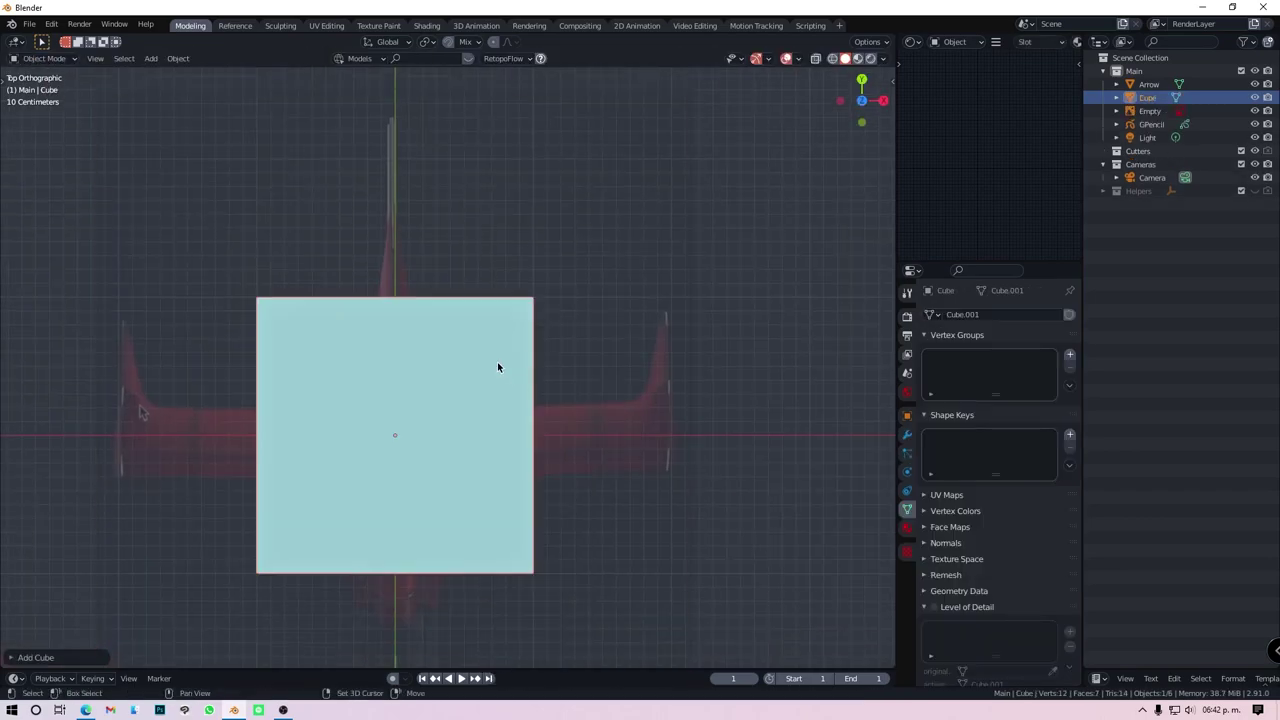
# Enable snapping, then shrink the cube and shift it along X over the reference
pyautogui.click(476, 43)
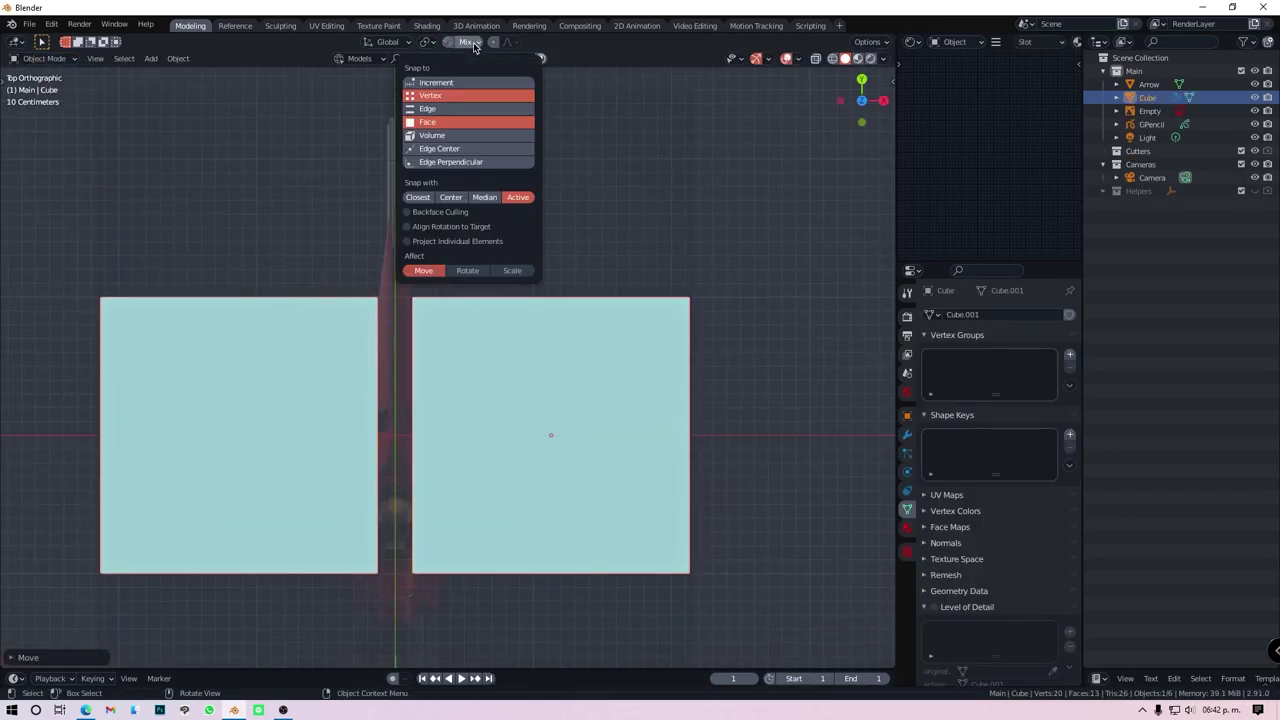
pyautogui.press('s')
pyautogui.press('Tab')
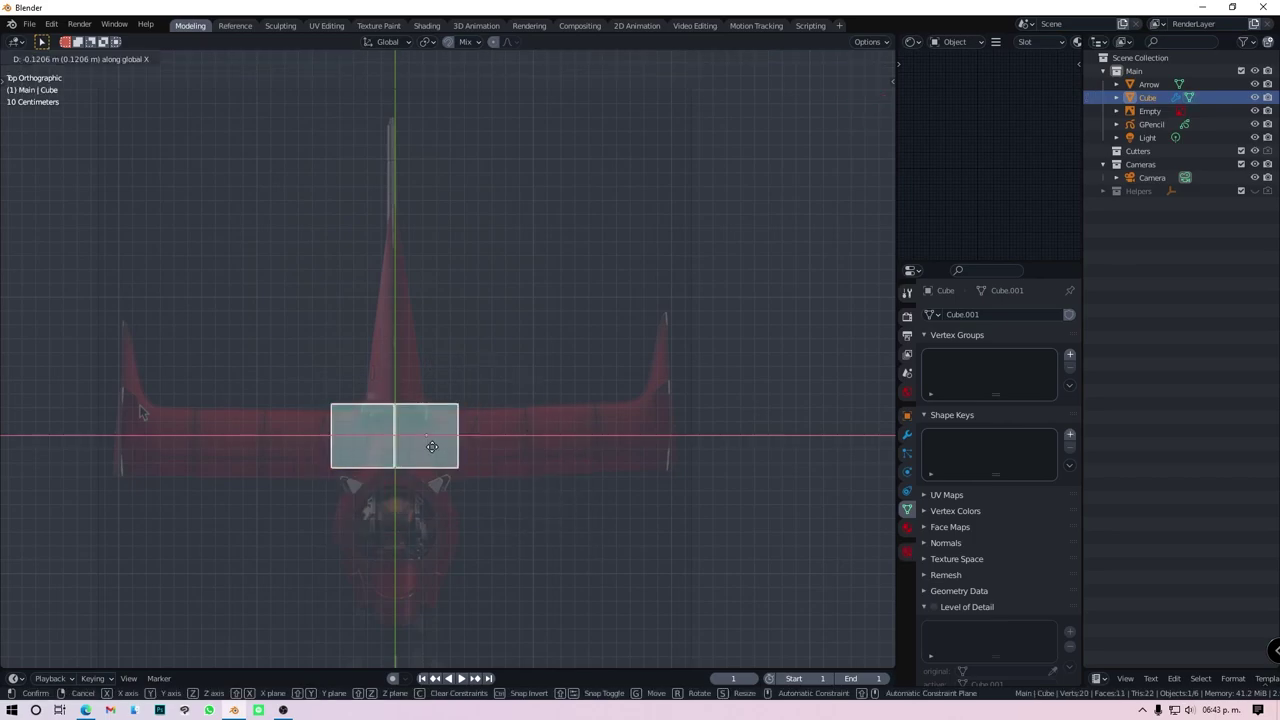
pyautogui.scroll(5, 409, 458)
pyautogui.press('g')
pyautogui.press('x')
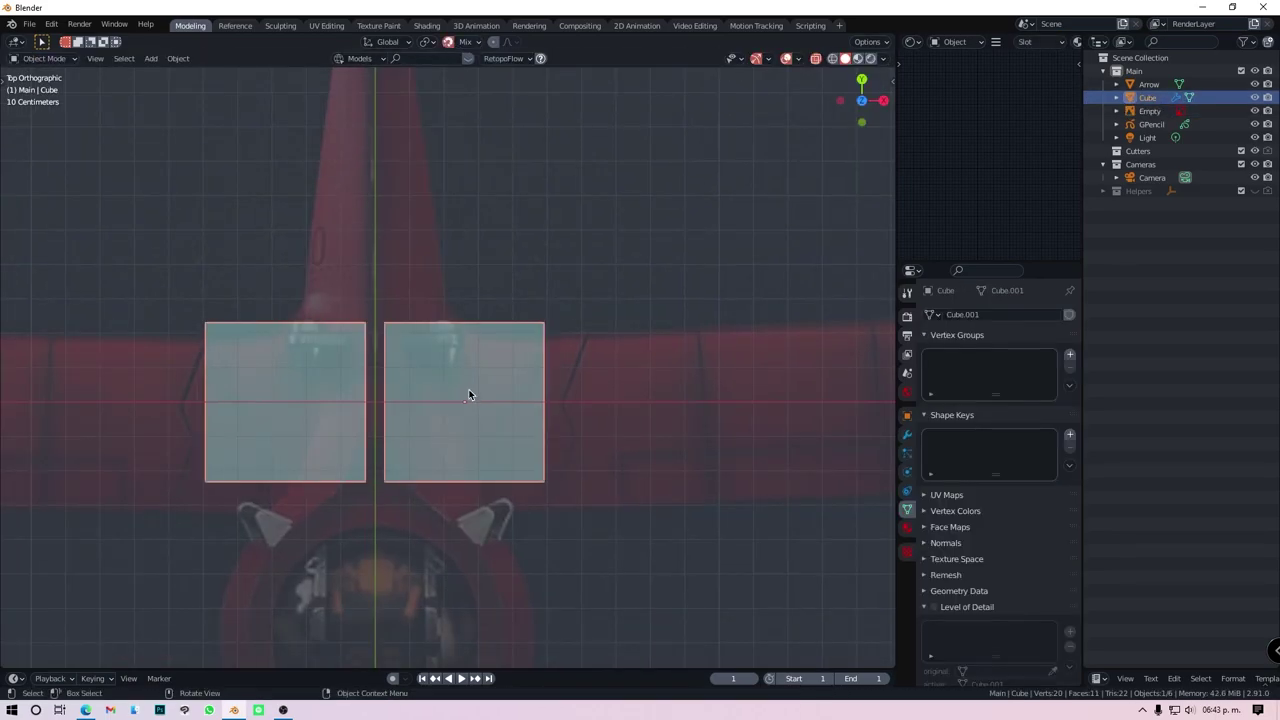
# In edit mode, move the mesh strip into place along the tail fin
pyautogui.press('Tab')
pyautogui.press('g')
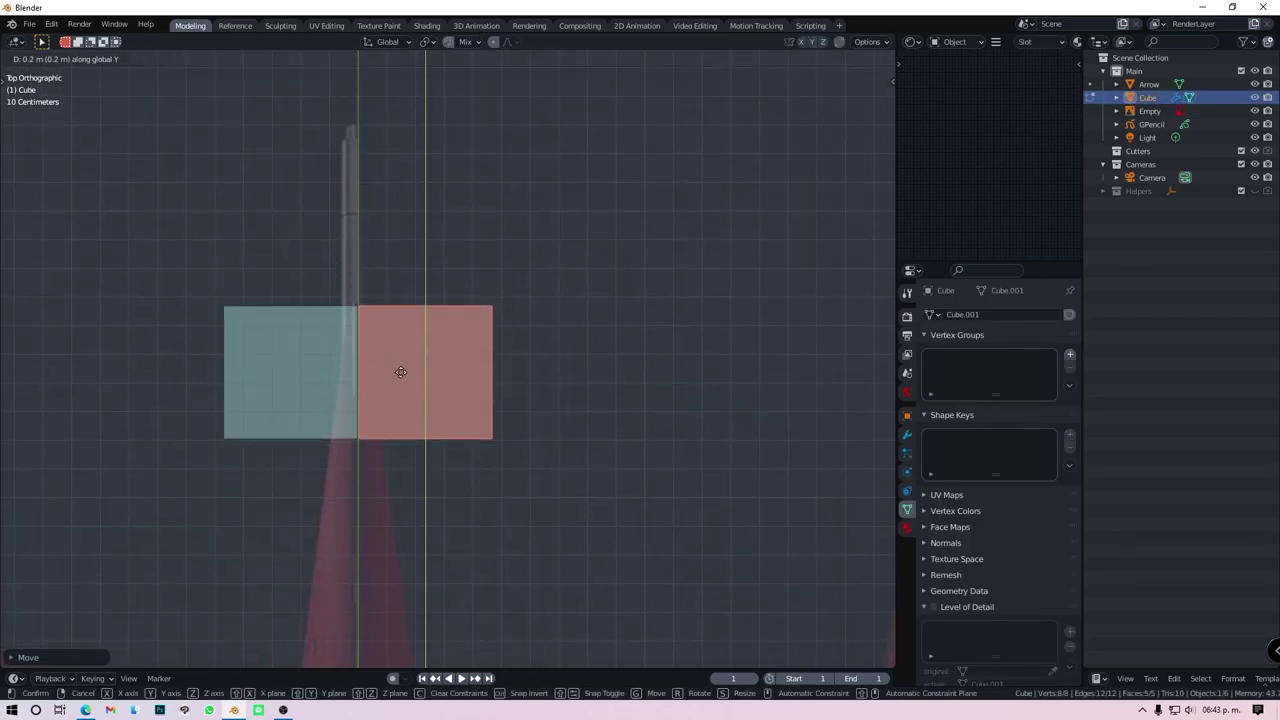
pyautogui.press('x')
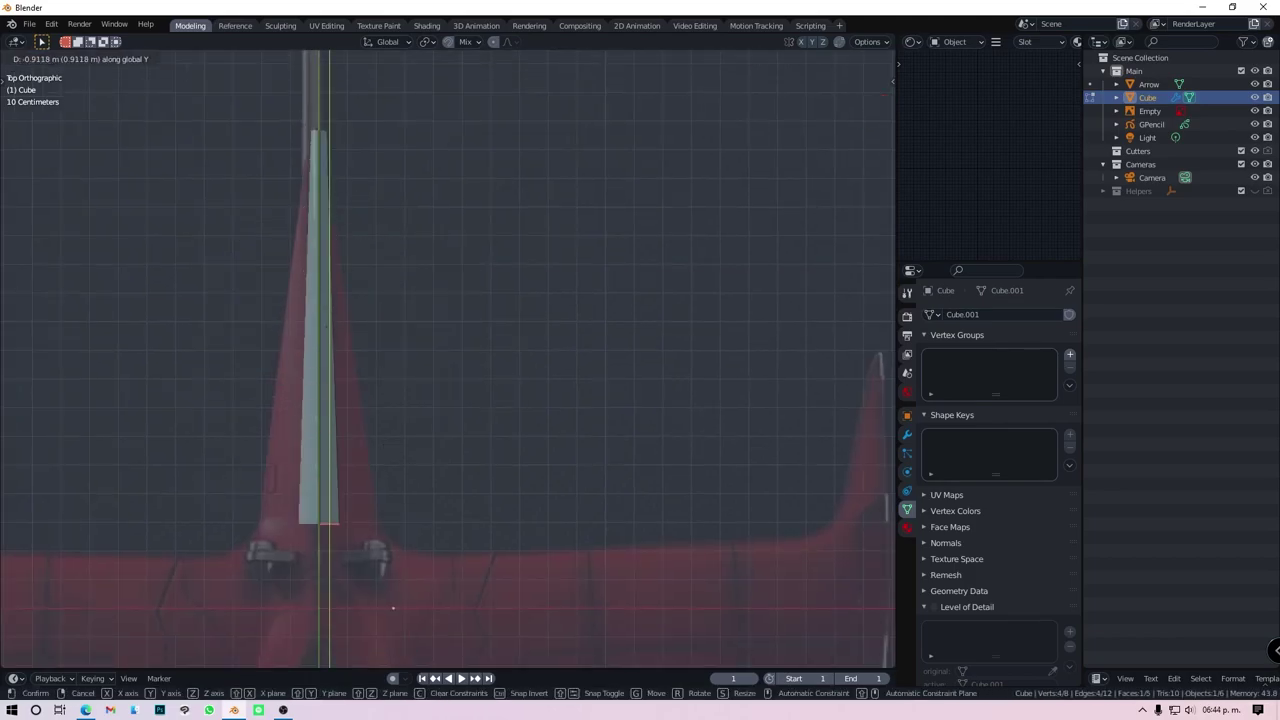
pyautogui.click(429, 521)
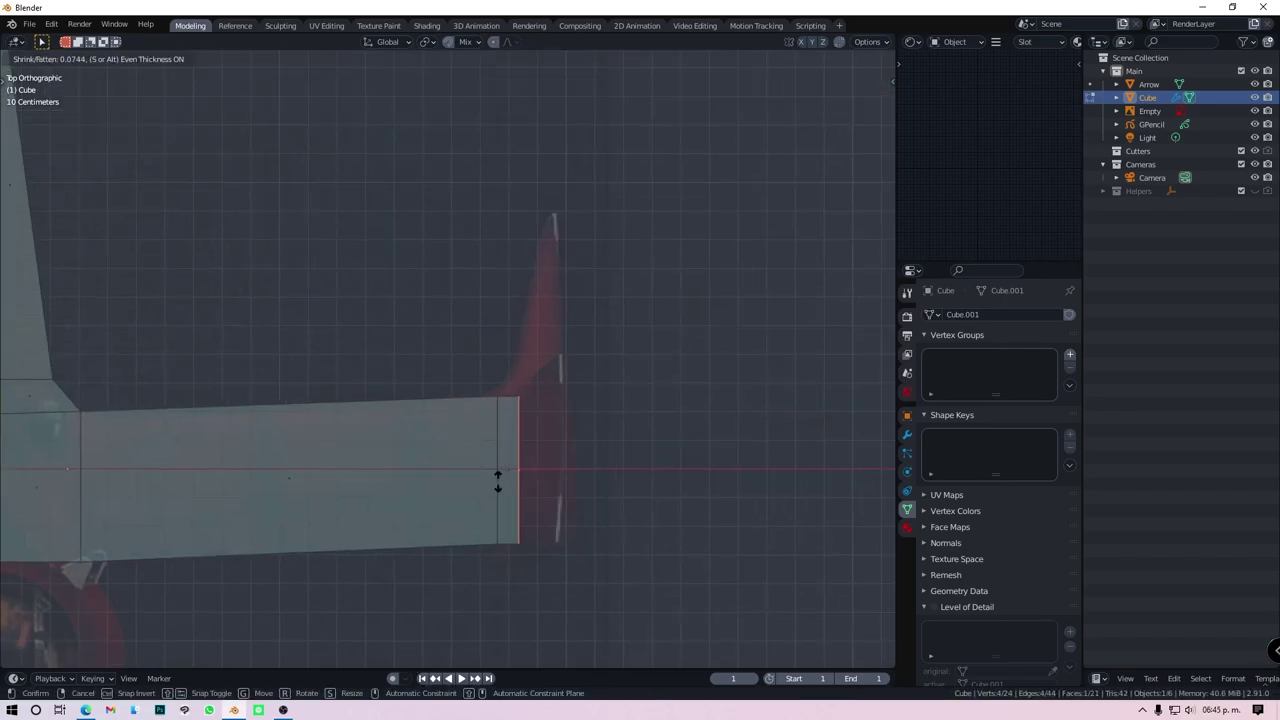
# Switch to edge select, move the wing-tip edge and adjust it with shrink/fatten
pyautogui.hotkey('ctrl', 'Tab')
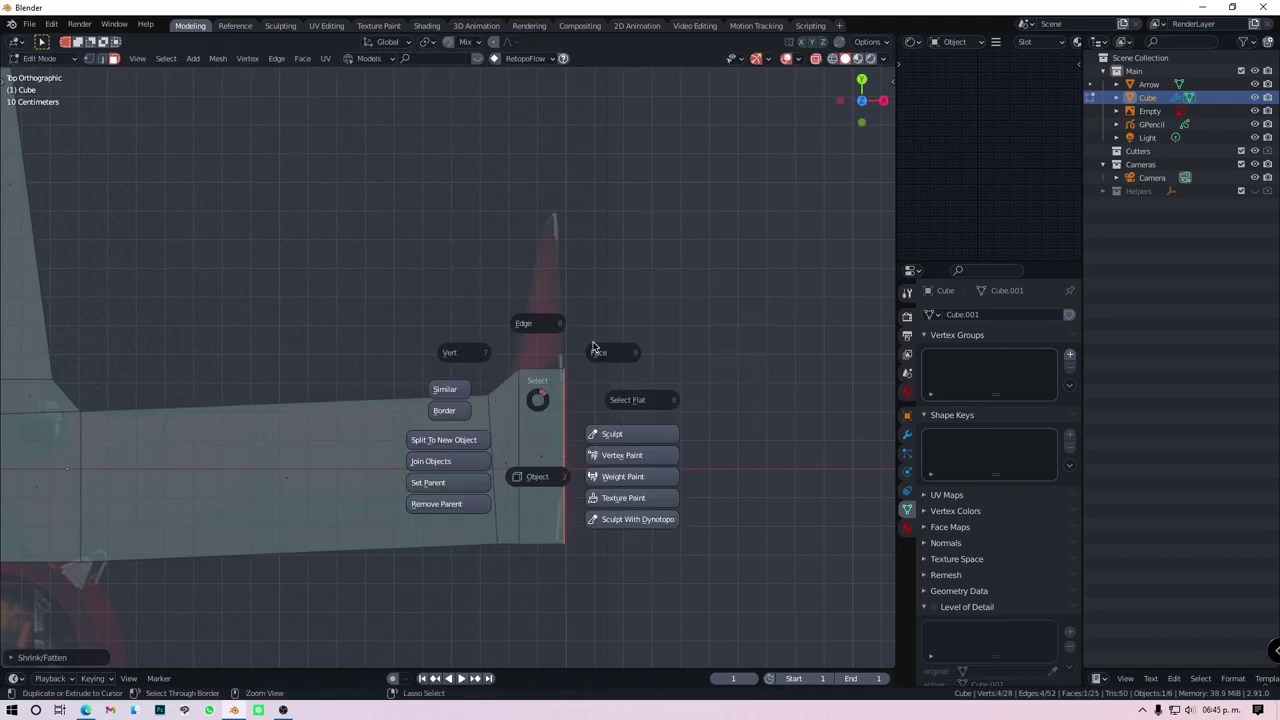
pyautogui.click(516, 540)
pyautogui.click(477, 393)
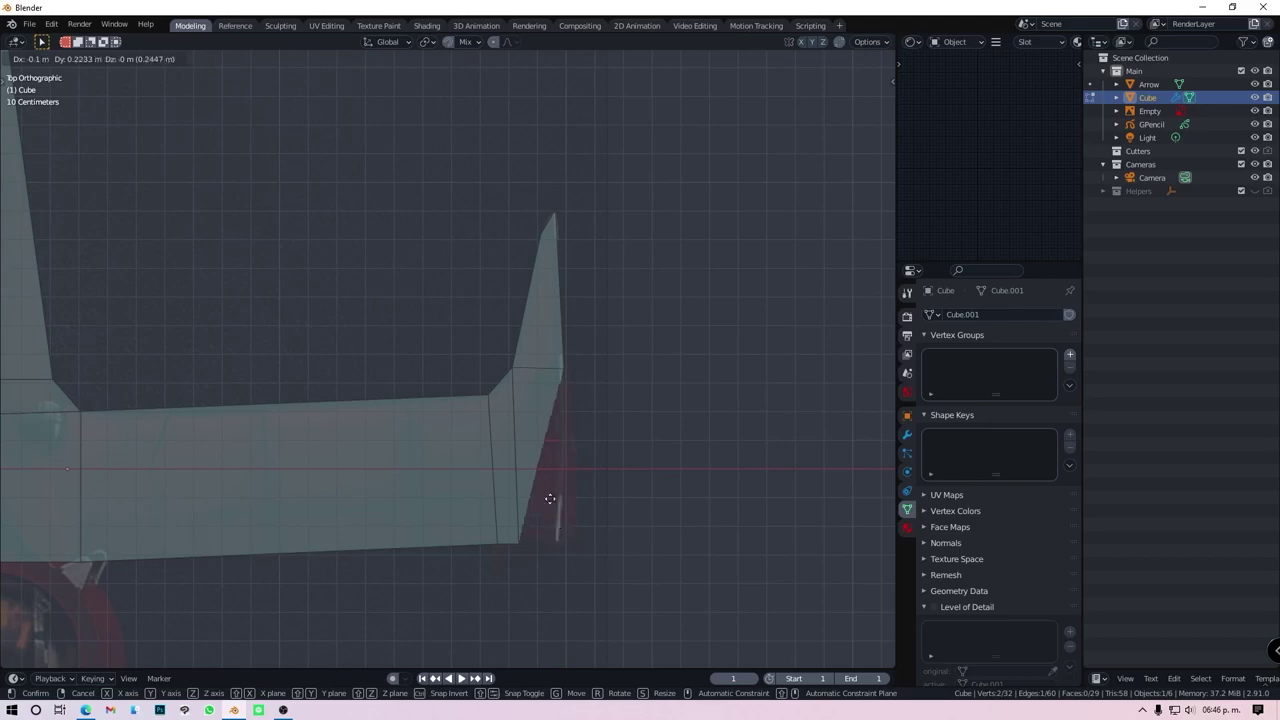
pyautogui.click(585, 403)
pyautogui.scroll(-3, 466, 471)
pyautogui.scroll(1, 22, 283)
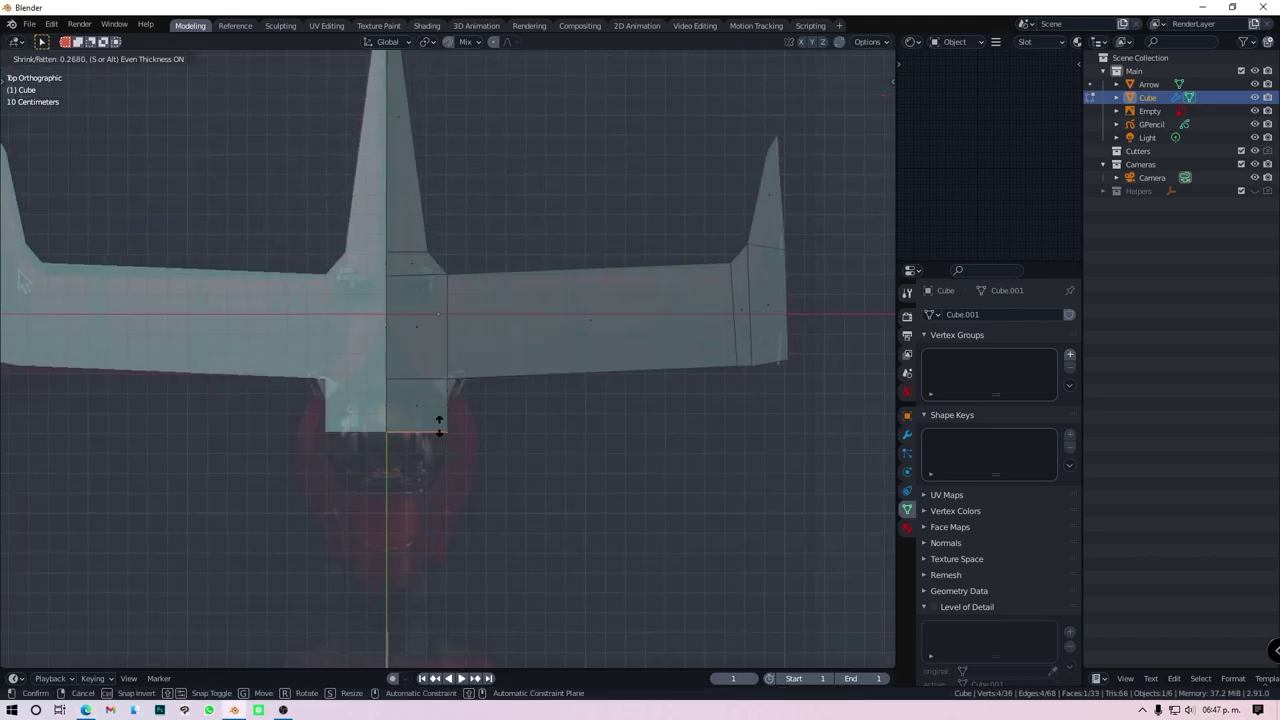
pyautogui.click(439, 425)
# Reposition the body vertices over the reference
pyautogui.scroll(3, 455, 410)
pyautogui.hotkey('ctrl', 'Tab')
pyautogui.click(389, 460)
pyautogui.scroll(-3, 580, 400)
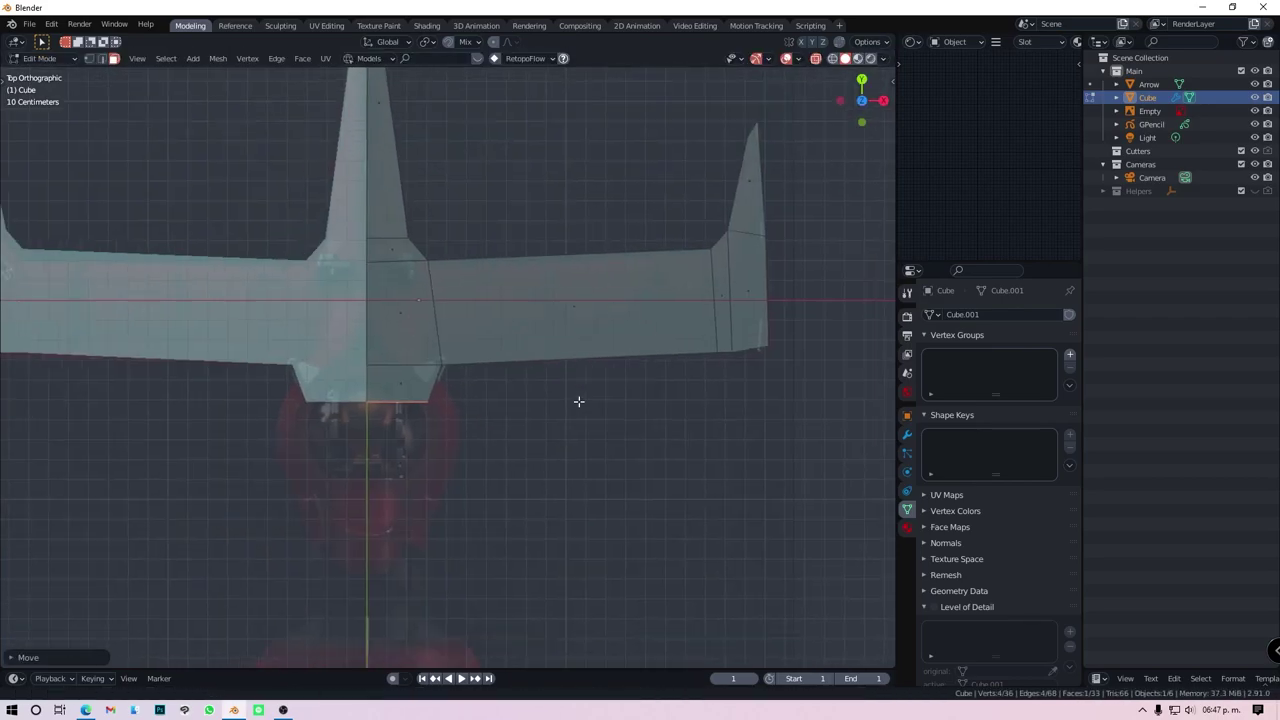
# Save the file as Swordfish.blend and return to object mode
pyautogui.hotkey('ctrl', 'shift', 's')
pyautogui.write('Swor')
pyautogui.press('Return')
pyautogui.press('Tab')
pyautogui.moveTo(453, 555)
pyautogui.mouseDown(button='middle')
pyautogui.moveTo(484, 416)
pyautogui.moveTo(464, 410)
pyautogui.moveTo(490, 438)
pyautogui.moveTo(412, 516)
pyautogui.moveTo(294, 443)
pyautogui.mouseUp(button='middle')
# Enter edit mode with face selection and view the wings from the back
pyautogui.hotkey('ctrl', 'Tab')
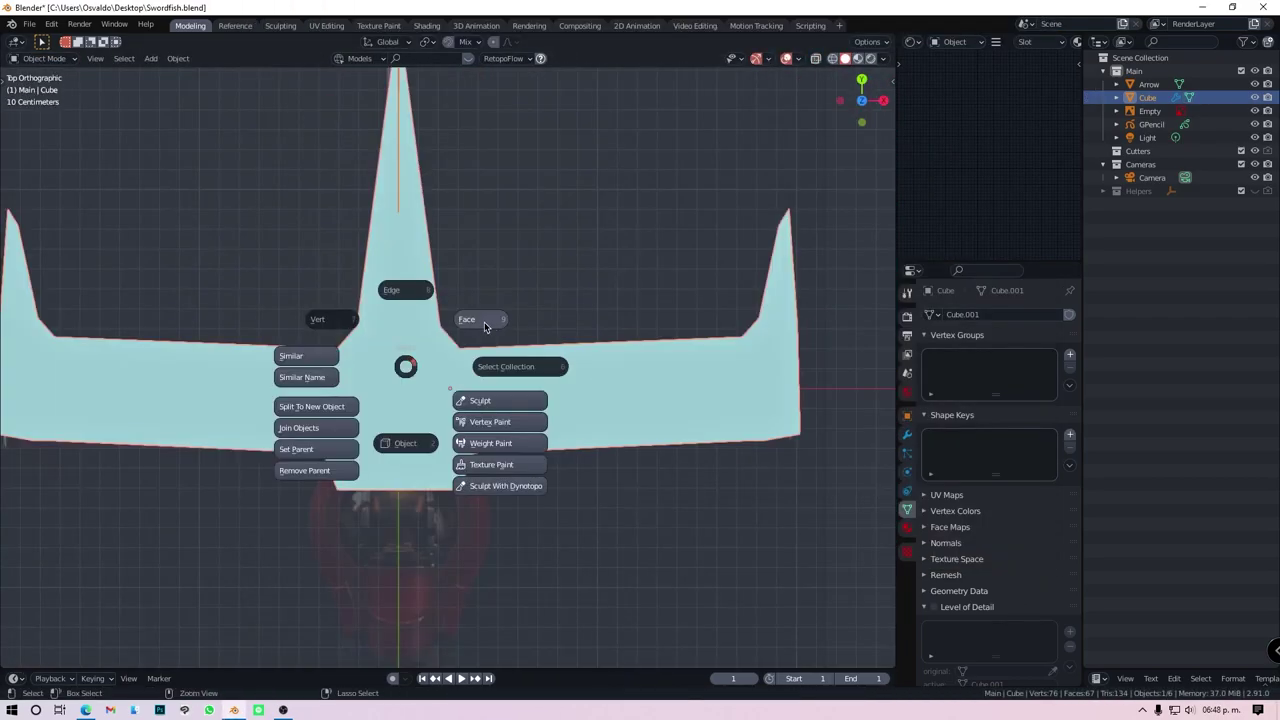
pyautogui.click(505, 365)
pyautogui.moveTo(505, 365)
pyautogui.mouseDown(button='middle')
pyautogui.moveTo(423, 445)
pyautogui.moveTo(571, 417)
pyautogui.mouseUp(button='middle')
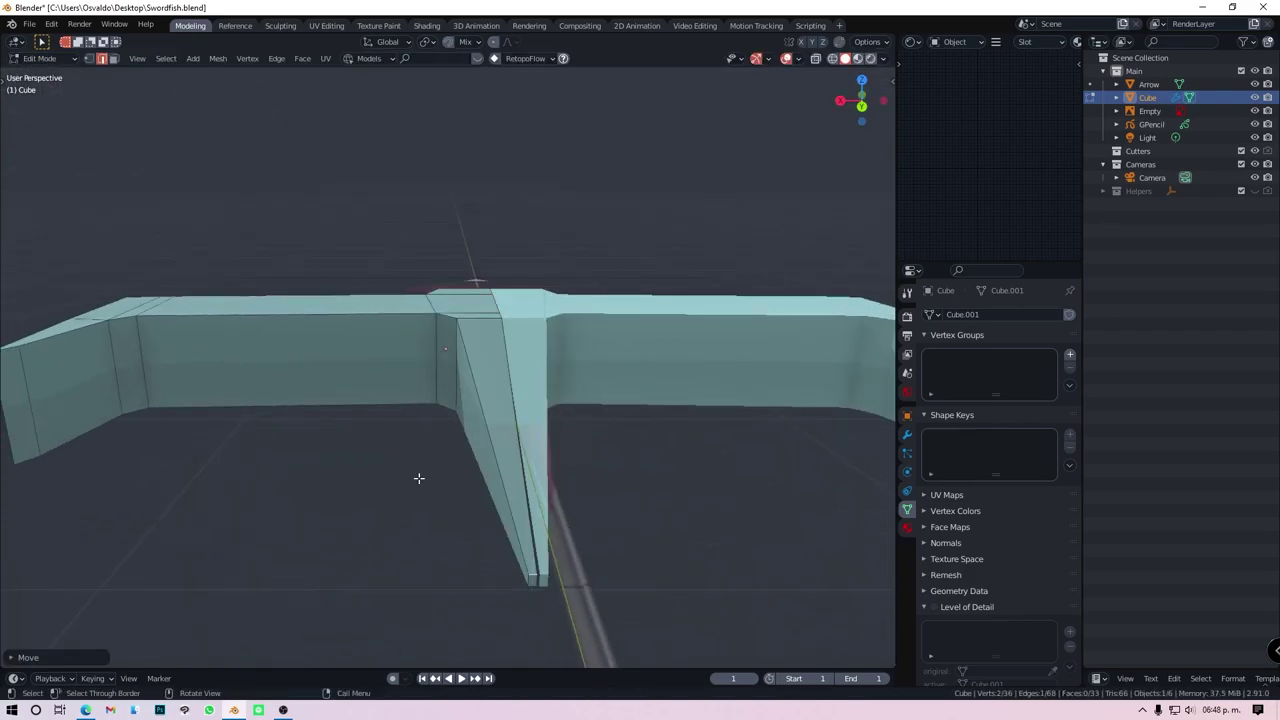
pyautogui.moveTo(420, 477); pyautogui.dragTo(216, 346, button='middle')
pyautogui.hotkey('ctrl', 'Tab')
pyautogui.click(278, 305)
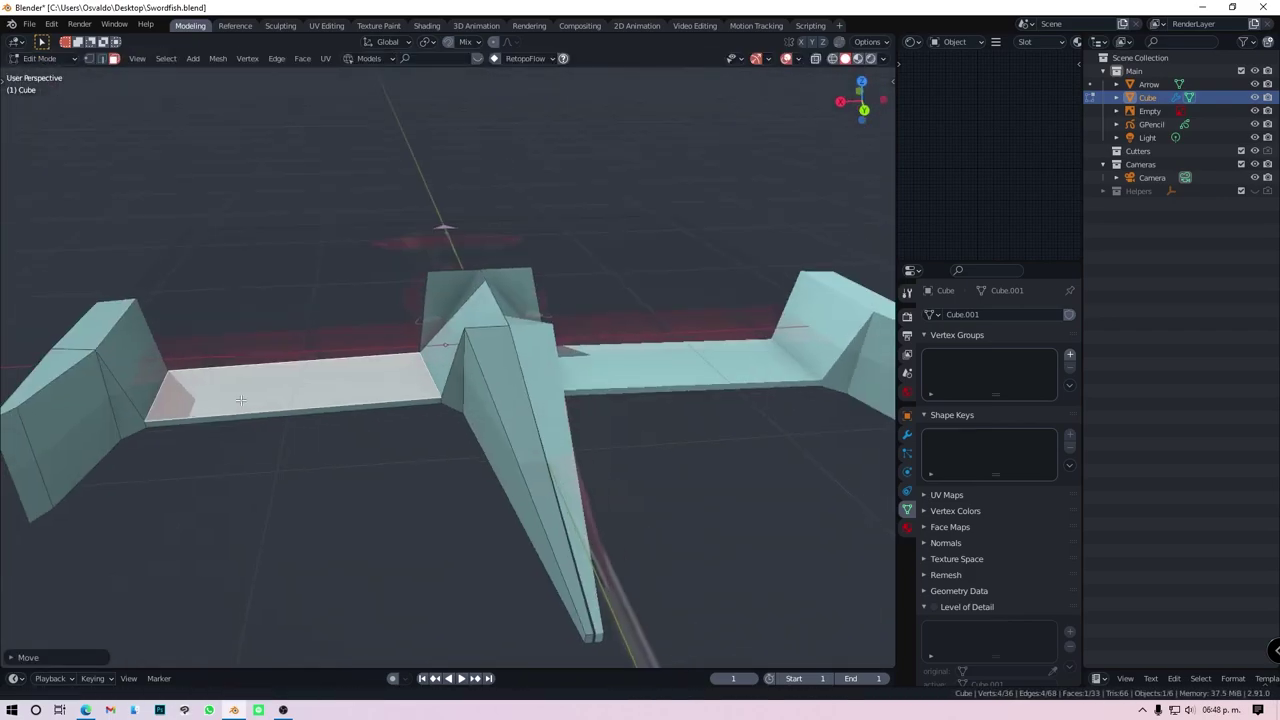
pyautogui.moveTo(278, 305); pyautogui.dragTo(485, 440, button='middle')
pyautogui.press('ctrl+KP_1')
pyautogui.scroll(3, 485, 440)
pyautogui.scroll(-3, 500, 428)
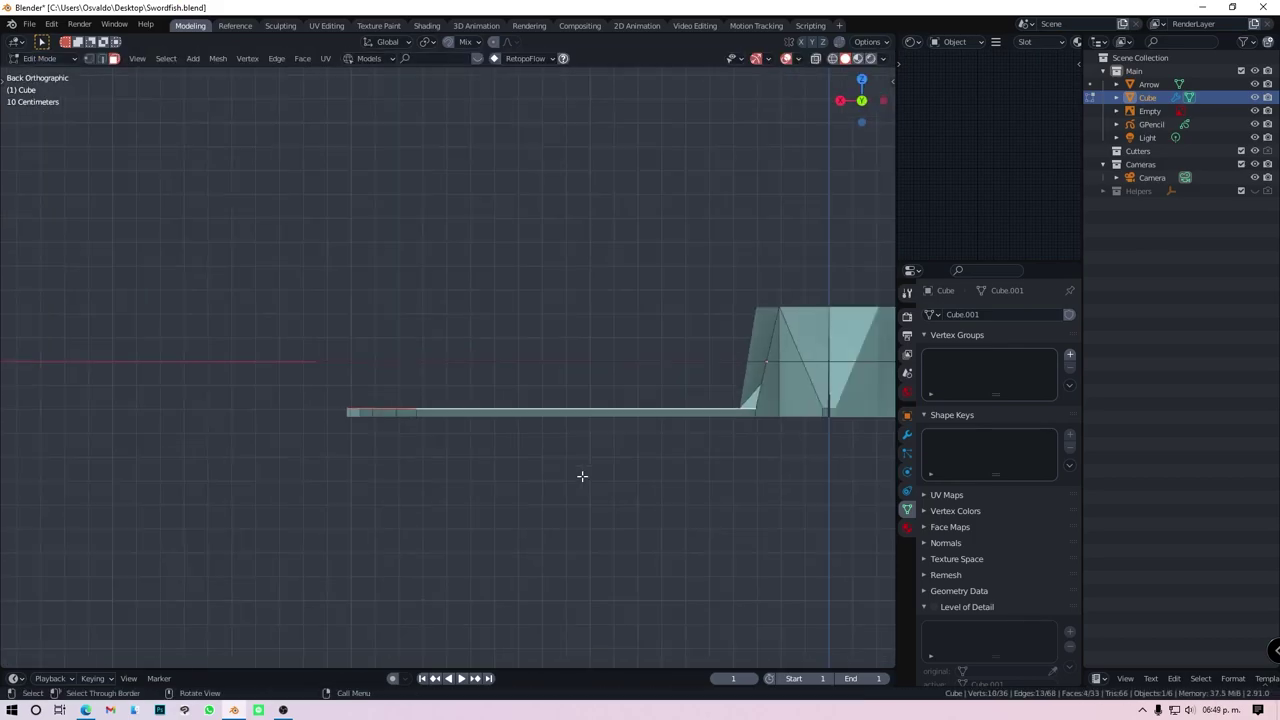
# Select a face on the wing and lift it upward along Z
pyautogui.press('g')
pyautogui.moveTo(291, 295); pyautogui.dragTo(565, 467, button='middle')
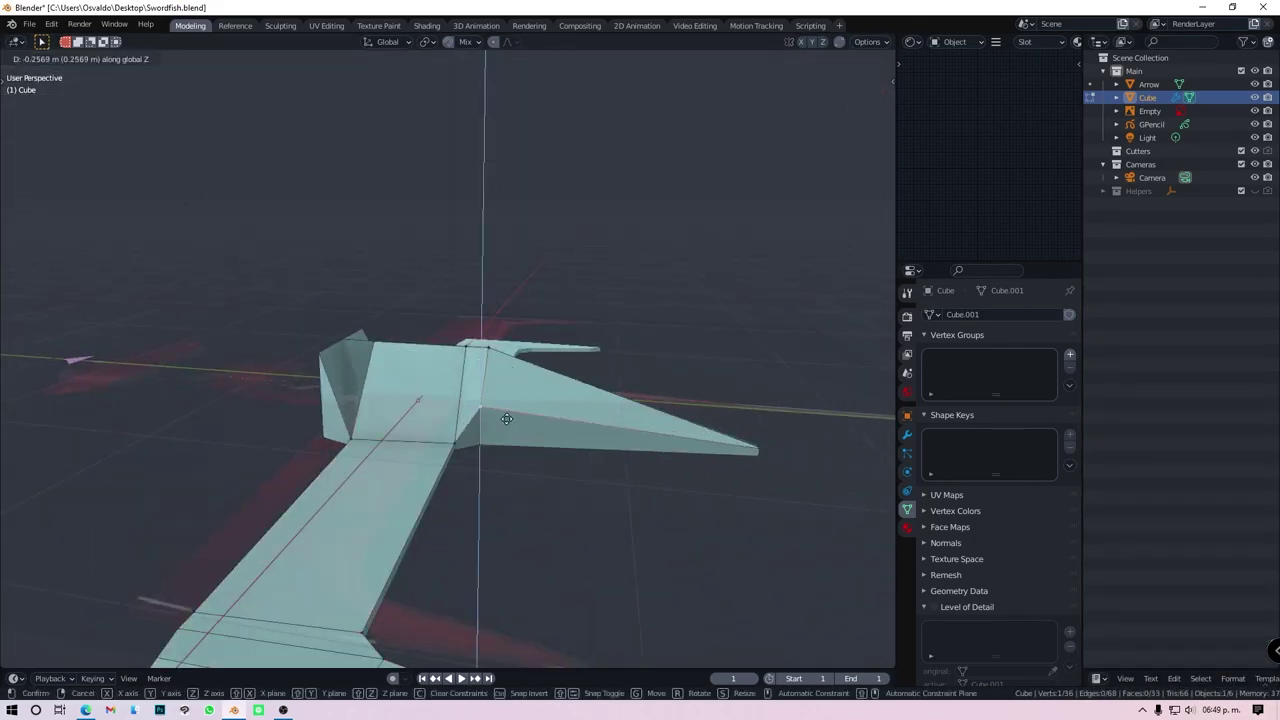
pyautogui.moveTo(565, 467); pyautogui.dragTo(470, 361, button='middle')
pyautogui.keyDown('alt'); pyautogui.click(470, 361); pyautogui.keyUp('alt')
pyautogui.press('g')
pyautogui.press('z')
pyautogui.click(470, 361)
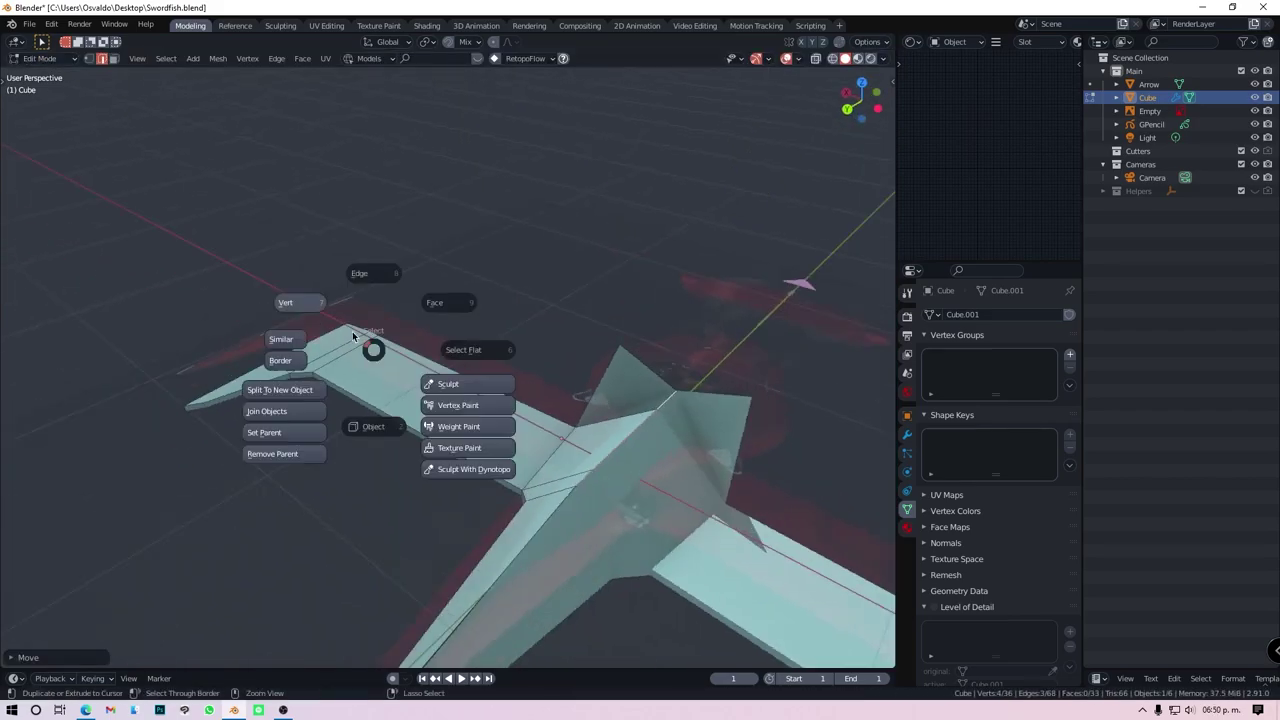
# Raise the centre selection along Z into a ridge, then return to object mode
pyautogui.moveTo(371, 349); pyautogui.dragTo(288, 424, button='middle')
pyautogui.moveTo(198, 427)
pyautogui.mouseDown(button='middle')
pyautogui.moveTo(535, 494)
pyautogui.moveTo(449, 278)
pyautogui.mouseUp(button='middle')
pyautogui.press('g')
pyautogui.press('z')
pyautogui.click(535, 494)
pyautogui.scroll(-5, 535, 494)
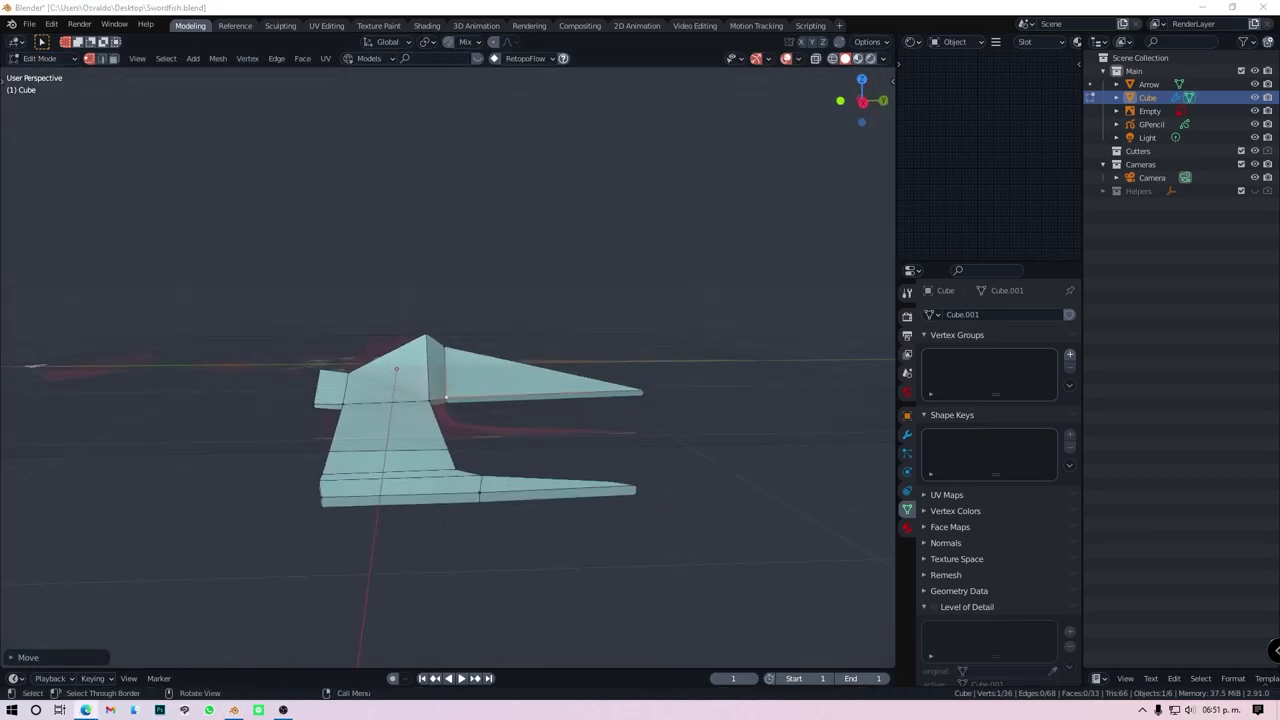
pyautogui.press('Tab')
pyautogui.moveTo(446, 397); pyautogui.dragTo(420, 300, button='middle')
pyautogui.press('KP_1')
# Add a new cube beside the wing and flatten it into a thin wall
pyautogui.hotkey('shift', 'a')
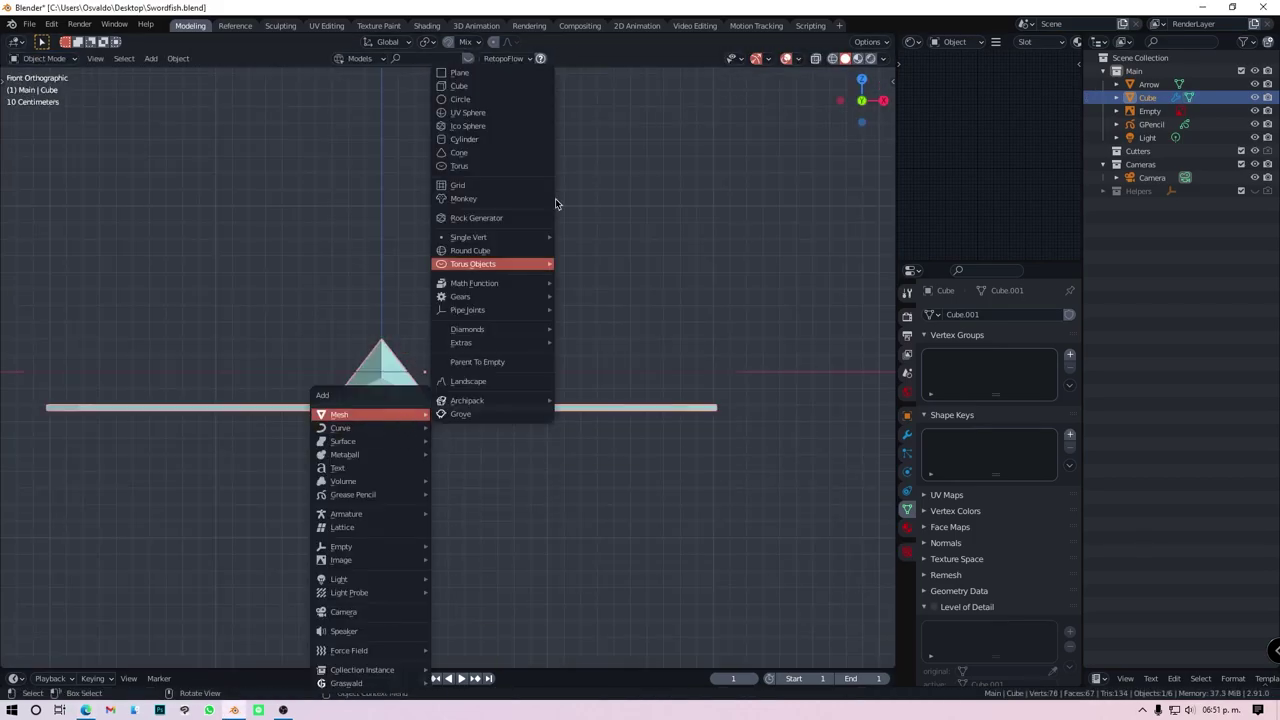
pyautogui.click(459, 85)
pyautogui.scroll(3, 591, 466)
pyautogui.press('KP_7')
pyautogui.press('Tab')
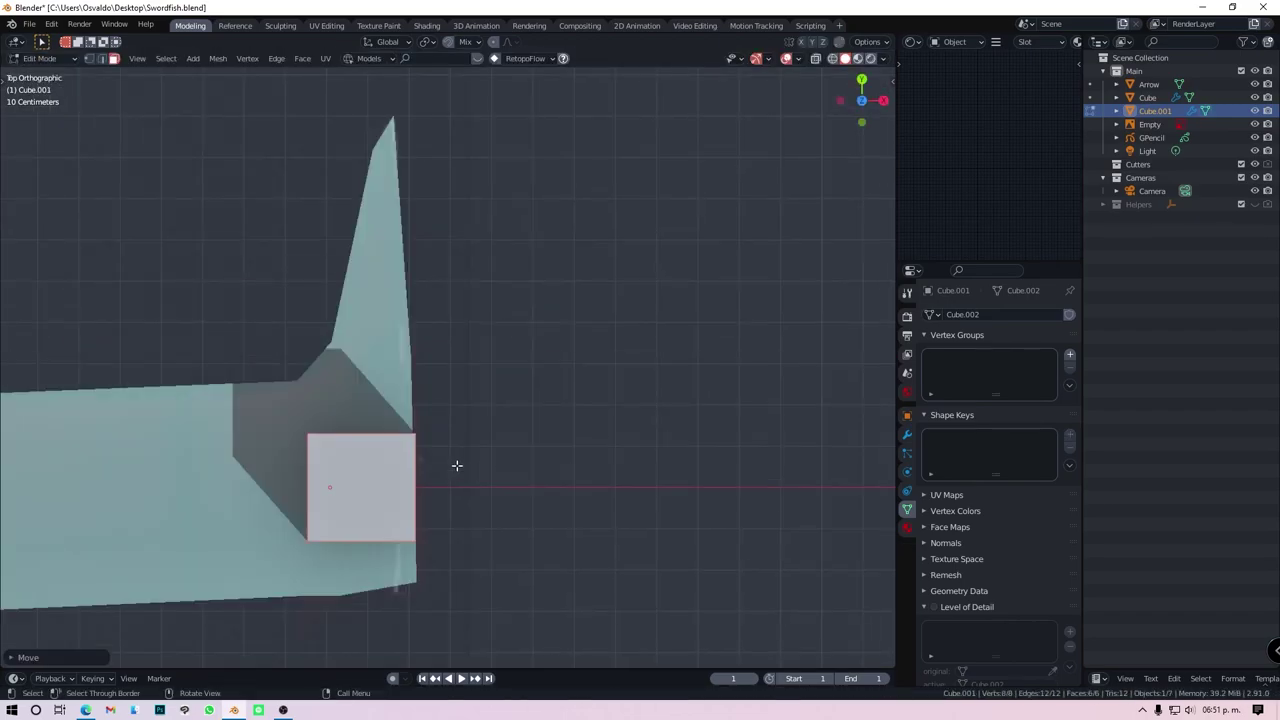
pyautogui.moveTo(391, 480)
pyautogui.mouseDown(button='middle')
pyautogui.moveTo(420, 440)
pyautogui.moveTo(523, 460)
pyautogui.moveTo(271, 391)
pyautogui.mouseUp(button='middle')
pyautogui.press('g')
# Raise the wall's top edge along Z, bevel it, and slide the edge to curve the fin
pyautogui.click(471, 491)
pyautogui.click(340, 340)
pyautogui.press('g')
pyautogui.press('z')
pyautogui.click(355, 437)
pyautogui.hotkey('ctrl', 'e')
pyautogui.click(537, 486)
pyautogui.press('g')
pyautogui.press('g')
pyautogui.click(217, 465)
# Adjust the fin's geometry from the side view and return to object mode
pyautogui.moveTo(217, 465)
pyautogui.mouseDown(button='middle')
pyautogui.moveTo(300, 450)
pyautogui.moveTo(389, 463)
pyautogui.moveTo(234, 337)
pyautogui.moveTo(401, 432)
pyautogui.moveTo(480, 457)
pyautogui.moveTo(300, 400)
pyautogui.mouseUp(button='middle')
pyautogui.press('g')
pyautogui.click(236, 392)
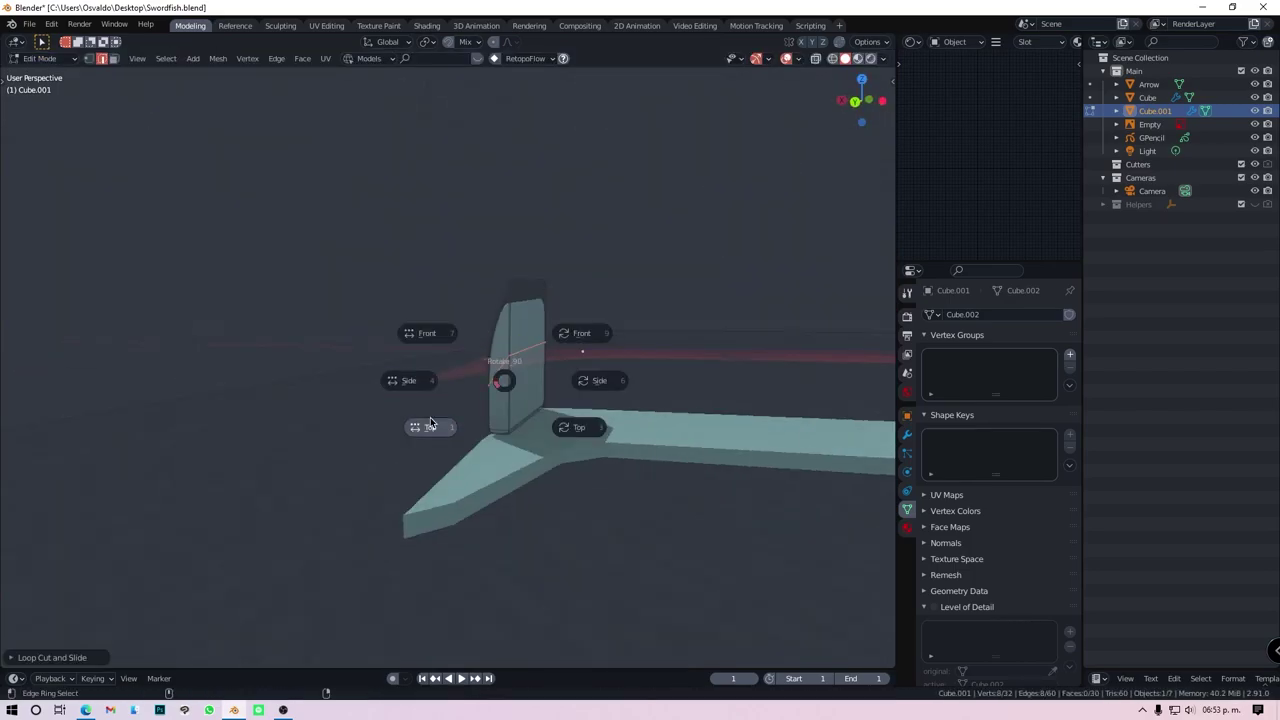
pyautogui.moveTo(431, 424)
pyautogui.mouseDown(button='middle')
pyautogui.moveTo(654, 389)
pyautogui.moveTo(314, 468)
pyautogui.moveTo(406, 406)
pyautogui.mouseUp(button='middle')
pyautogui.press('Tab')
# Duplicate the curved fin and reshape the copy into a matching piece below the wing
pyautogui.hotkey('shift', 'd')
pyautogui.click(215, 474)
pyautogui.press('r')
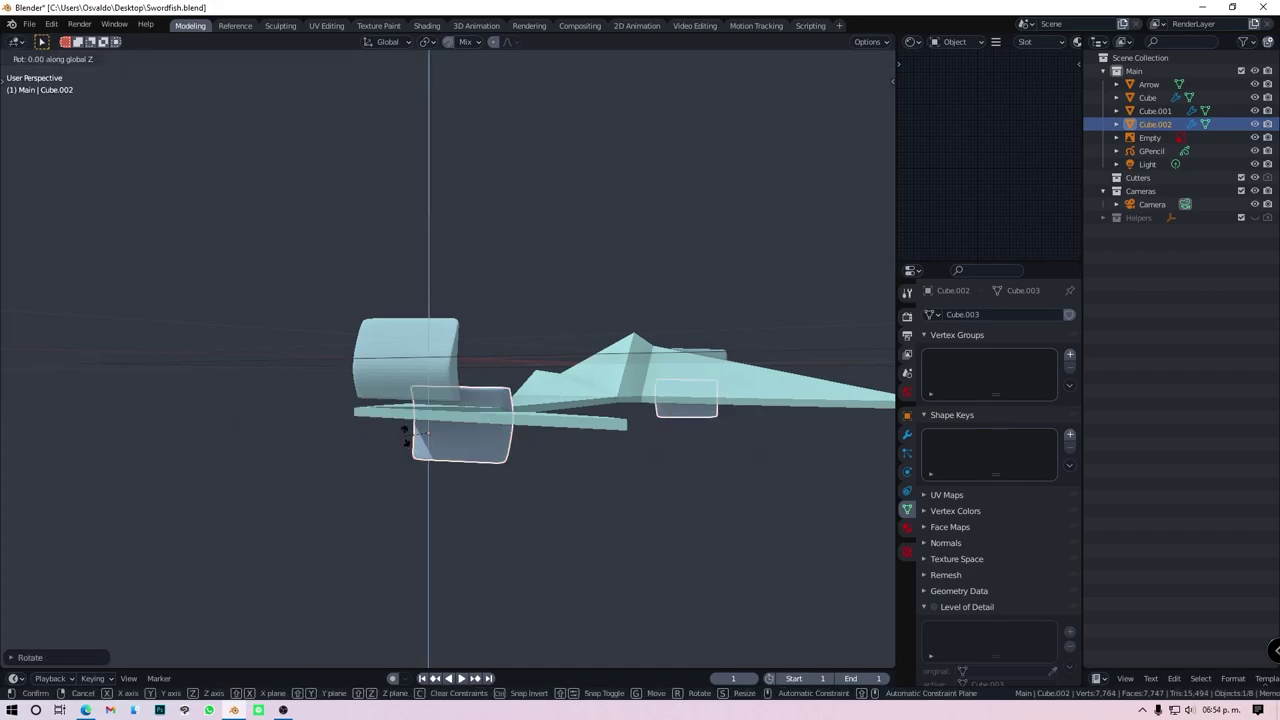
pyautogui.press('Escape')
pyautogui.press('KP_3')
pyautogui.press('Tab')
pyautogui.moveTo(507, 537); pyautogui.dragTo(423, 544)
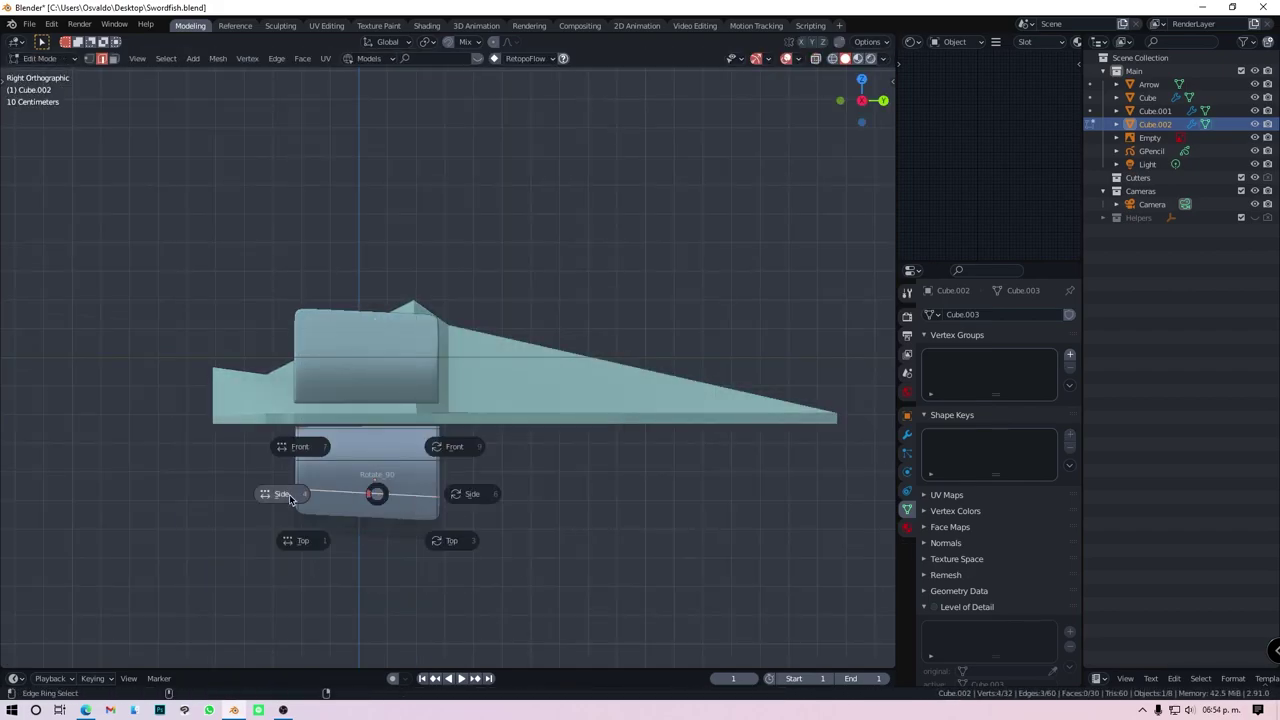
pyautogui.moveTo(466, 554); pyautogui.dragTo(365, 505, button='middle')
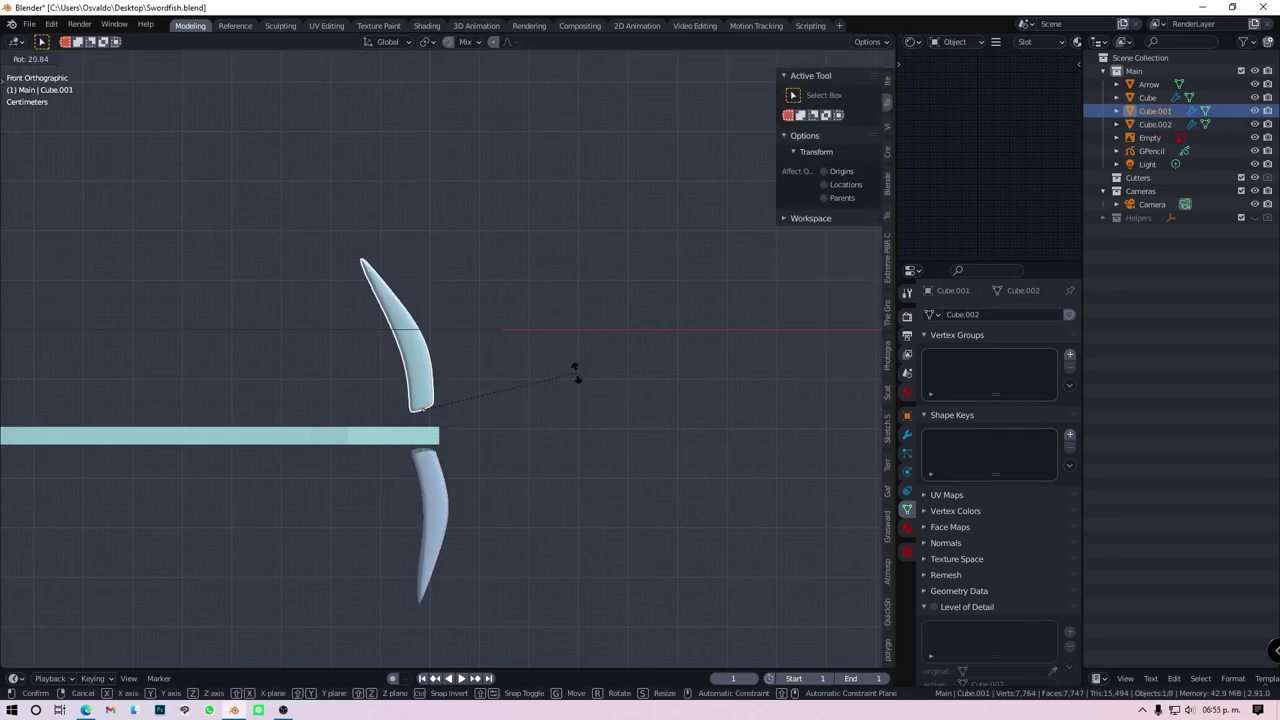
pyautogui.click(489, 552)
pyautogui.moveTo(489, 552)
pyautogui.mouseDown(button='middle')
pyautogui.moveTo(364, 356)
pyautogui.moveTo(409, 386)
pyautogui.mouseUp(button='middle')
pyautogui.press('KP_7')
# Add a new cube, scale it, and place it below the wing as the cockpit base
pyautogui.hotkey('shift', 'a')
pyautogui.press('s')
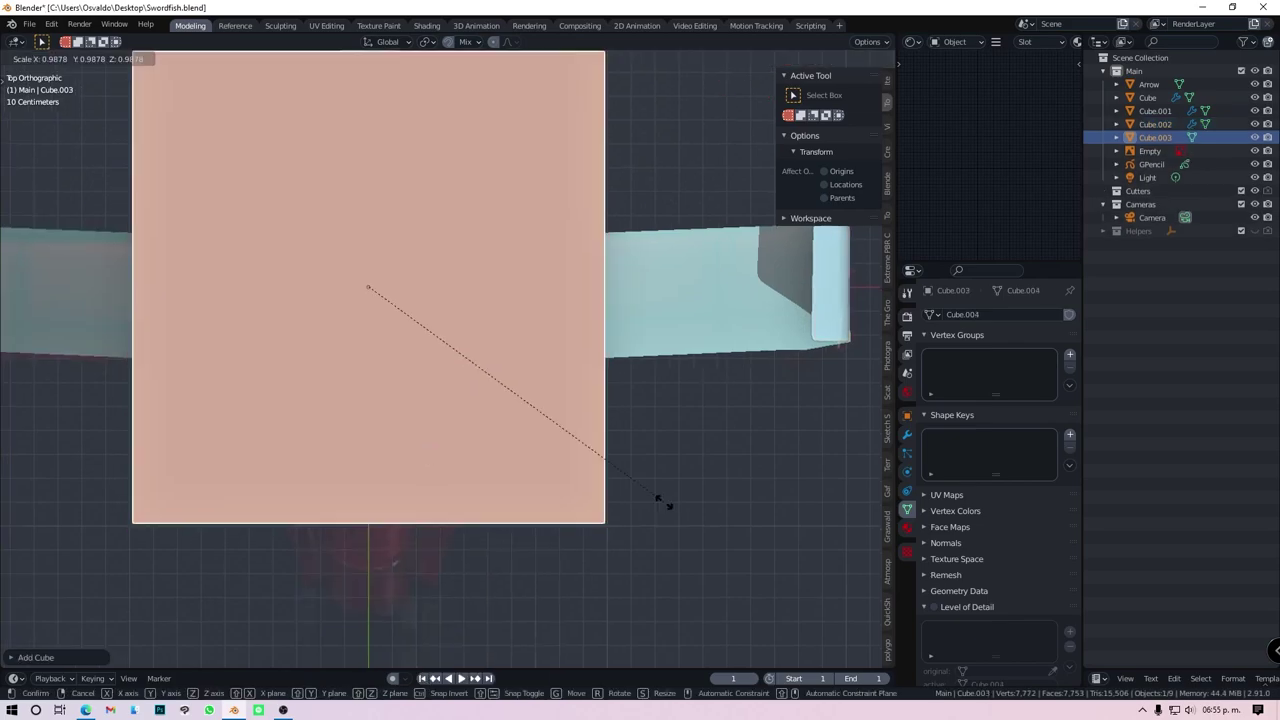
pyautogui.click(658, 498)
pyautogui.press('Tab')
pyautogui.press('g')
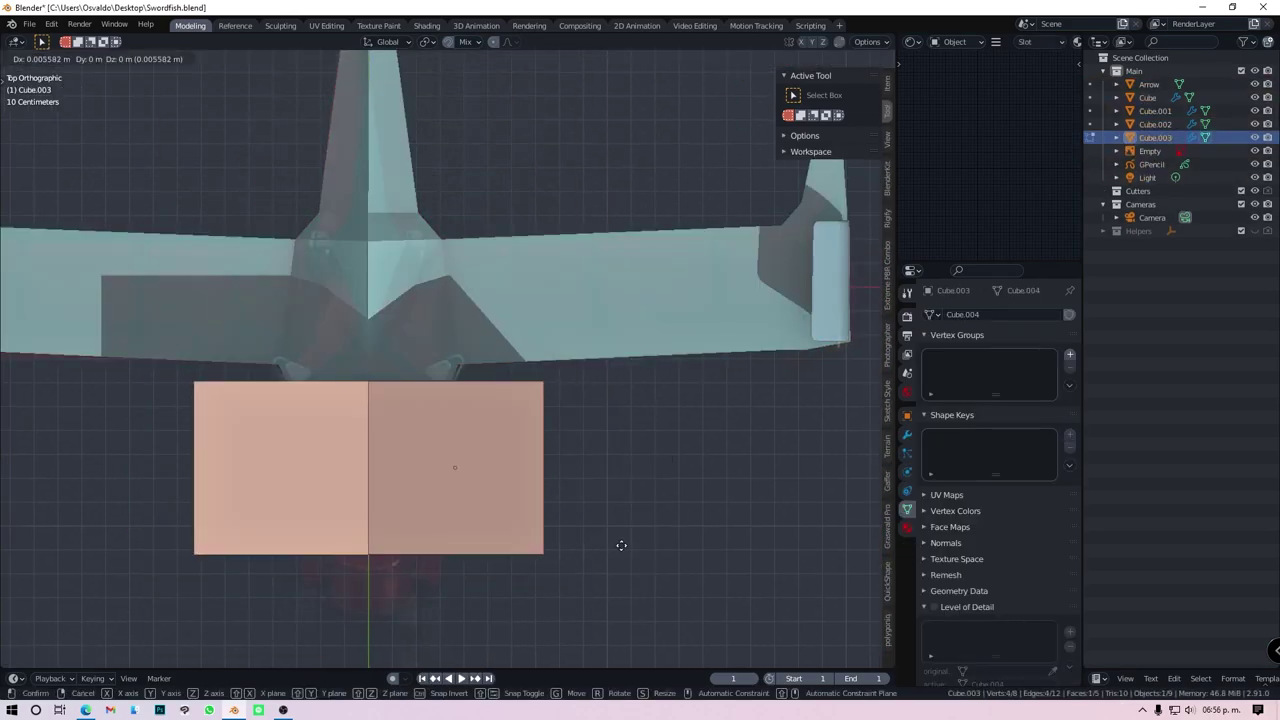
pyautogui.click(435, 383)
pyautogui.press('Tab')
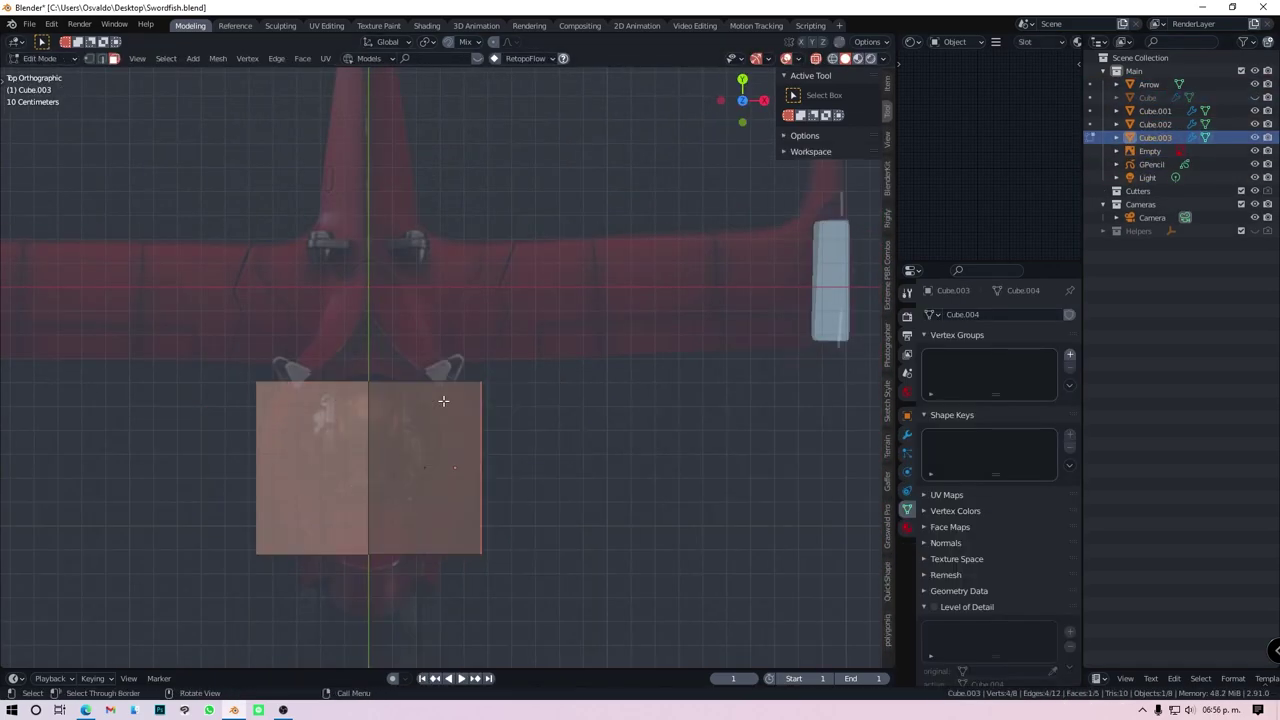
# Reposition the top-middle and corner vertices and raise the lower edge to follow the reference
pyautogui.hotkey('ctrl', 'Tab')
pyautogui.click(369, 382)
pyautogui.press('g')
pyautogui.press('y')
pyautogui.moveTo(532, 407); pyautogui.dragTo(533, 408)
pyautogui.press('g')
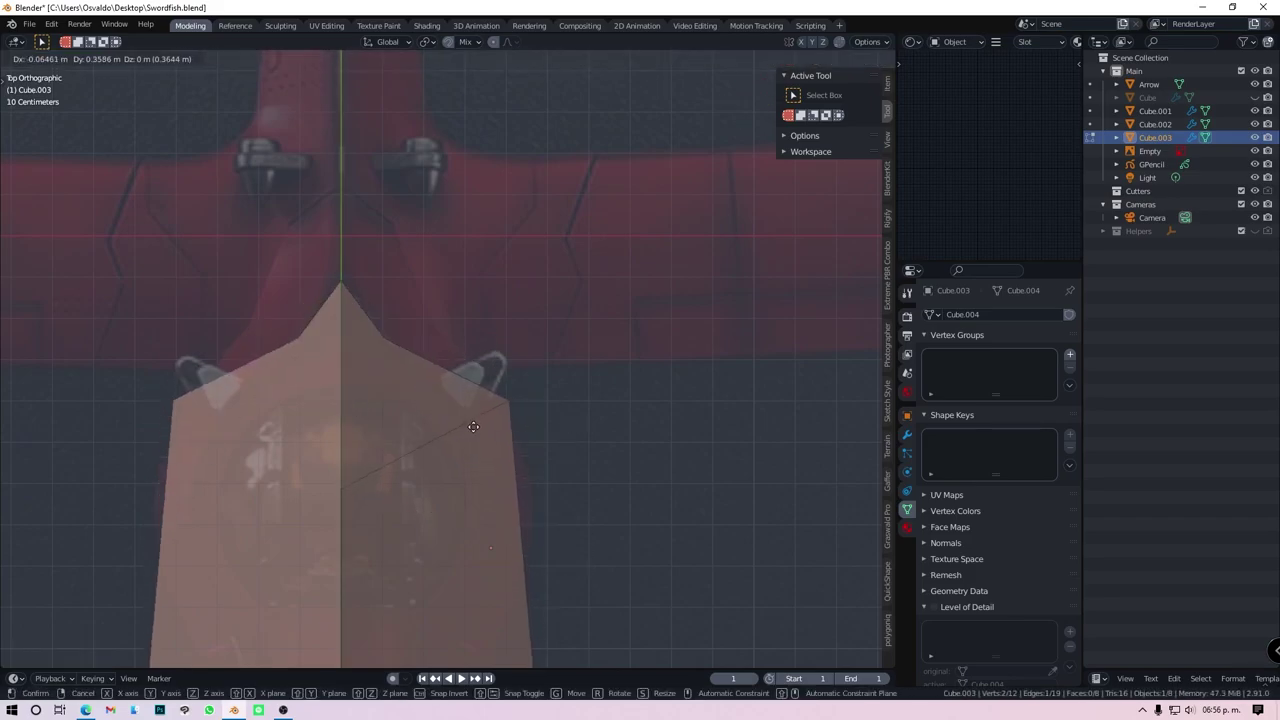
pyautogui.click(337, 413)
pyautogui.press('v')
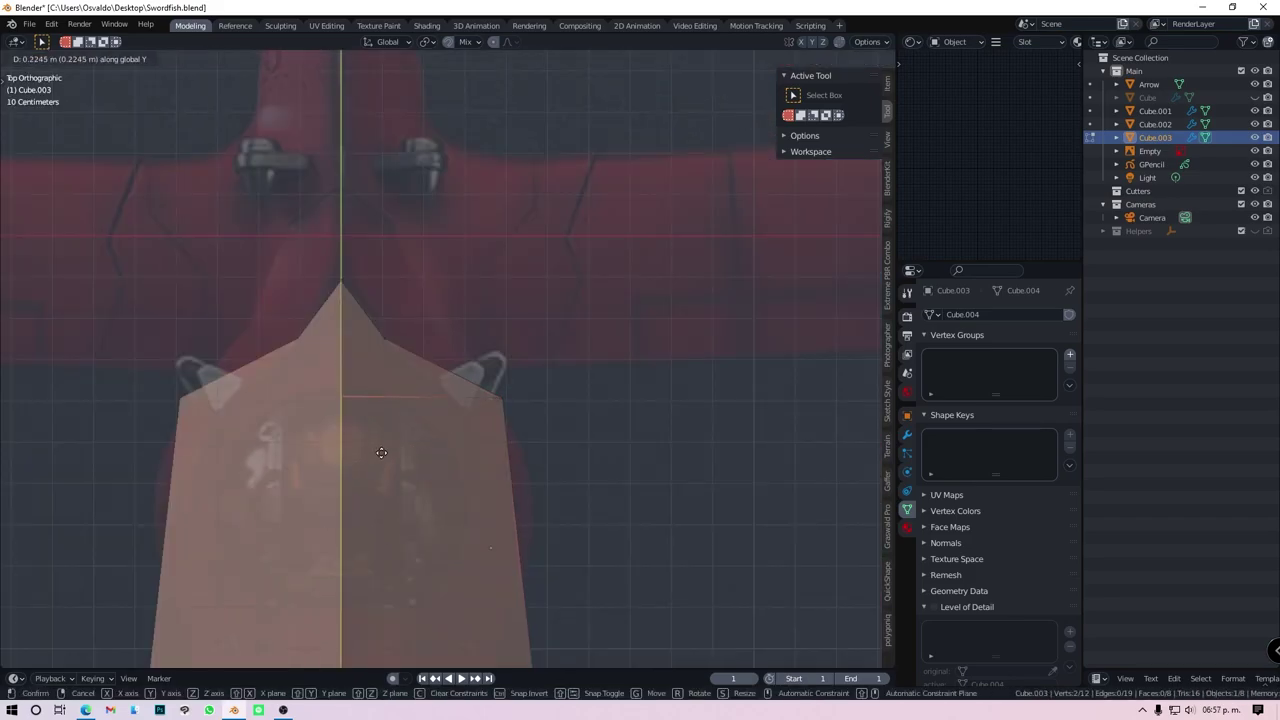
pyautogui.click(469, 351)
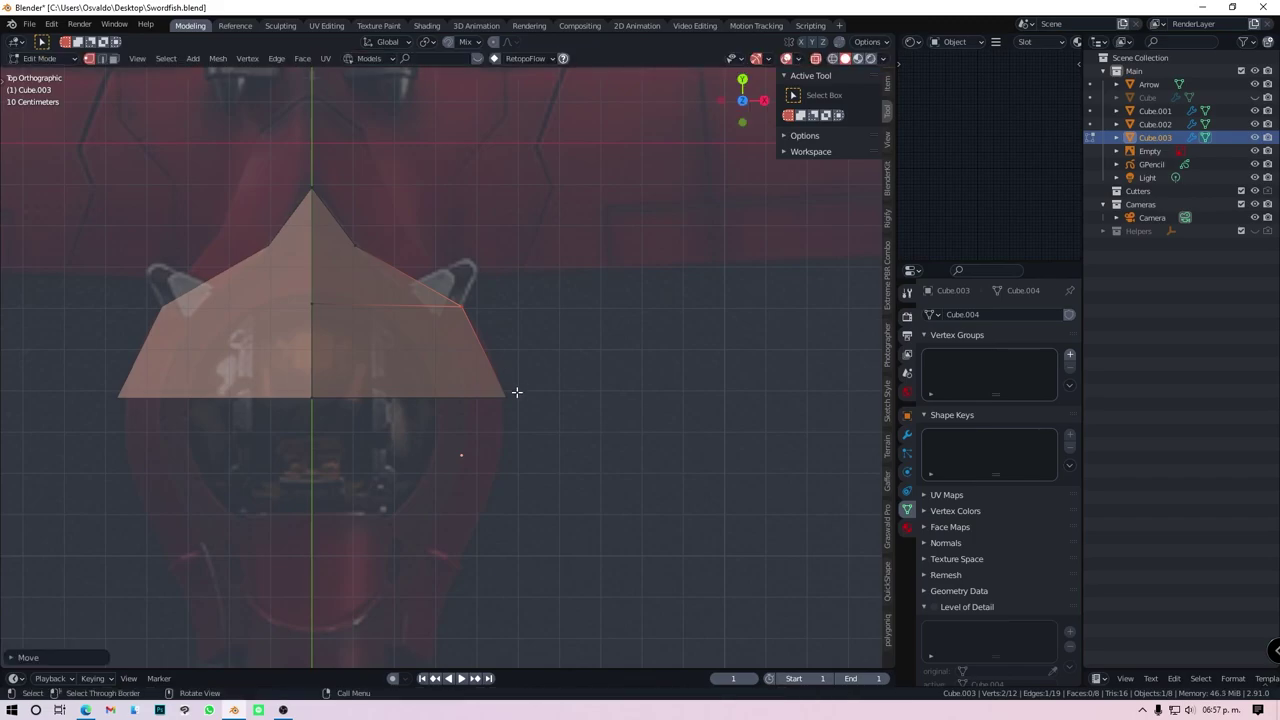
pyautogui.click(409, 412)
# Extrude the cockpit's bottom edges downward in several stages
pyautogui.hotkey('alt', 'e')
pyautogui.press('Escape')
pyautogui.hotkey('alt', 'e')
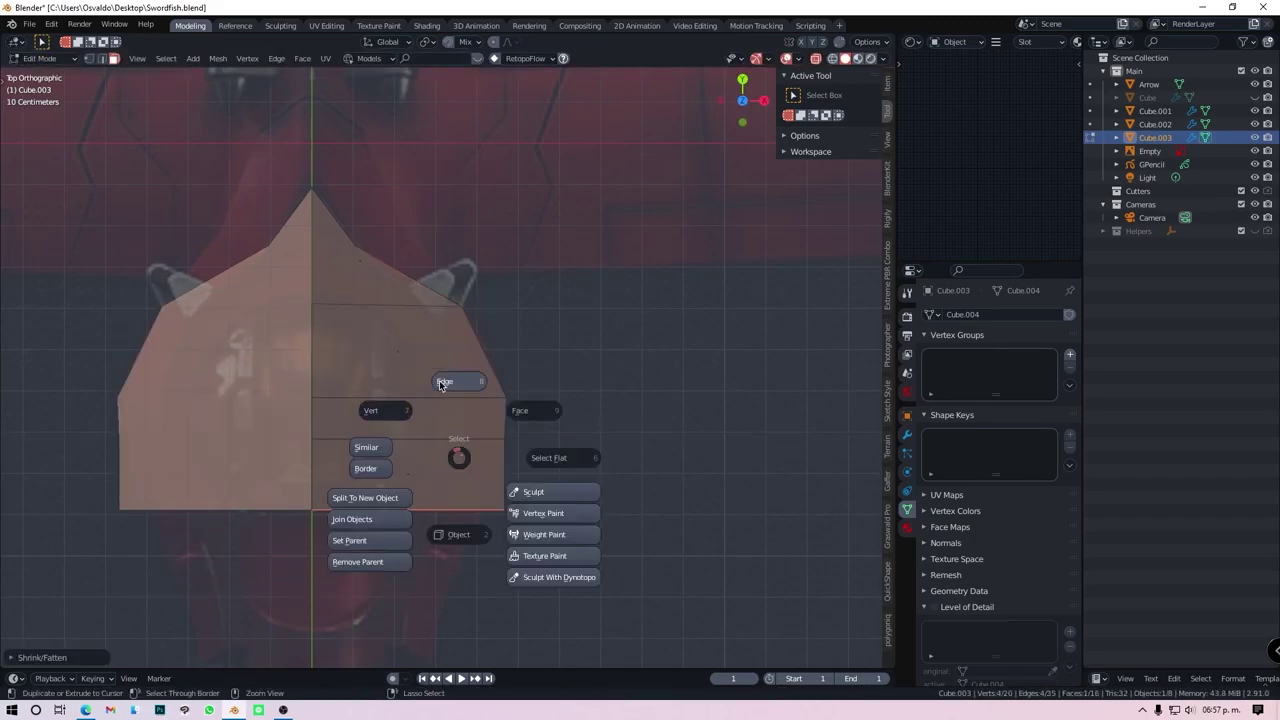
pyautogui.click(440, 380)
pyautogui.click(551, 540)
pyautogui.keyDown('shift'); pyautogui.moveTo(551, 540); pyautogui.dragTo(547, 465, button='middle'); pyautogui.keyUp('shift')
pyautogui.press('e')
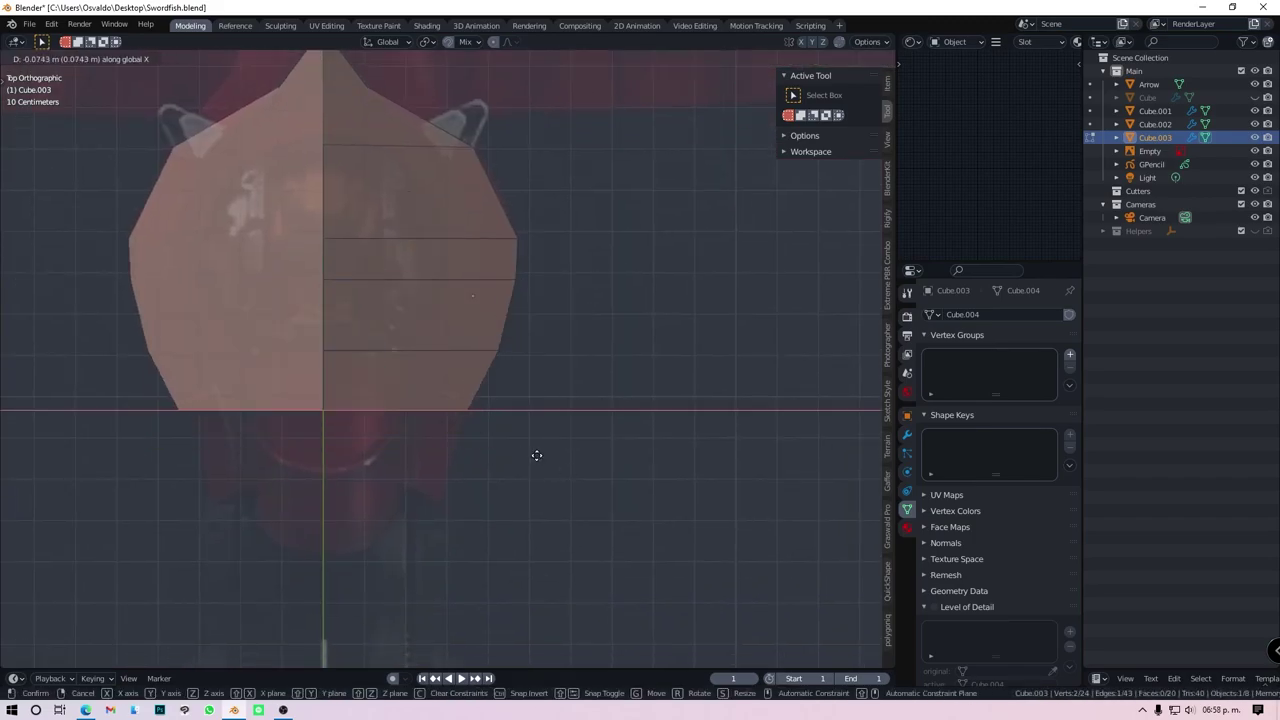
pyautogui.press('e')
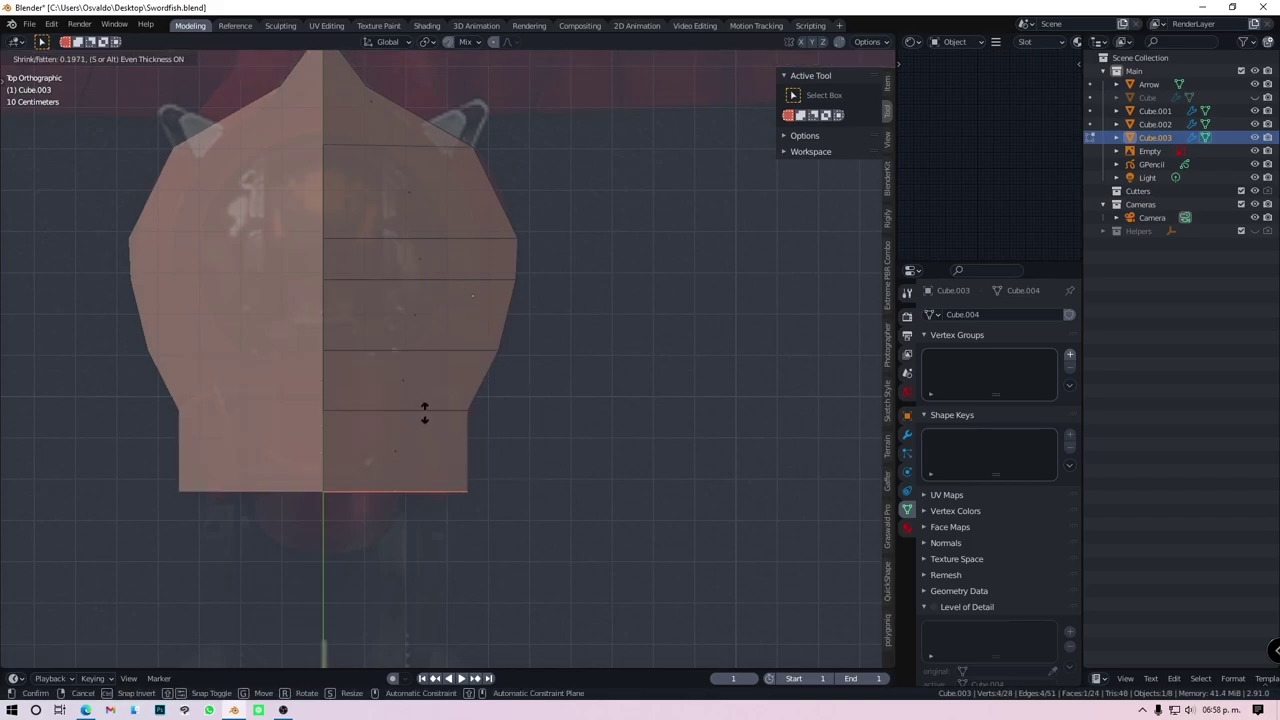
pyautogui.click(470, 539)
pyautogui.hotkey('alt', 'e')
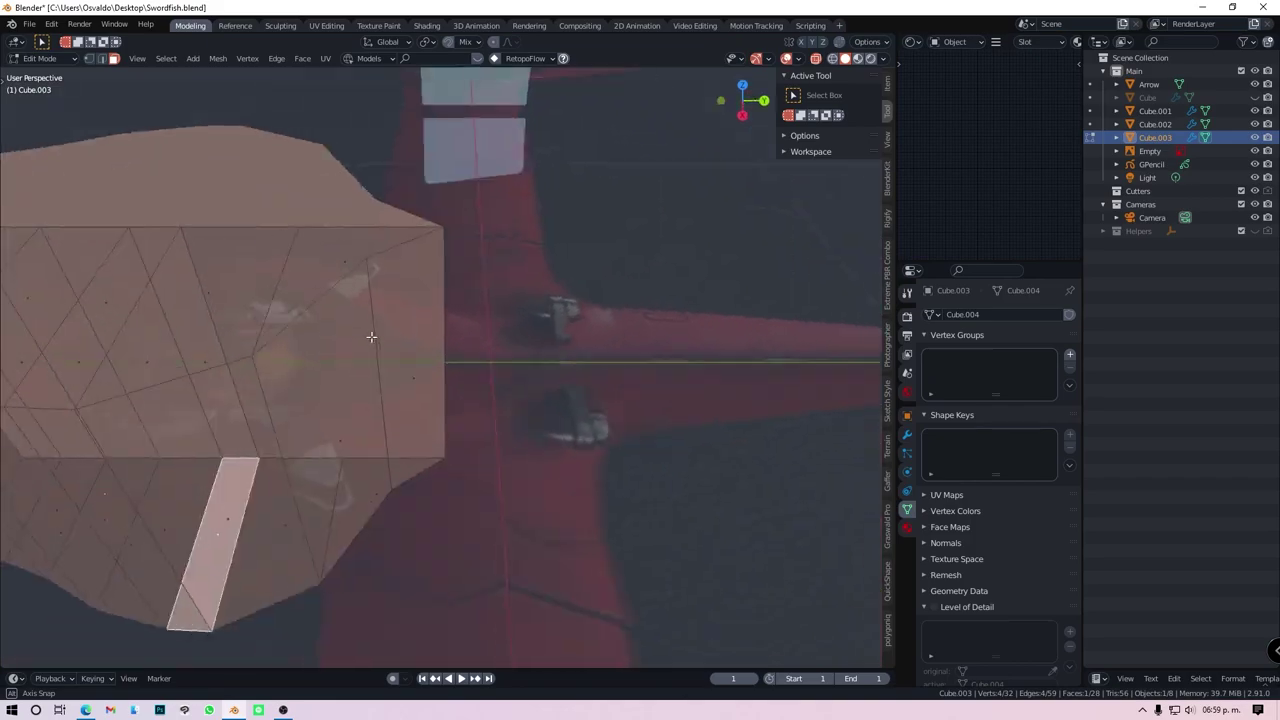
# Add an edge loop across the mesh and shift its vertices sideways in top view
pyautogui.click(342, 274)
pyautogui.press('`')
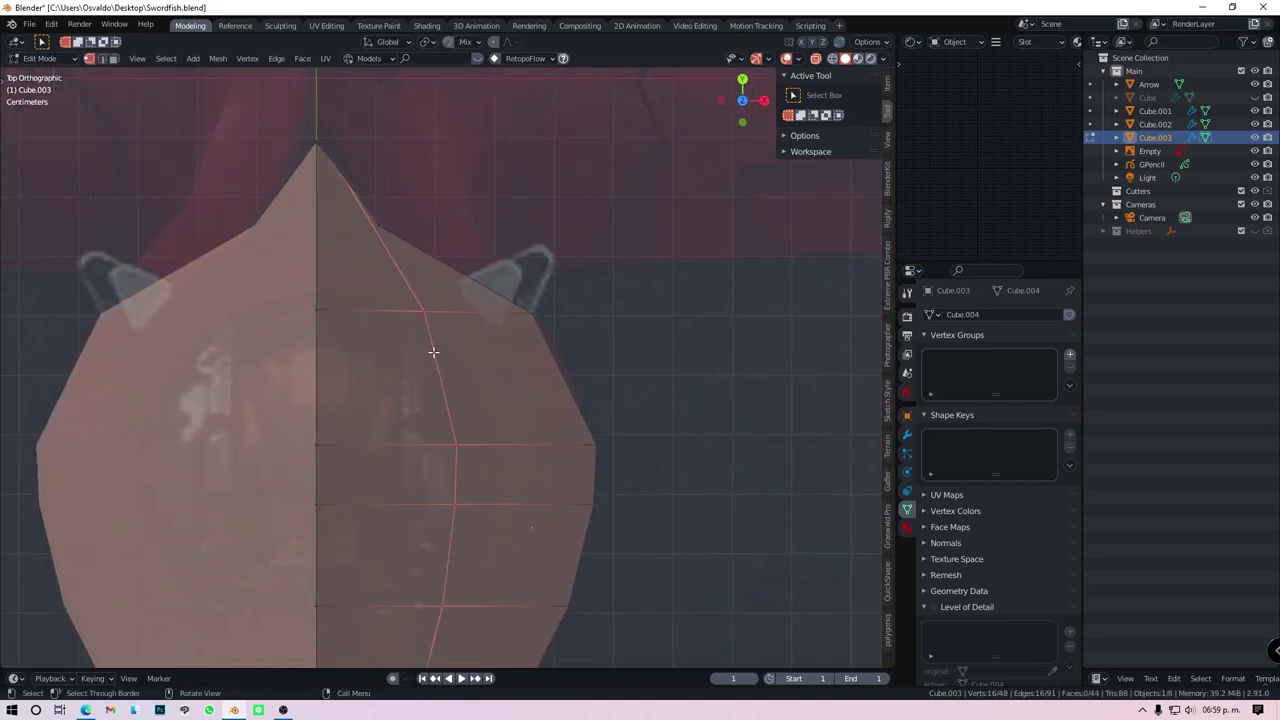
pyautogui.click(494, 355)
pyautogui.keyDown('shift'); pyautogui.moveTo(486, 466); pyautogui.dragTo(440, 339, button='middle'); pyautogui.keyUp('shift')
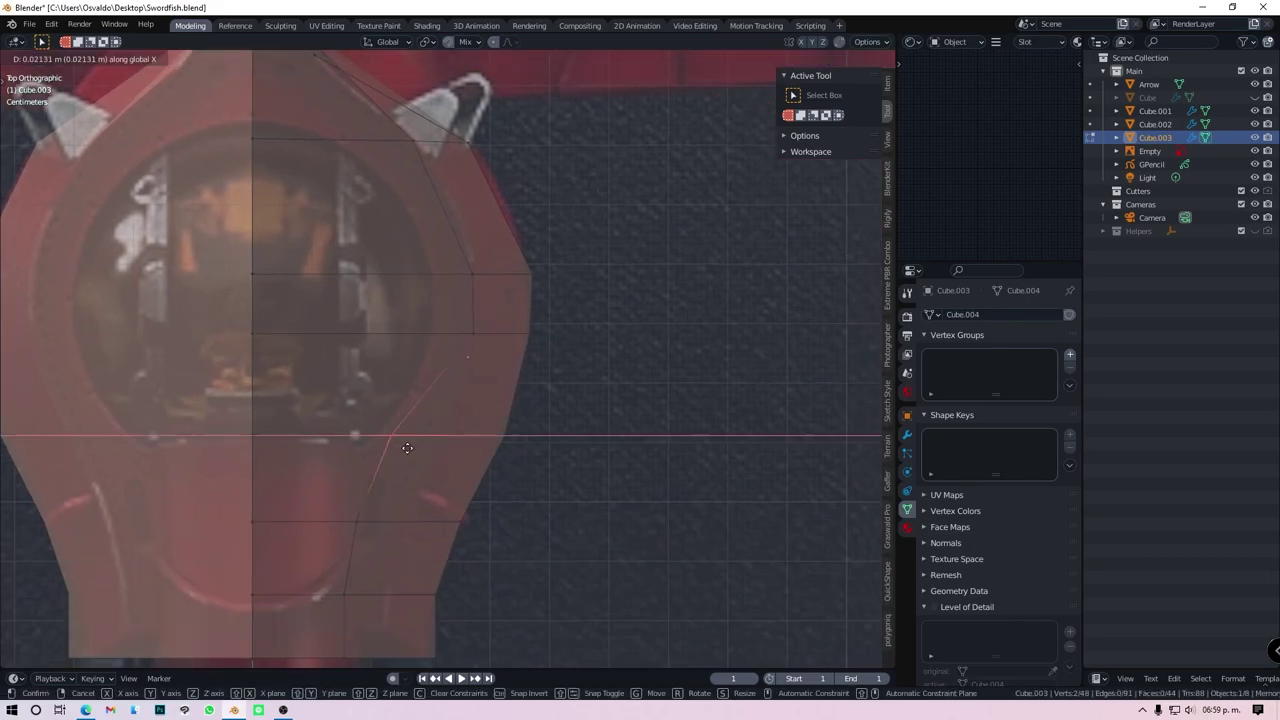
pyautogui.click(407, 447)
pyautogui.keyDown('shift'); pyautogui.moveTo(320, 575); pyautogui.dragTo(315, 439, button='middle'); pyautogui.keyUp('shift')
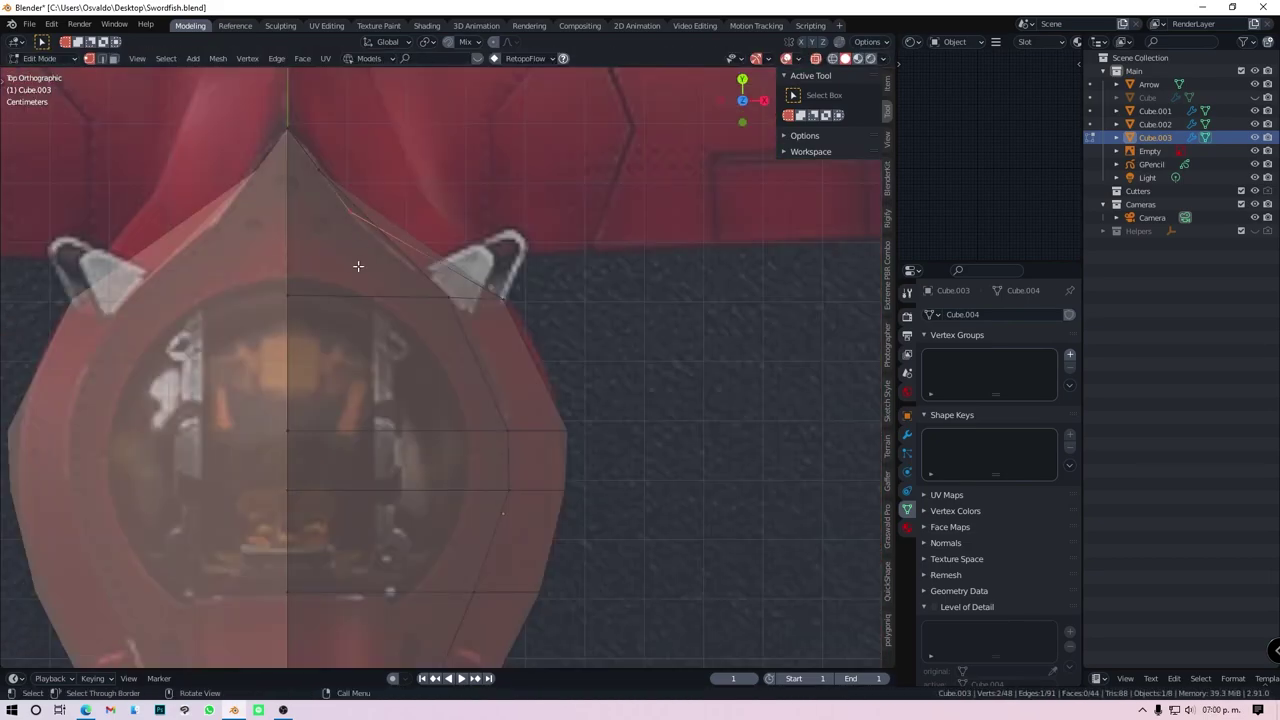
pyautogui.click(396, 178)
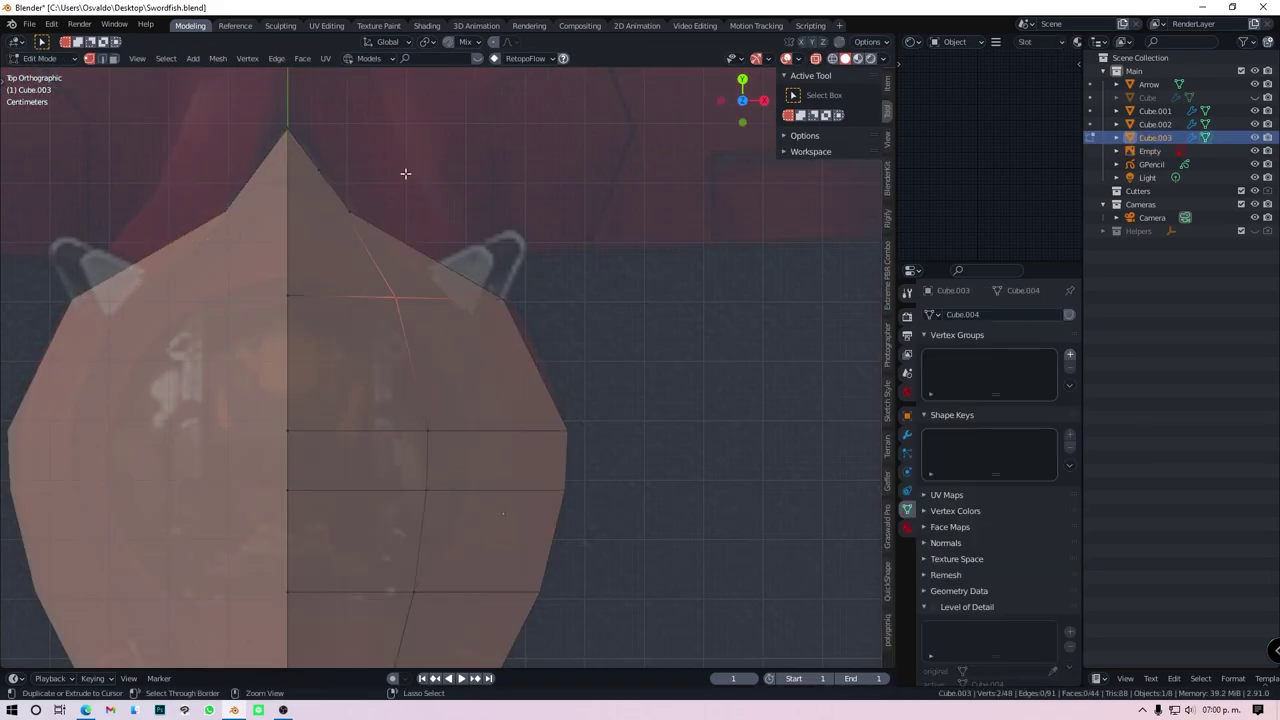
# Move the top vertices to match the reference canopy outline
pyautogui.click(293, 121)
pyautogui.press('g')
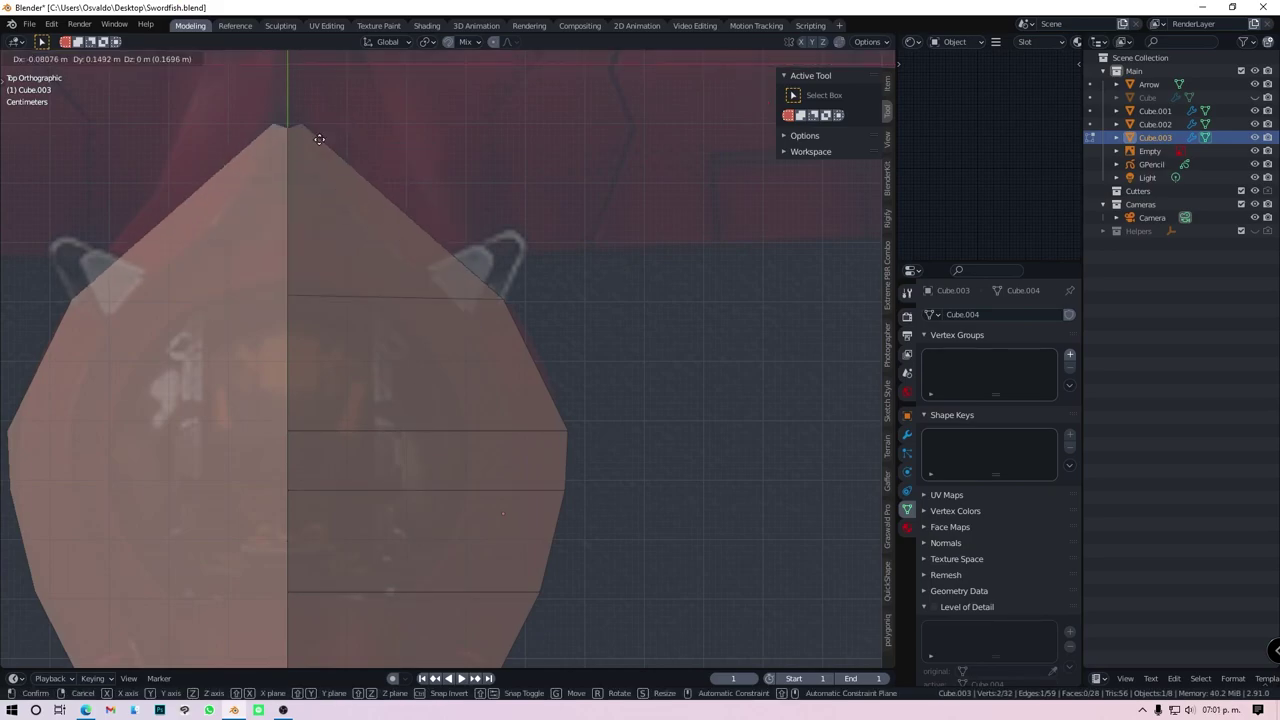
pyautogui.click(354, 172)
pyautogui.scroll(1, 520, 283)
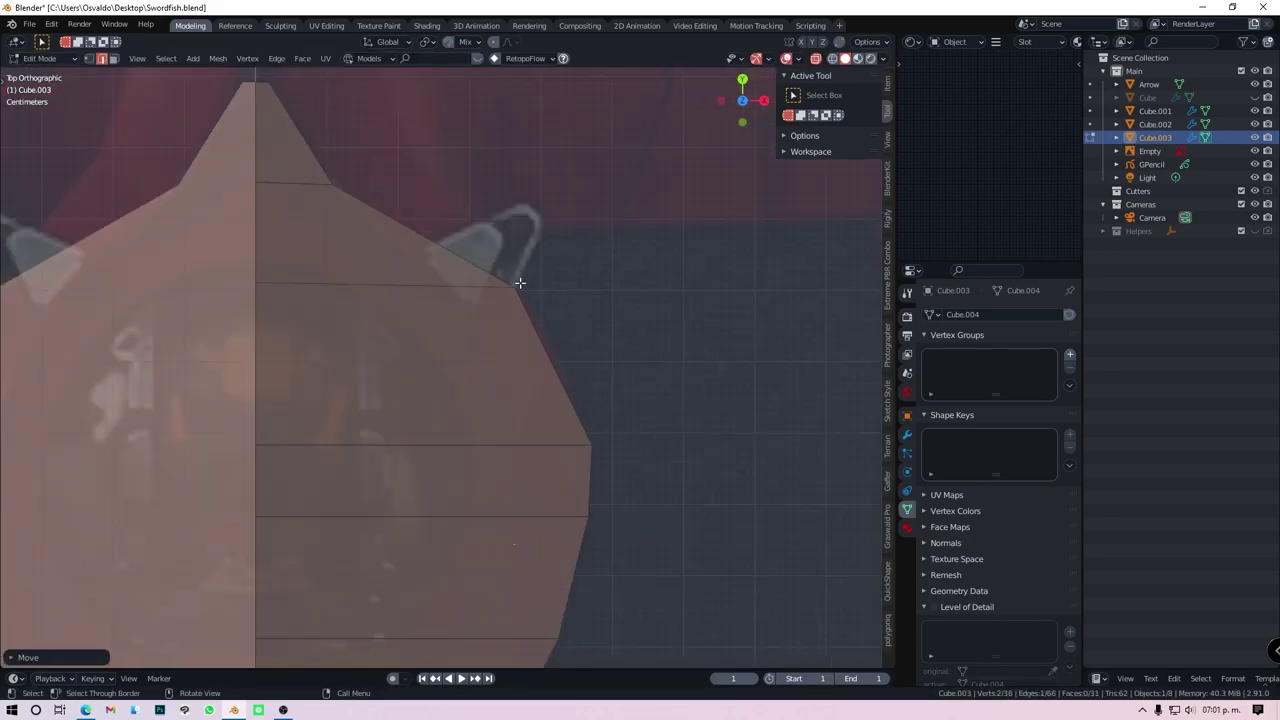
pyautogui.click(482, 299)
pyautogui.scroll(-3, 482, 299)
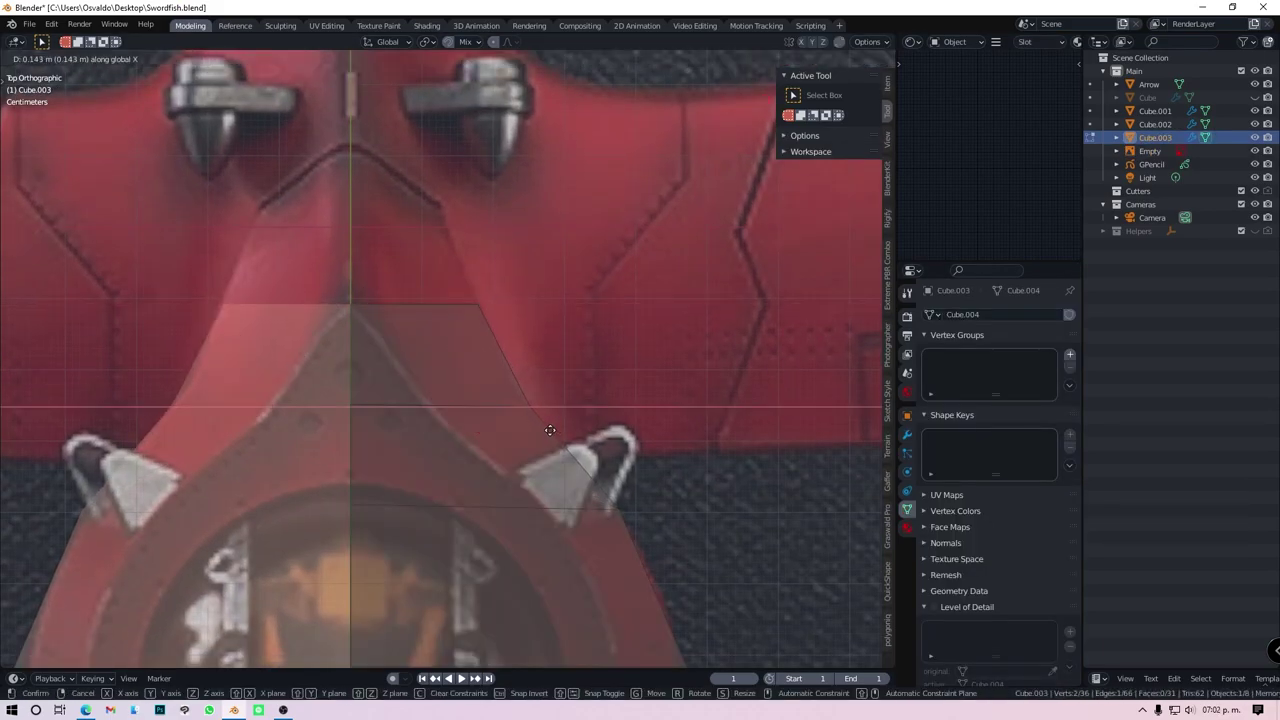
pyautogui.click(550, 430)
pyautogui.scroll(-3, 550, 430)
pyautogui.scroll(2, 500, 360)
pyautogui.scroll(2, 483, 345)
# Shrink the selection along its normals, extrude the top face, and move a new loop along X
pyautogui.hotkey('alt', 's')
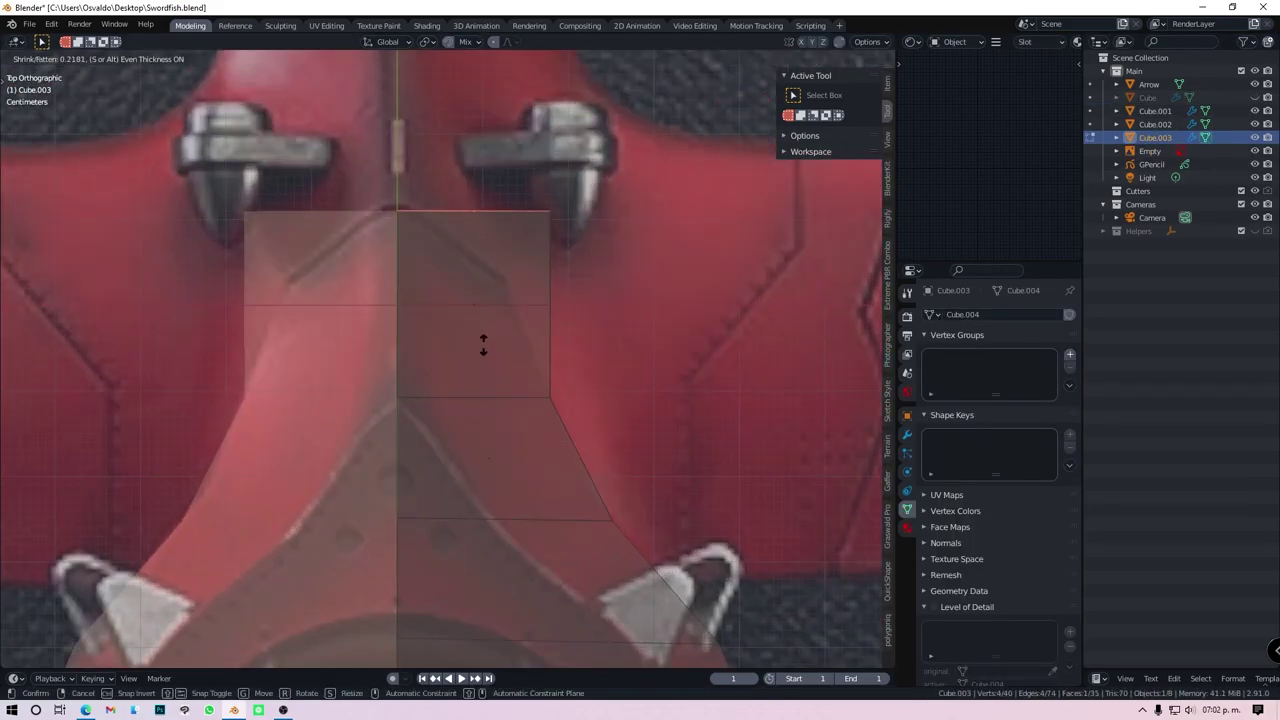
pyautogui.press('e')
pyautogui.click(453, 245)
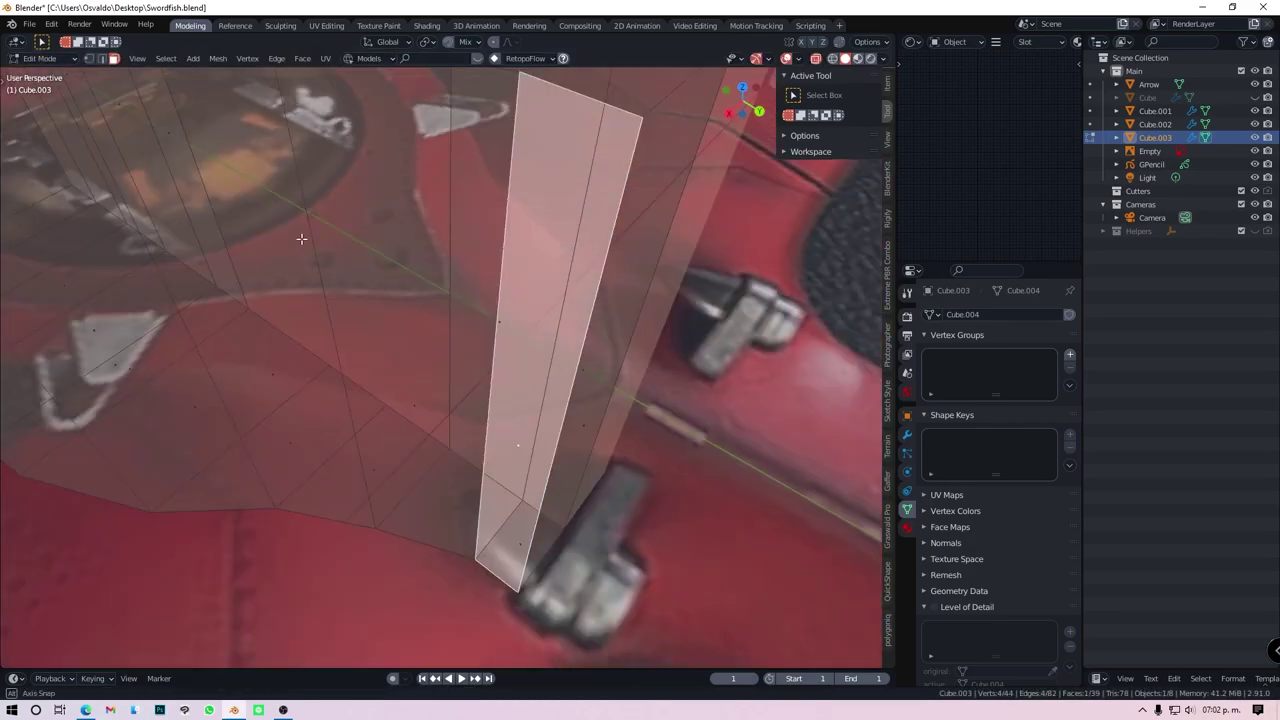
pyautogui.moveTo(506, 237); pyautogui.dragTo(486, 343, button='middle')
pyautogui.press('2')
pyautogui.moveTo(455, 290); pyautogui.dragTo(461, 287)
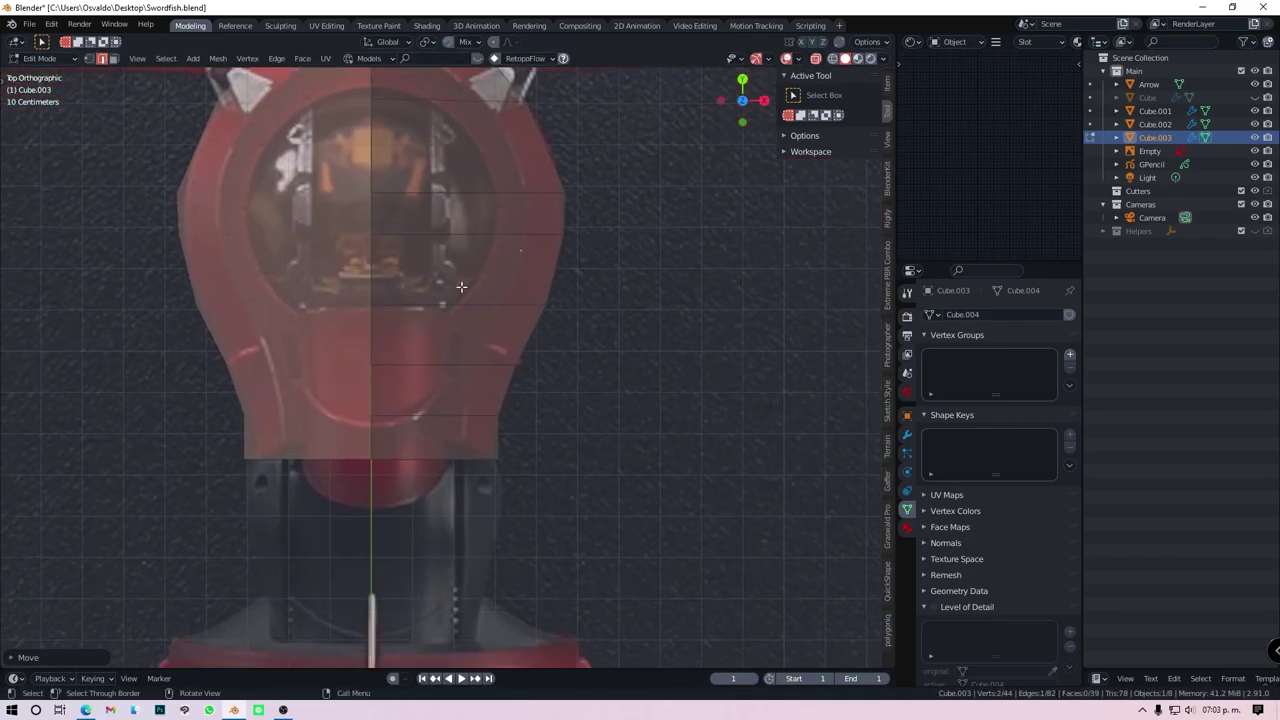
pyautogui.click(491, 304)
pyautogui.scroll(2, 460, 380)
pyautogui.press('g')
pyautogui.press('x')
pyautogui.click(483, 450)
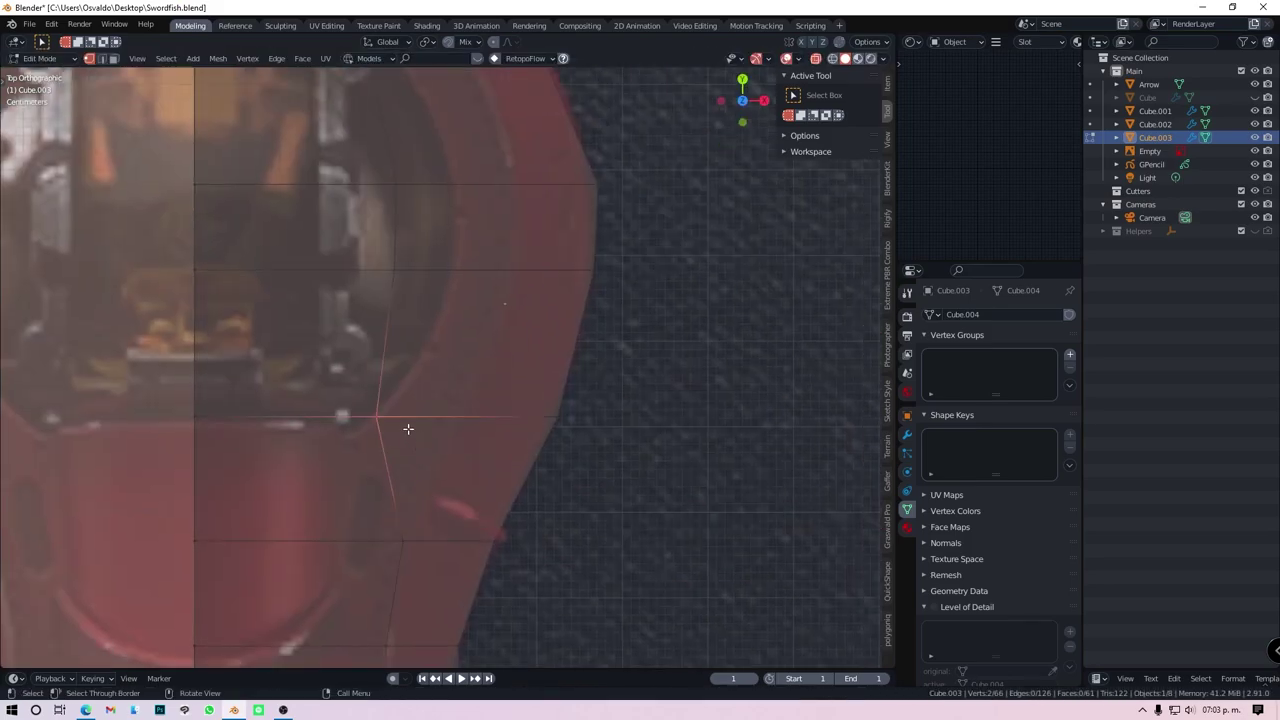
# Box-select the cockpit's lower vertices and inspect them from perspective and top views
pyautogui.moveTo(483, 450)
pyautogui.keyDown('shift'); pyautogui.mouseDown(button='middle')
pyautogui.moveTo(291, 423)
pyautogui.moveTo(318, 386)
pyautogui.mouseUp(button='middle'); pyautogui.keyUp('shift')
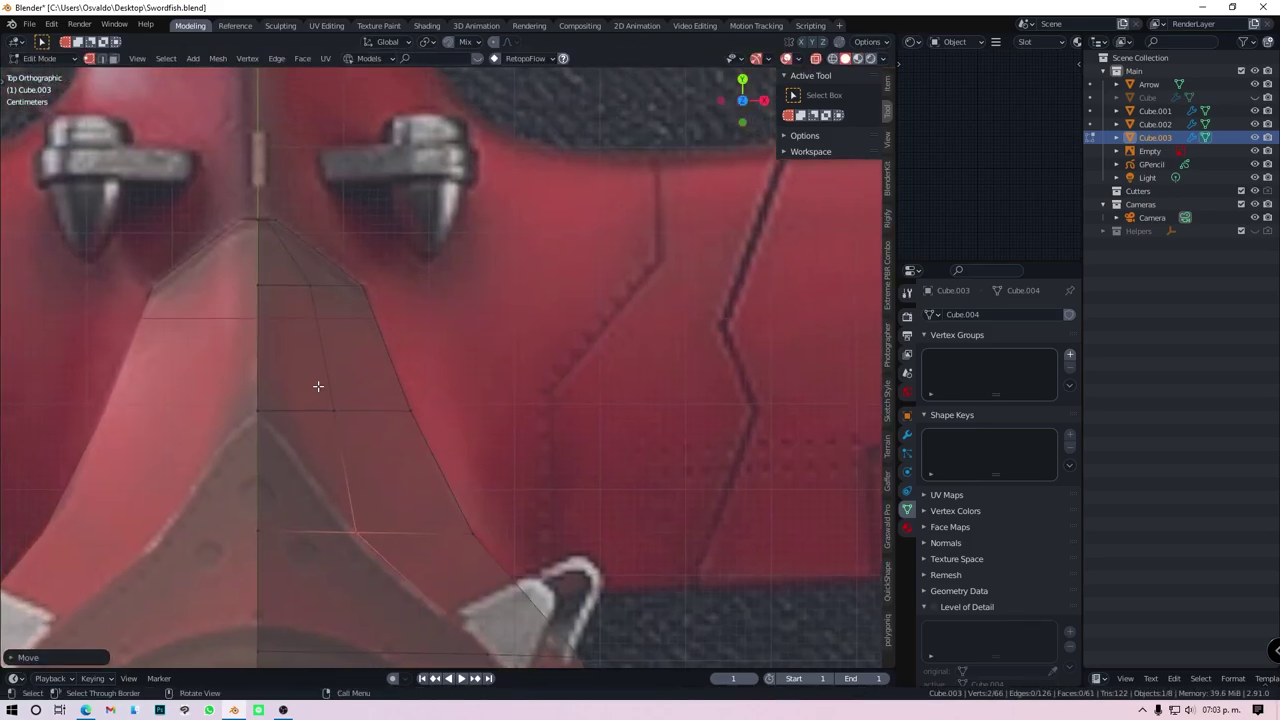
pyautogui.scroll(-2, 263, 211)
pyautogui.moveTo(263, 211)
pyautogui.keyDown('shift'); pyautogui.mouseDown(button='middle')
pyautogui.moveTo(443, 471)
pyautogui.moveTo(491, 309)
pyautogui.moveTo(494, 352)
pyautogui.moveTo(449, 300)
pyautogui.moveTo(560, 486)
pyautogui.mouseUp(button='middle'); pyautogui.keyUp('shift')
pyautogui.press('KP_7')
pyautogui.scroll(2, 483, 328)
pyautogui.moveTo(194, 300); pyautogui.dragTo(857, 508)
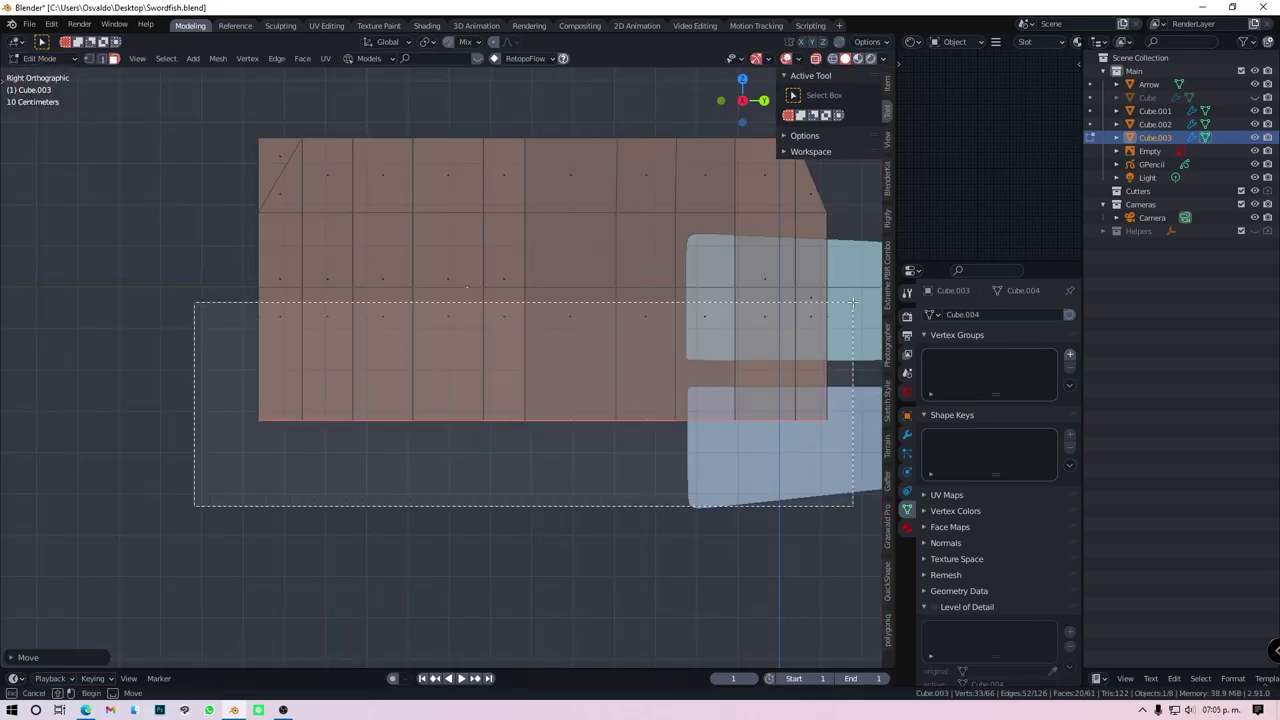
pyautogui.moveTo(857, 508)
pyautogui.mouseDown(button='middle')
pyautogui.moveTo(580, 471)
pyautogui.moveTo(362, 300)
pyautogui.moveTo(500, 350)
pyautogui.moveTo(569, 316)
pyautogui.mouseUp(button='middle')
pyautogui.moveTo(660, 234); pyautogui.dragTo(386, 363, button='middle')
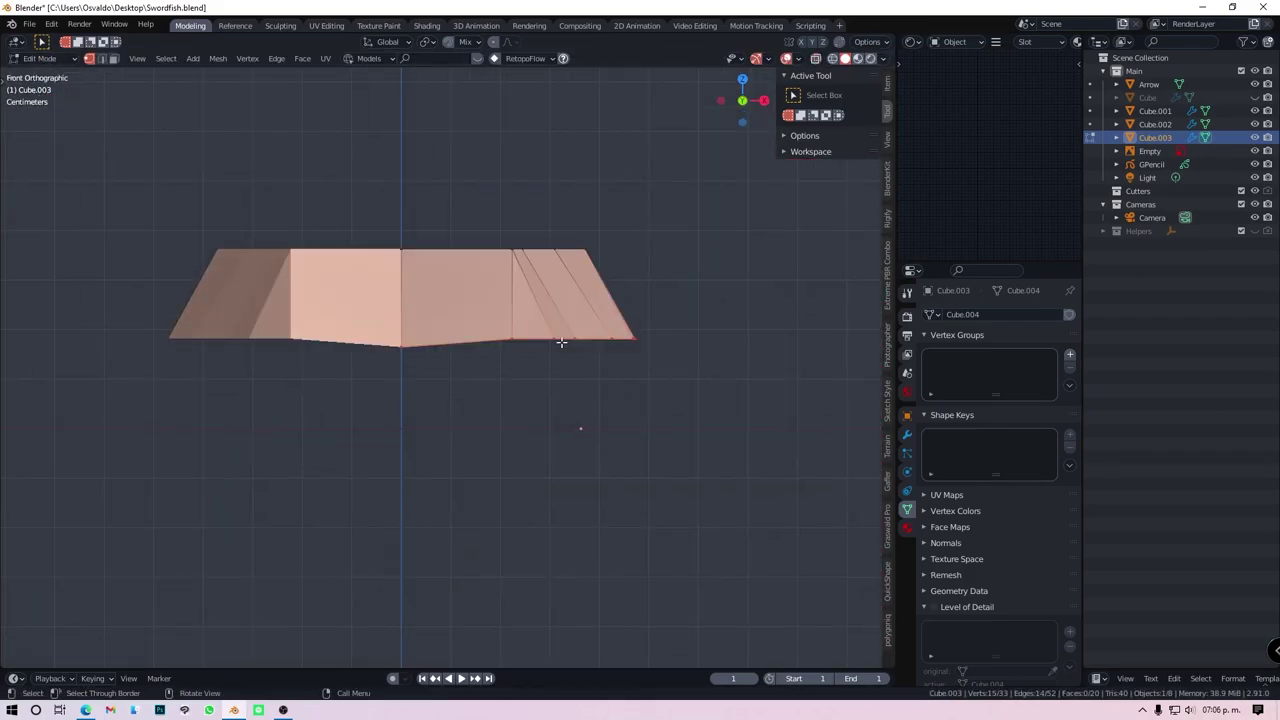
pyautogui.moveTo(488, 390); pyautogui.dragTo(480, 470, button='middle')
pyautogui.press('`')
pyautogui.click(497, 346)
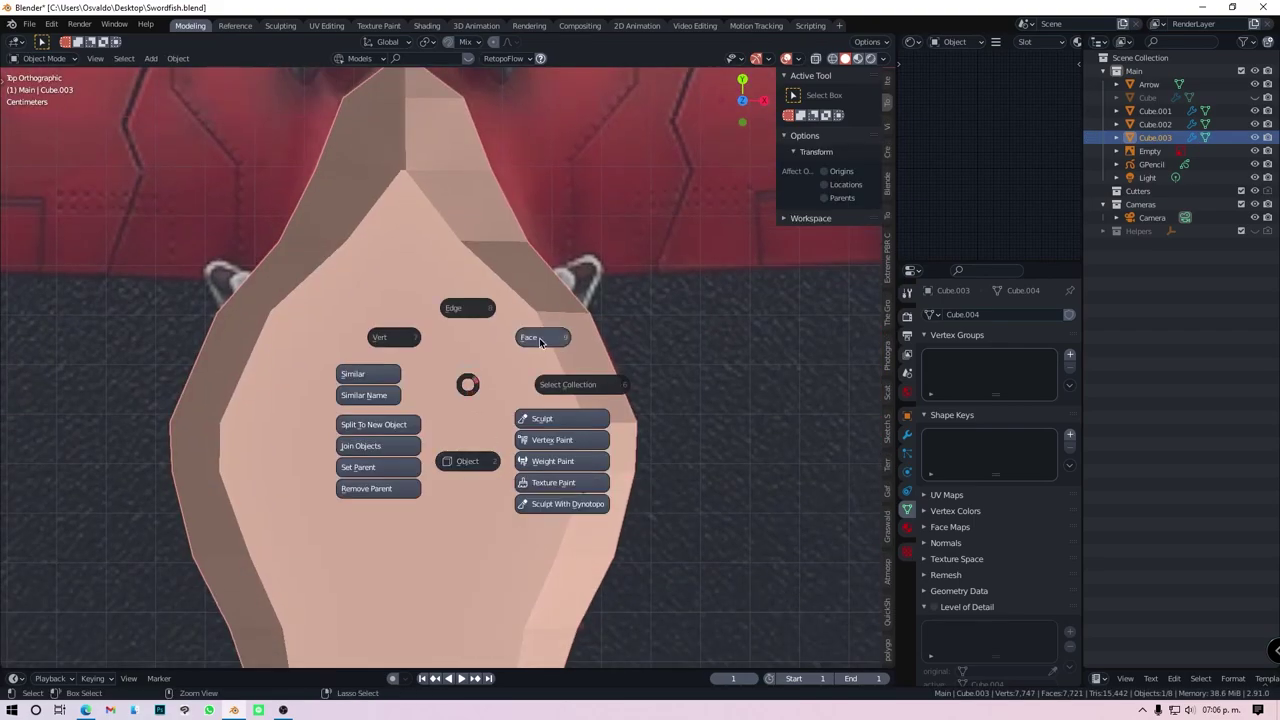
# Turn on X-ray, move the selection along X, and switch to face selection
pyautogui.hotkey('alt', 'z')
pyautogui.scroll(2, 477, 290)
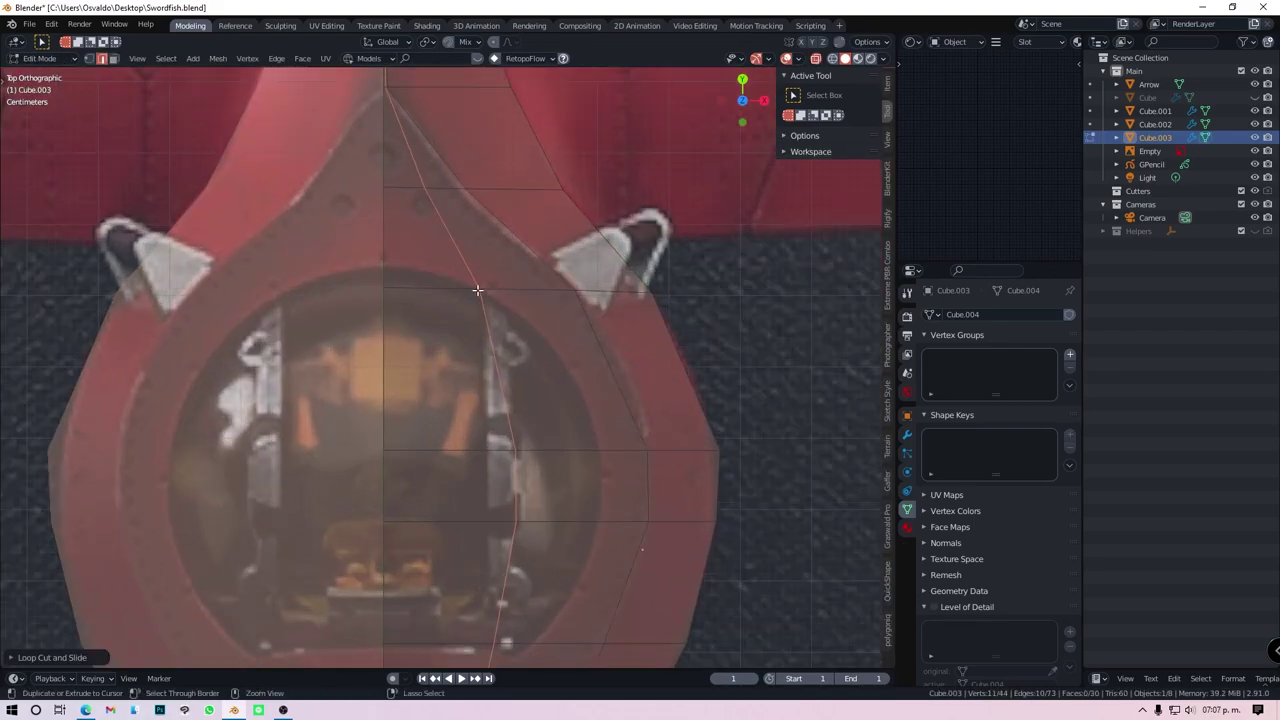
pyautogui.moveTo(508, 539); pyautogui.dragTo(480, 363, button='middle')
pyautogui.press('`')
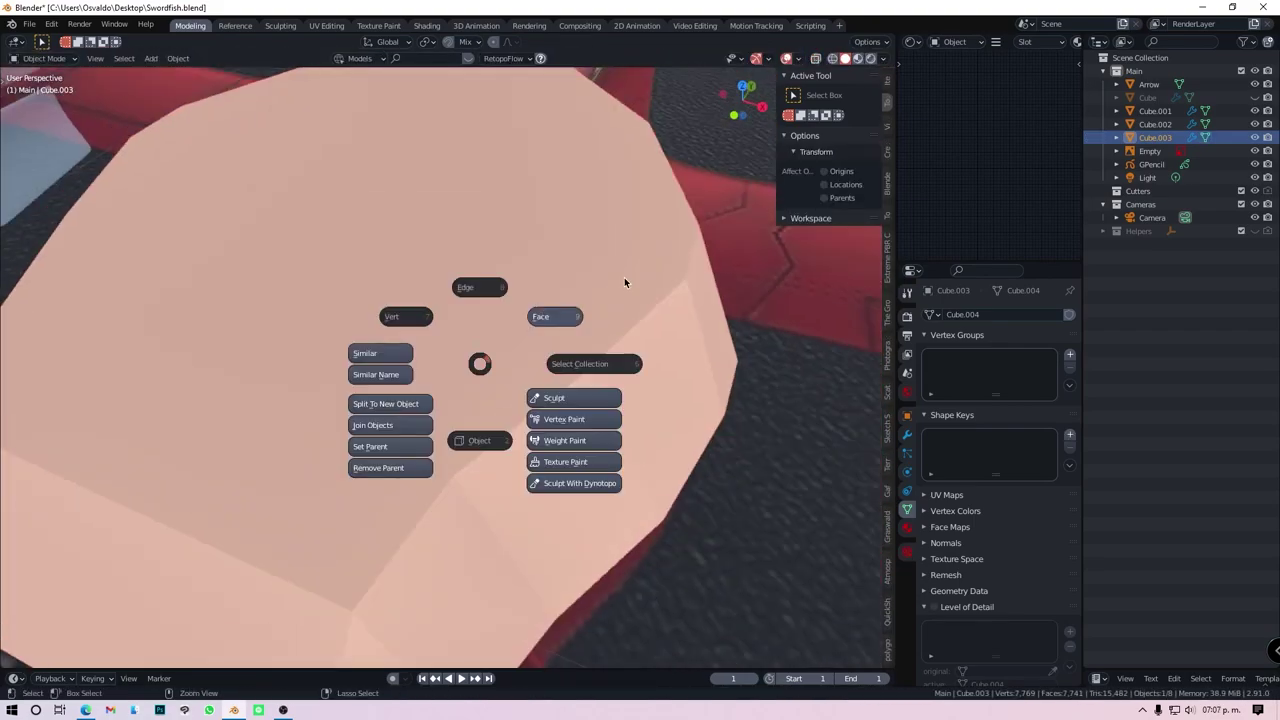
pyautogui.click(626, 280)
pyautogui.hotkey('ctrl', 'Tab')
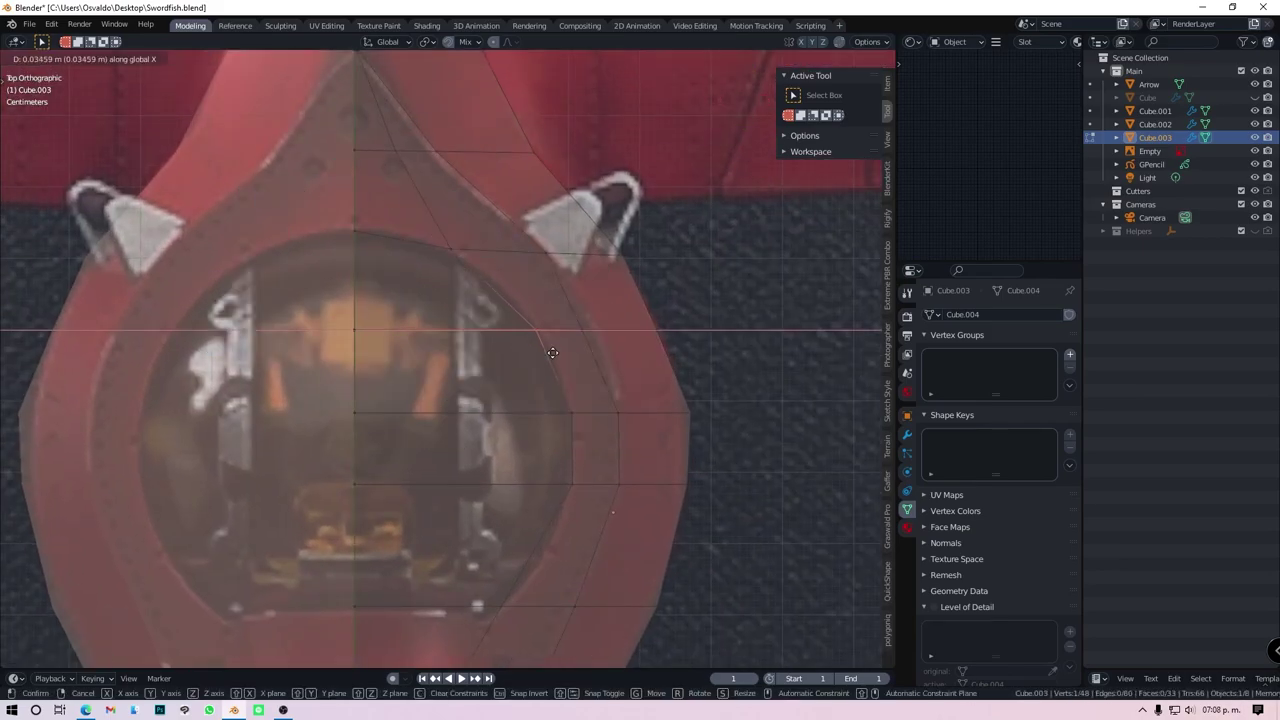
pyautogui.click(610, 350)
pyautogui.scroll(-2, 500, 383)
pyautogui.click(585, 342)
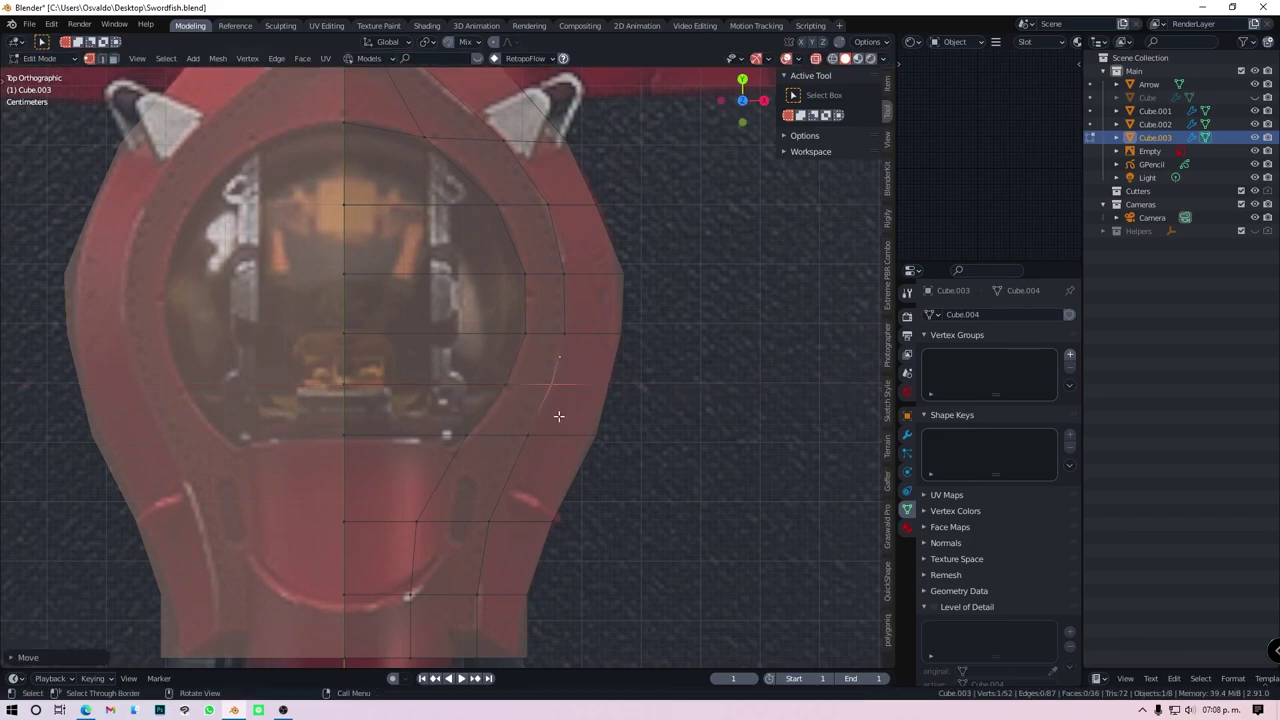
# Check the canopy shape in Object Mode, slide an edge loop, and finish in Object Mode
pyautogui.moveTo(557, 420); pyautogui.dragTo(600, 300, button='middle')
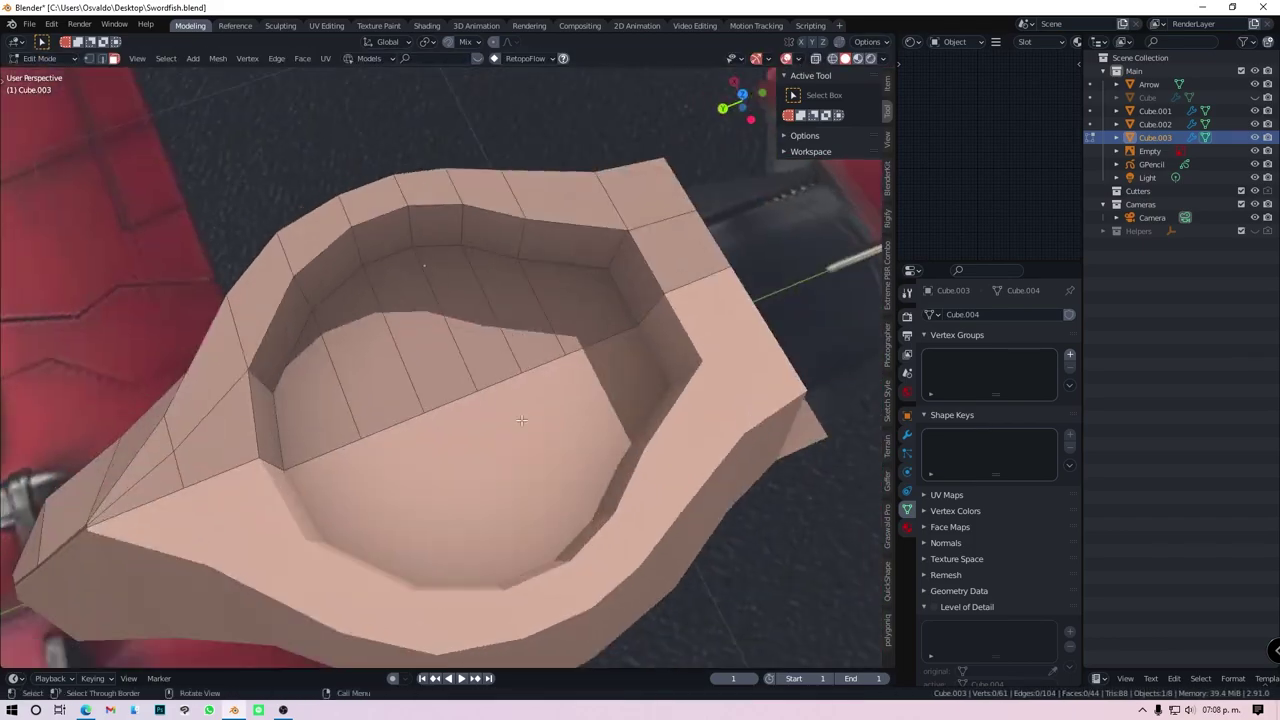
pyautogui.moveTo(521, 420); pyautogui.dragTo(600, 400, button='middle')
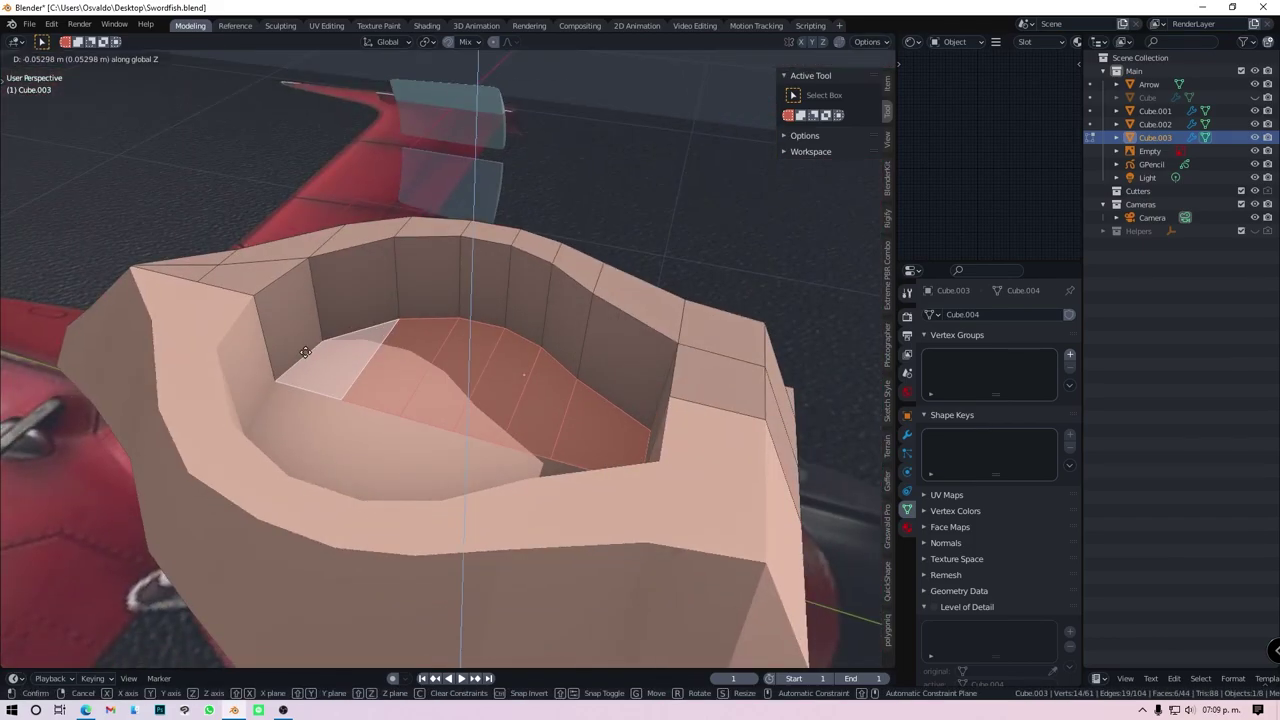
pyautogui.press('Tab')
pyautogui.moveTo(677, 389)
pyautogui.mouseDown(button='middle')
pyautogui.moveTo(233, 321)
pyautogui.moveTo(509, 399)
pyautogui.mouseUp(button='middle')
pyautogui.press('Tab')
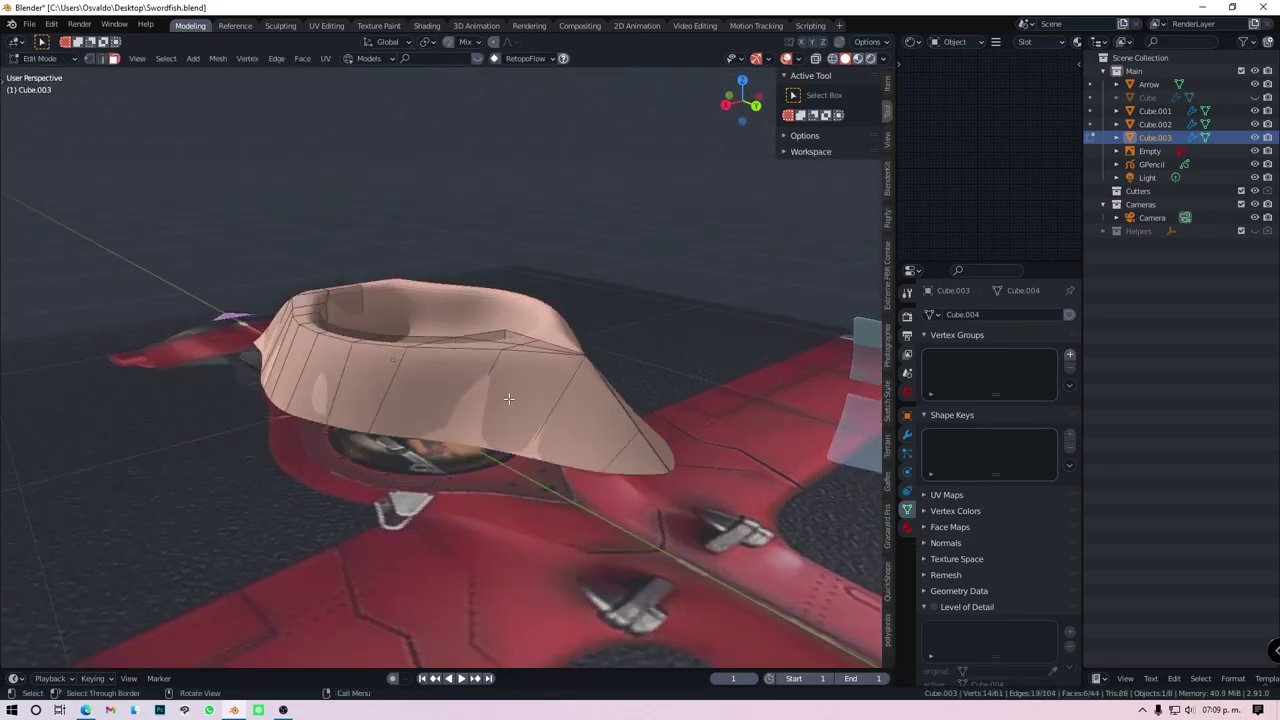
pyautogui.click(357, 350)
pyautogui.moveTo(357, 350)
pyautogui.mouseDown(button='middle')
pyautogui.moveTo(414, 258)
pyautogui.moveTo(474, 551)
pyautogui.moveTo(477, 471)
pyautogui.mouseUp(button='middle')
pyautogui.press('Tab')
# Finish the edge slide, then move the wing object vertically in the right side view
pyautogui.click(417, 253)
pyautogui.press('Tab')
pyautogui.click(432, 440)
pyautogui.press('KP_3')
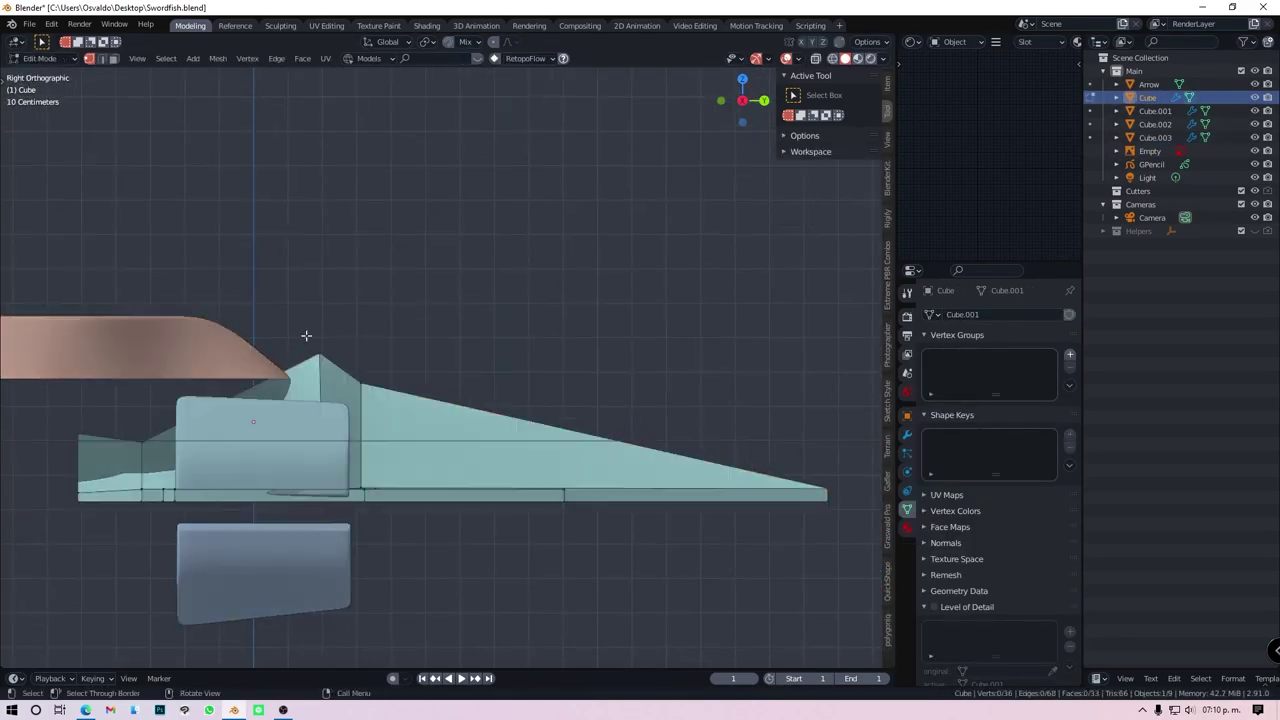
pyautogui.moveTo(306, 337); pyautogui.dragTo(250, 400, button='middle')
pyautogui.press('KP_3')
pyautogui.press('g')
pyautogui.press('z')
pyautogui.moveTo(95, 384); pyautogui.dragTo(207, 410, button='middle')
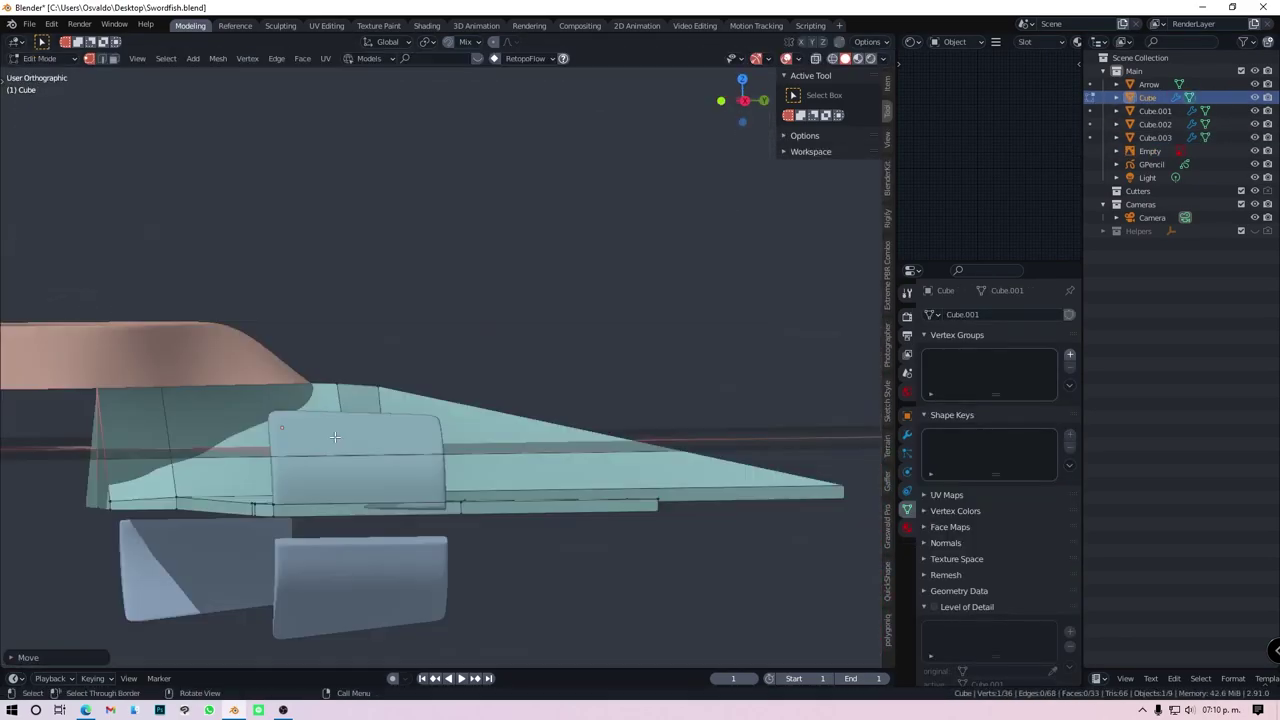
pyautogui.press('KP_3')
# Shift the selected wing edges along X in the top view
pyautogui.press('2')
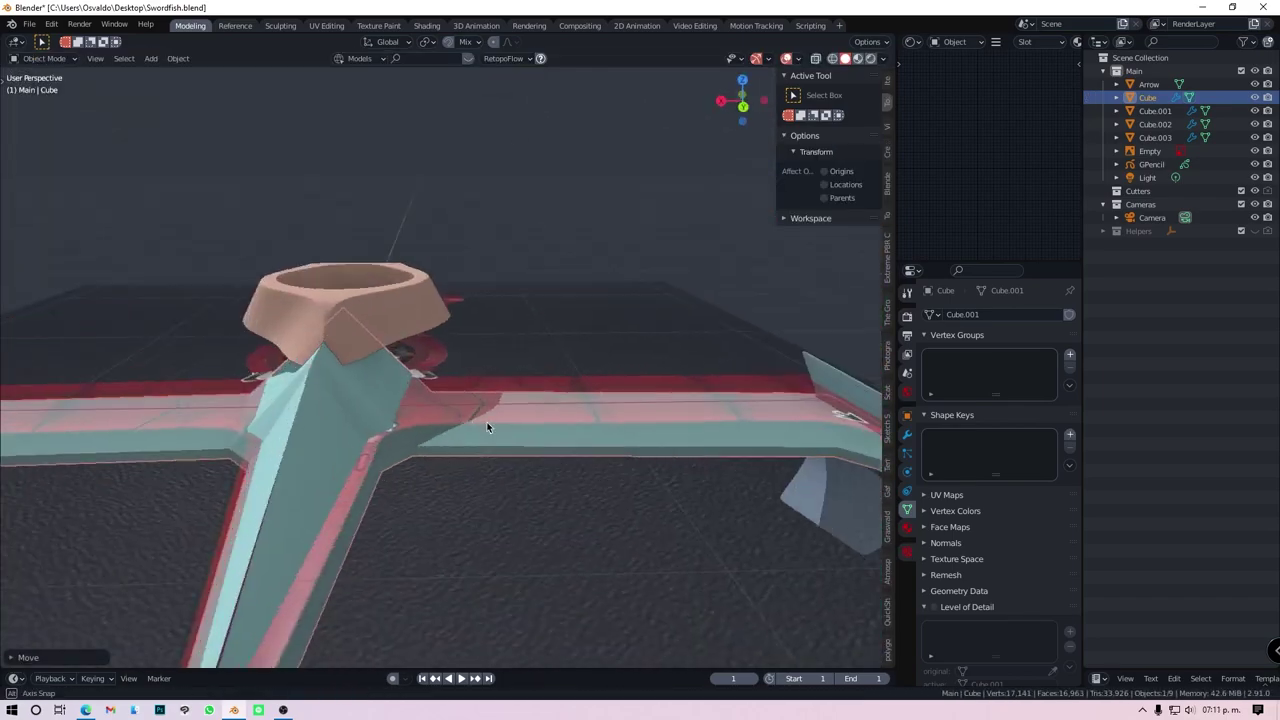
pyautogui.moveTo(228, 530)
pyautogui.mouseDown(button='middle')
pyautogui.moveTo(582, 375)
pyautogui.moveTo(703, 466)
pyautogui.mouseUp(button='middle')
pyautogui.scroll(3, 582, 375)
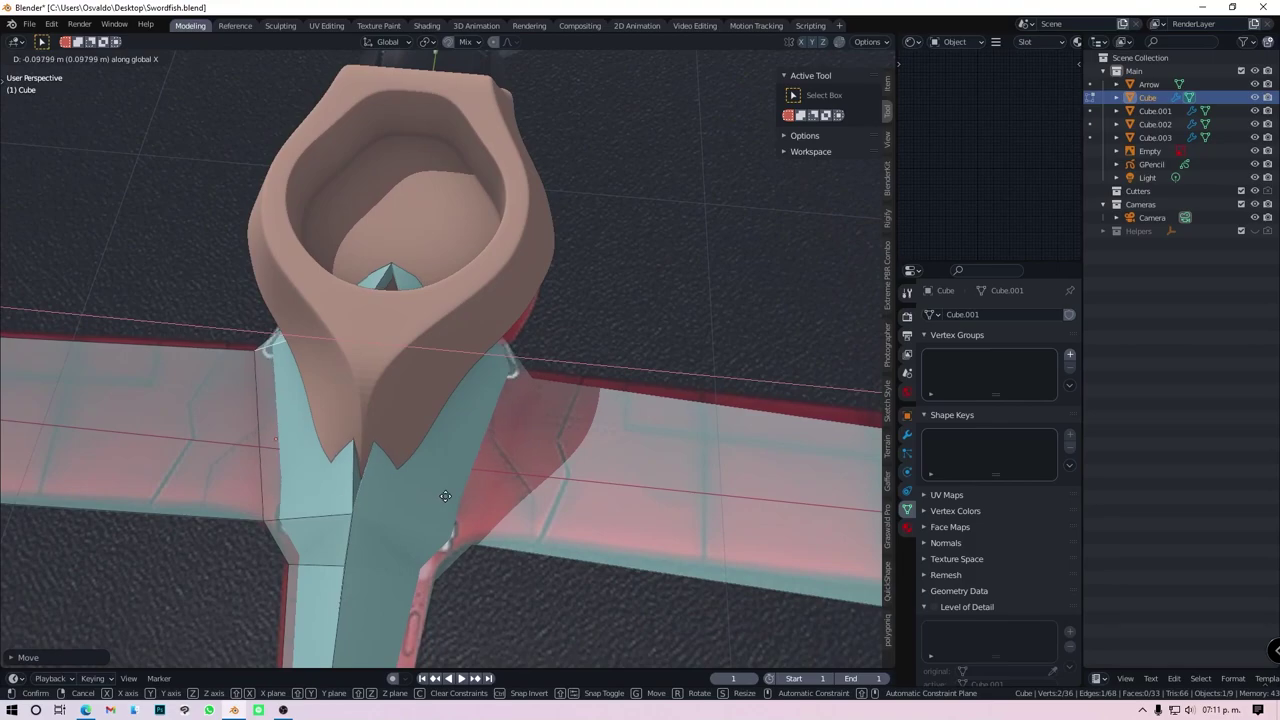
pyautogui.press('KP_7')
pyautogui.press('g')
pyautogui.press('x')
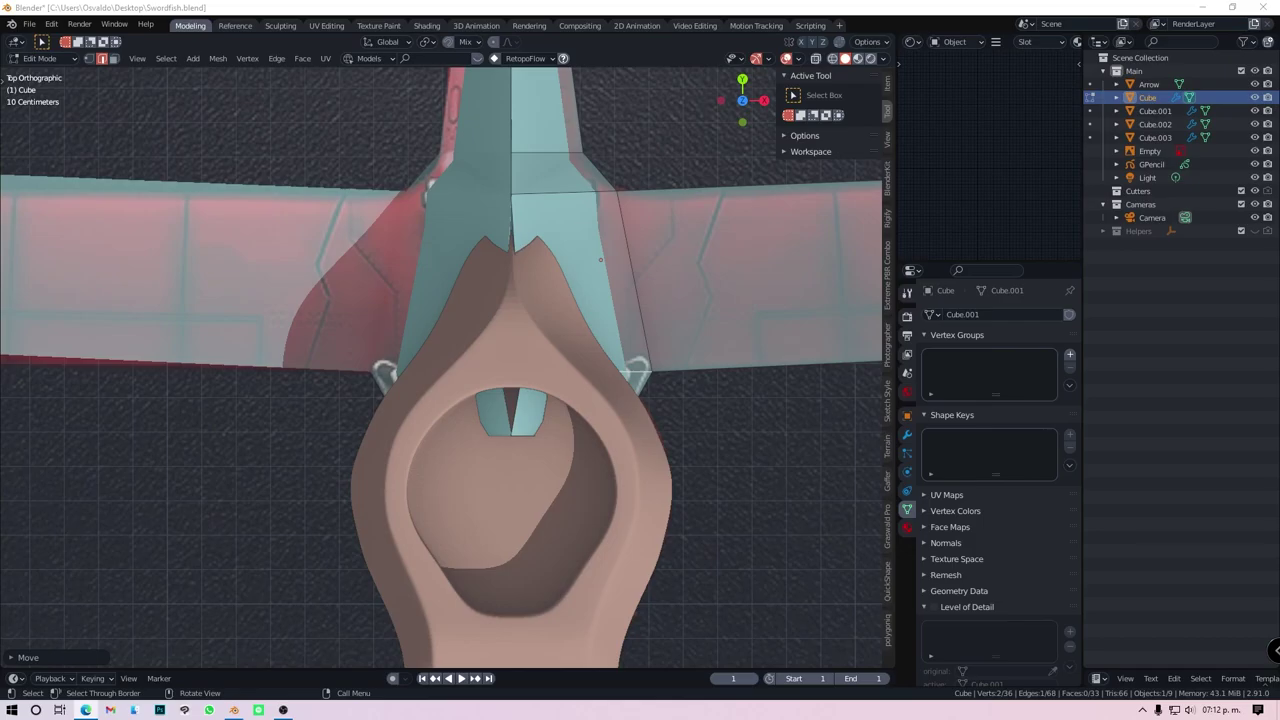
pyautogui.scroll(-3, 600, 260)
pyautogui.moveTo(766, 526)
pyautogui.mouseDown(button='middle')
pyautogui.moveTo(416, 409)
pyautogui.moveTo(559, 468)
pyautogui.moveTo(609, 541)
pyautogui.moveTo(651, 429)
pyautogui.moveTo(566, 458)
pyautogui.mouseUp(button='middle')
pyautogui.press('Tab')
# Move the reference image Empty and the canopy Cube.003 vertically to line them up
pyautogui.click(566, 458)
pyautogui.press('g')
pyautogui.press('z')
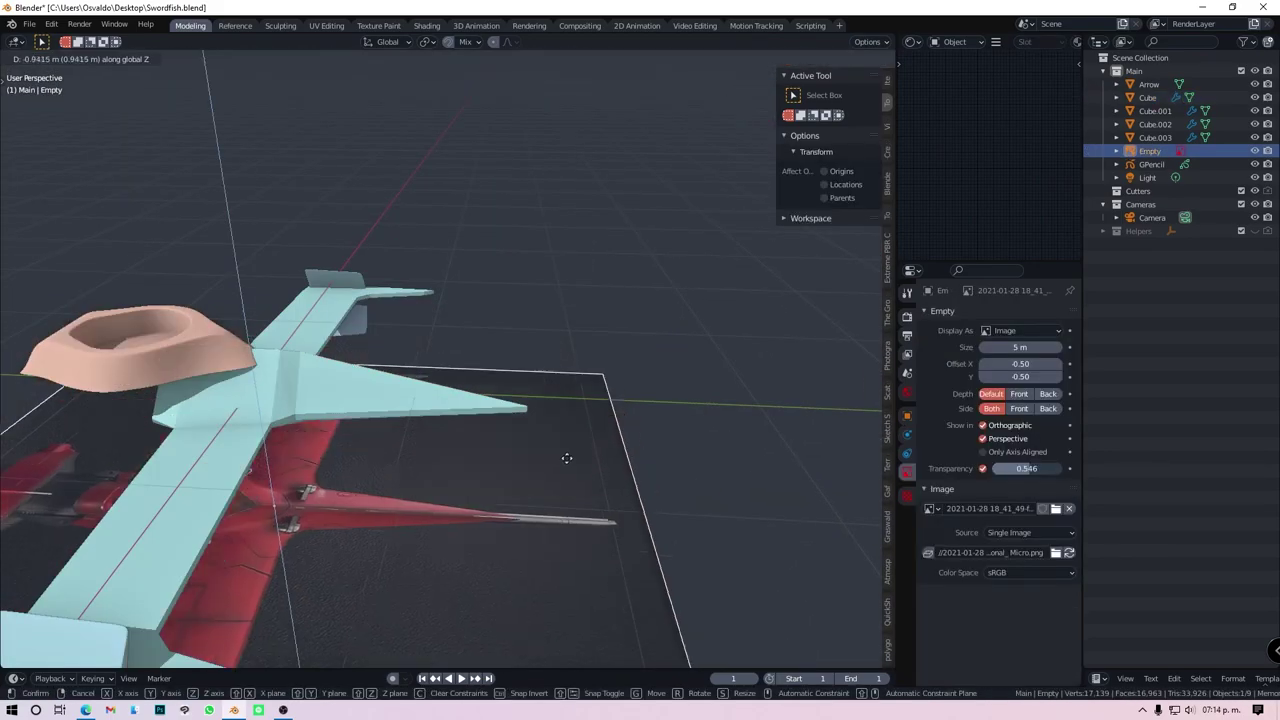
pyautogui.click(492, 370)
pyautogui.press('KP_3')
pyautogui.click(366, 385)
pyautogui.scroll(5, 340, 360)
pyautogui.press('g')
pyautogui.press('z')
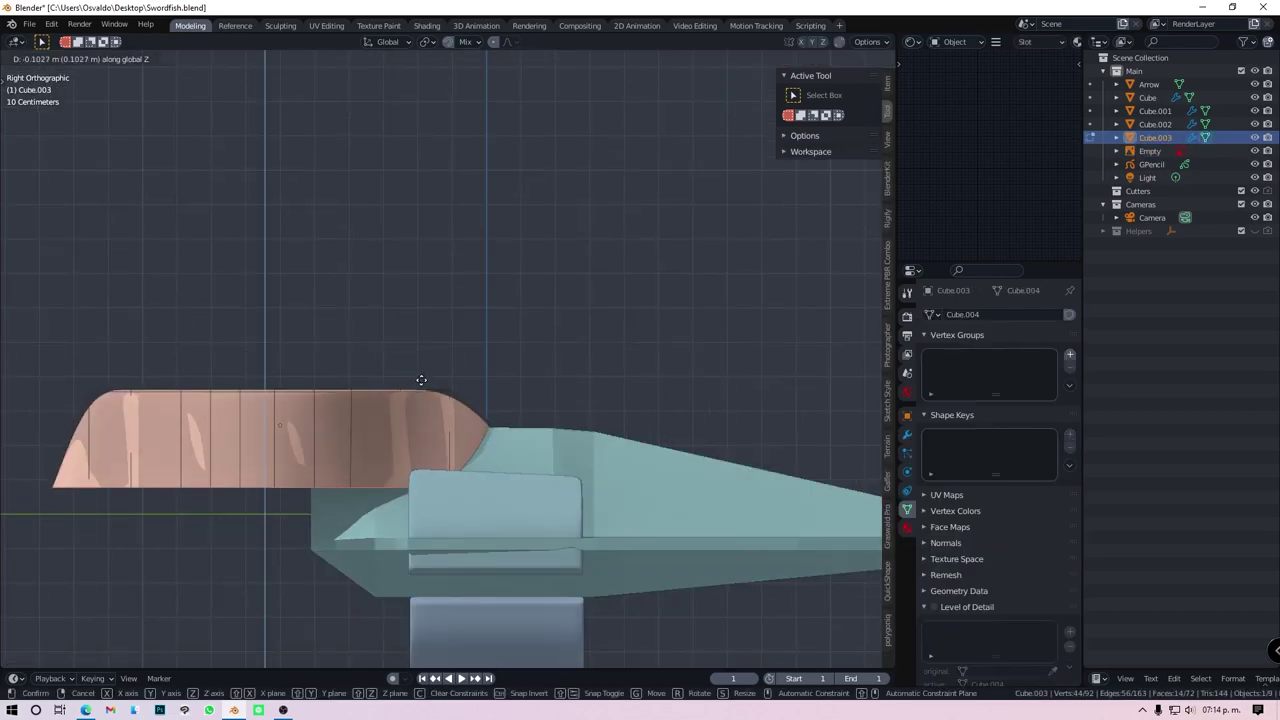
pyautogui.click(421, 380)
# Adjust the wing vertices and a wing-edge vertex vertically in the side view
pyautogui.press('Tab')
pyautogui.moveTo(421, 380); pyautogui.dragTo(364, 350, button='middle')
pyautogui.moveTo(406, 516); pyautogui.dragTo(470, 530, button='middle')
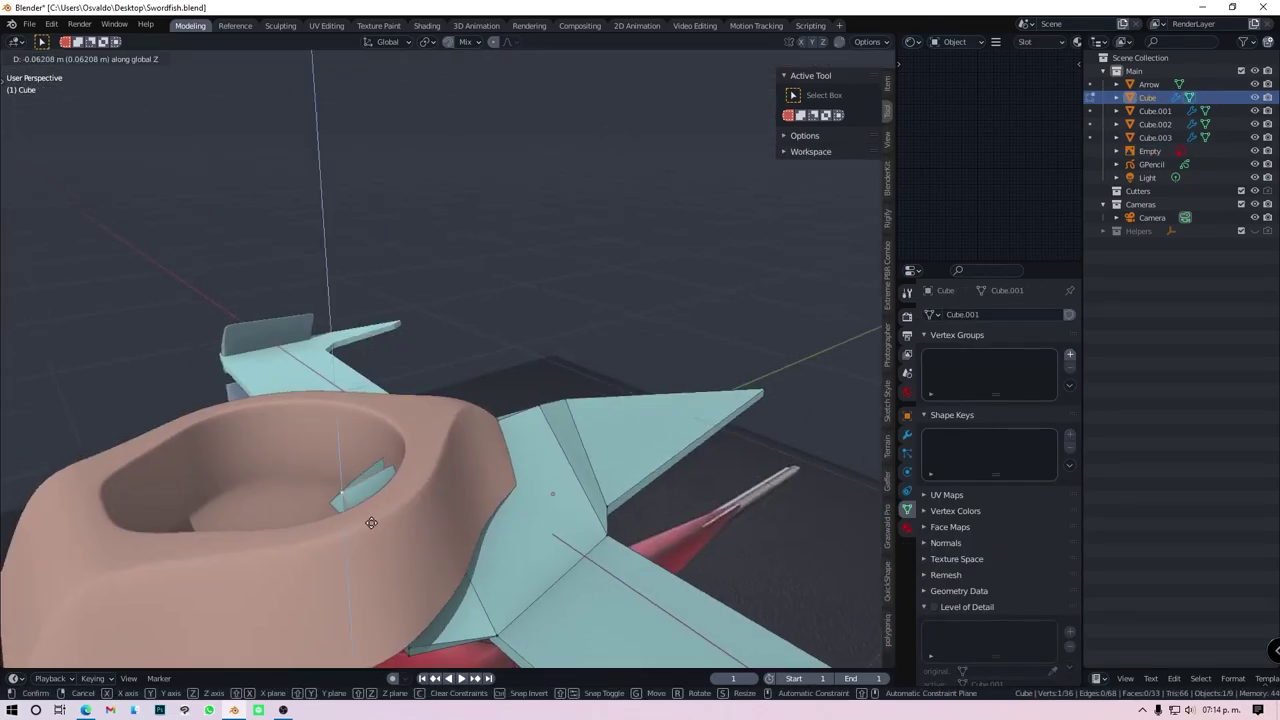
pyautogui.press('g')
pyautogui.press('z')
pyautogui.click(582, 534)
pyautogui.press('KP_3')
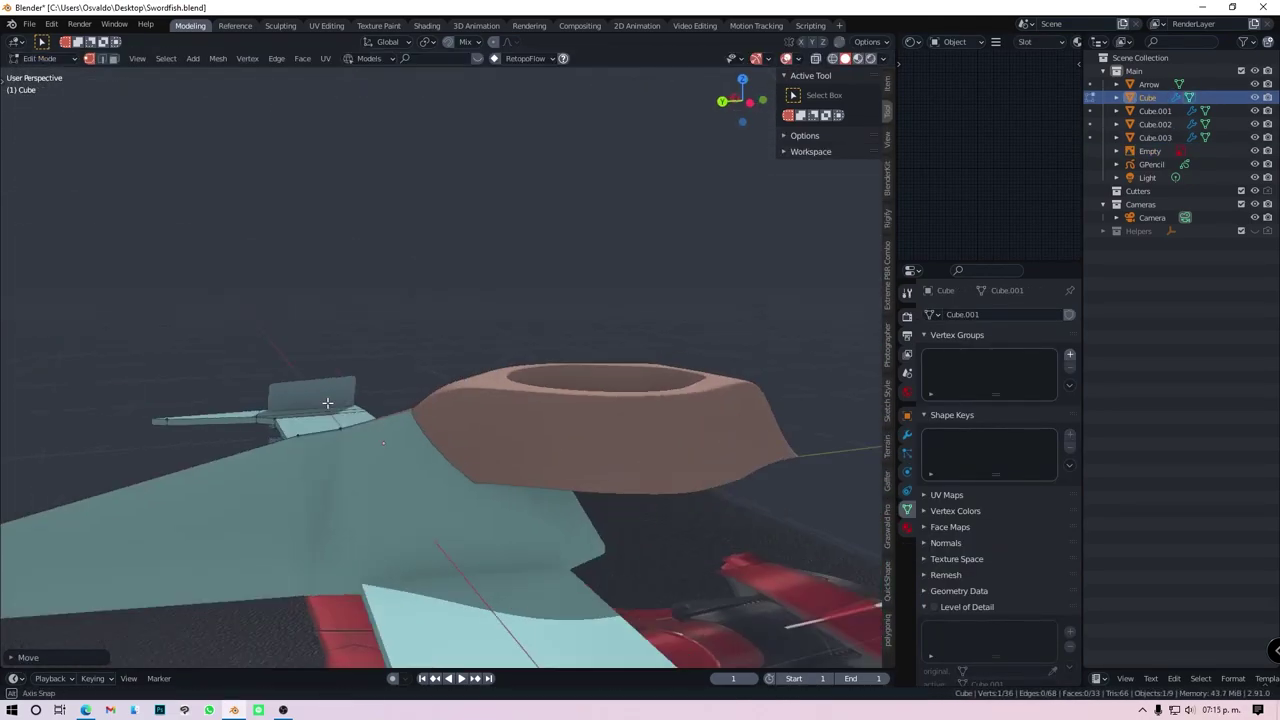
pyautogui.moveTo(486, 470)
pyautogui.mouseDown(button='middle')
pyautogui.moveTo(332, 479)
pyautogui.moveTo(300, 430)
pyautogui.mouseUp(button='middle')
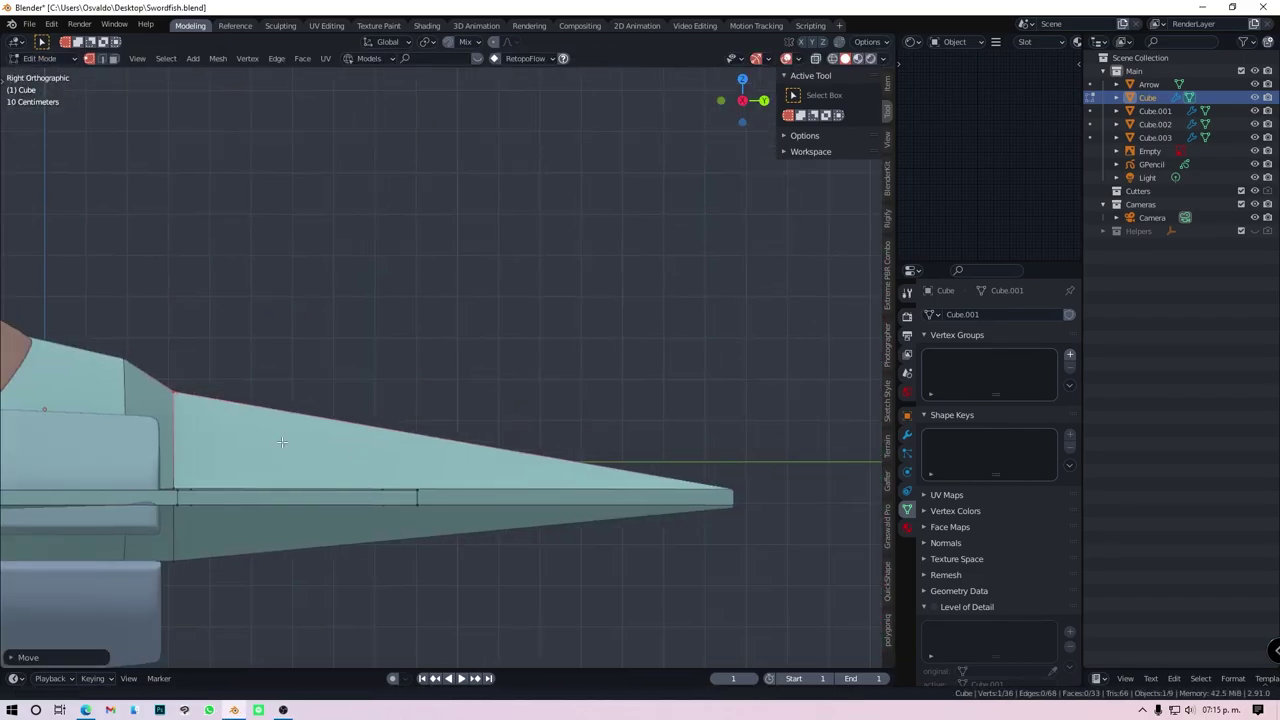
pyautogui.click(242, 390)
pyautogui.press('g')
pyautogui.press('z')
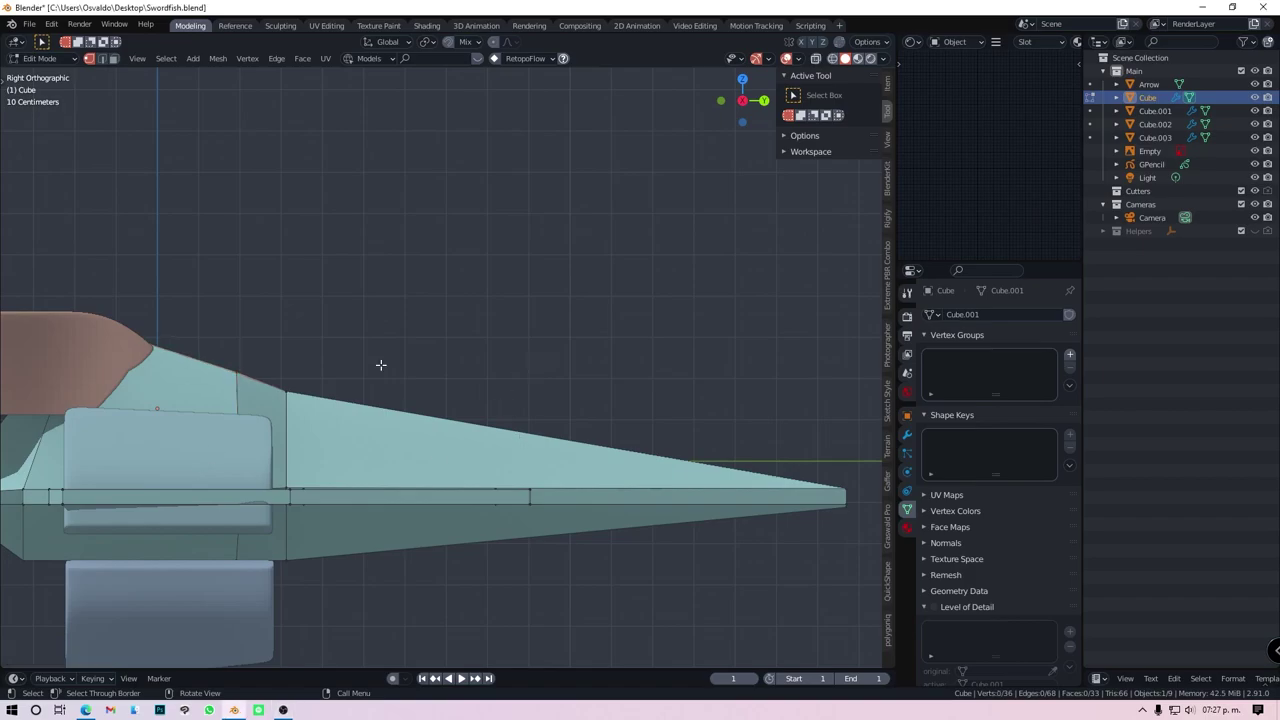
pyautogui.scroll(-3, 380, 365)
pyautogui.press('Tab')
# Move the vertices near the wing root sideways along X in the top view
pyautogui.moveTo(531, 448)
pyautogui.mouseDown(button='middle')
pyautogui.moveTo(223, 391)
pyautogui.moveTo(315, 427)
pyautogui.moveTo(312, 471)
pyautogui.mouseUp(button='middle')
pyautogui.press('`')
pyautogui.click(471, 297)
pyautogui.press('Tab')
pyautogui.press('g')
pyautogui.press('x')
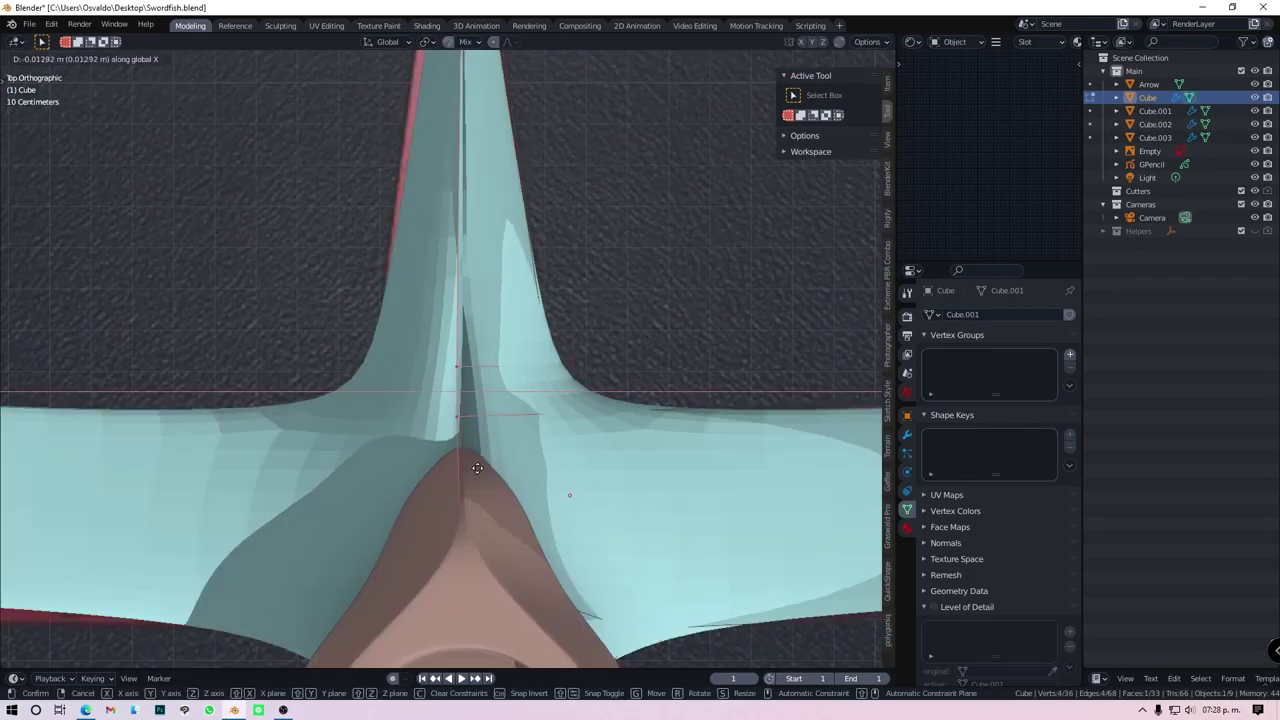
pyautogui.click(477, 468)
# Raise the rear hull vertices so the cockpit sits snugly over the body
pyautogui.moveTo(478, 530)
pyautogui.mouseDown(button='middle')
pyautogui.moveTo(363, 405)
pyautogui.moveTo(300, 440)
pyautogui.mouseUp(button='middle')
pyautogui.moveTo(229, 490); pyautogui.dragTo(137, 426)
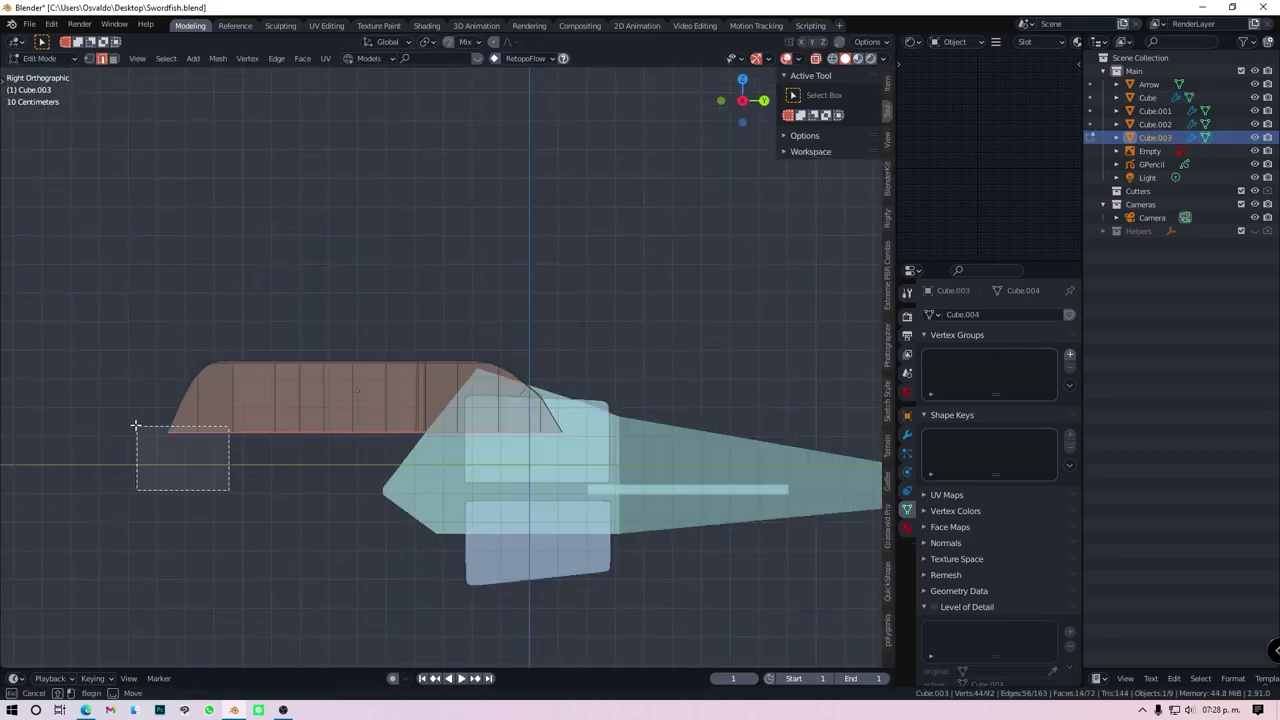
pyautogui.hotkey('alt', 'z')
pyautogui.press('g')
pyautogui.press('z')
pyautogui.click(174, 448)
pyautogui.moveTo(174, 448)
pyautogui.mouseDown(button='middle')
pyautogui.moveTo(388, 511)
pyautogui.moveTo(502, 411)
pyautogui.moveTo(549, 479)
pyautogui.mouseUp(button='middle')
pyautogui.press('Tab')
pyautogui.press('`')
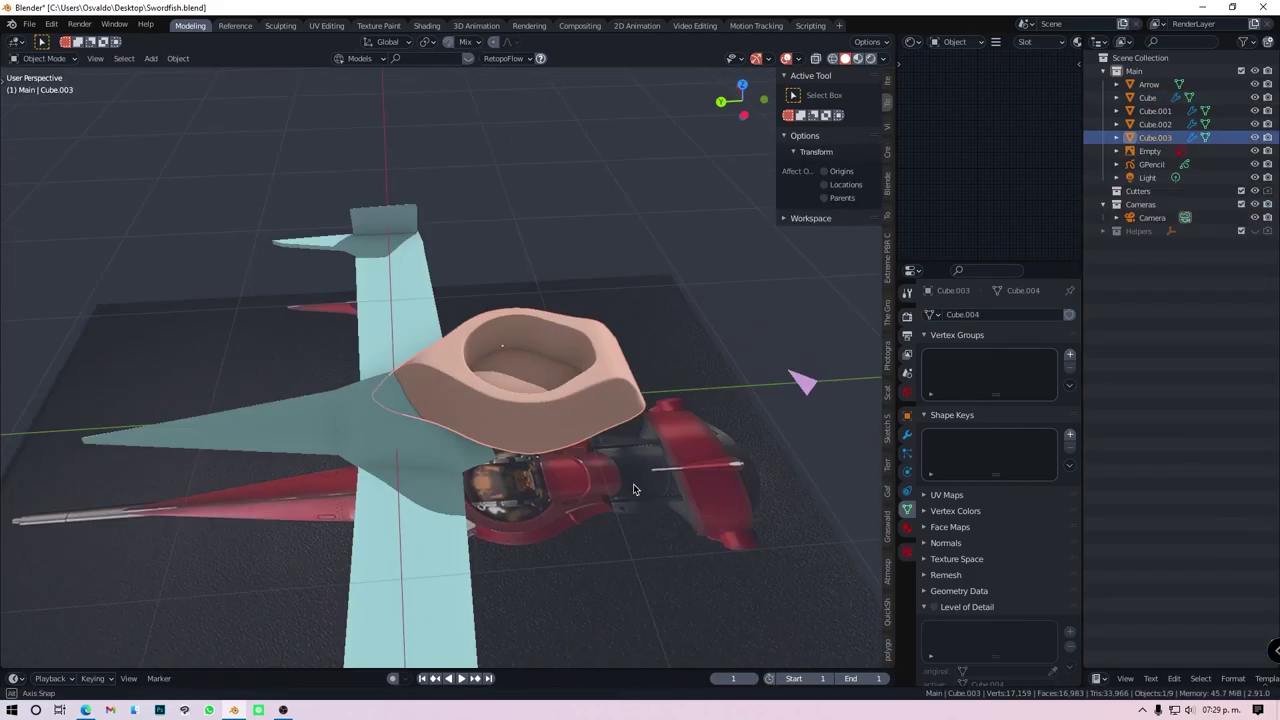
pyautogui.scroll(-3, 495, 465)
# Add a small UV sphere and raise the reference image transparency to 0.796
pyautogui.hotkey('shift', 'a')
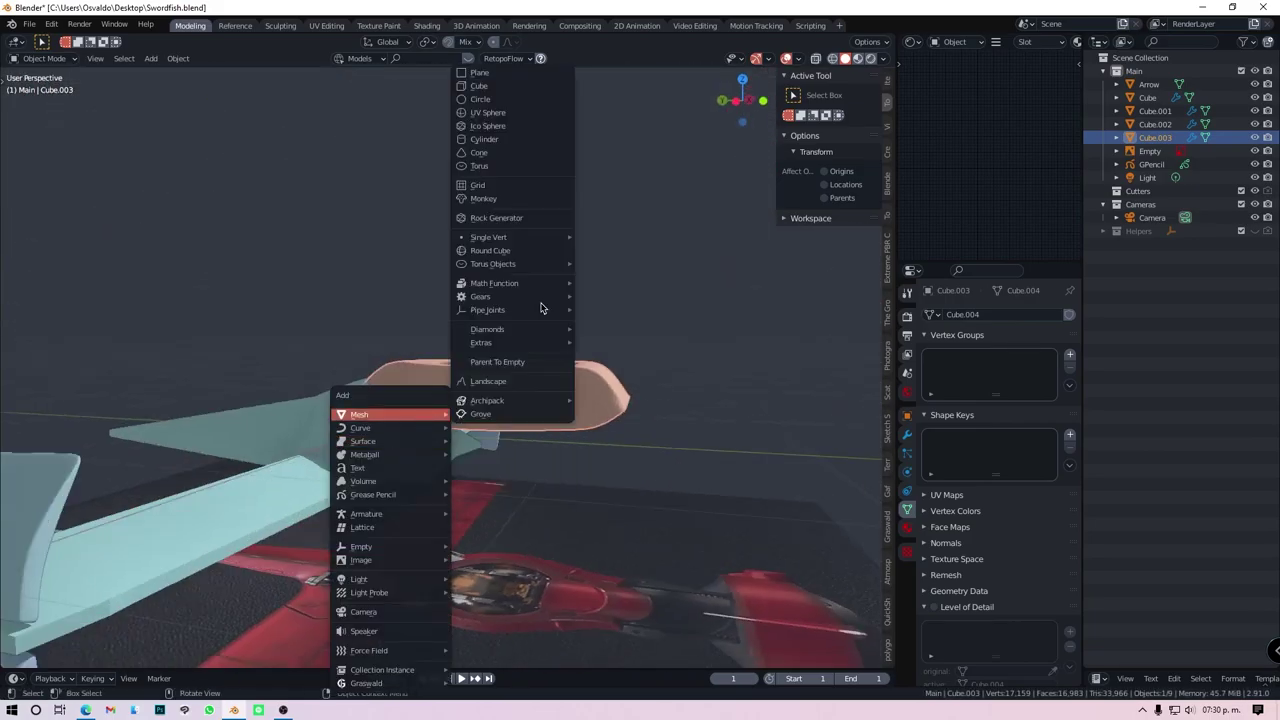
pyautogui.click(357, 411)
pyautogui.press('g')
pyautogui.press('s')
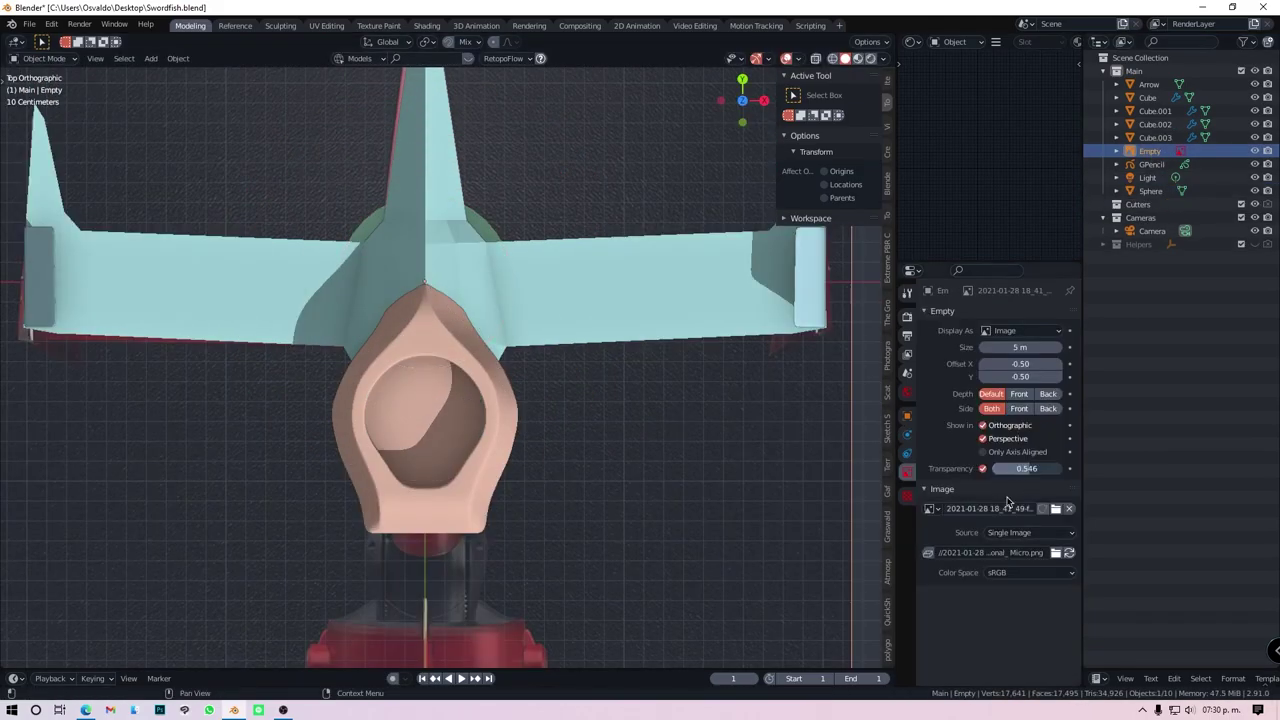
pyautogui.moveTo(1010, 468); pyautogui.dragTo(1045, 468)
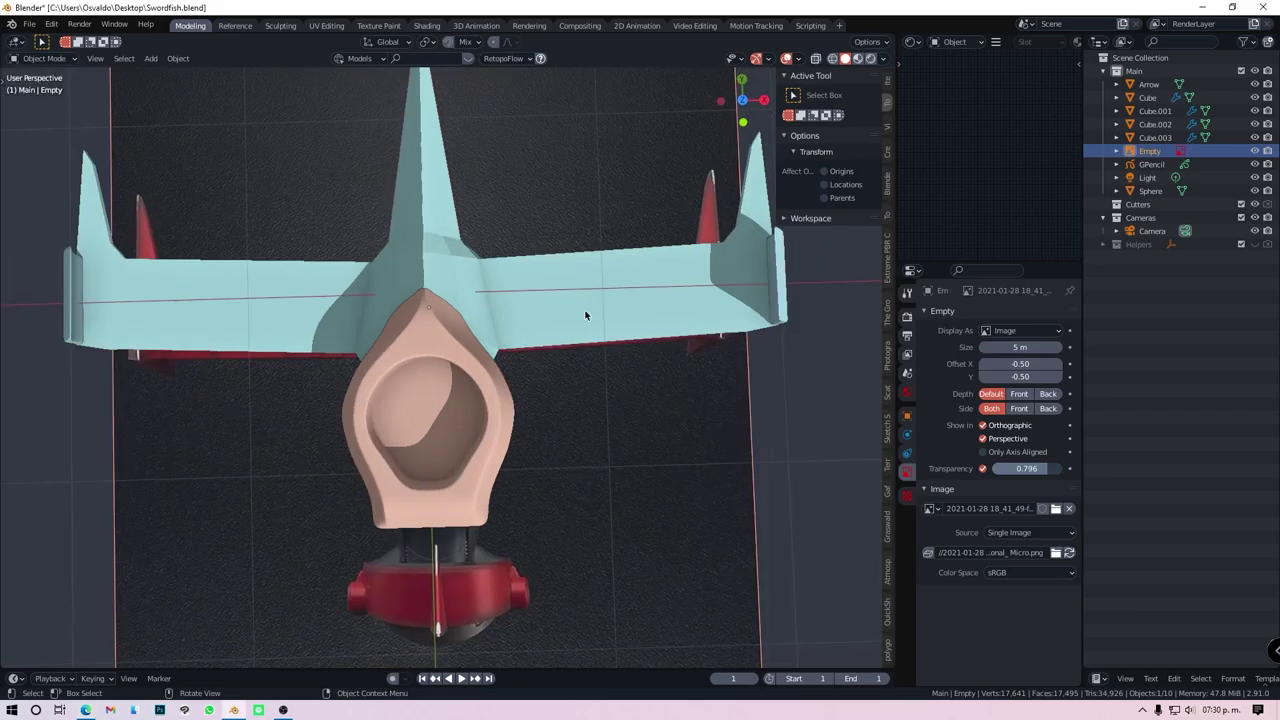
pyautogui.click(1150, 190)
# Frame the sphere in Edit Mode and circle-select a patch of its faces
pyautogui.moveTo(585, 314); pyautogui.dragTo(700, 400, button='middle')
pyautogui.press('Tab')
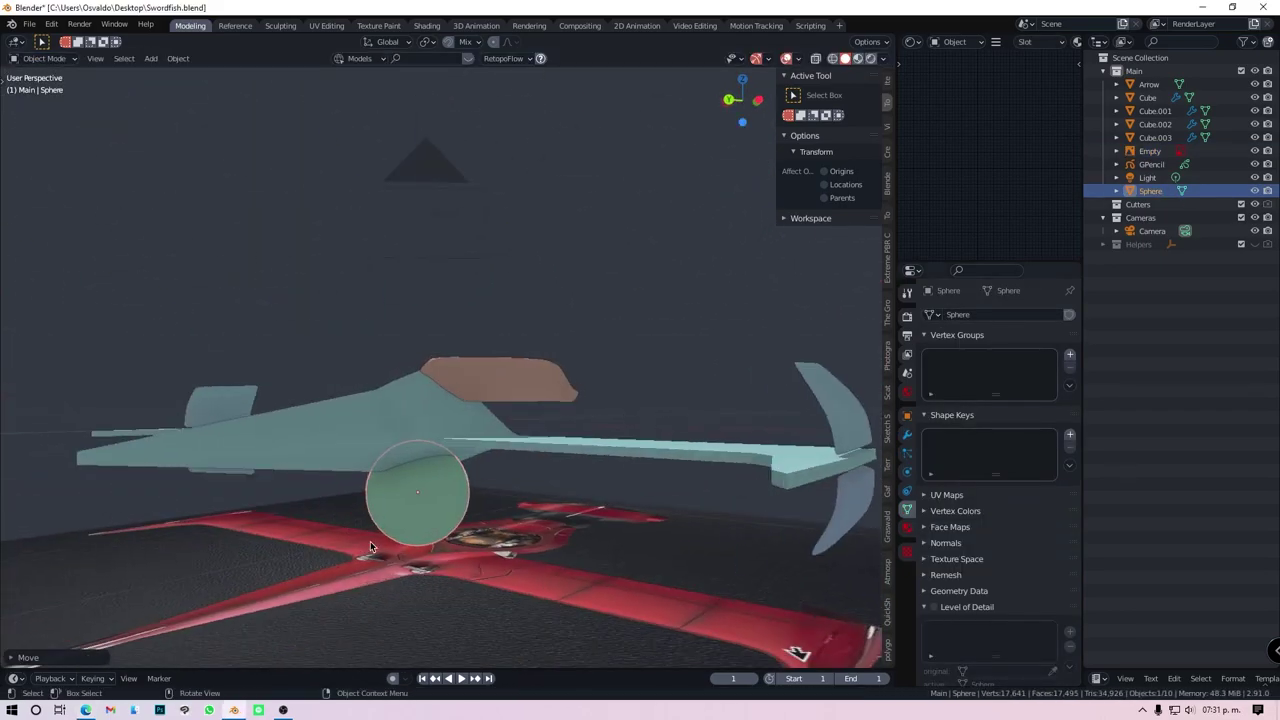
pyautogui.press('KP_Decimal')
pyautogui.press('t')
pyautogui.press('c')
pyautogui.moveTo(512, 469)
pyautogui.mouseDown(button='middle')
pyautogui.moveTo(241, 421)
pyautogui.moveTo(391, 460)
pyautogui.moveTo(507, 463)
pyautogui.moveTo(410, 360)
pyautogui.mouseUp(button='middle')
pyautogui.scroll(-2, 241, 421)
pyautogui.press('Tab')
pyautogui.press('Tab')
pyautogui.moveTo(418, 340); pyautogui.dragTo(402, 444)
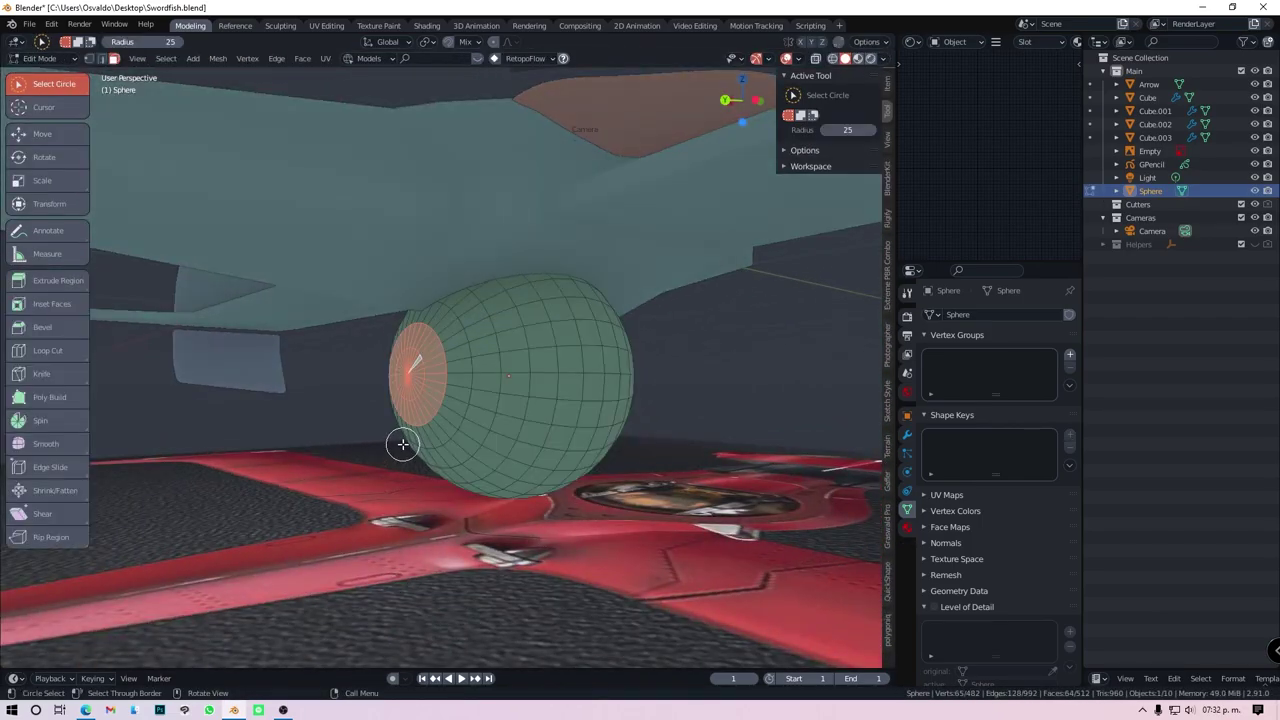
pyautogui.click(307, 444)
pyautogui.press('Tab')
pyautogui.moveTo(470, 480); pyautogui.dragTo(571, 394, button='middle')
# Add a new cylinder to the scene near the sphere
pyautogui.hotkey('shift', 'a')
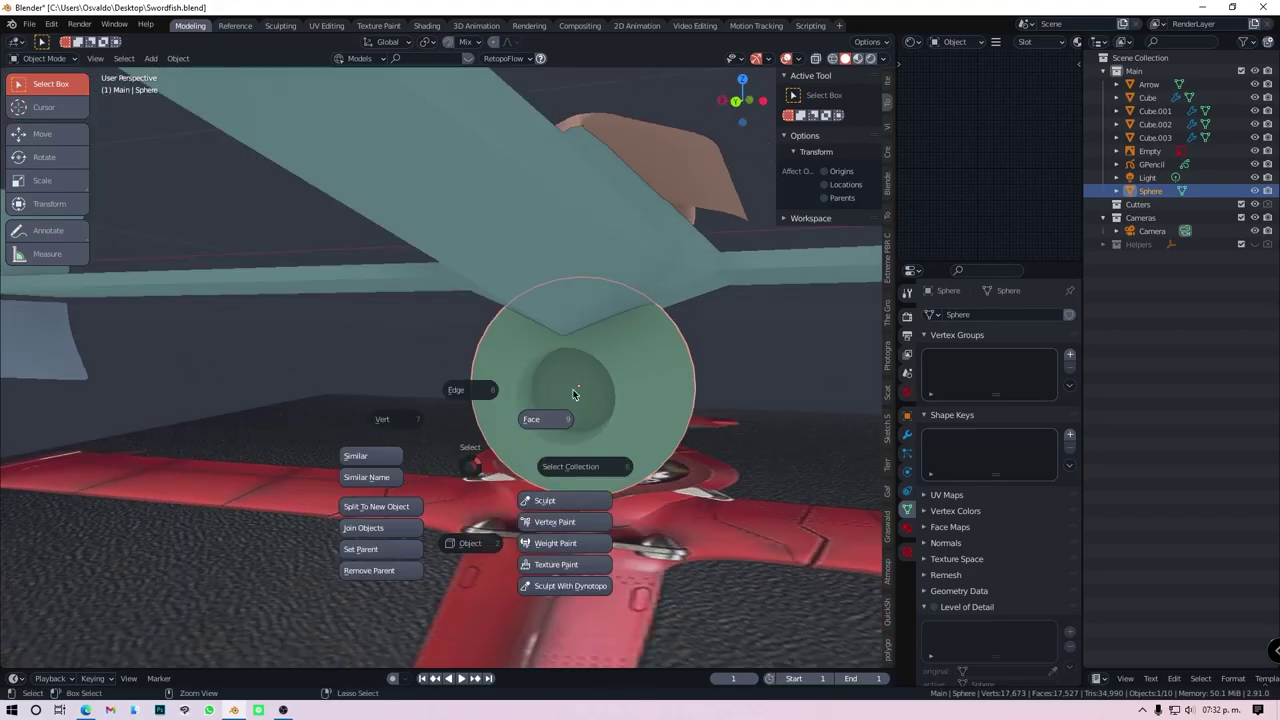
pyautogui.click(506, 190)
pyautogui.scroll(-5, 506, 190)
pyautogui.scroll(-4, 539, 413)
# Scale the new cylinder down and slide its geometry along Y
pyautogui.press('ctrl+KP_1')
pyautogui.press('s')
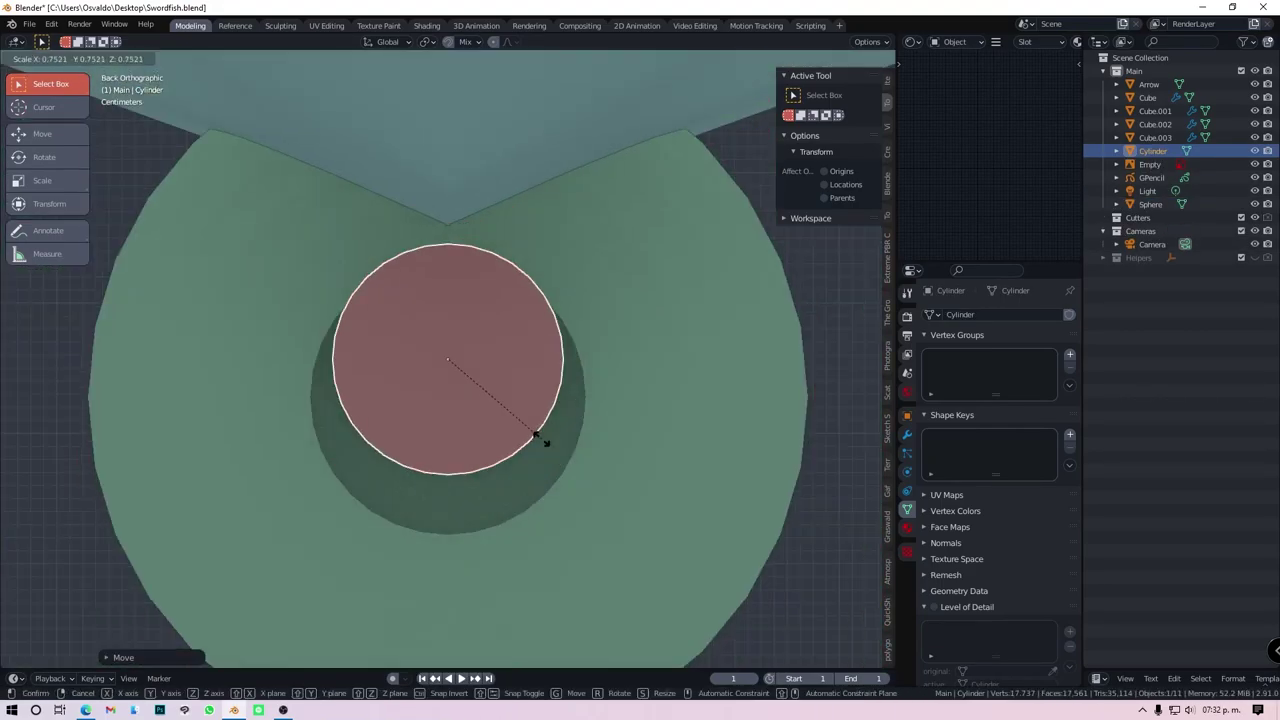
pyautogui.click(549, 479)
pyautogui.moveTo(549, 479); pyautogui.dragTo(306, 437, button='middle')
pyautogui.press('Tab')
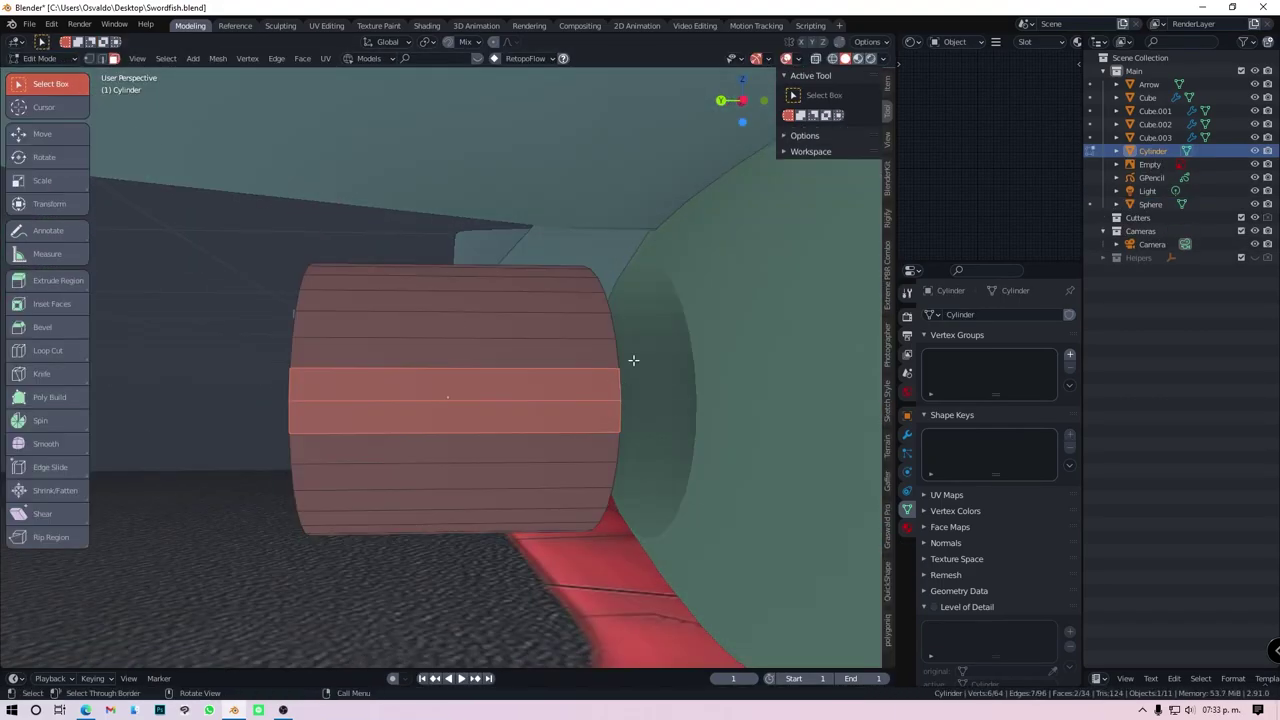
pyautogui.moveTo(631, 363); pyautogui.dragTo(337, 374, button='middle')
pyautogui.press('g')
pyautogui.press('y')
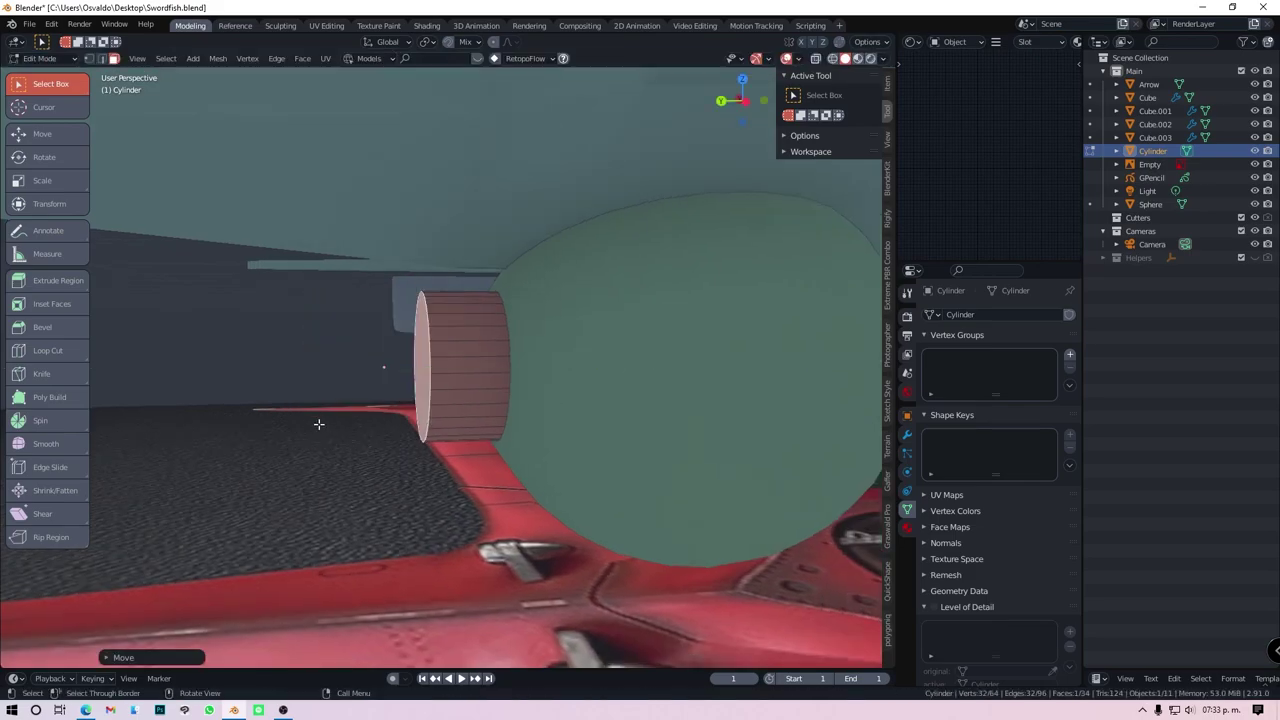
pyautogui.moveTo(319, 424); pyautogui.dragTo(490, 413, button='middle')
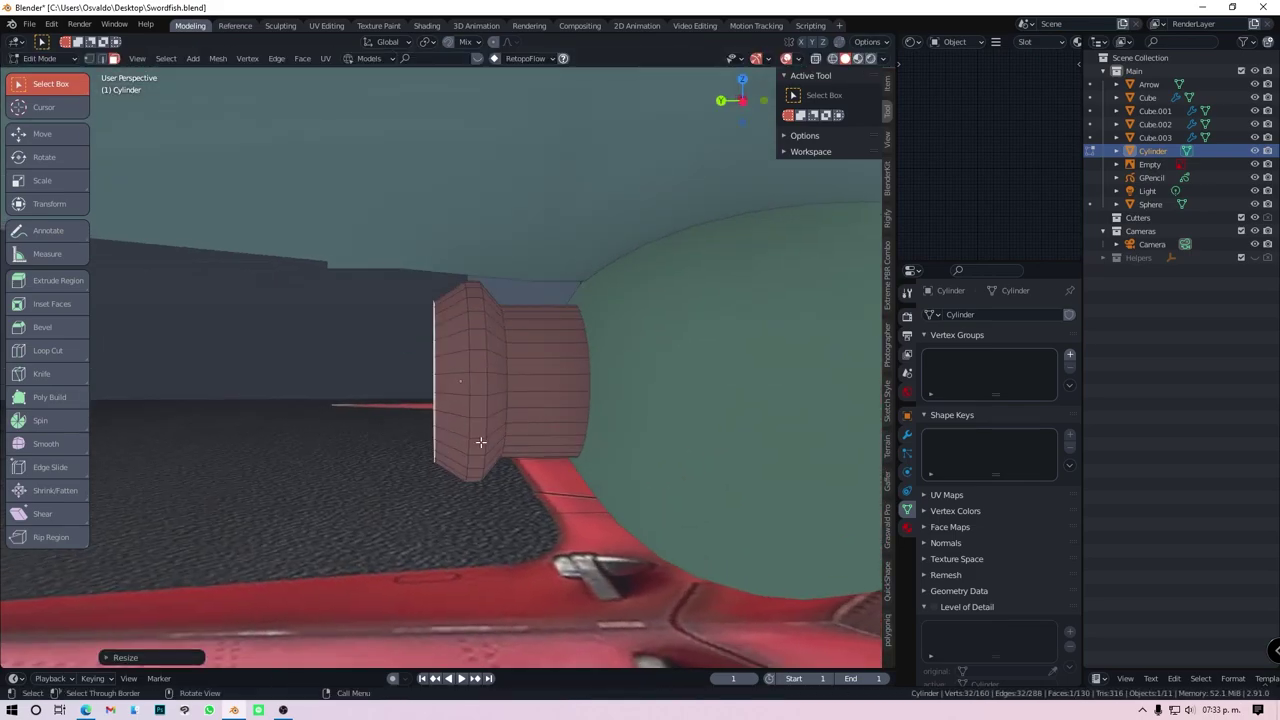
pyautogui.click(480, 432)
# Stretch the cylinder forward into a long barrel with a tapered end
pyautogui.press('KP_3')
pyautogui.press('g')
pyautogui.click(350, 382)
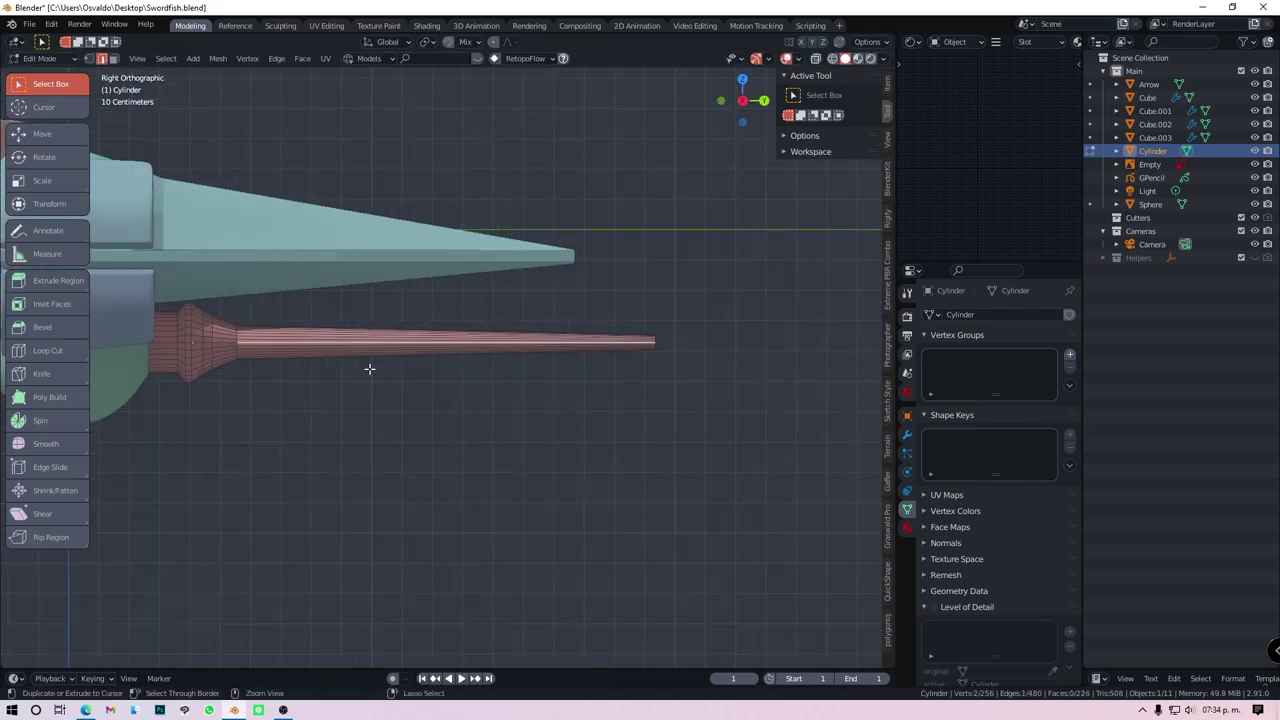
pyautogui.click(415, 422)
pyautogui.press('KP_7')
pyautogui.moveTo(376, 318); pyautogui.dragTo(451, 338)
pyautogui.click(507, 479)
pyautogui.moveTo(507, 479); pyautogui.dragTo(344, 398, button='middle')
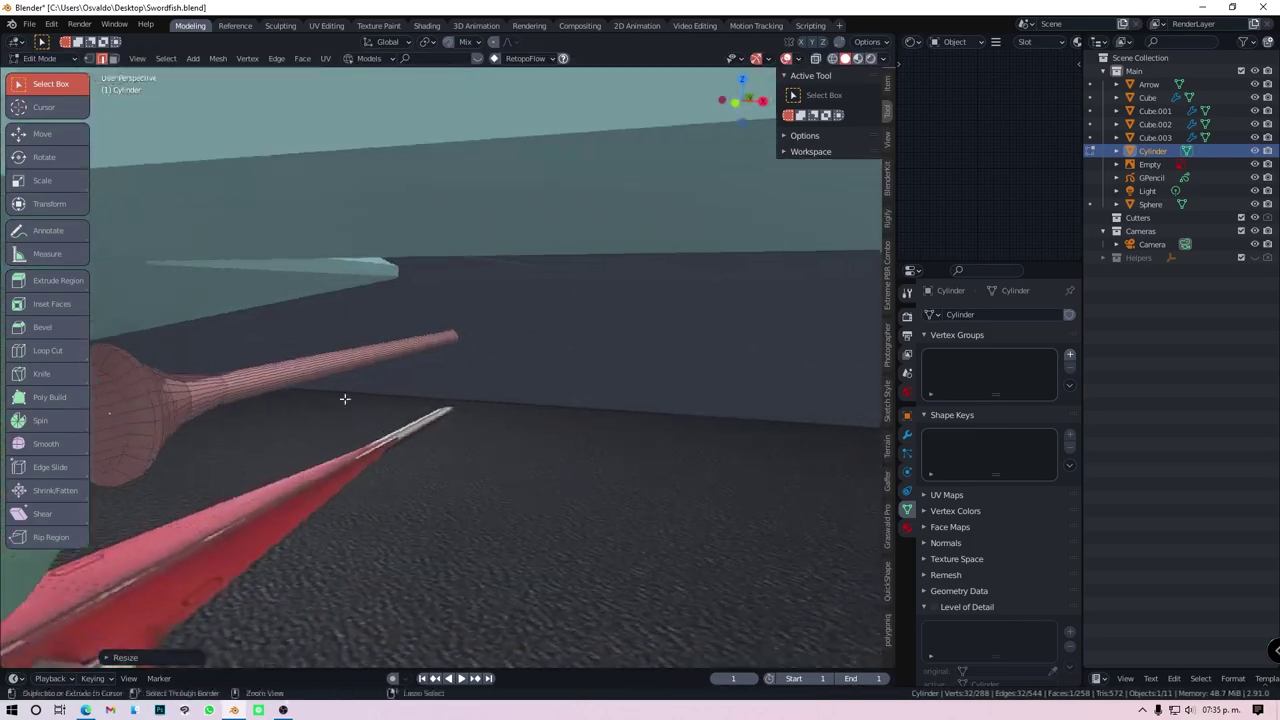
pyautogui.click(325, 515)
# Fill and inset the barrel tip, thicken it, and save Swordfish.blend
pyautogui.press('KP_3')
pyautogui.press('f')
pyautogui.press('i')
pyautogui.click(237, 423)
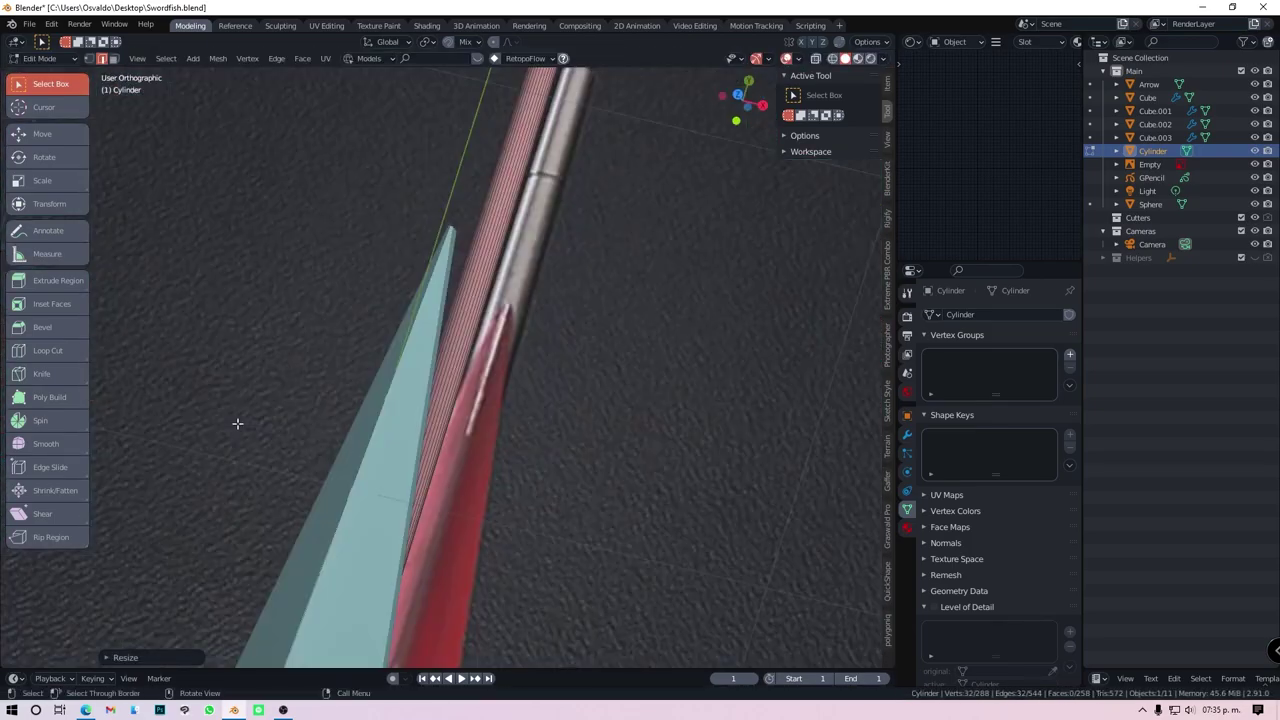
pyautogui.moveTo(237, 423)
pyautogui.mouseDown(button='middle')
pyautogui.moveTo(405, 452)
pyautogui.moveTo(386, 463)
pyautogui.moveTo(543, 400)
pyautogui.mouseUp(button='middle')
pyautogui.click(443, 472)
pyautogui.press('Tab')
pyautogui.hotkey('ctrl', 's')
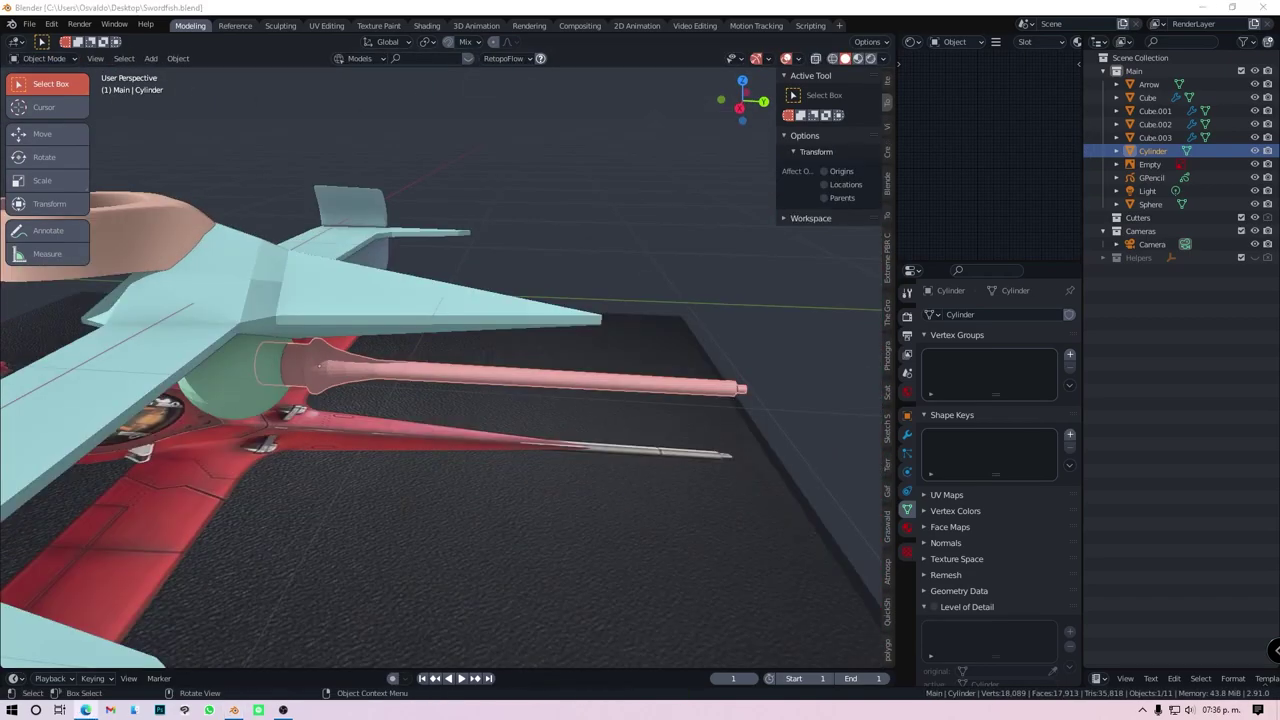
# Add a UV sphere and scale it into place inside the cockpit ring
pyautogui.hotkey('shift', 'a')
pyautogui.click(472, 272)
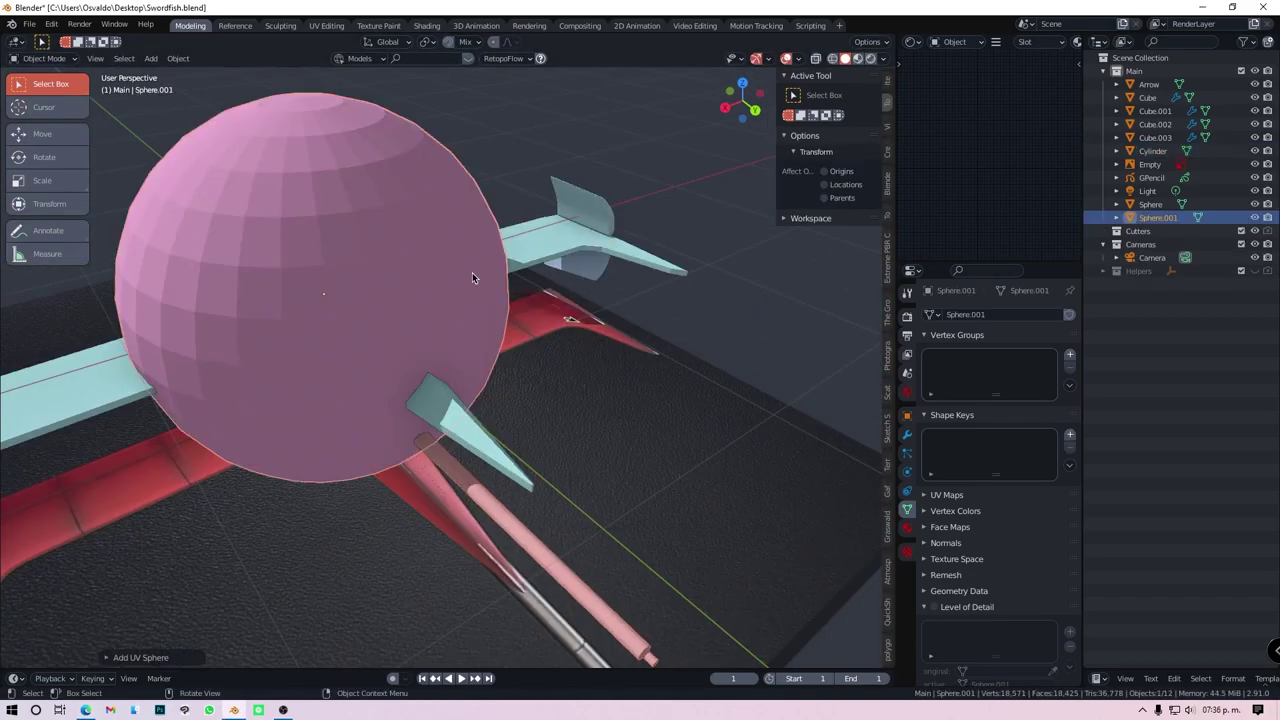
pyautogui.press('KP_7')
pyautogui.press('g')
pyautogui.click(407, 300)
pyautogui.press('s')
pyautogui.click(648, 516)
pyautogui.moveTo(648, 516)
pyautogui.mouseDown(button='middle')
pyautogui.moveTo(325, 407)
pyautogui.moveTo(660, 403)
pyautogui.moveTo(563, 437)
pyautogui.mouseUp(button='middle')
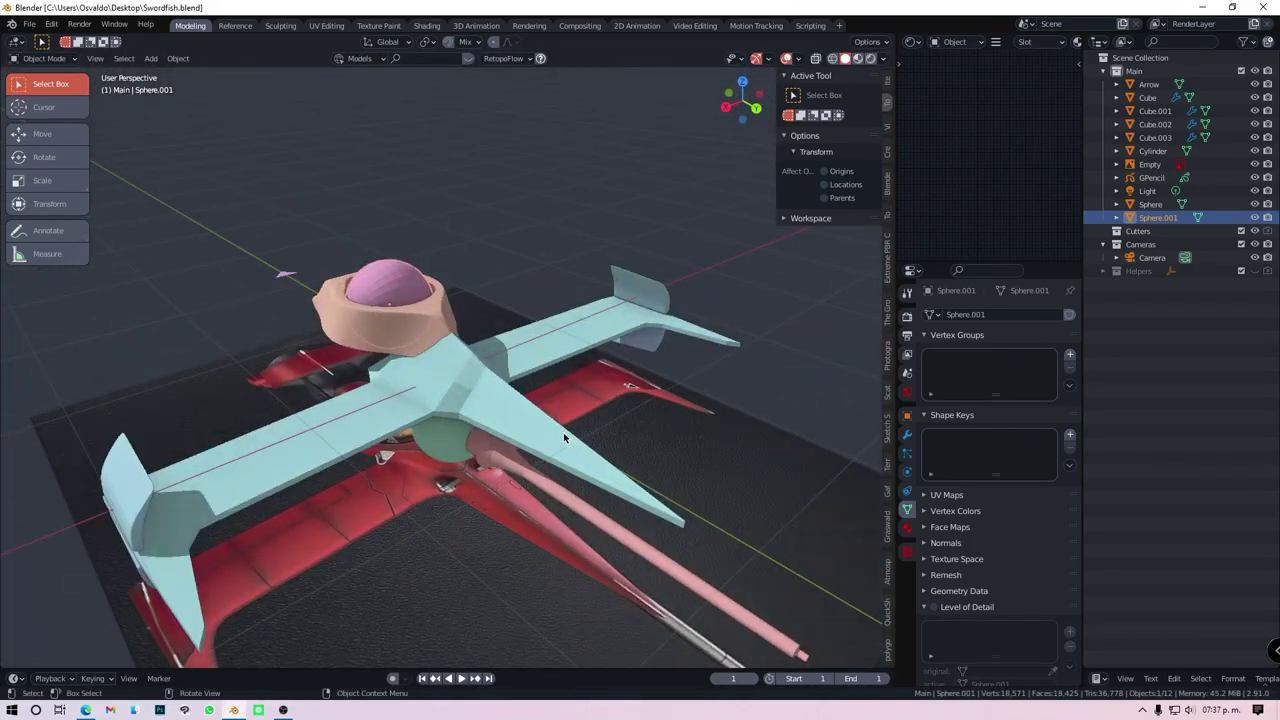
# Duplicate the pink sphere and move the copy behind the cockpit along Y and Z
pyautogui.press('KP_7')
pyautogui.hotkey('shift', 'd')
pyautogui.press('y')
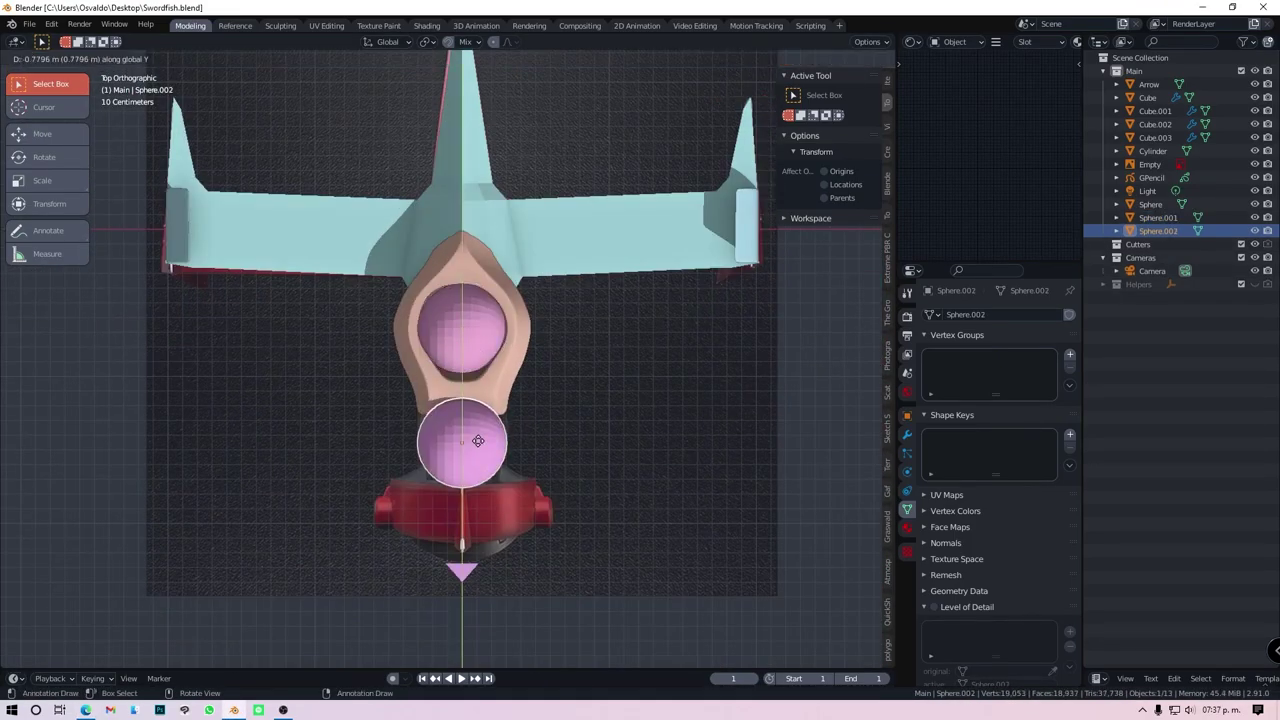
pyautogui.press('KP_3')
pyautogui.click(325, 308)
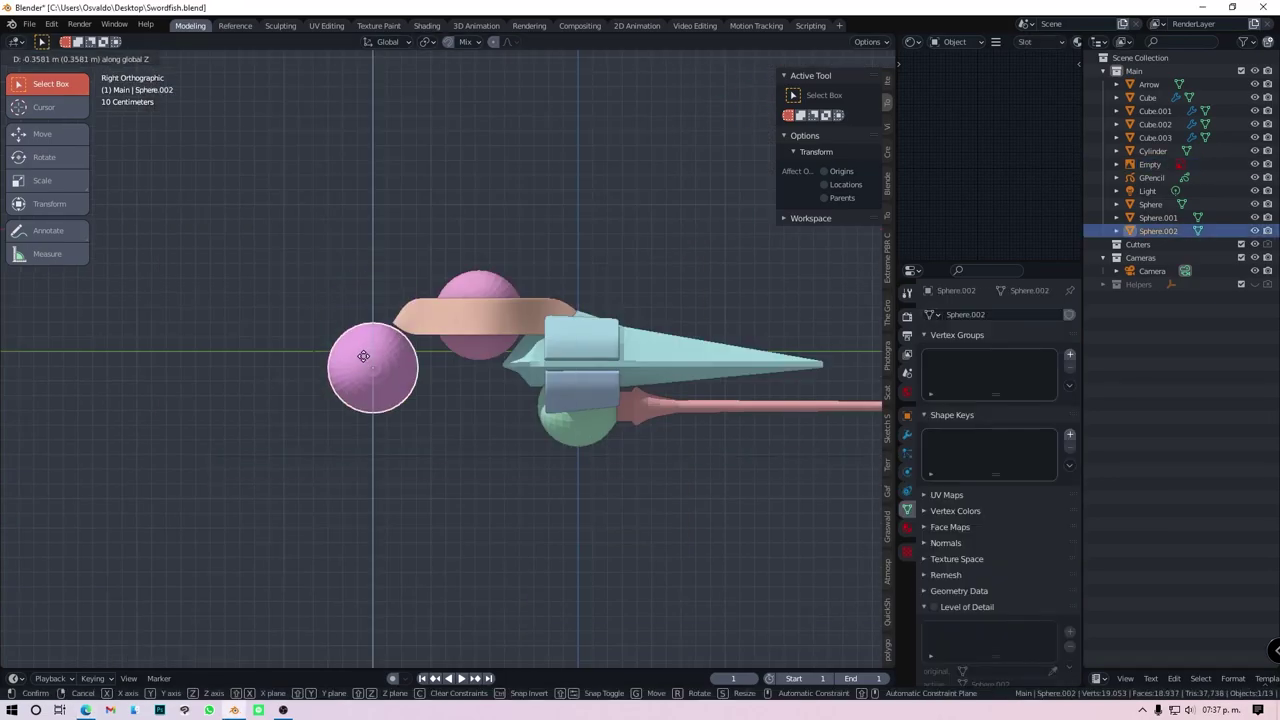
pyautogui.press('KP_7')
pyautogui.press('g')
pyautogui.press('y')
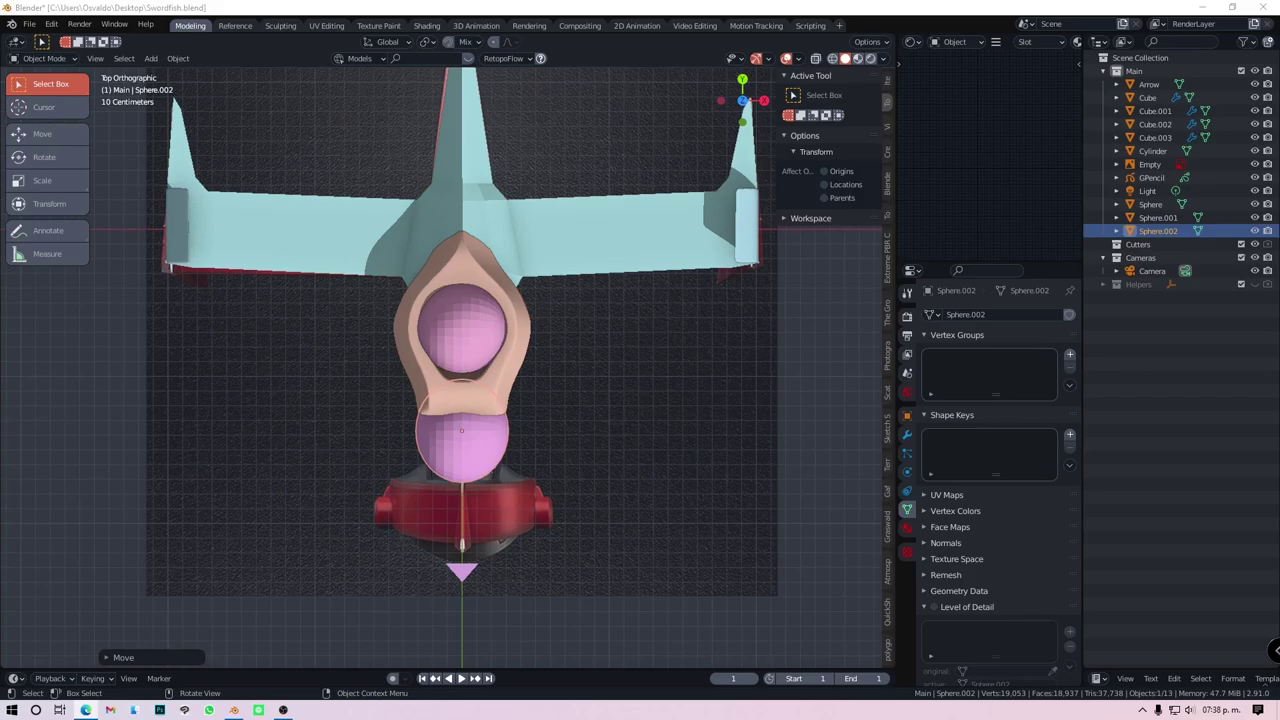
pyautogui.press('KP_3')
pyautogui.press('g')
pyautogui.press('z')
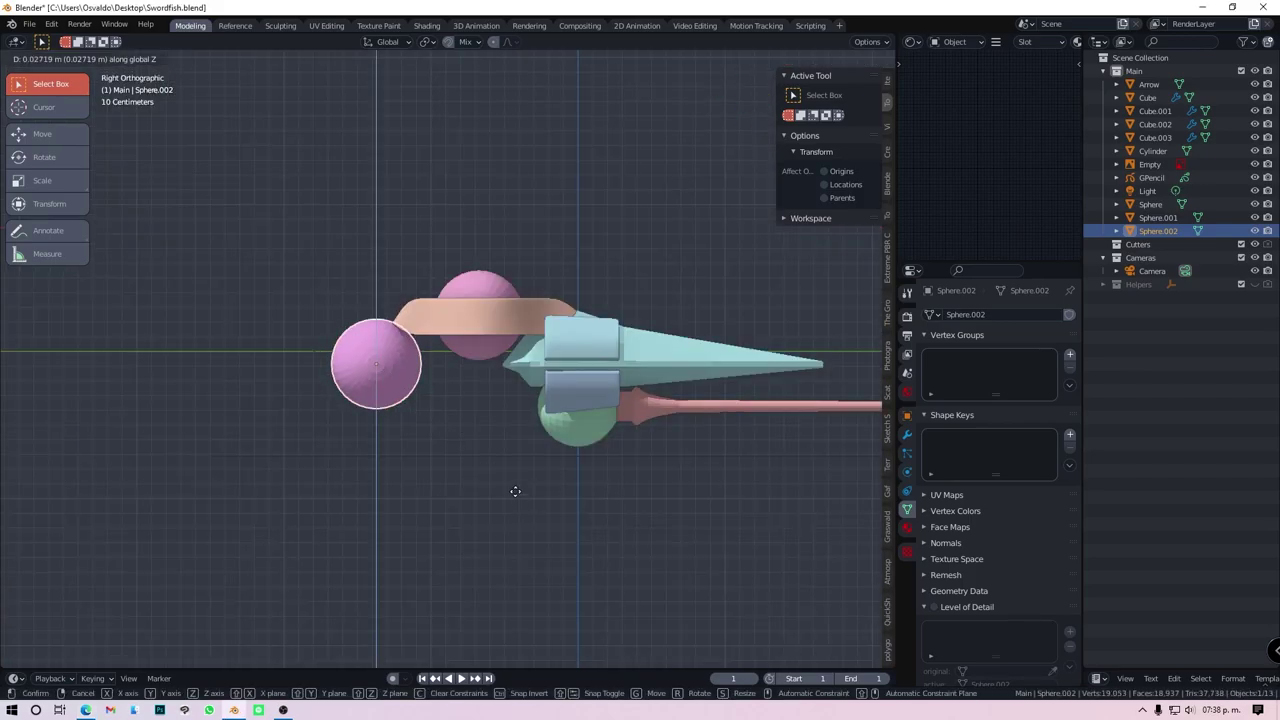
pyautogui.moveTo(300, 287); pyautogui.dragTo(454, 374, button='middle')
pyautogui.press('KP_3')
# Add a cylinder, then move and scale it into place behind the cockpit
pyautogui.hotkey('shift', 'a')
pyautogui.click(434, 271)
pyautogui.press('g')
pyautogui.press('y')
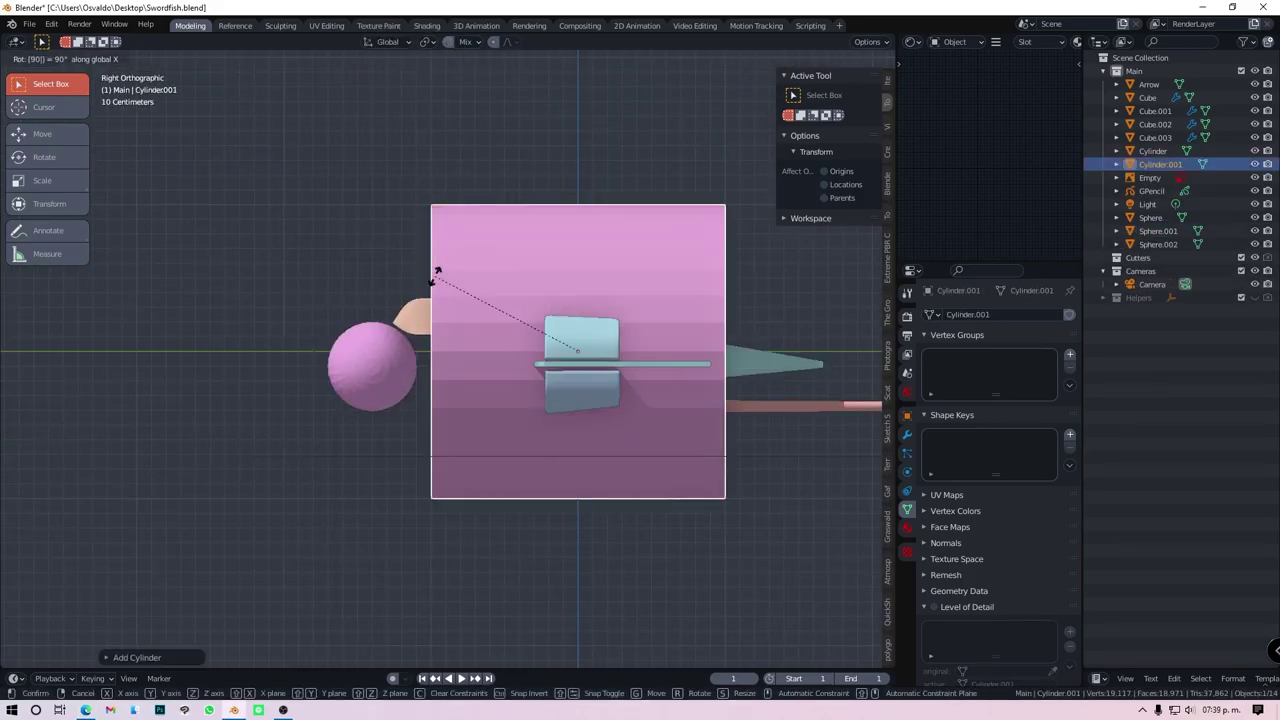
pyautogui.click(420, 373)
pyautogui.click(490, 418)
pyautogui.press('KP_7')
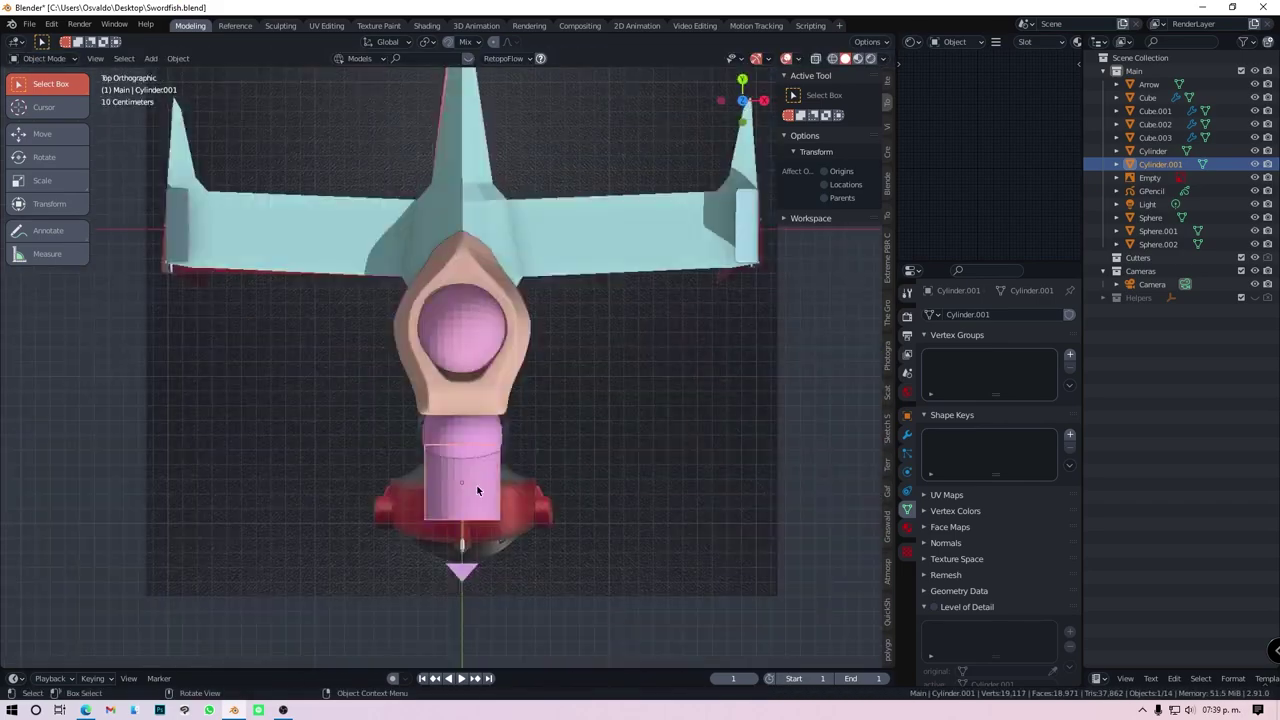
pyautogui.moveTo(461, 482); pyautogui.dragTo(300, 374, button='middle')
# Reshape the cylinder in Edit Mode and push an inset end face inward to hollow the tube
pyautogui.press('KP_7')
pyautogui.press('Tab')
pyautogui.press('s')
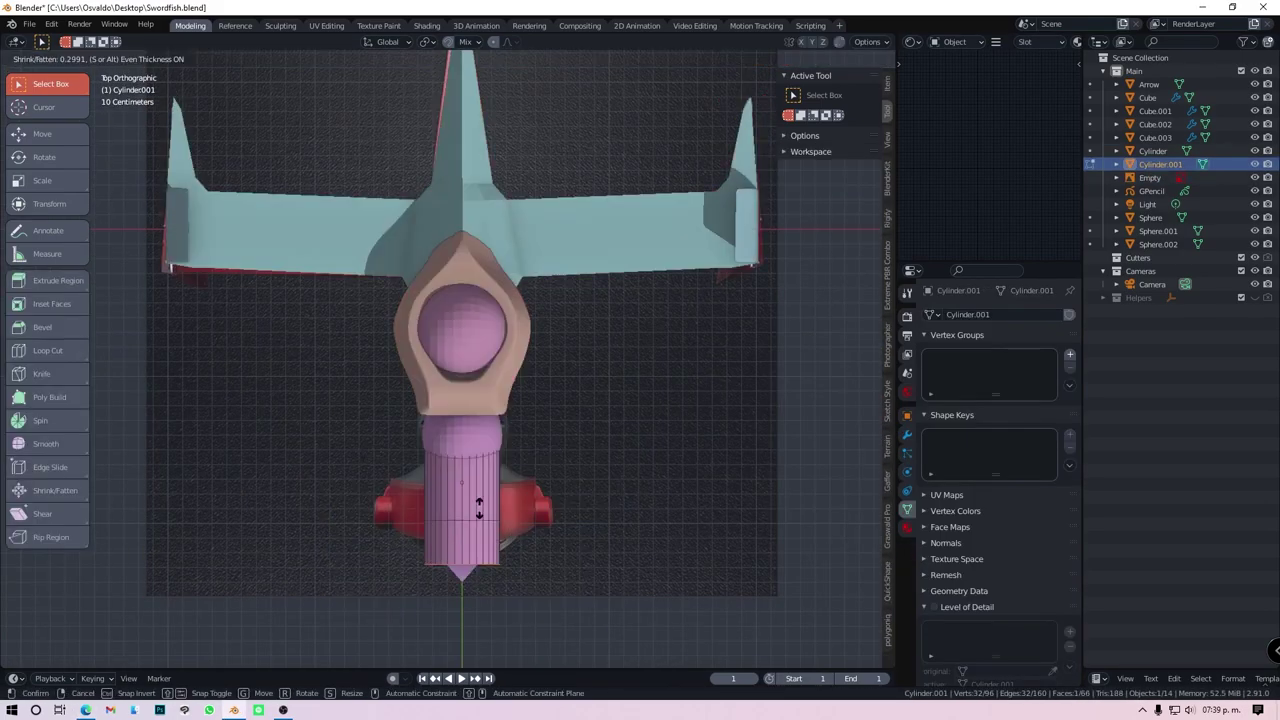
pyautogui.click(464, 507)
pyautogui.moveTo(464, 507)
pyautogui.mouseDown(button='middle')
pyautogui.moveTo(408, 461)
pyautogui.moveTo(405, 527)
pyautogui.mouseUp(button='middle')
pyautogui.scroll(3, 405, 527)
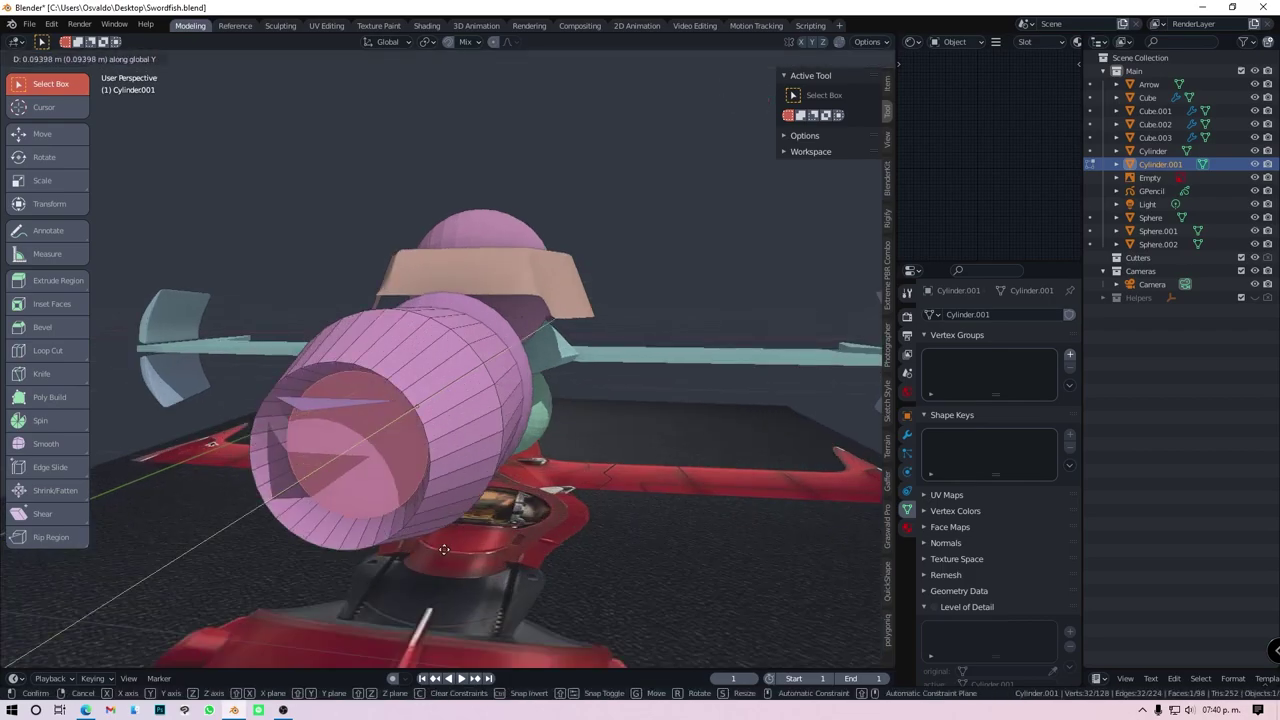
pyautogui.click(422, 485)
pyautogui.moveTo(422, 485); pyautogui.dragTo(478, 493, button='middle')
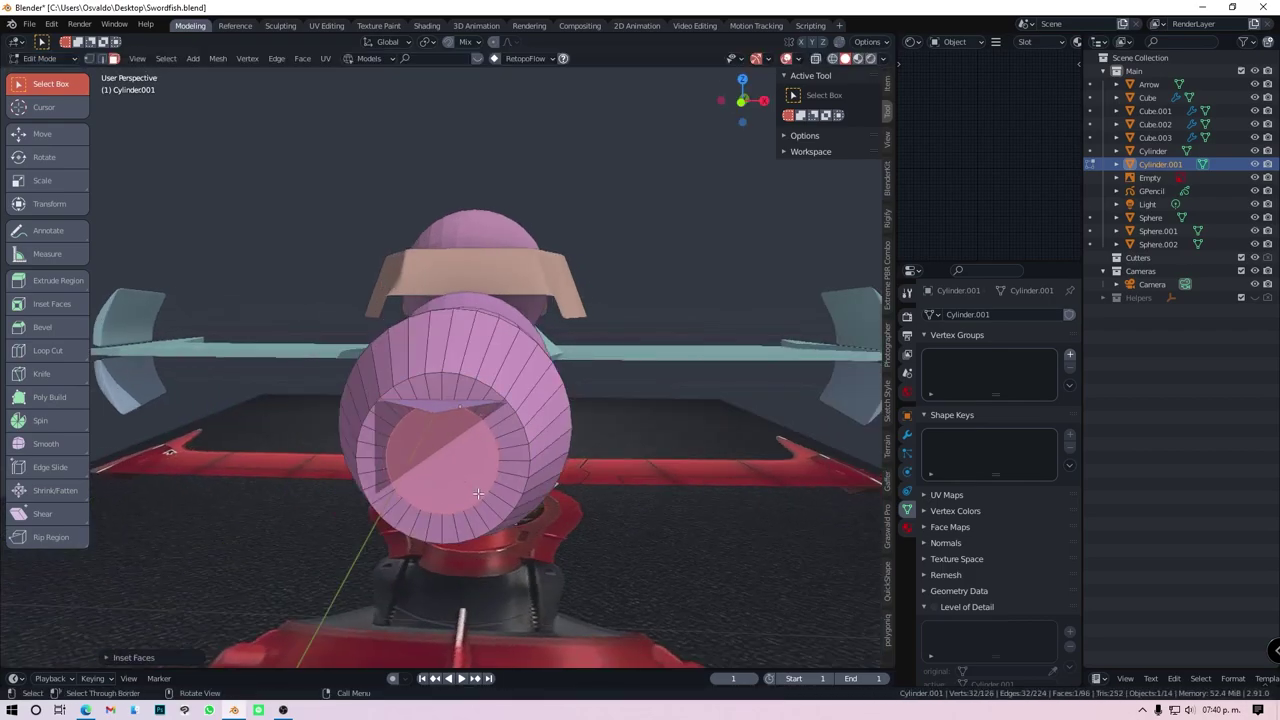
# Return to Object Mode and bring up the file save options
pyautogui.press('Tab')
pyautogui.moveTo(447, 549); pyautogui.dragTo(537, 462, button='middle')
pyautogui.hotkey('ctrl', 's')
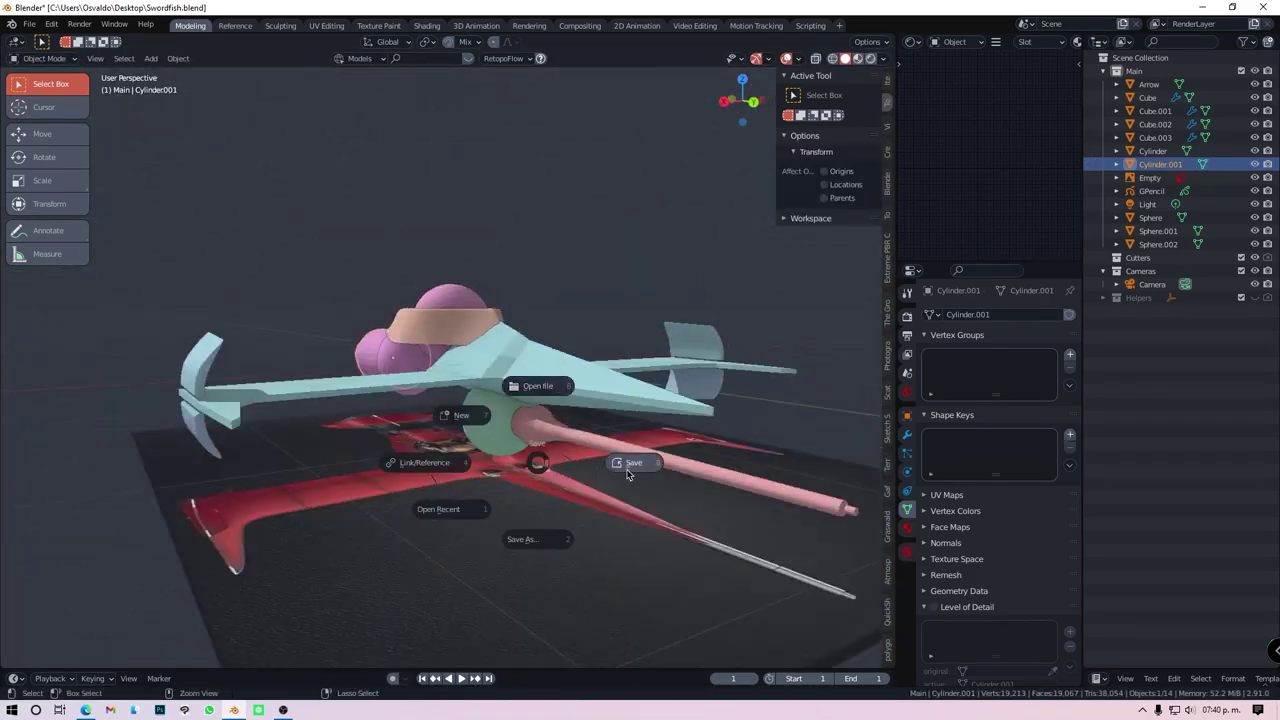
pyautogui.press('ctrl+KP_1')
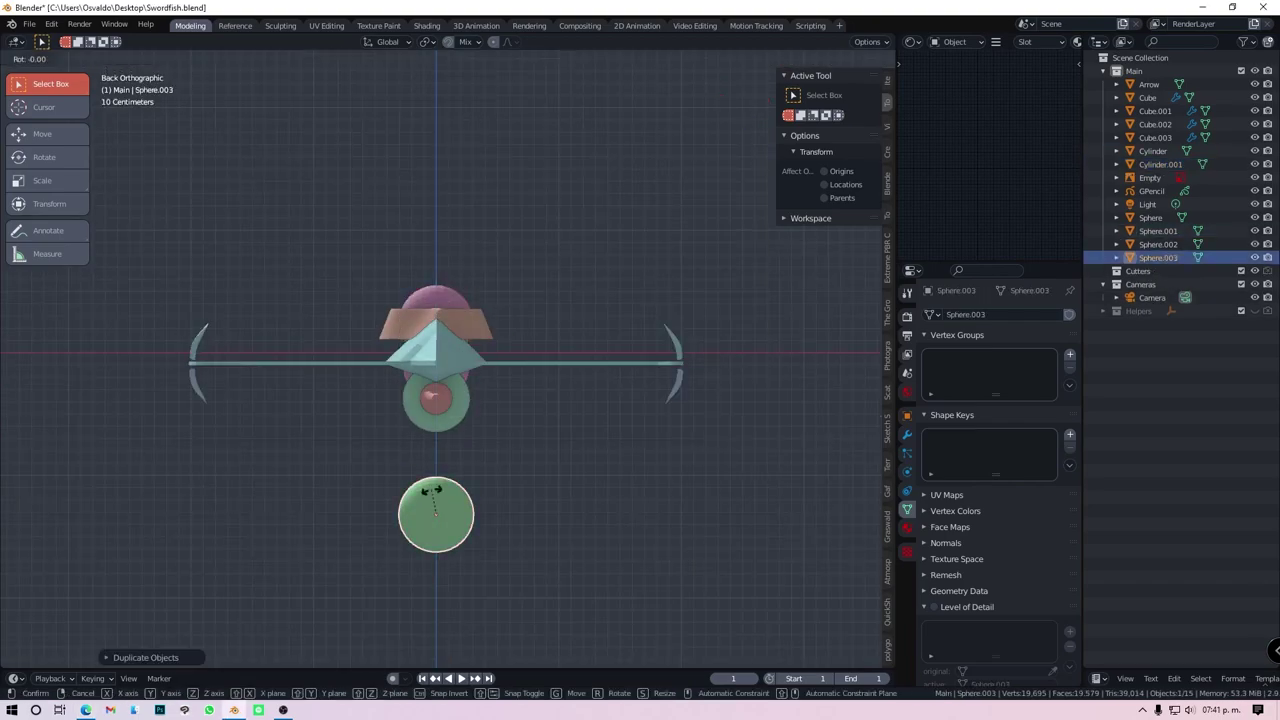
# Duplicate the green sphere and raise the copy along Z
pyautogui.press('Escape')
pyautogui.press('Tab')
pyautogui.press('Tab')
pyautogui.press('g')
pyautogui.press('z')
pyautogui.click(561, 437)
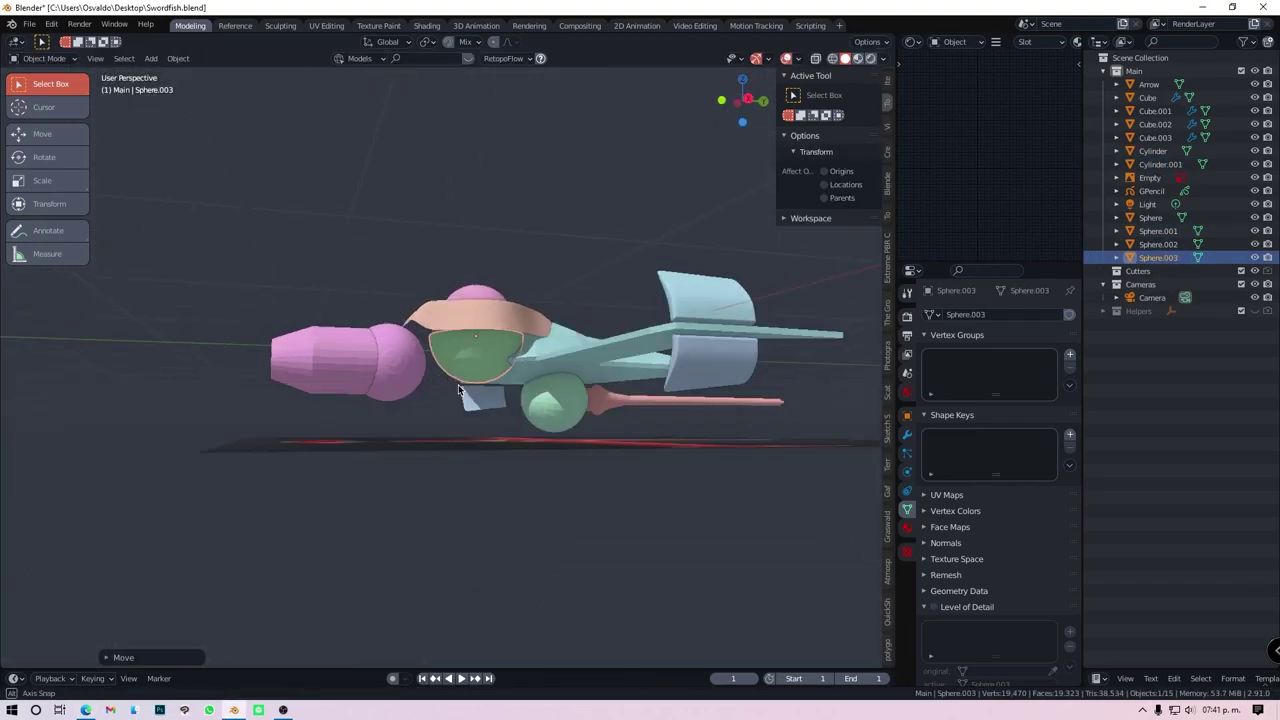
pyautogui.moveTo(561, 437); pyautogui.dragTo(423, 471, button='middle')
pyautogui.press('KP_3')
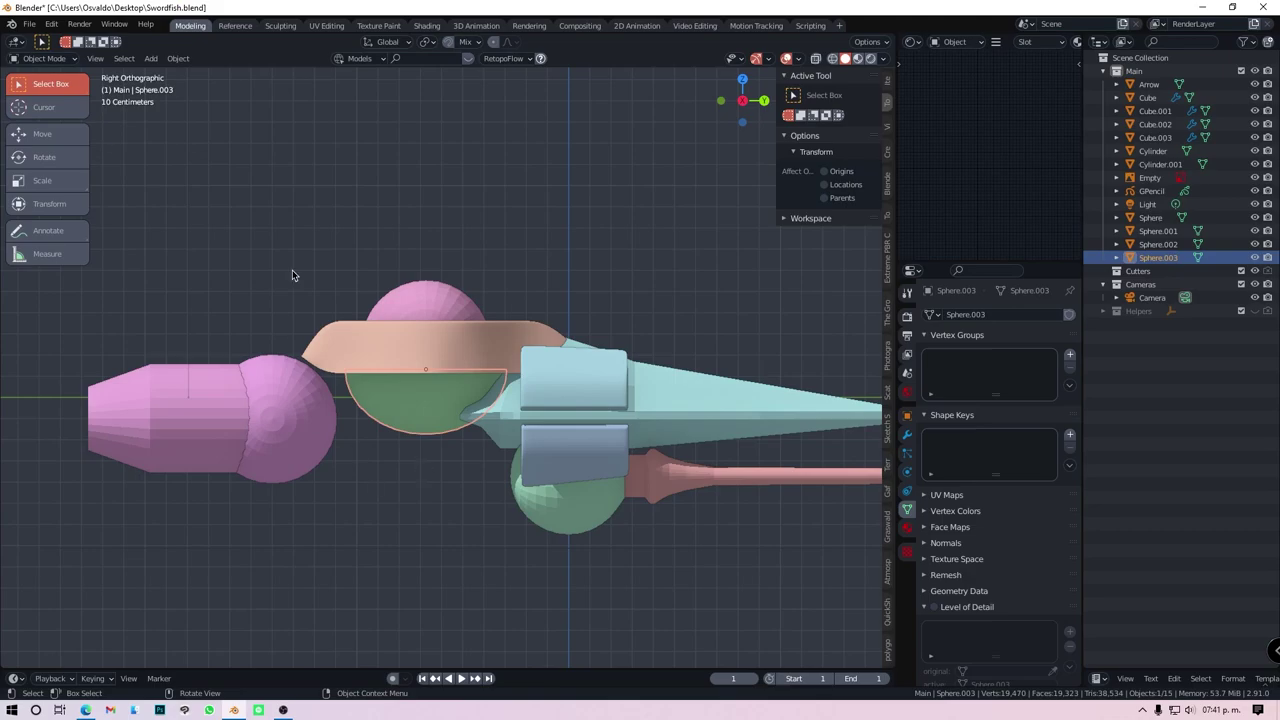
# Add a filled circle and inset its face to form a rim
pyautogui.click(291, 274)
pyautogui.press('Tab')
pyautogui.press('KP_7')
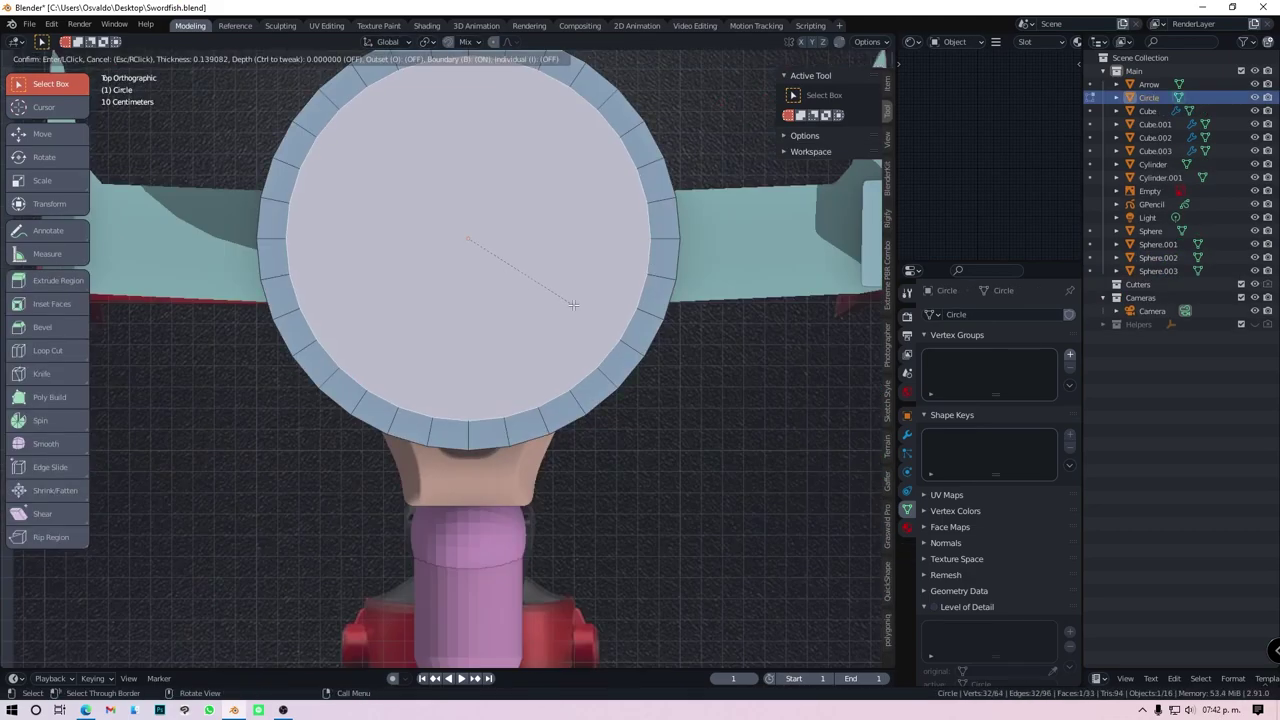
pyautogui.click(573, 304)
pyautogui.press('Tab')
pyautogui.moveTo(462, 331); pyautogui.dragTo(540, 353, button='middle')
pyautogui.press('KP_3')
# Shrink the ring and move it along Y into place behind the rear tube
pyautogui.press('g')
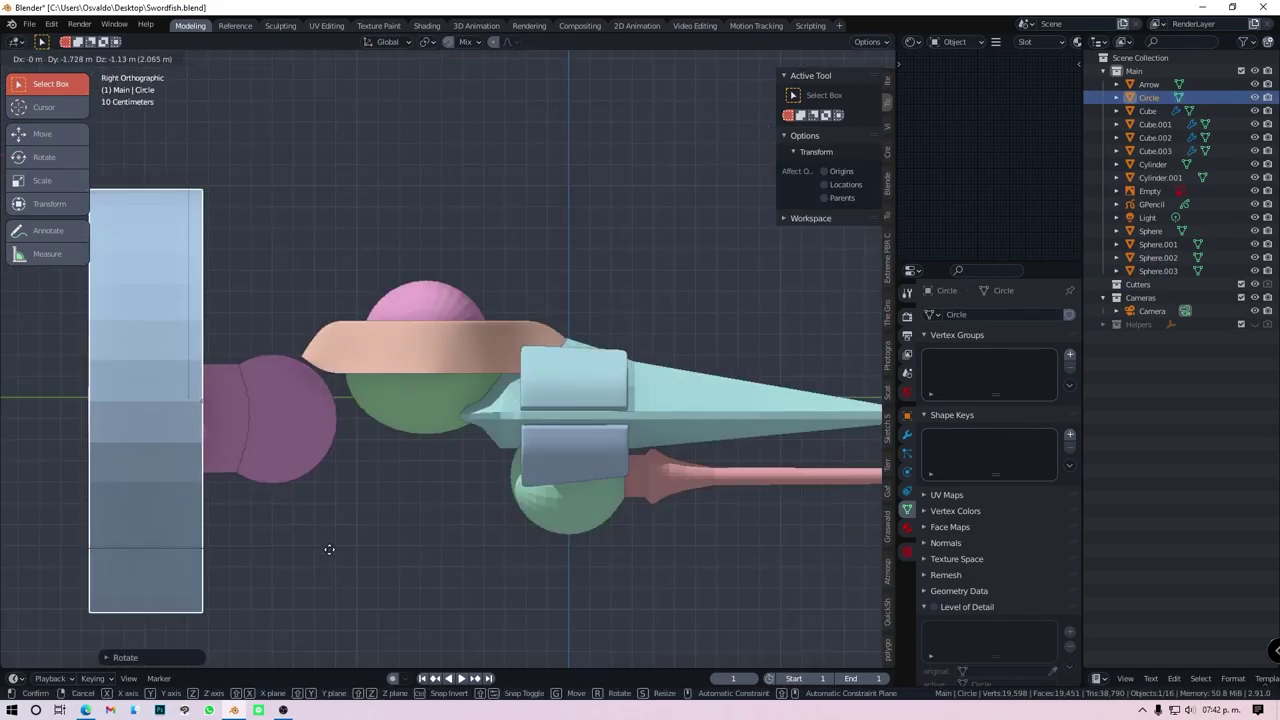
pyautogui.click(329, 549)
pyautogui.moveTo(329, 549); pyautogui.dragTo(380, 471, button='middle')
pyautogui.press('KP_3')
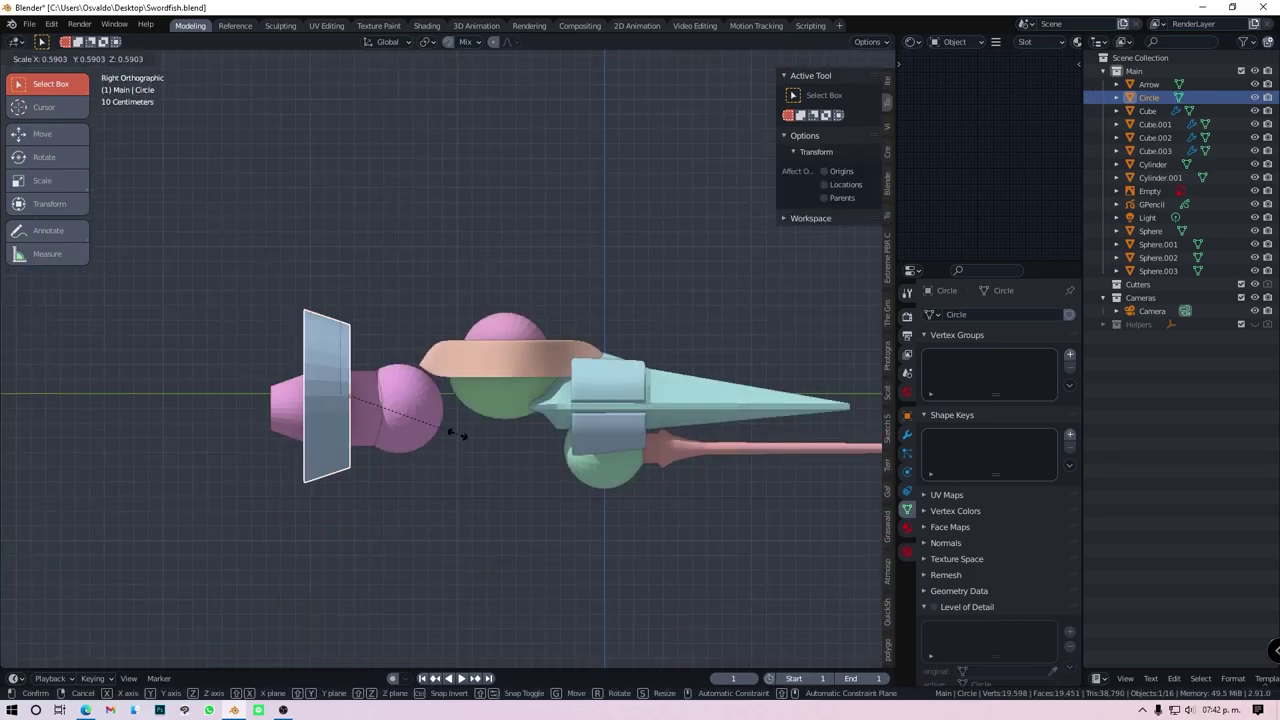
pyautogui.click(457, 434)
pyautogui.press('KP_1')
pyautogui.moveTo(457, 434); pyautogui.dragTo(360, 478, button='middle')
pyautogui.press('KP_7')
pyautogui.press('g')
pyautogui.press('y')
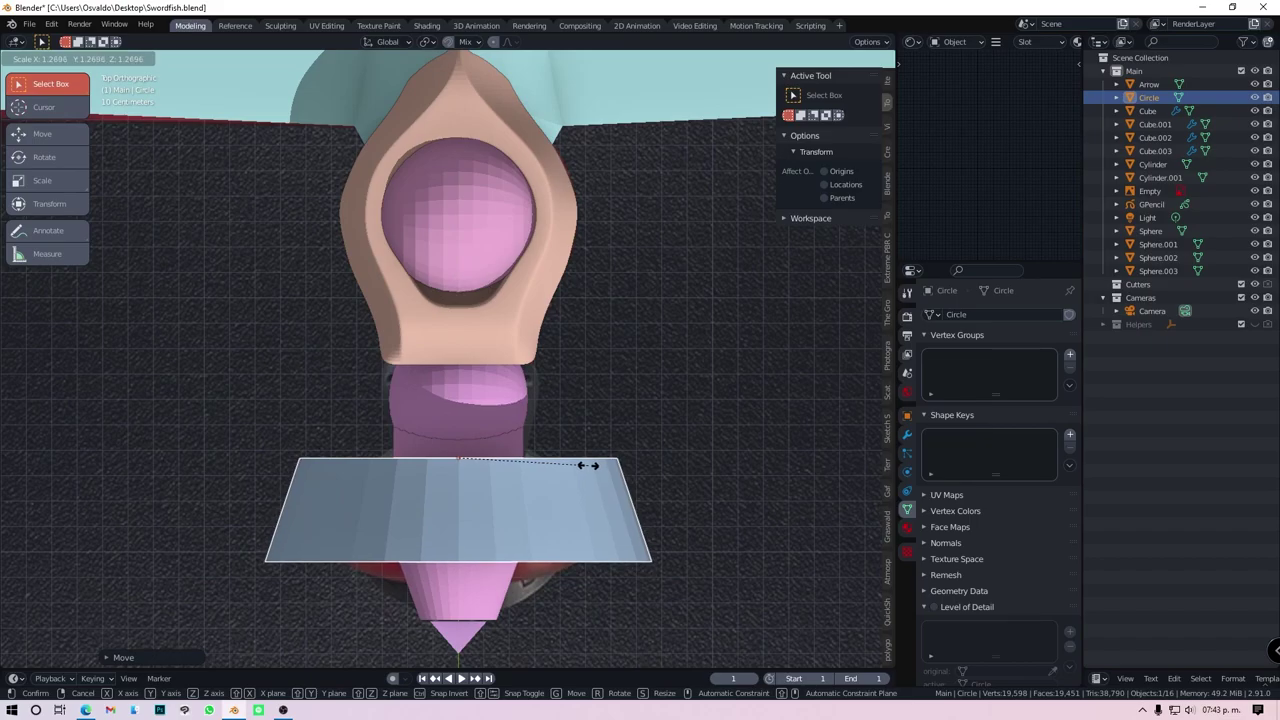
pyautogui.click(587, 465)
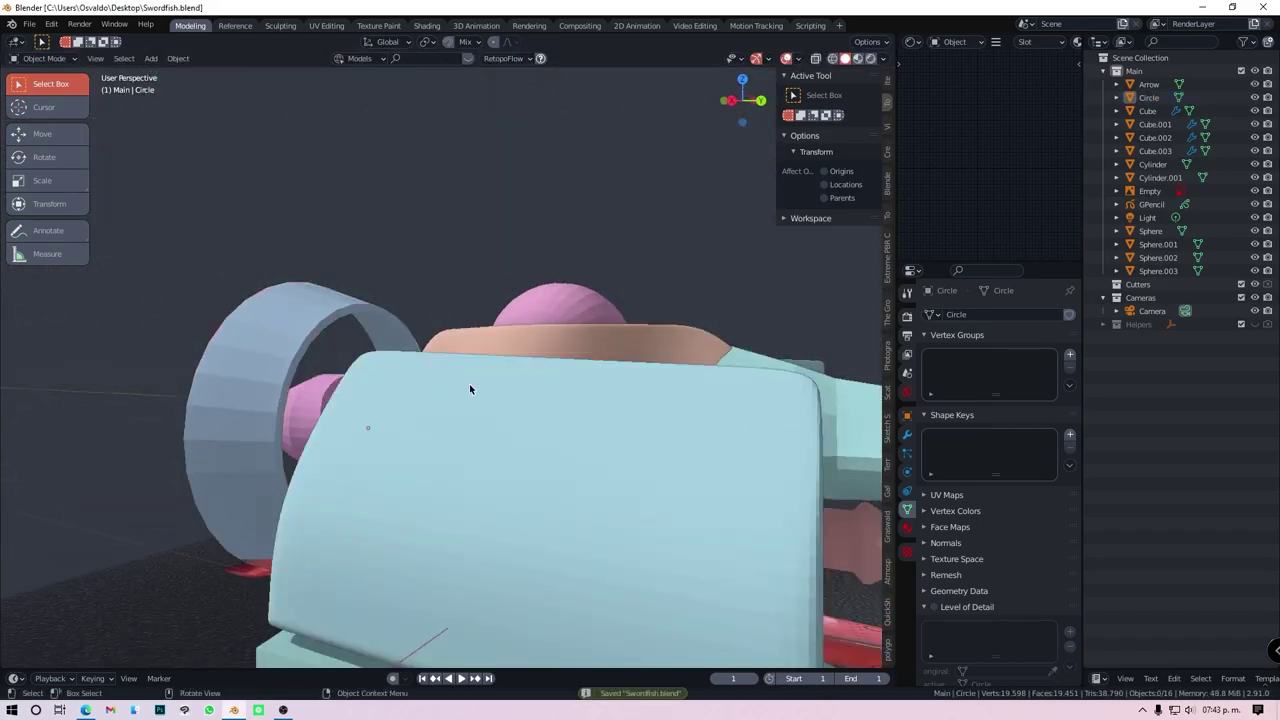
pyautogui.moveTo(587, 465)
pyautogui.mouseDown(button='middle')
pyautogui.moveTo(393, 511)
pyautogui.moveTo(631, 413)
pyautogui.mouseUp(button='middle')
# Add a new cylinder for the side pods
pyautogui.click(393, 511)
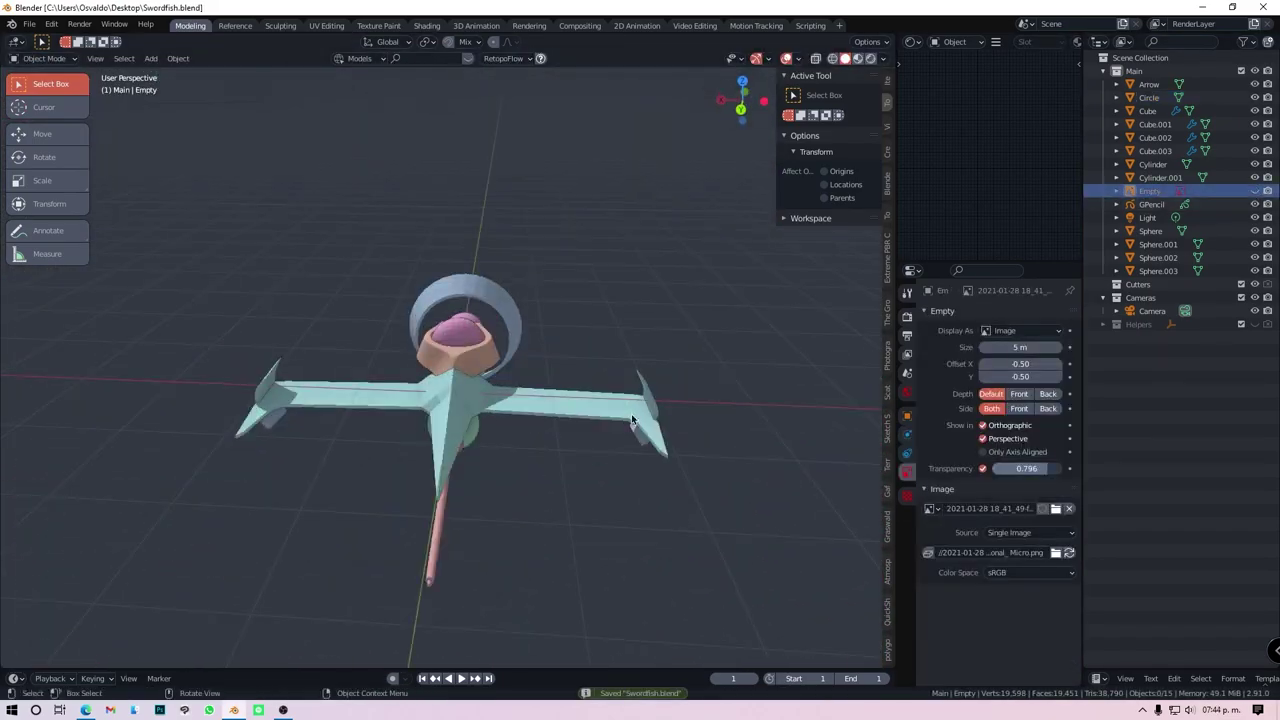
pyautogui.hotkey('shift', 'a')
pyautogui.click(693, 133)
pyautogui.press('KP_7')
# Bevel the cylinder's end to round it off
pyautogui.moveTo(693, 133); pyautogui.dragTo(608, 444, button='middle')
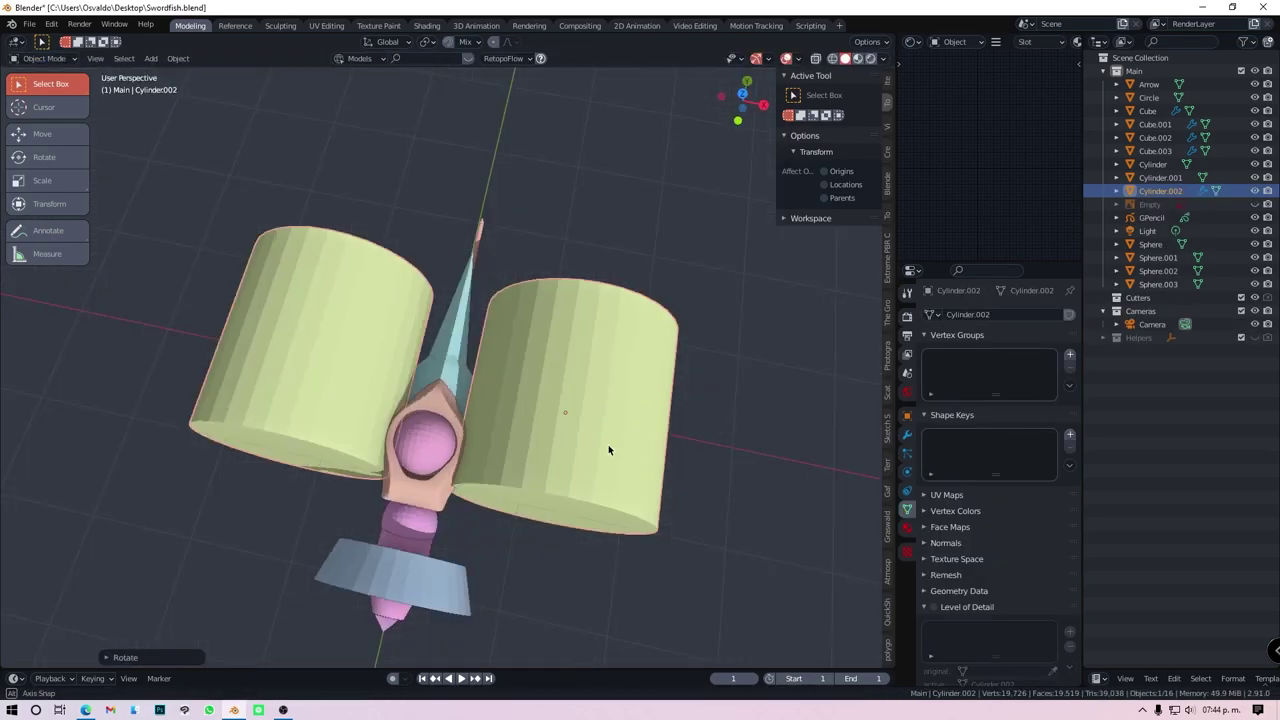
pyautogui.press('Tab')
pyautogui.hotkey('ctrl', 'b')
pyautogui.click(687, 557)
pyautogui.keyDown('alt'); pyautogui.moveTo(687, 557); pyautogui.dragTo(643, 448, button='middle'); pyautogui.keyUp('alt')
pyautogui.scroll(3, 435, 330)
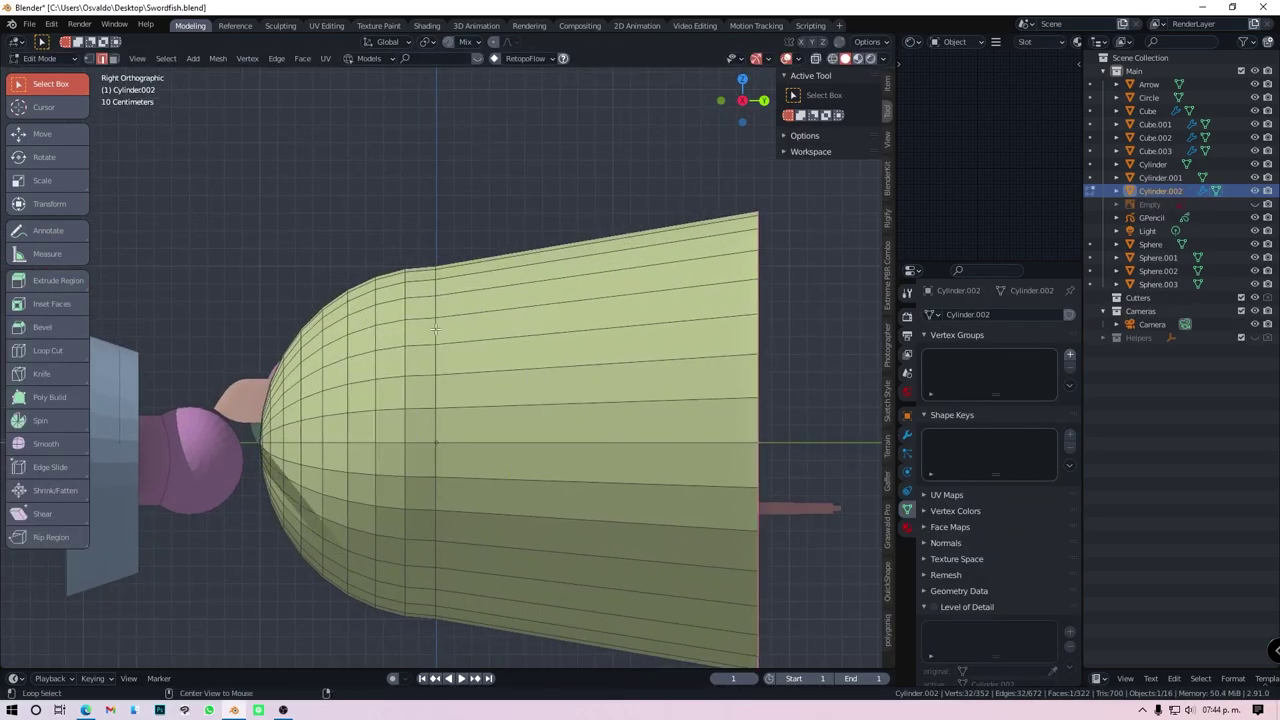
pyautogui.scroll(-2, 435, 440)
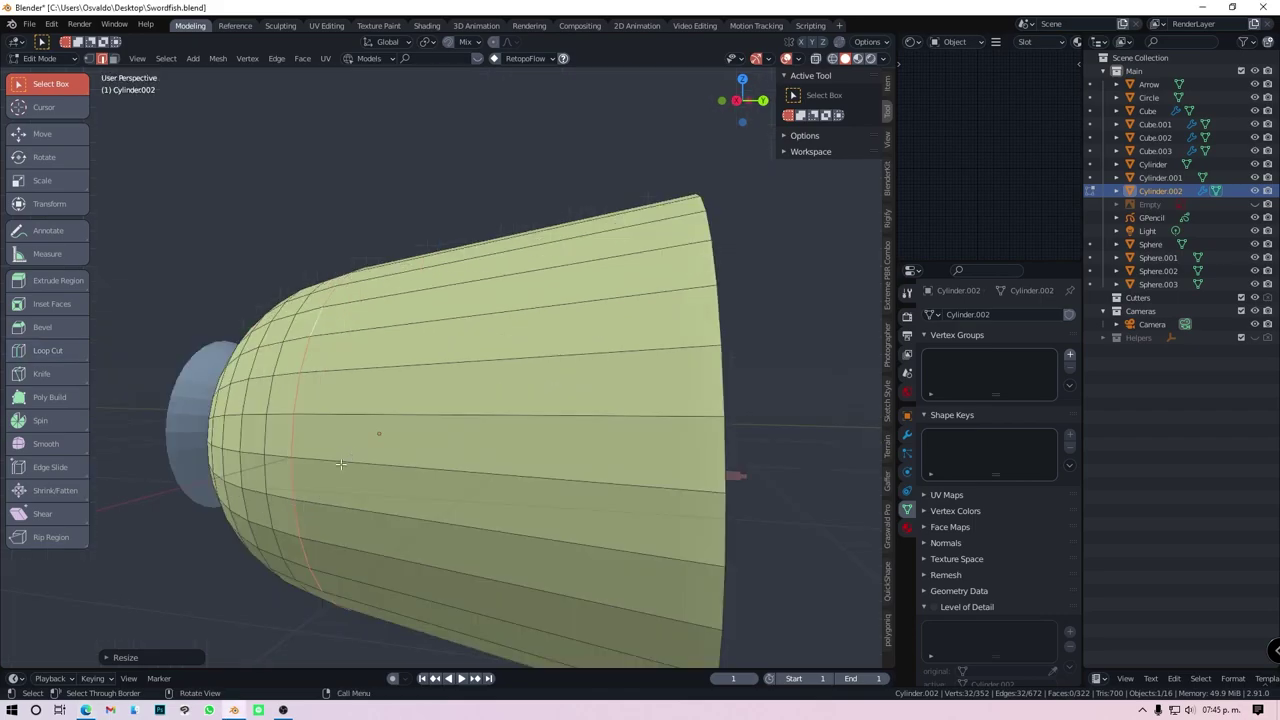
# Taper the pod smoothly with vertex edits and flare its open end outward
pyautogui.hotkey('ctrl', 'Tab')
pyautogui.click(446, 479)
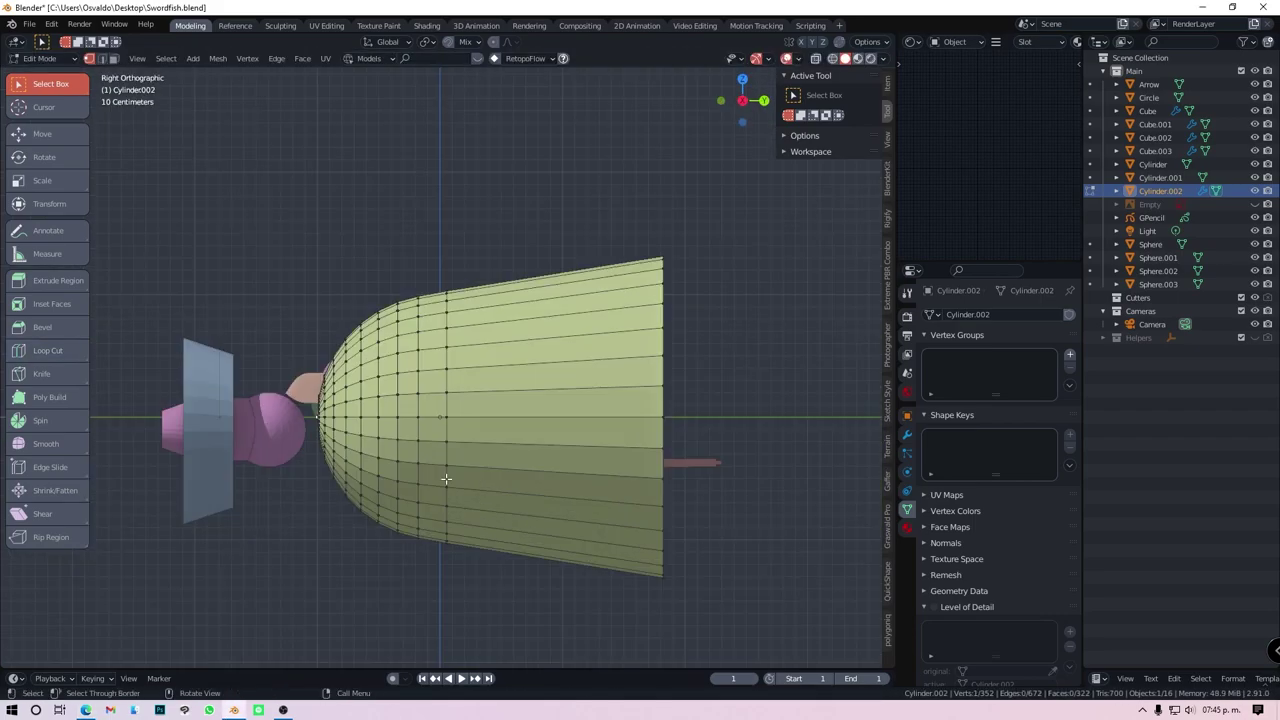
pyautogui.click(142, 420)
pyautogui.hotkey('ctrl', 'Tab')
pyautogui.click(757, 443)
pyautogui.press('s')
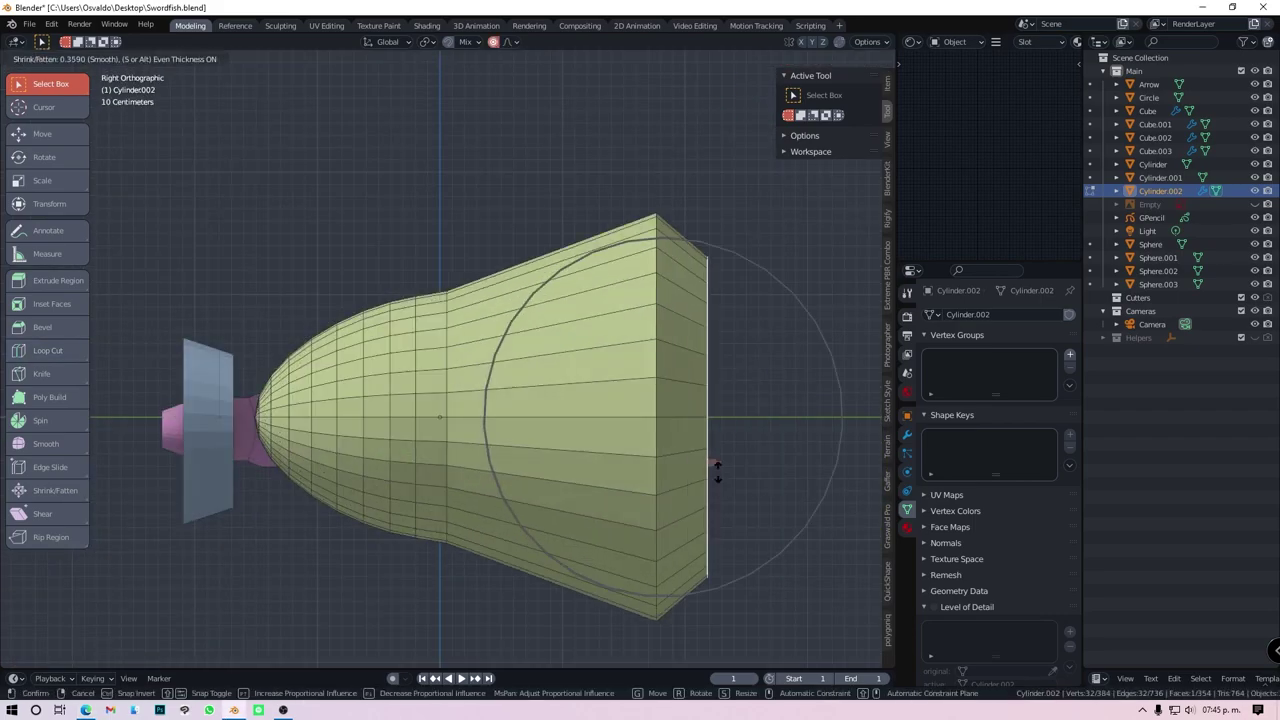
pyautogui.click(750, 518)
# Fill the open end with a cap and scale the cap and end loop to recess it
pyautogui.moveTo(662, 425)
pyautogui.keyDown('alt'); pyautogui.mouseDown(button='middle')
pyautogui.moveTo(600, 500)
pyautogui.moveTo(608, 570)
pyautogui.mouseUp(button='middle'); pyautogui.keyUp('alt')
pyautogui.press('f')
pyautogui.press('s')
pyautogui.click(620, 540)
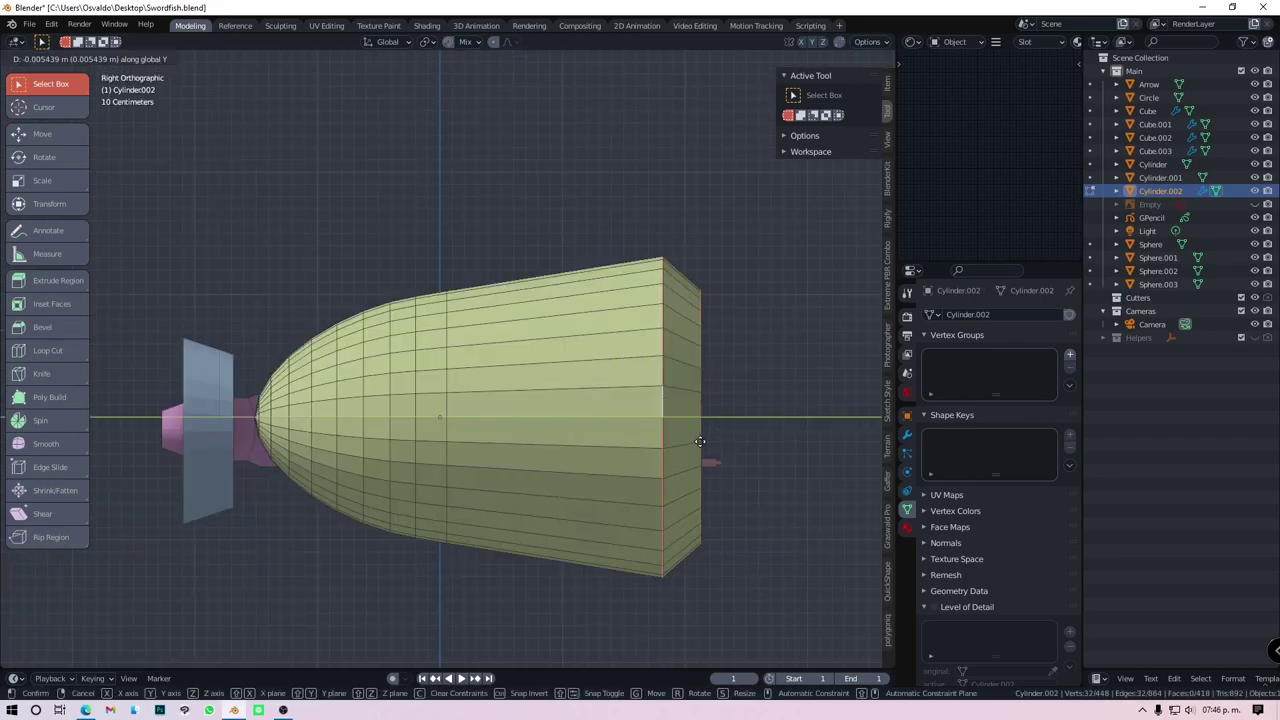
pyautogui.moveTo(682, 439)
pyautogui.keyDown('alt'); pyautogui.mouseDown(button='middle')
pyautogui.moveTo(600, 500)
pyautogui.moveTo(690, 535)
pyautogui.moveTo(437, 472)
pyautogui.mouseUp(button='middle'); pyautogui.keyUp('alt')
pyautogui.press('g')
pyautogui.click(577, 517)
pyautogui.press('s')
pyautogui.click(705, 496)
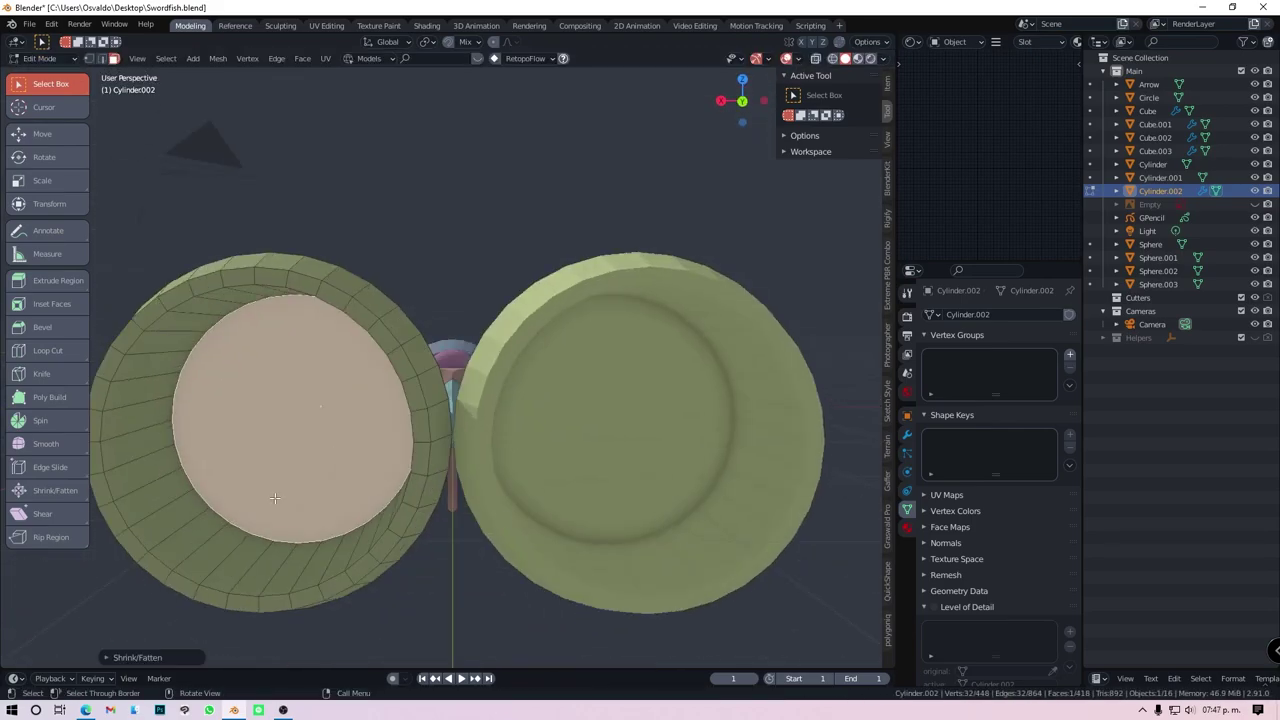
# Bevel the end cap's rim and leave Edit Mode
pyautogui.hotkey('ctrl', 'b')
pyautogui.scroll(6, 470, 500)
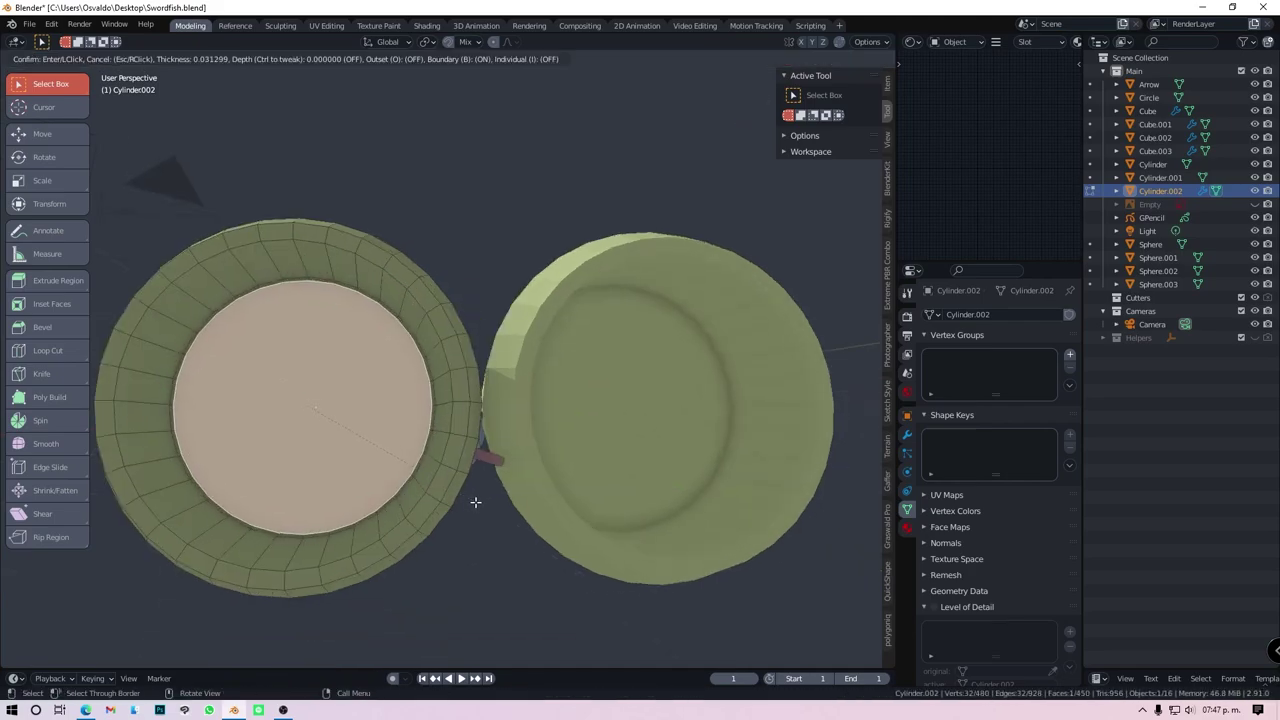
pyautogui.click(512, 498)
pyautogui.press('Tab')
# Move the pods vertically onto the hull beside the nose
pyautogui.moveTo(512, 498)
pyautogui.keyDown('alt'); pyautogui.mouseDown(button='middle')
pyautogui.moveTo(678, 550)
pyautogui.moveTo(360, 429)
pyautogui.mouseUp(button='middle'); pyautogui.keyUp('alt')
pyautogui.press('g')
pyautogui.press('z')
pyautogui.scroll(4, 420, 470)
pyautogui.press('KP_7')
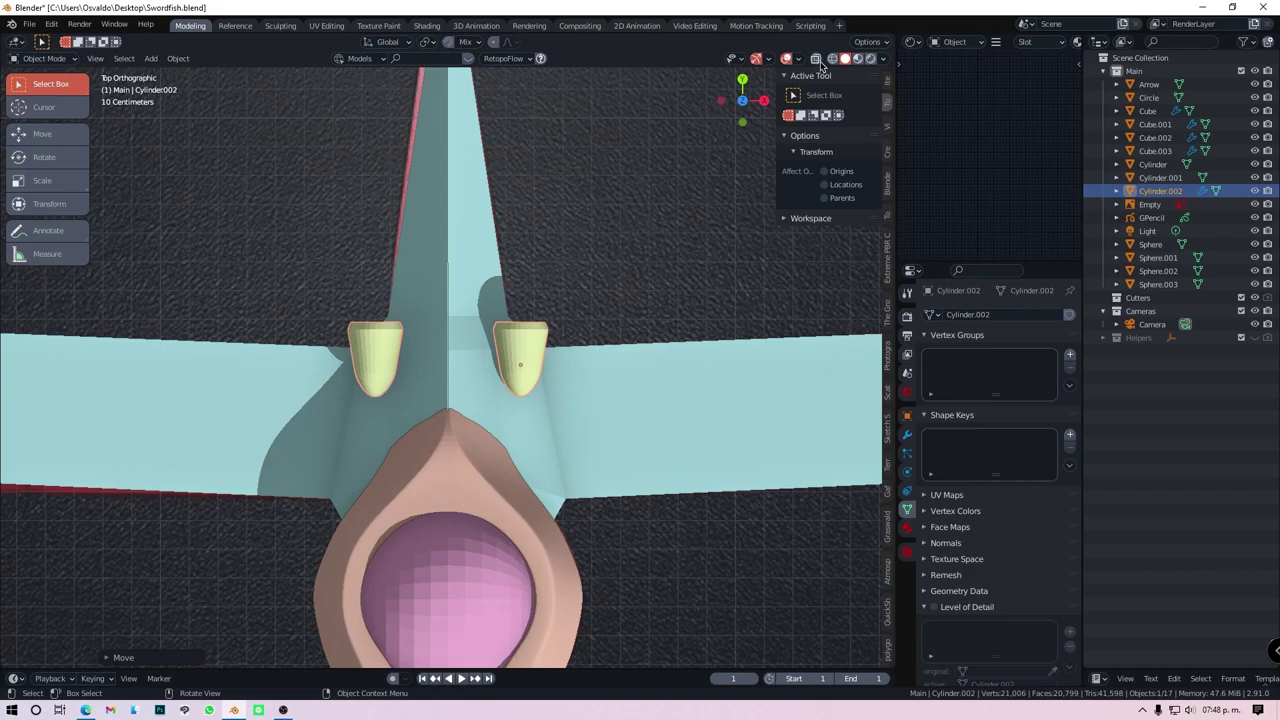
pyautogui.scroll(3, 600, 450)
# Add a cube, shrink it, and move the block behind a pod
pyautogui.press('ctrl+KP_1')
pyautogui.hotkey('shift', 'a')
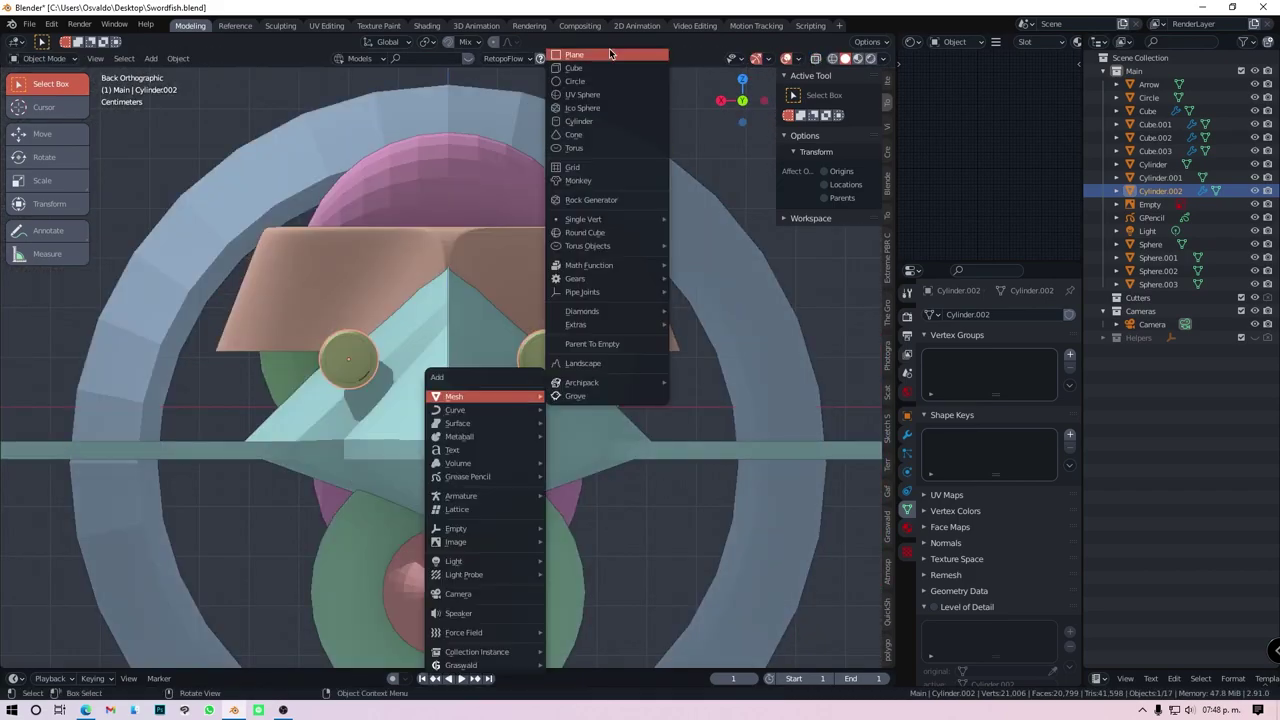
pyautogui.click(600, 68)
pyautogui.press('Tab')
pyautogui.press('s')
pyautogui.click(375, 393)
pyautogui.press('g')
pyautogui.scroll(4, 375, 393)
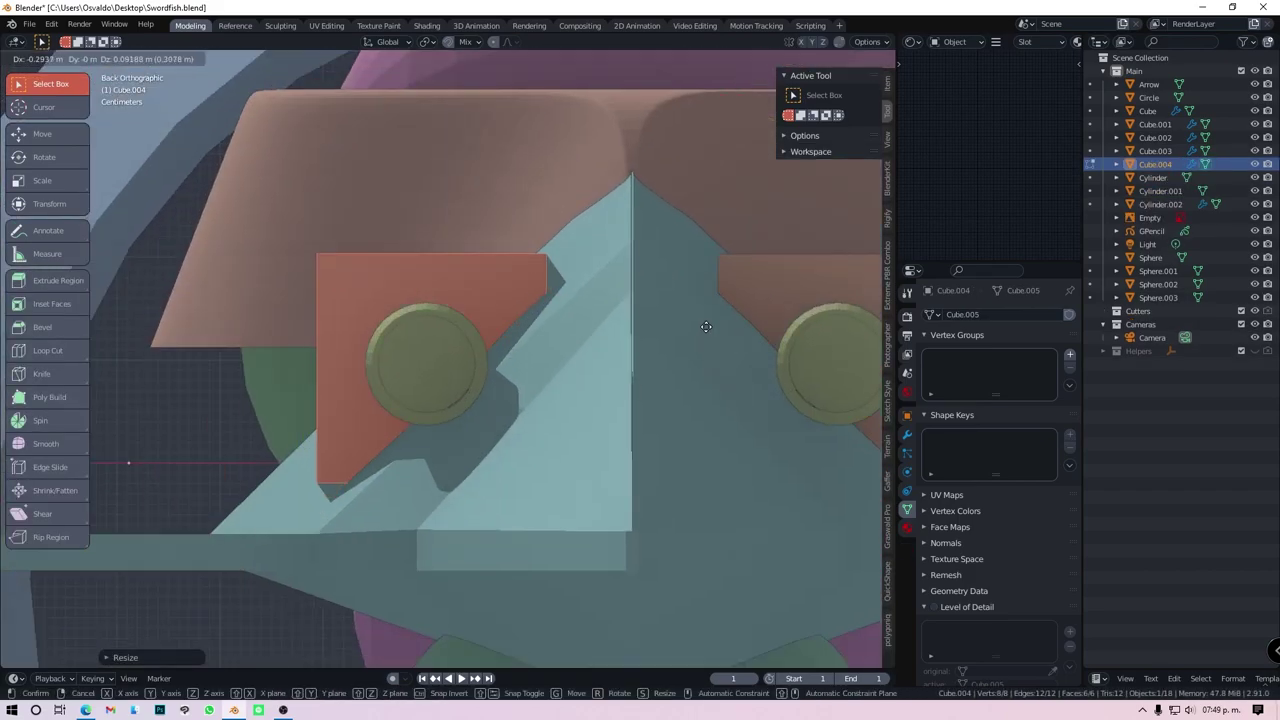
pyautogui.moveTo(397, 256); pyautogui.dragTo(460, 380, button='middle')
pyautogui.press('ctrl+KP_1')
# Bevel the block's edges and scale it along Y to set its depth
pyautogui.hotkey('ctrl', 'b')
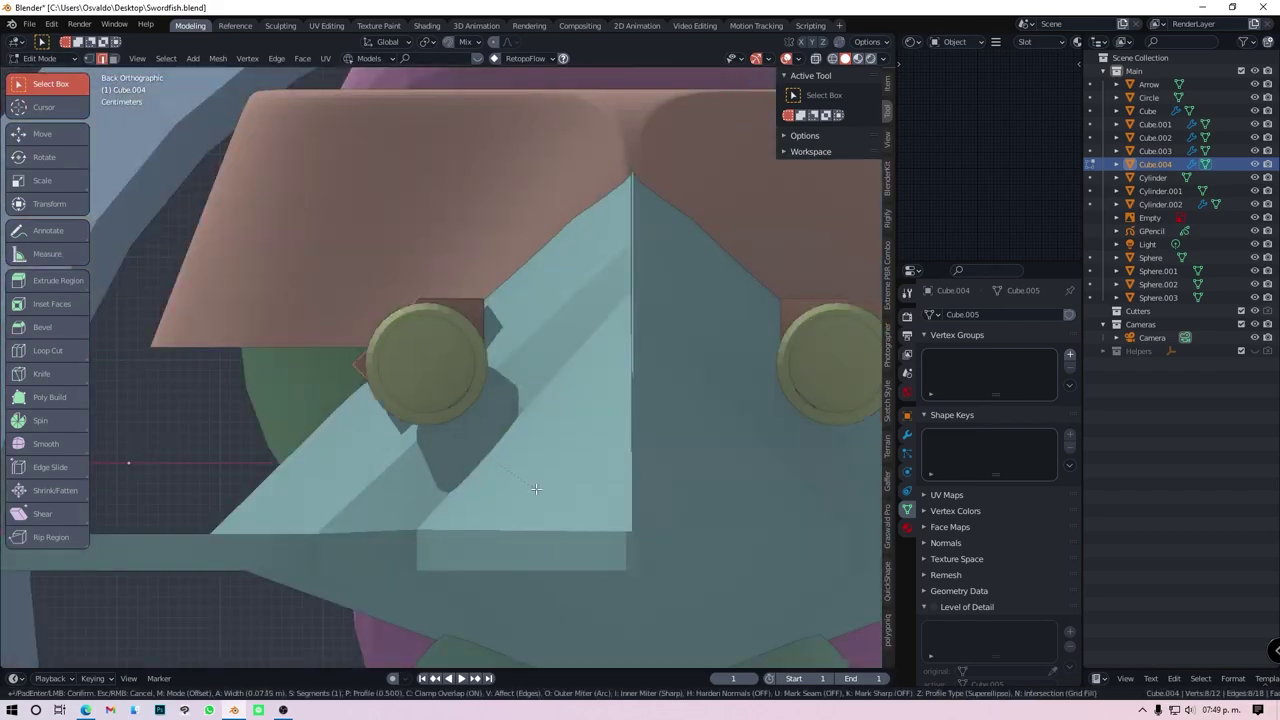
pyautogui.moveTo(514, 317)
pyautogui.mouseDown(button='middle')
pyautogui.moveTo(535, 486)
pyautogui.moveTo(527, 297)
pyautogui.mouseUp(button='middle')
pyautogui.press('s')
pyautogui.press('y')
pyautogui.click(453, 329)
# Leave Edit Mode and save Swordfish.blend
pyautogui.press('Tab')
pyautogui.moveTo(453, 329)
pyautogui.mouseDown(button='middle')
pyautogui.moveTo(645, 508)
pyautogui.moveTo(489, 421)
pyautogui.moveTo(75, 516)
pyautogui.mouseUp(button='middle')
pyautogui.hotkey('ctrl', 's')
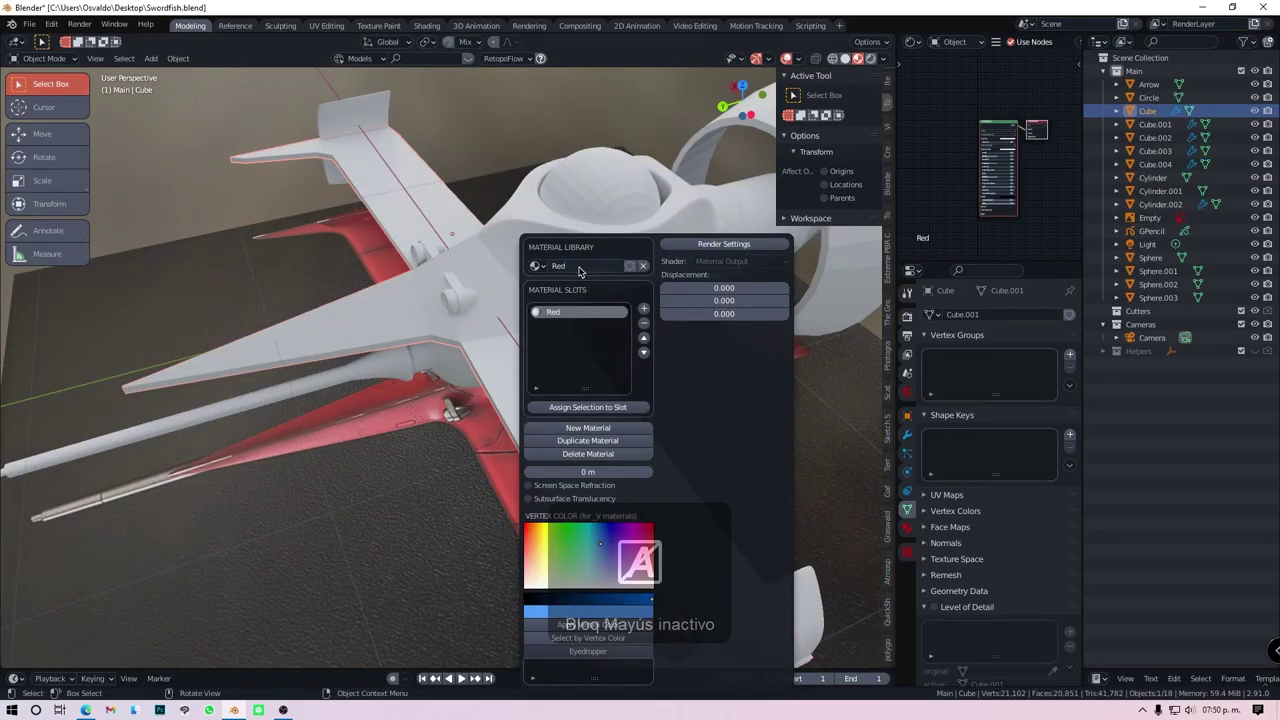
# Copy the red hull material onto the sphere with Ctrl+L
pyautogui.moveTo(578, 272)
pyautogui.mouseDown(button='middle')
pyautogui.moveTo(423, 282)
pyautogui.moveTo(443, 440)
pyautogui.moveTo(563, 352)
pyautogui.moveTo(450, 278)
pyautogui.moveTo(562, 409)
pyautogui.moveTo(511, 461)
pyautogui.moveTo(380, 386)
pyautogui.mouseUp(button='middle')
pyautogui.click(423, 282)
pyautogui.keyDown('shift'); pyautogui.click(443, 440); pyautogui.keyUp('shift')
pyautogui.hotkey('ctrl', 'l')
pyautogui.click(563, 352)
# Give the cylinder the Grey metal material and link it to the other selected parts
pyautogui.click(450, 278)
pyautogui.keyDown('shift'); pyautogui.click(562, 409); pyautogui.keyUp('shift')
pyautogui.hotkey('ctrl', 'l')
pyautogui.click(511, 461)
# Assign a glowing Light emission material to the pod's end cap faces
pyautogui.click(380, 386)
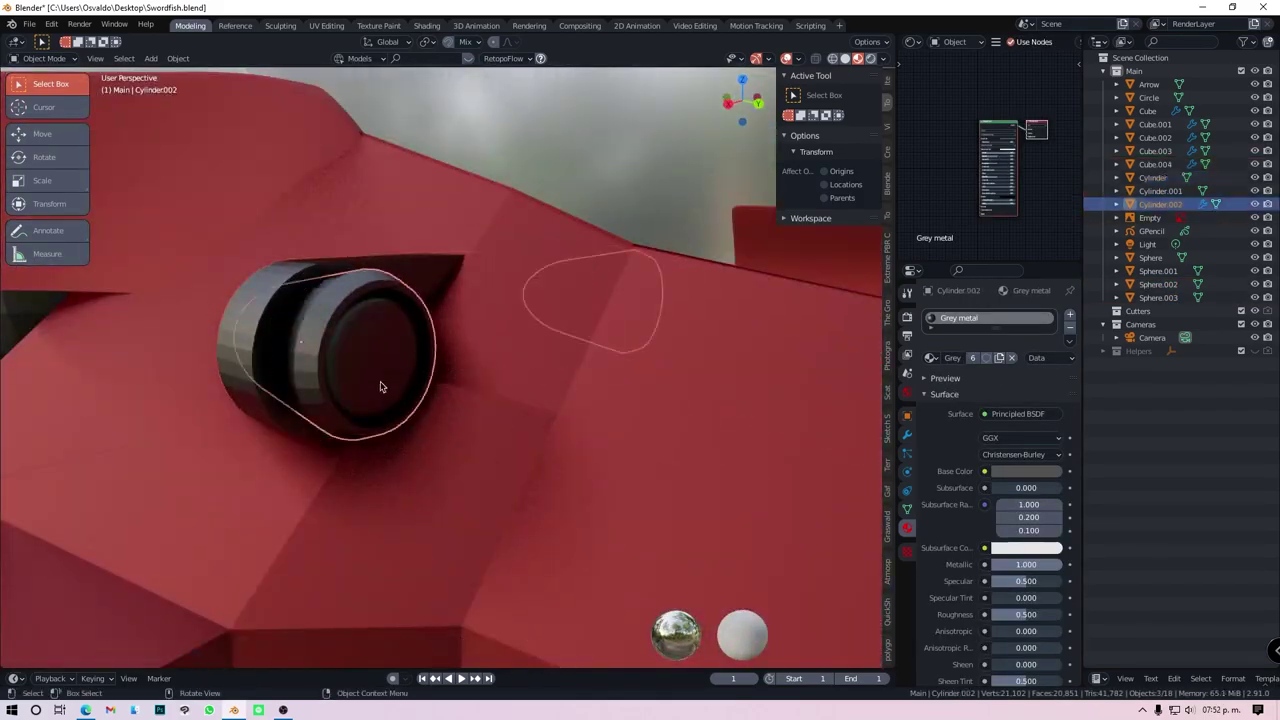
pyautogui.press('Tab')
pyautogui.scroll(5, 334, 343)
pyautogui.moveTo(471, 374)
pyautogui.mouseDown(button='middle')
pyautogui.moveTo(443, 423)
pyautogui.moveTo(558, 407)
pyautogui.moveTo(400, 434)
pyautogui.mouseUp(button='middle')
pyautogui.scroll(-4, 558, 407)
pyautogui.hotkey('ctrl', 'Tab')
pyautogui.click(491, 389)
pyautogui.hotkey('shift', 'm')
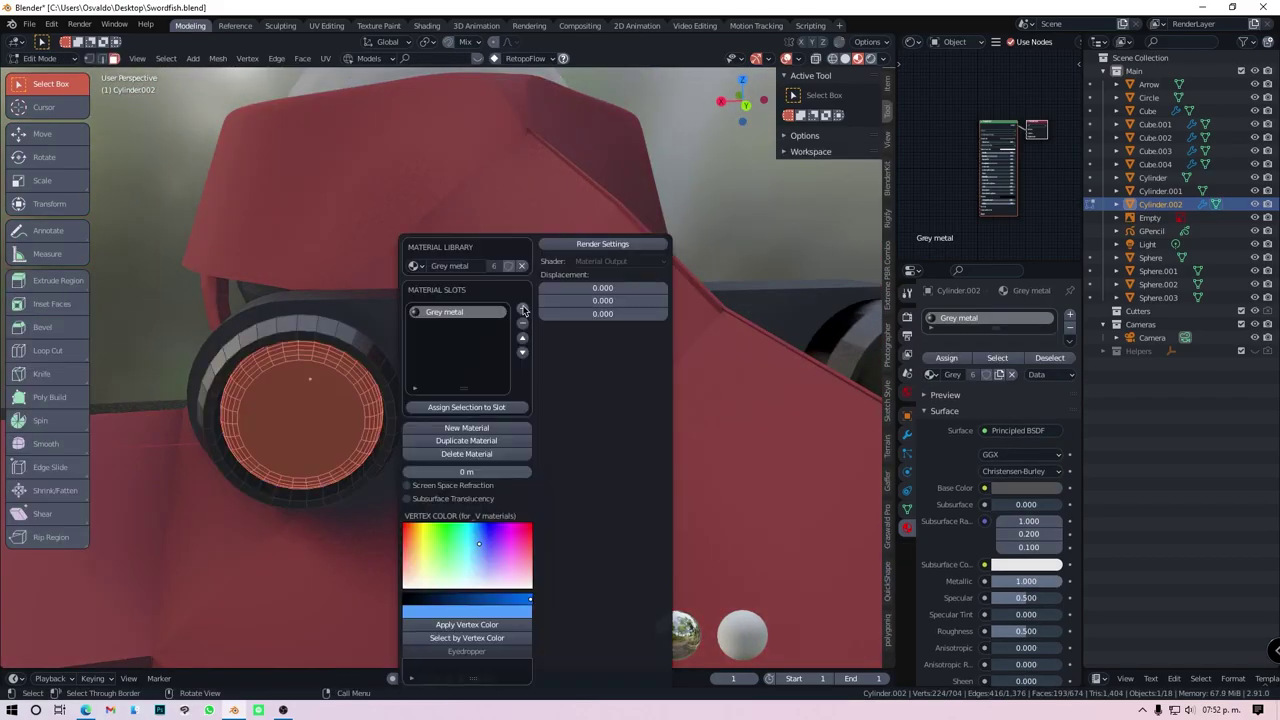
pyautogui.click(522, 310)
pyautogui.click(1026, 468)
pyautogui.press('Tab')
# Give the cockpit dome a glass material from the library
pyautogui.scroll(-5, 483, 565)
pyautogui.moveTo(483, 500)
pyautogui.mouseDown(button='middle')
pyautogui.moveTo(483, 565)
pyautogui.moveTo(497, 439)
pyautogui.mouseUp(button='middle')
pyautogui.click(414, 349)
pyautogui.hotkey('shift', 'm')
pyautogui.click(528, 343)
pyautogui.keyDown('shift'); pyautogui.moveTo(600, 400); pyautogui.dragTo(999, 566, button='middle'); pyautogui.keyUp('shift')
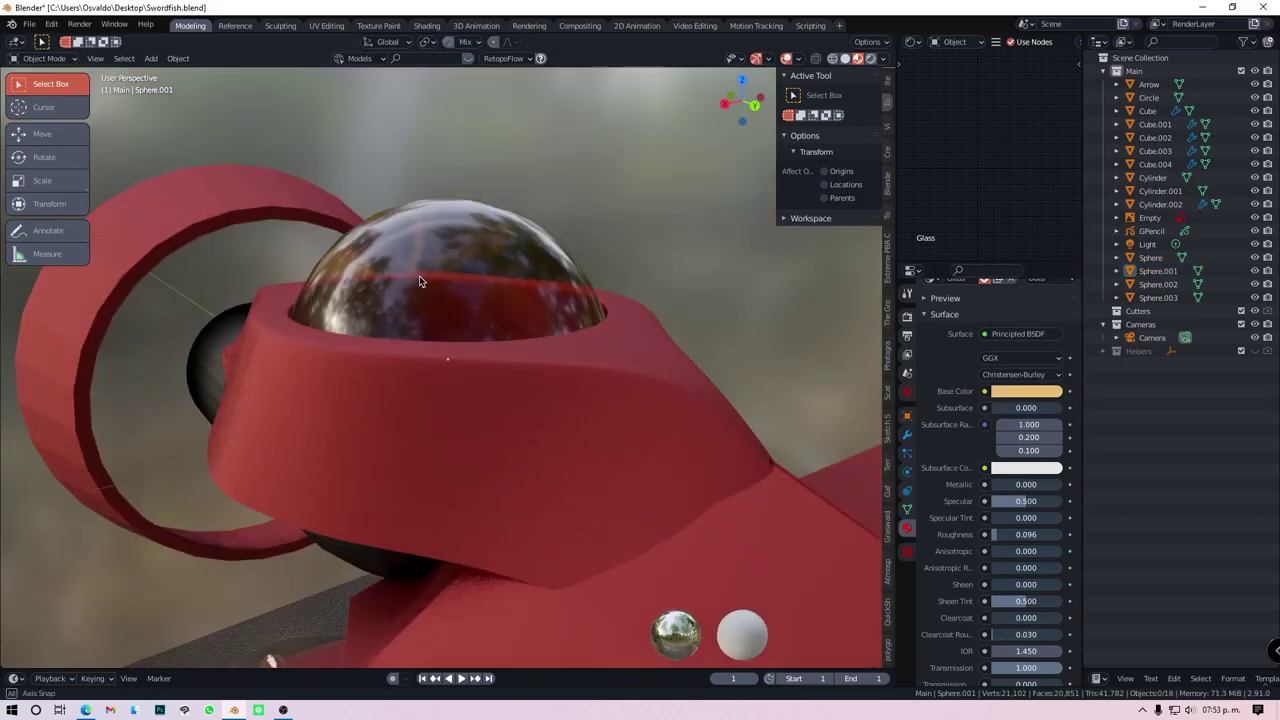
pyautogui.moveTo(419, 275)
pyautogui.mouseDown(button='middle')
pyautogui.moveTo(449, 342)
pyautogui.moveTo(429, 402)
pyautogui.moveTo(620, 300)
pyautogui.mouseUp(button='middle')
# Select the cockpit fittings and lower the Cylinder part's Aluminum.001 roughness to 0.491
pyautogui.click(449, 342)
pyautogui.scroll(-5, 449, 342)
pyautogui.click(430, 400)
pyautogui.scroll(4, 429, 402)
pyautogui.click(700, 250)
pyautogui.hotkey('shift', 'm')
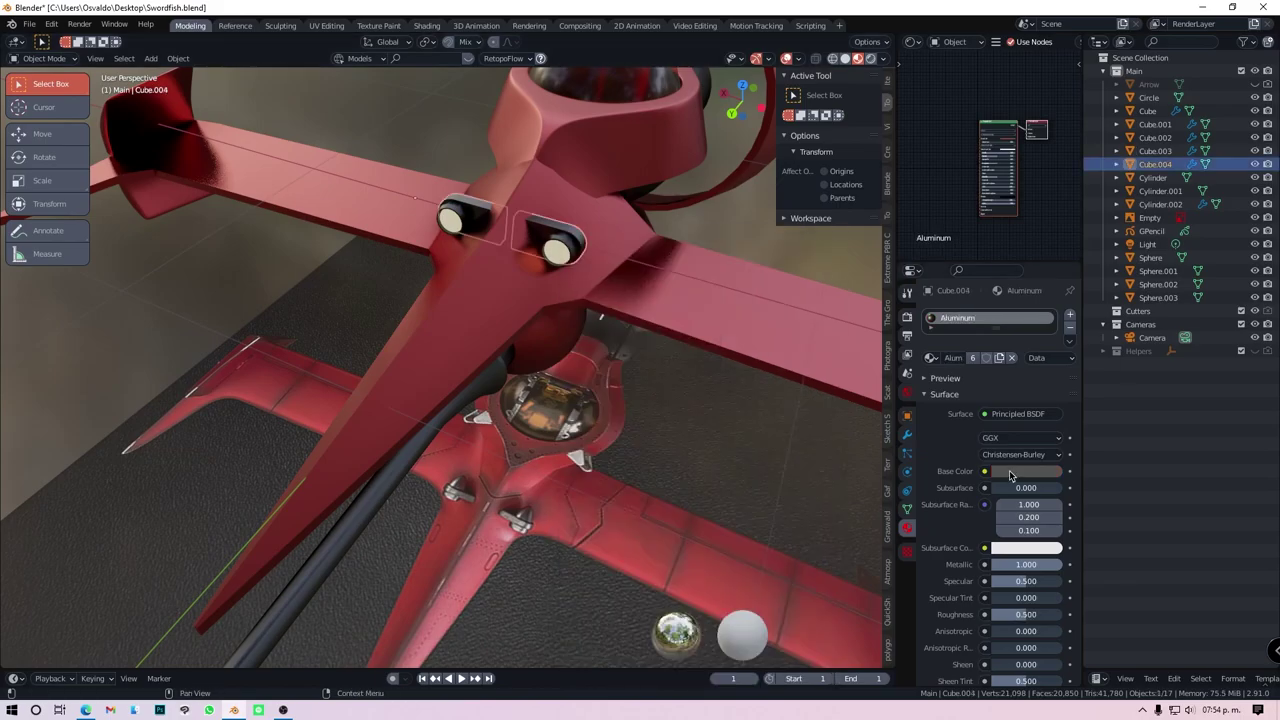
pyautogui.moveTo(600, 400); pyautogui.dragTo(470, 340, button='middle')
pyautogui.click(455, 345)
pyautogui.hotkey('shift', 'm')
pyautogui.click(1027, 471)
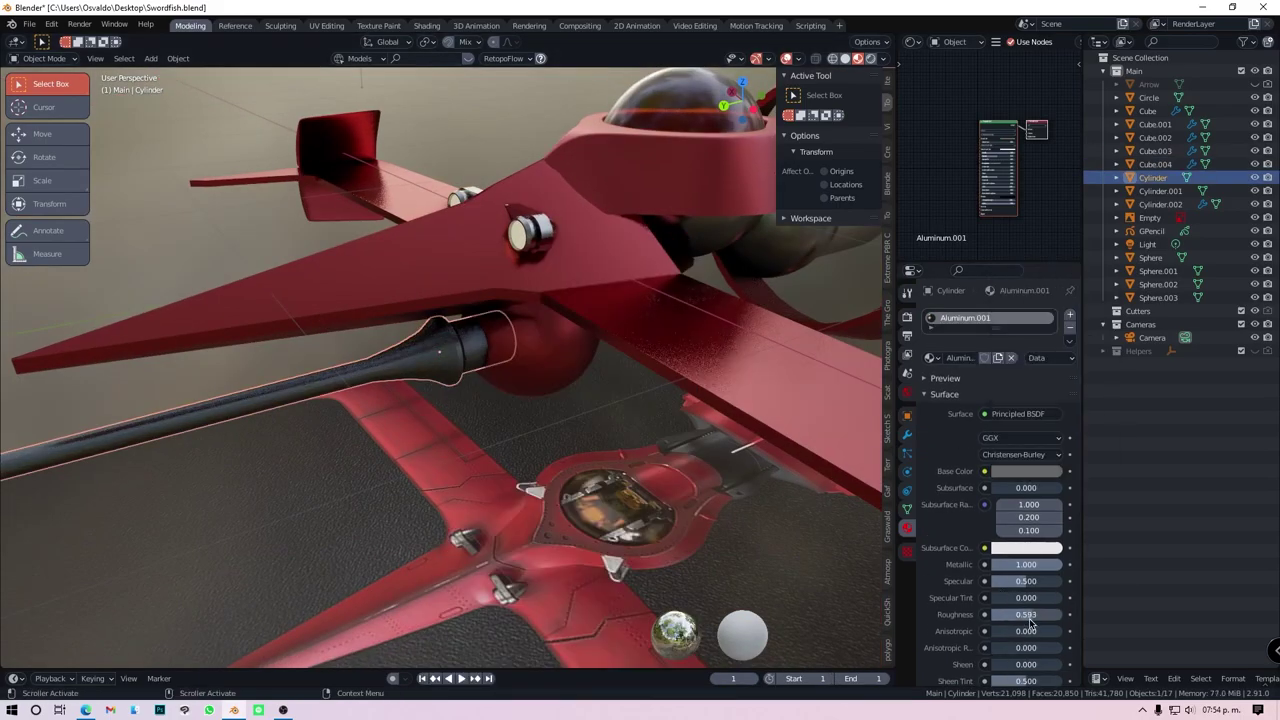
pyautogui.moveTo(1029, 618); pyautogui.dragTo(1010, 618)
# From the side view, add a new cylinder to the scene
pyautogui.moveTo(600, 400)
pyautogui.mouseDown(button='middle')
pyautogui.moveTo(416, 458)
pyautogui.moveTo(336, 452)
pyautogui.mouseUp(button='middle')
pyautogui.scroll(-5, 416, 458)
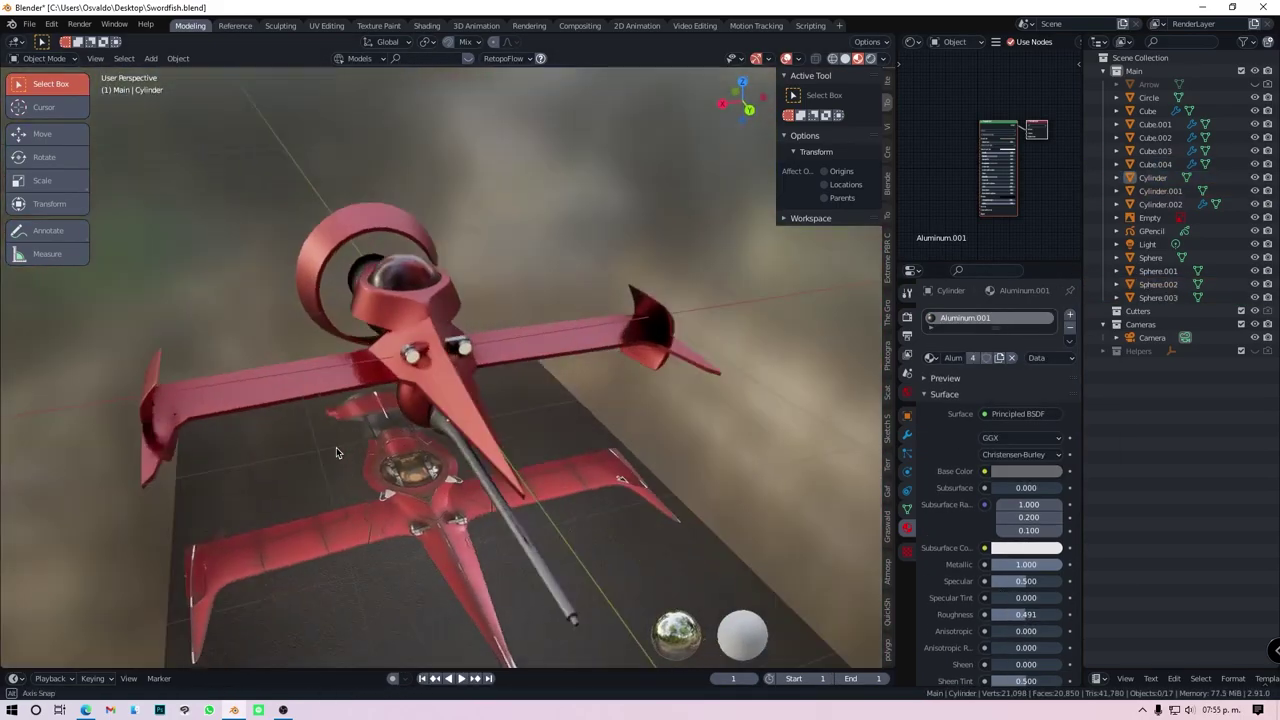
pyautogui.press('KP_3')
pyautogui.hotkey('shift', 'a')
pyautogui.click(380, 273)
# Shrink the new cylinder and slide it front-to-back into place
pyautogui.press('s')
pyautogui.click(446, 362)
pyautogui.press('g')
pyautogui.press('y')
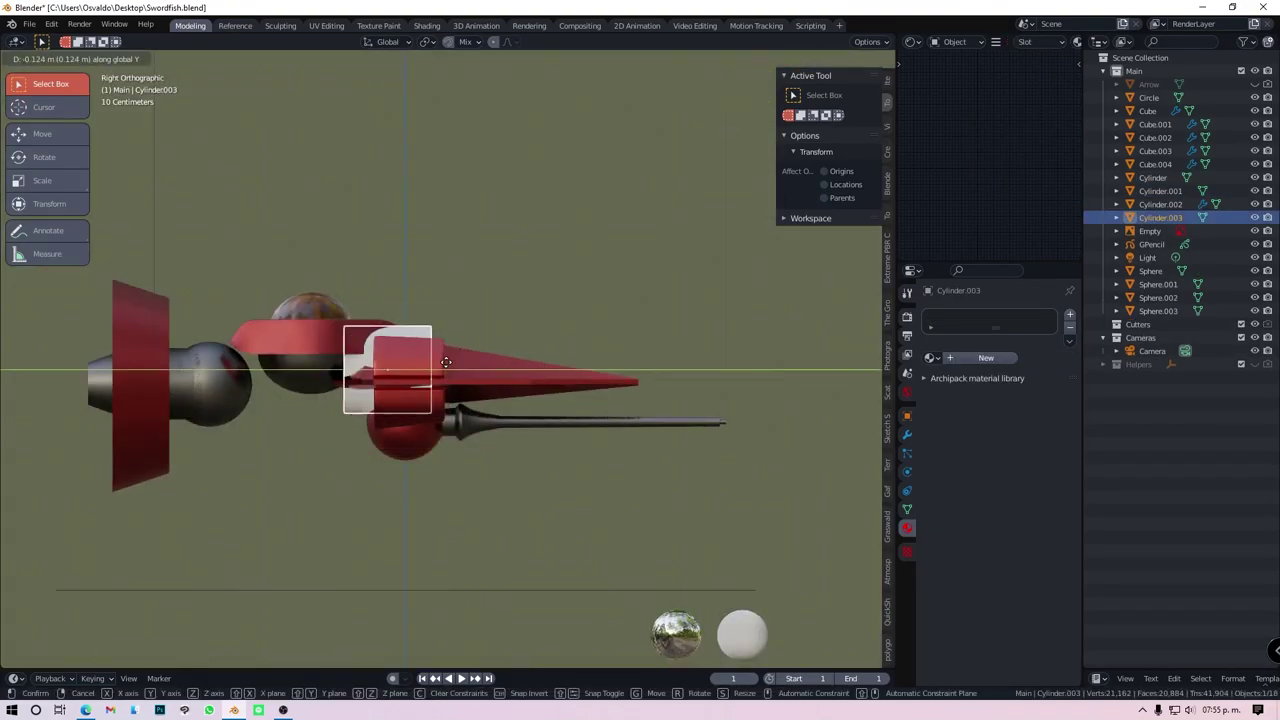
pyautogui.click(338, 421)
pyautogui.press('Tab')
pyautogui.press('g')
pyautogui.press('y')
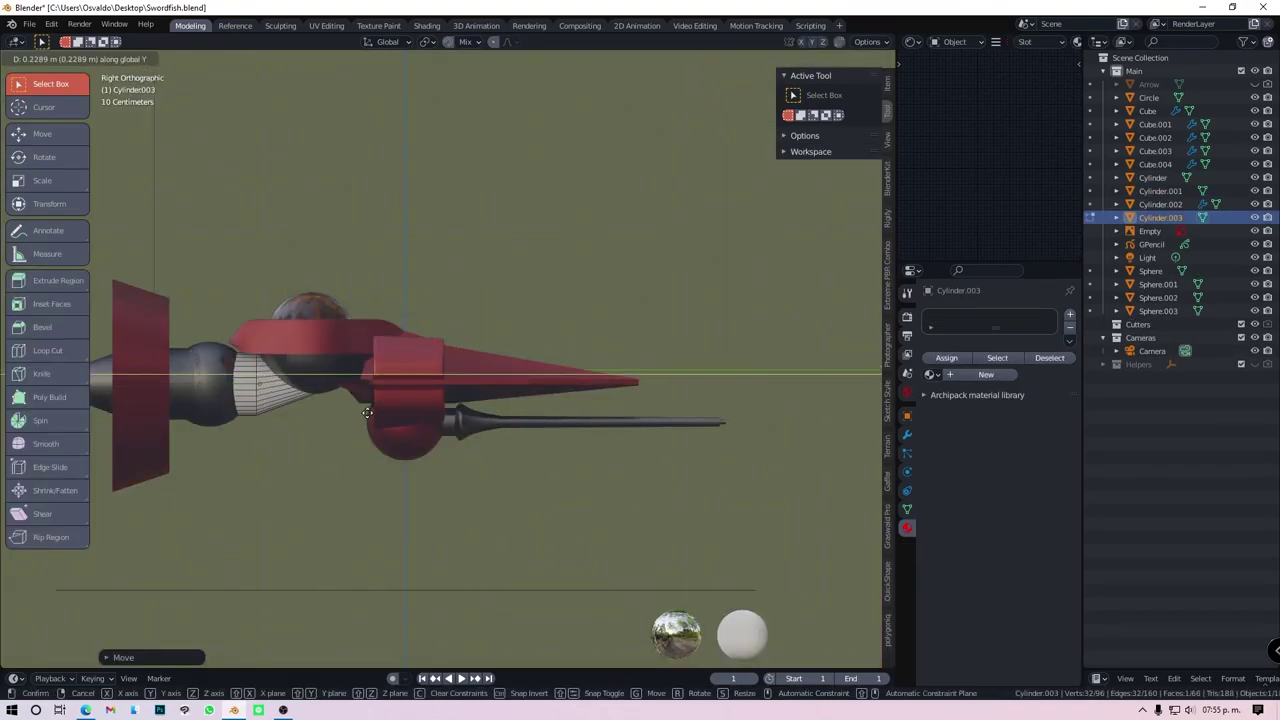
pyautogui.press('Tab')
# Add a smaller cylinder, narrow its width along X, give it Grey metal, and save
pyautogui.hotkey('shift', 'a')
pyautogui.click(450, 445)
pyautogui.press('s')
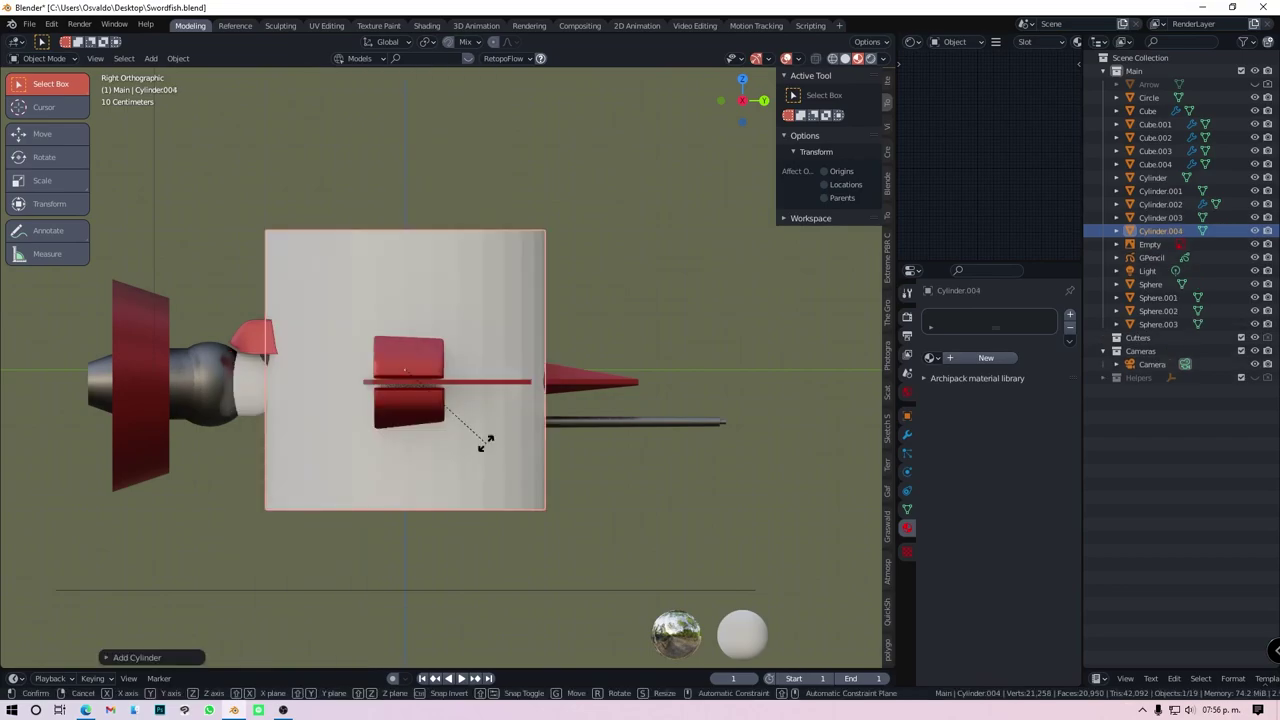
pyautogui.click(526, 467)
pyautogui.press('ctrl+KP_1')
pyautogui.scroll(3, 467, 525)
pyautogui.press('s')
pyautogui.press('x')
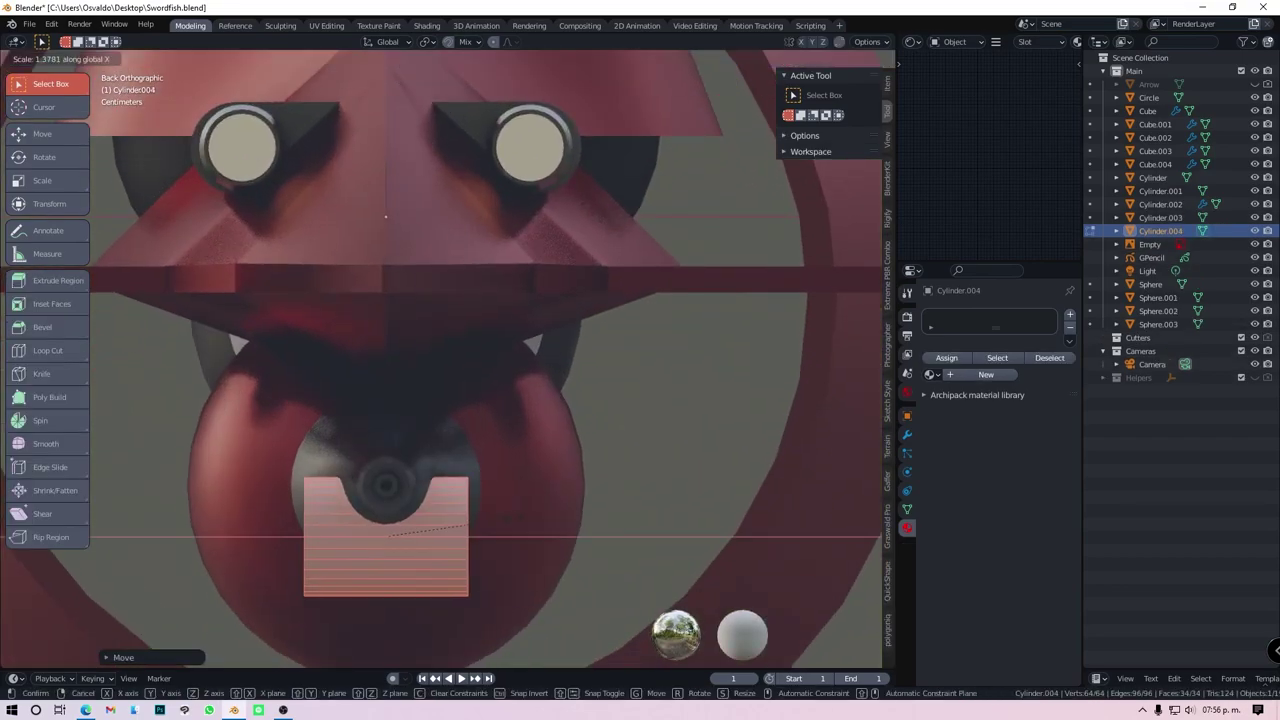
pyautogui.press('Tab')
pyautogui.moveTo(554, 501); pyautogui.dragTo(404, 425, button='middle')
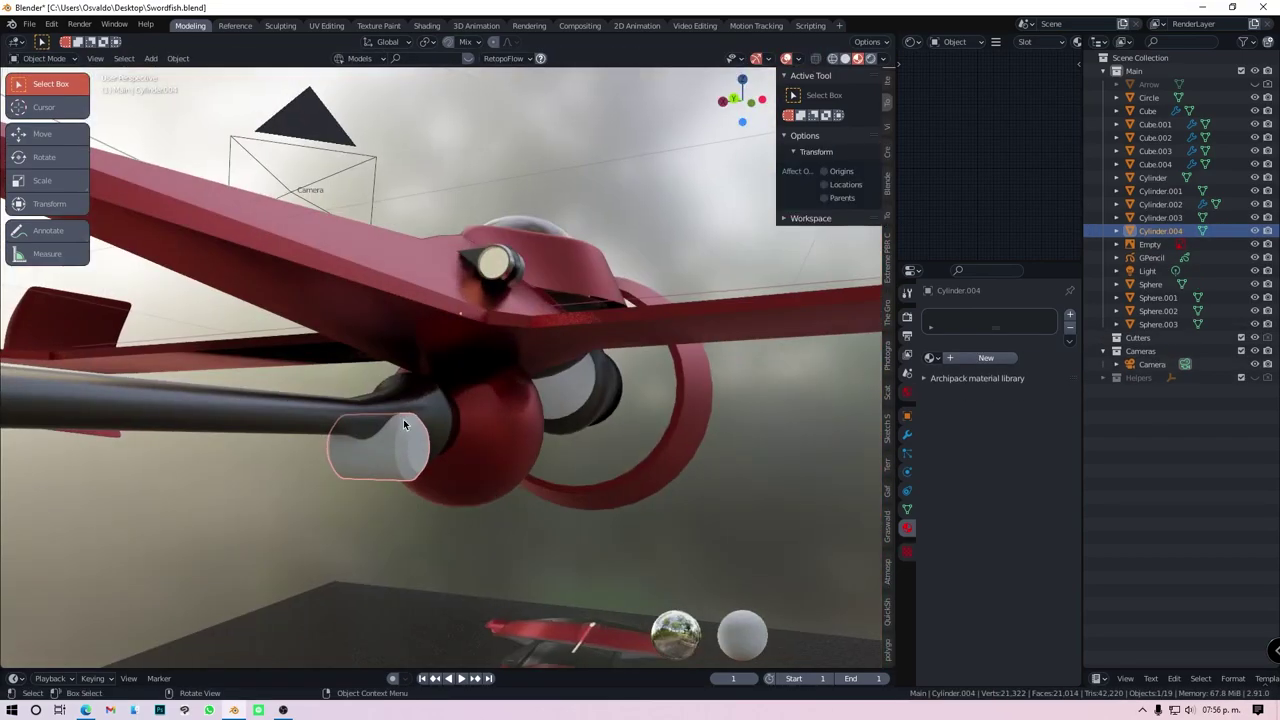
pyautogui.hotkey('shift', 'q')
pyautogui.click(590, 300)
pyautogui.hotkey('ctrl', 's')
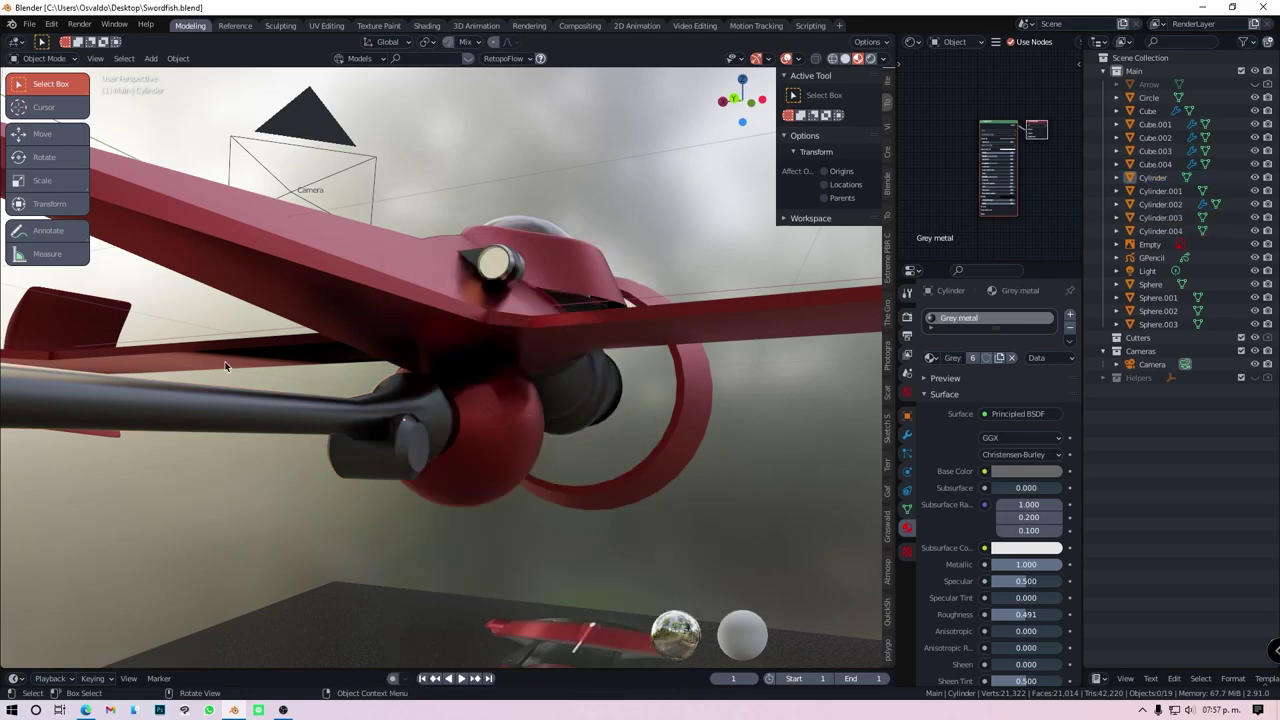
# Add another cylinder, flatten it into a disc, and place it on the red side block
pyautogui.moveTo(225, 367); pyautogui.dragTo(383, 220, button='middle')
pyautogui.hotkey('shift', 'a')
pyautogui.click(383, 220)
pyautogui.press('KP_7')
pyautogui.press('s')
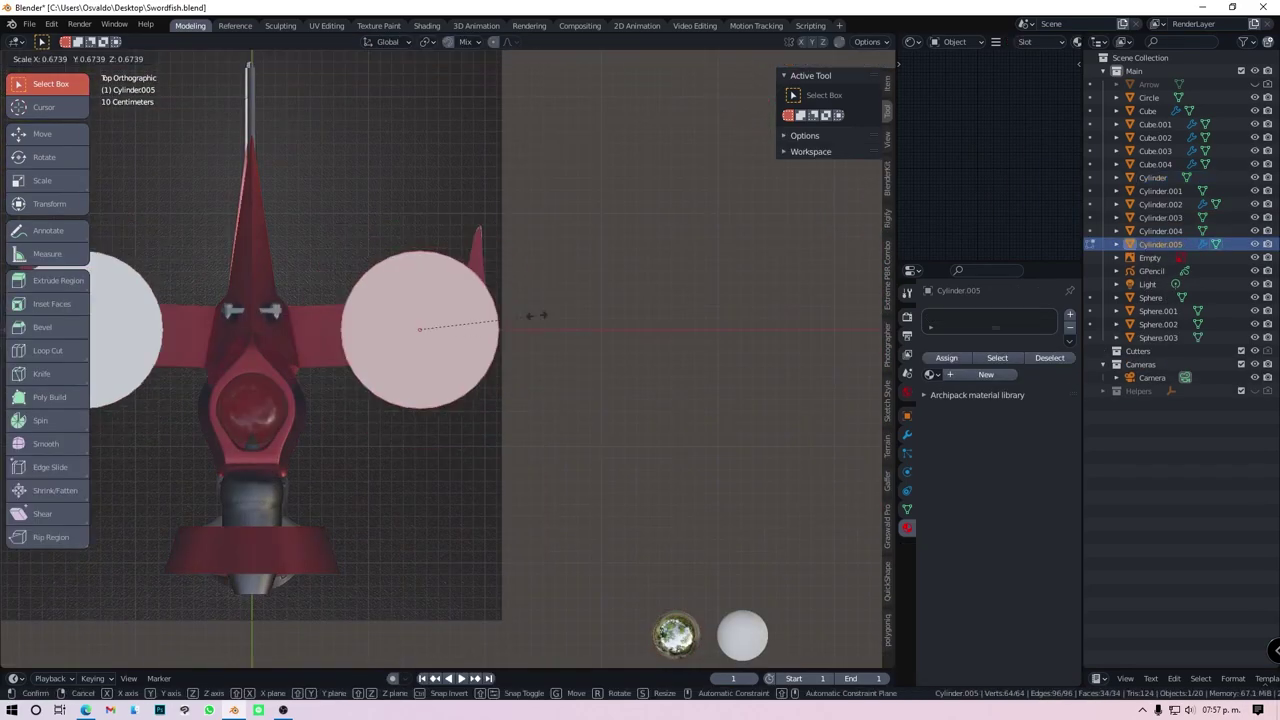
pyautogui.press('KP_3')
pyautogui.press('KP_Decimal')
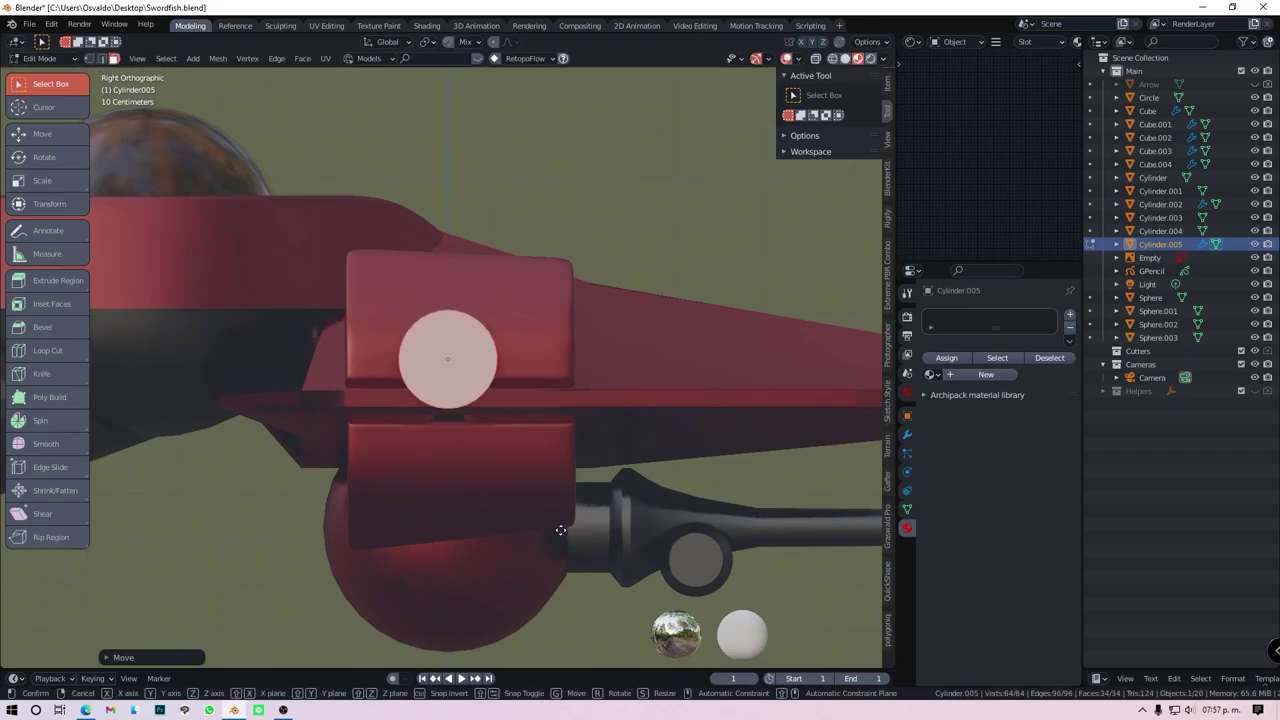
pyautogui.click(560, 530)
pyautogui.moveTo(560, 530); pyautogui.dragTo(713, 517, button='middle')
pyautogui.press('Tab')
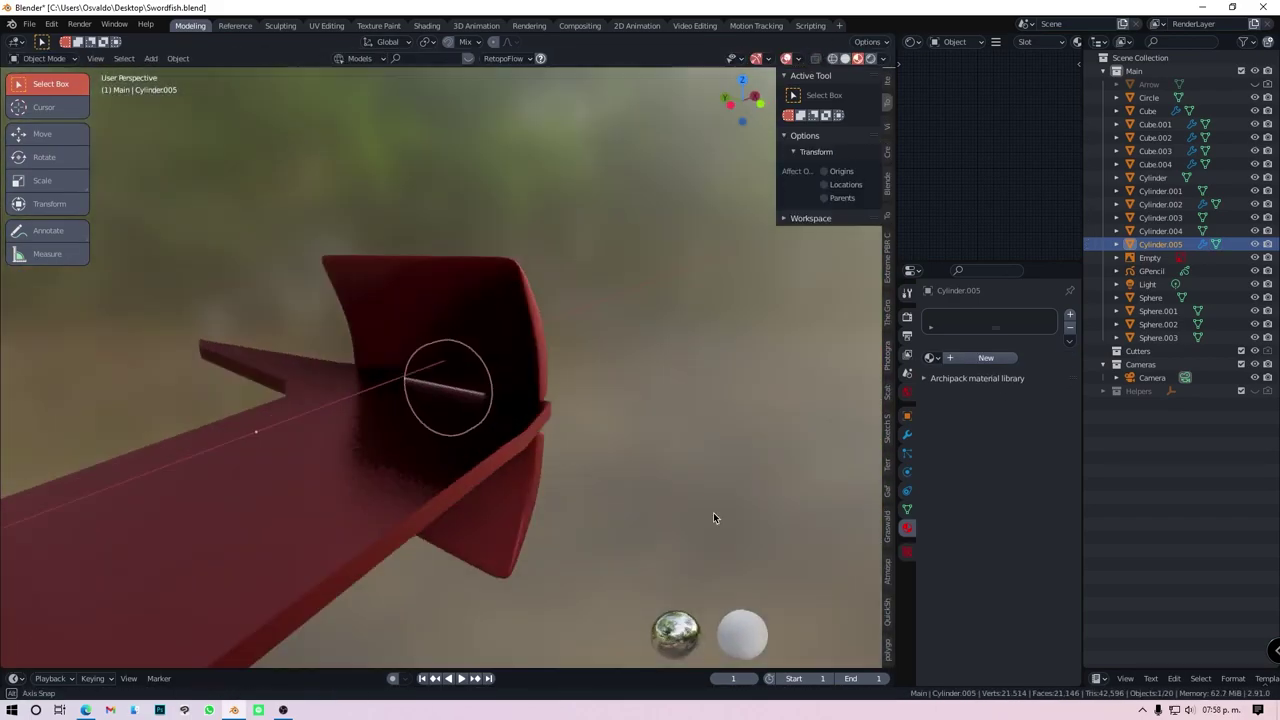
pyautogui.scroll(-3, 713, 517)
pyautogui.click(441, 325)
pyautogui.press('a')
pyautogui.moveTo(441, 325); pyautogui.dragTo(493, 322, button='middle')
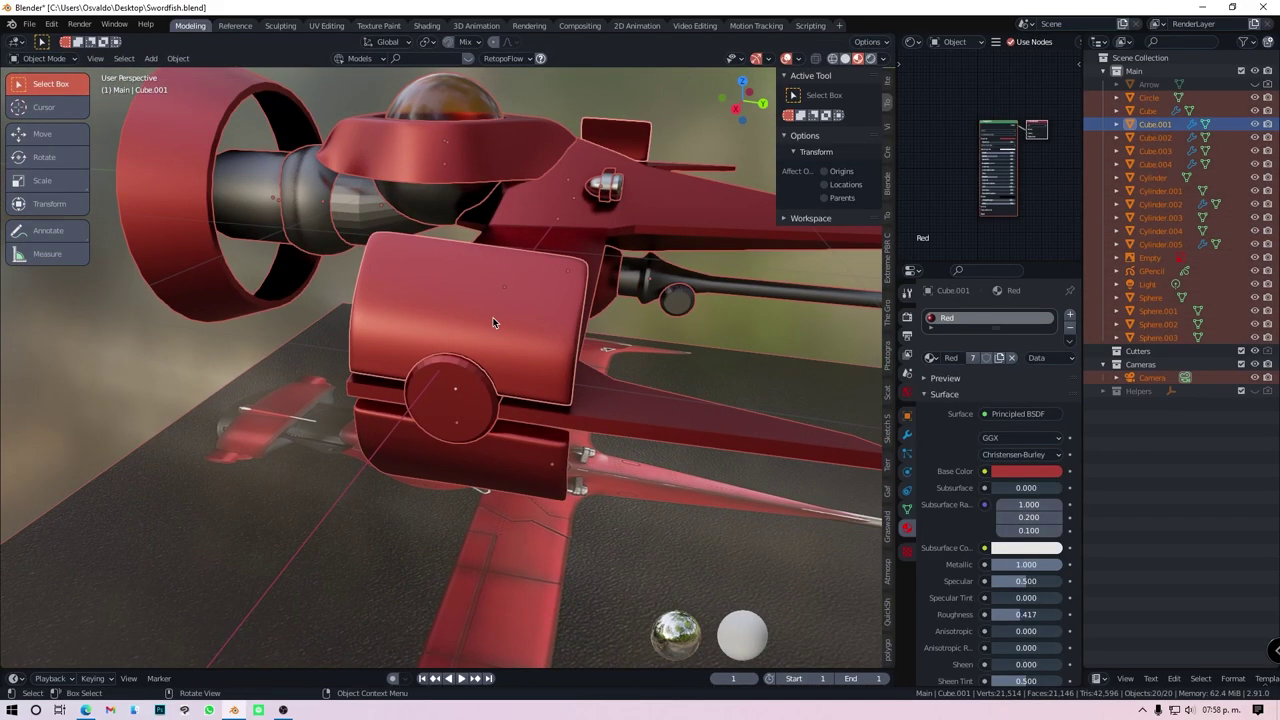
# Rescale the grey sphere under the cockpit in Edit Mode with X-ray on
pyautogui.click(411, 390)
pyautogui.press('KP_Decimal')
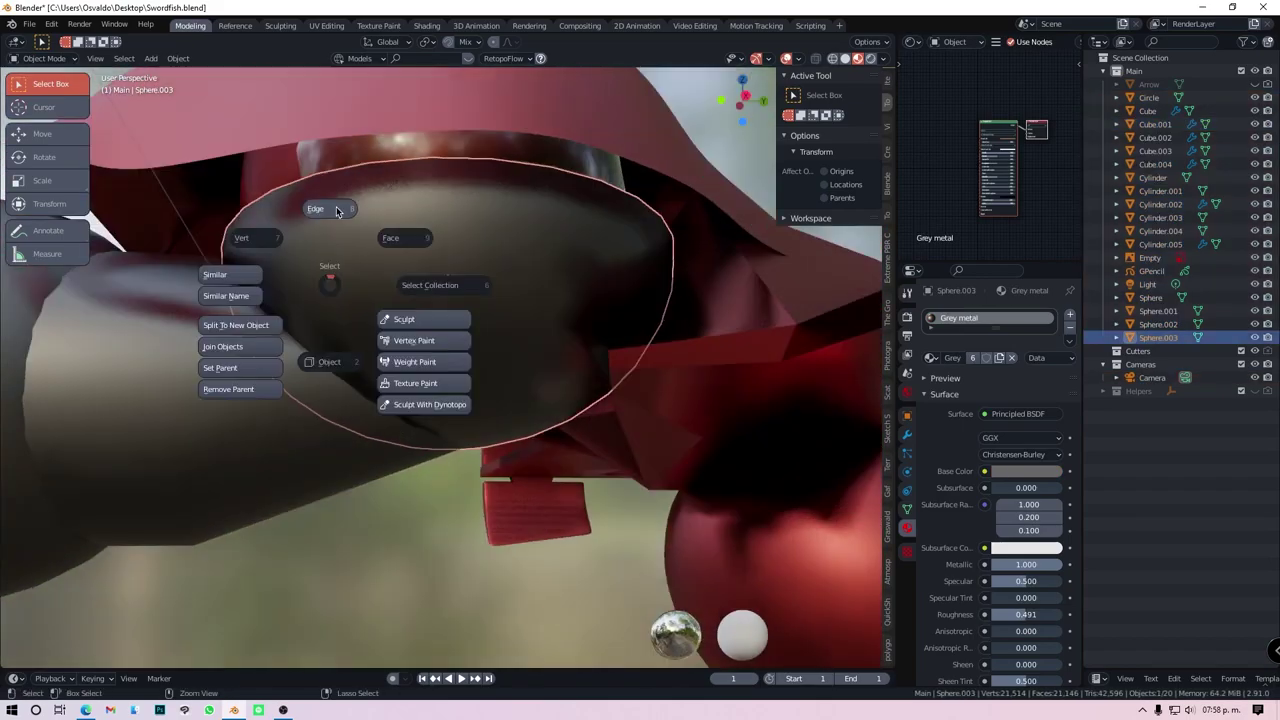
pyautogui.press('Tab')
pyautogui.press('KP_3')
pyautogui.hotkey('alt', 'z')
pyautogui.press('s')
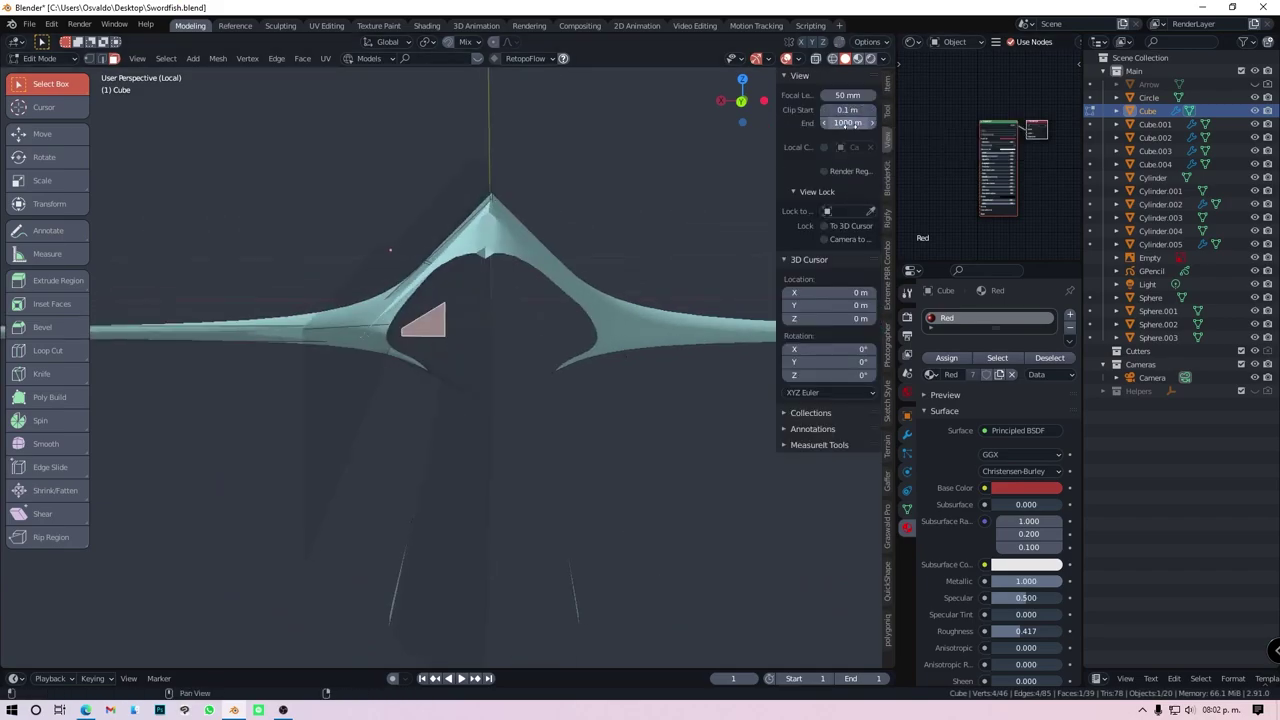
# Set the viewport Clip Start to 0.01 m and inspect the hull's edge loops
pyautogui.moveTo(560, 250); pyautogui.dragTo(486, 265, button='middle')
pyautogui.moveTo(594, 311)
pyautogui.mouseDown(button='middle')
pyautogui.moveTo(537, 400)
pyautogui.moveTo(394, 403)
pyautogui.mouseUp(button='middle')
pyautogui.keyDown('alt'); pyautogui.click(394, 403); pyautogui.keyUp('alt')
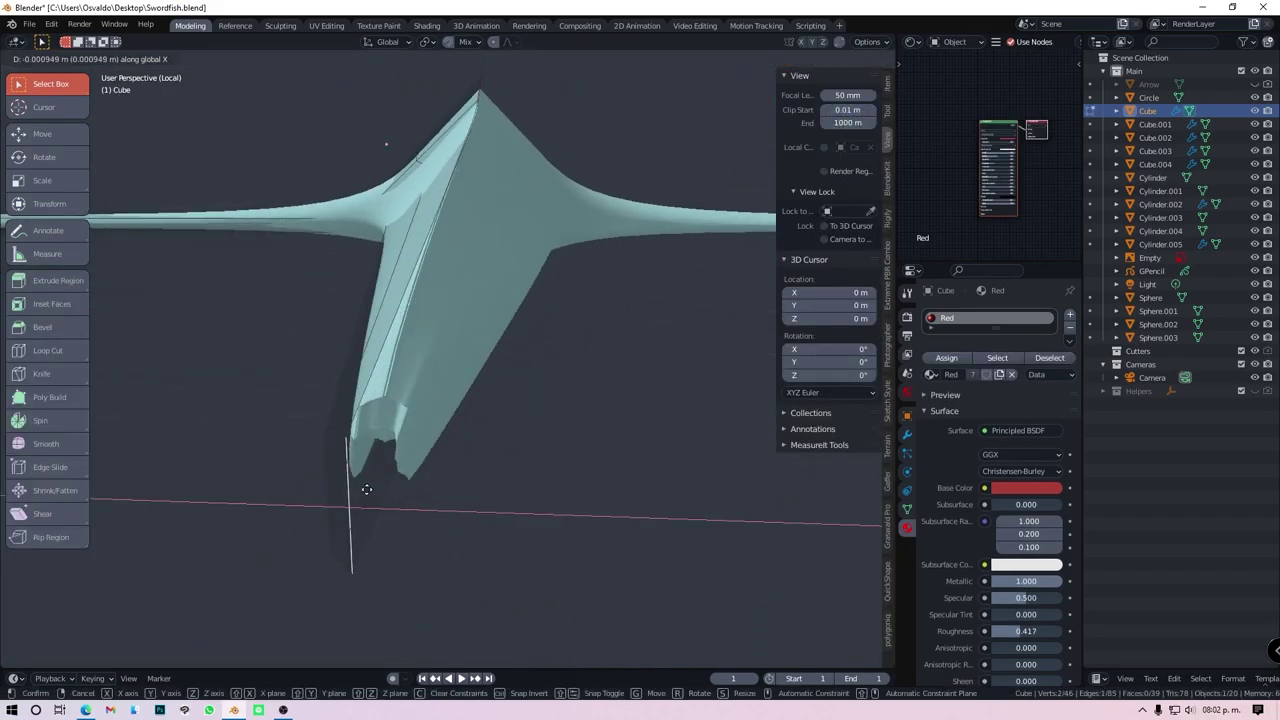
pyautogui.press('Escape')
pyautogui.moveTo(367, 489); pyautogui.dragTo(309, 477, button='middle')
pyautogui.scroll(-5, 343, 400)
pyautogui.press('KP_Divide')
pyautogui.press('Tab')
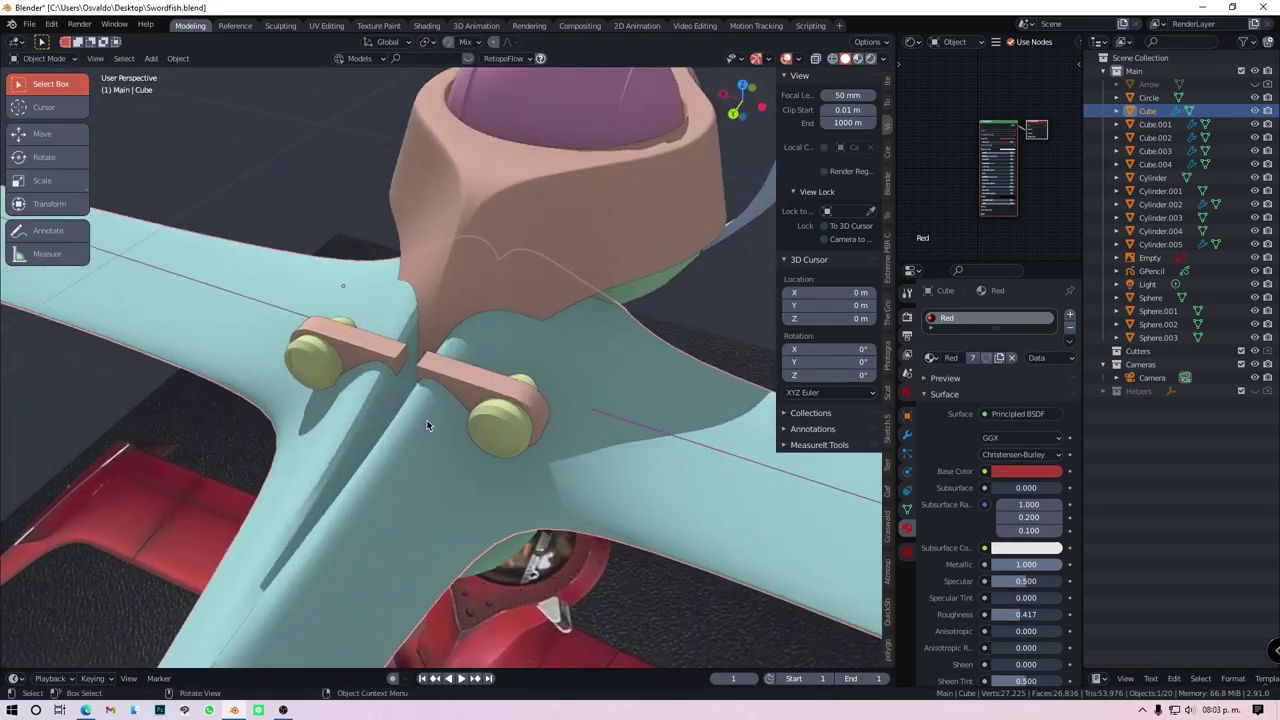
# Add a loop cut to the wing Cube and shift the new edges along Y
pyautogui.moveTo(426, 425)
pyautogui.mouseDown(button='middle')
pyautogui.moveTo(164, 381)
pyautogui.moveTo(452, 529)
pyautogui.mouseUp(button='middle')
pyautogui.hotkey('ctrl', 'Tab')
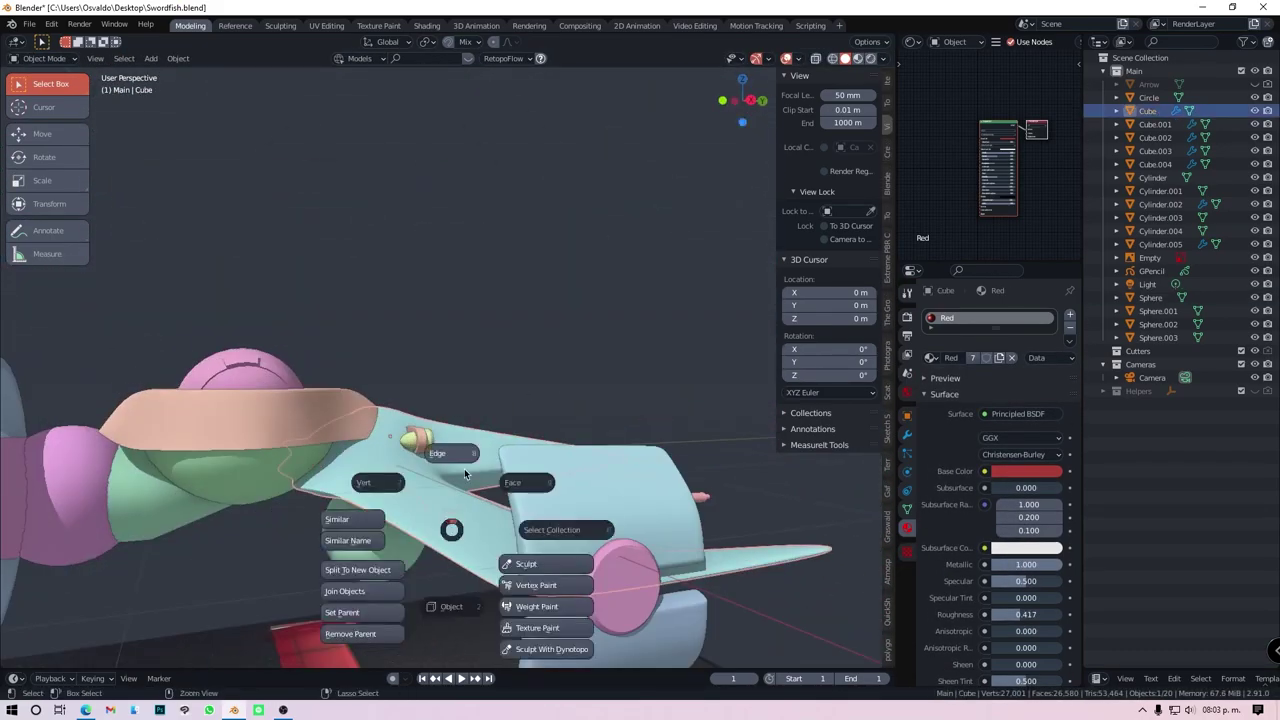
pyautogui.click(465, 474)
pyautogui.press('KP_7')
pyautogui.hotkey('ctrl', 'r')
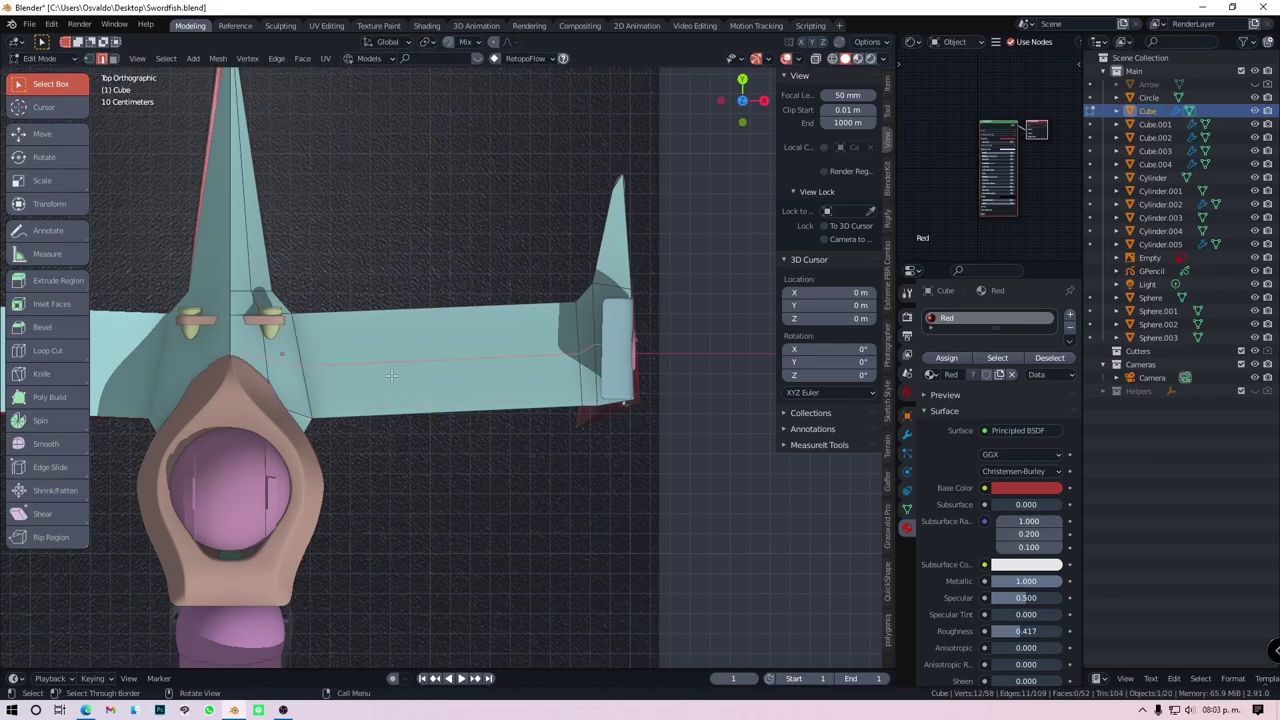
pyautogui.moveTo(391, 375)
pyautogui.mouseDown(button='middle')
pyautogui.moveTo(565, 415)
pyautogui.moveTo(420, 212)
pyautogui.mouseUp(button='middle')
pyautogui.press('g')
pyautogui.press('y')
pyautogui.click(572, 418)
pyautogui.press('Tab')
# Save the file and switch the viewport to material preview
pyautogui.hotkey('ctrl', 's')
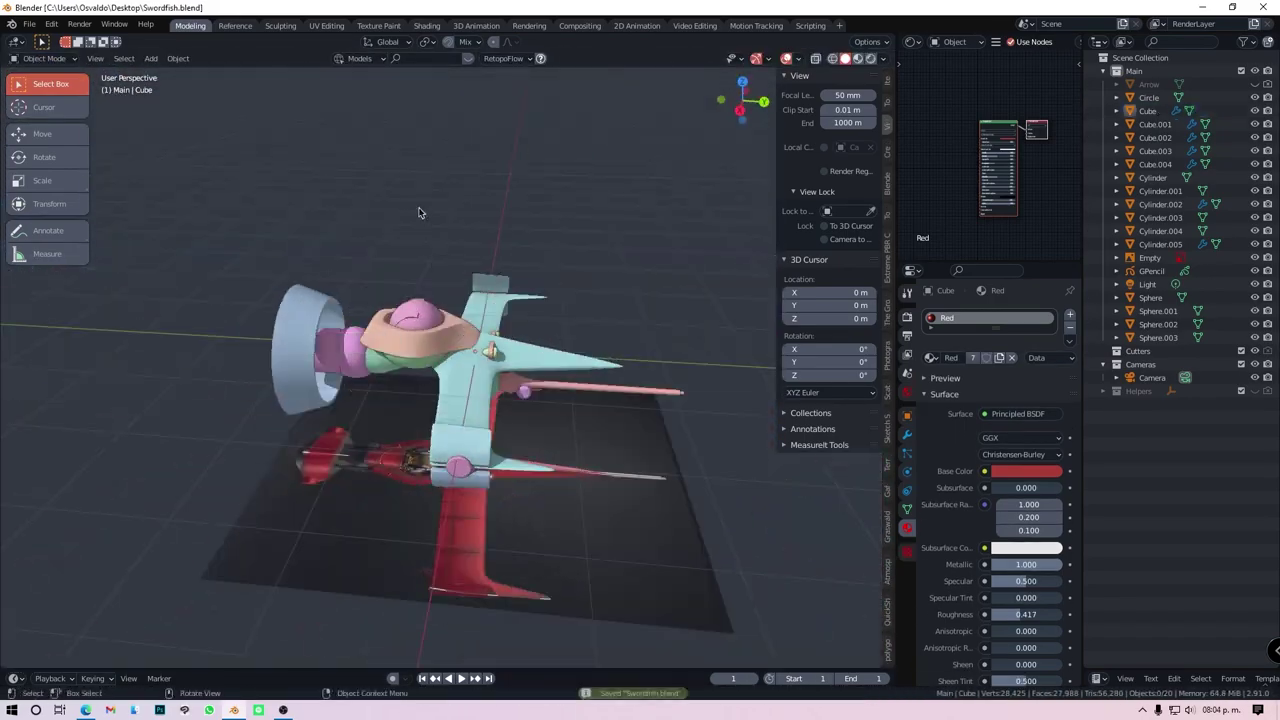
pyautogui.press('z')
pyautogui.scroll(5, 460, 362)
pyautogui.moveTo(460, 362)
pyautogui.mouseDown(button='middle')
pyautogui.moveTo(581, 383)
pyautogui.moveTo(345, 366)
pyautogui.moveTo(420, 330)
pyautogui.mouseUp(button='middle')
# In the Shading workspace, darken the hull piece's base colour and collapse its Principled BSDF node
pyautogui.click(426, 25)
pyautogui.moveTo(560, 220); pyautogui.dragTo(673, 188, button='middle')
pyautogui.click(775, 180)
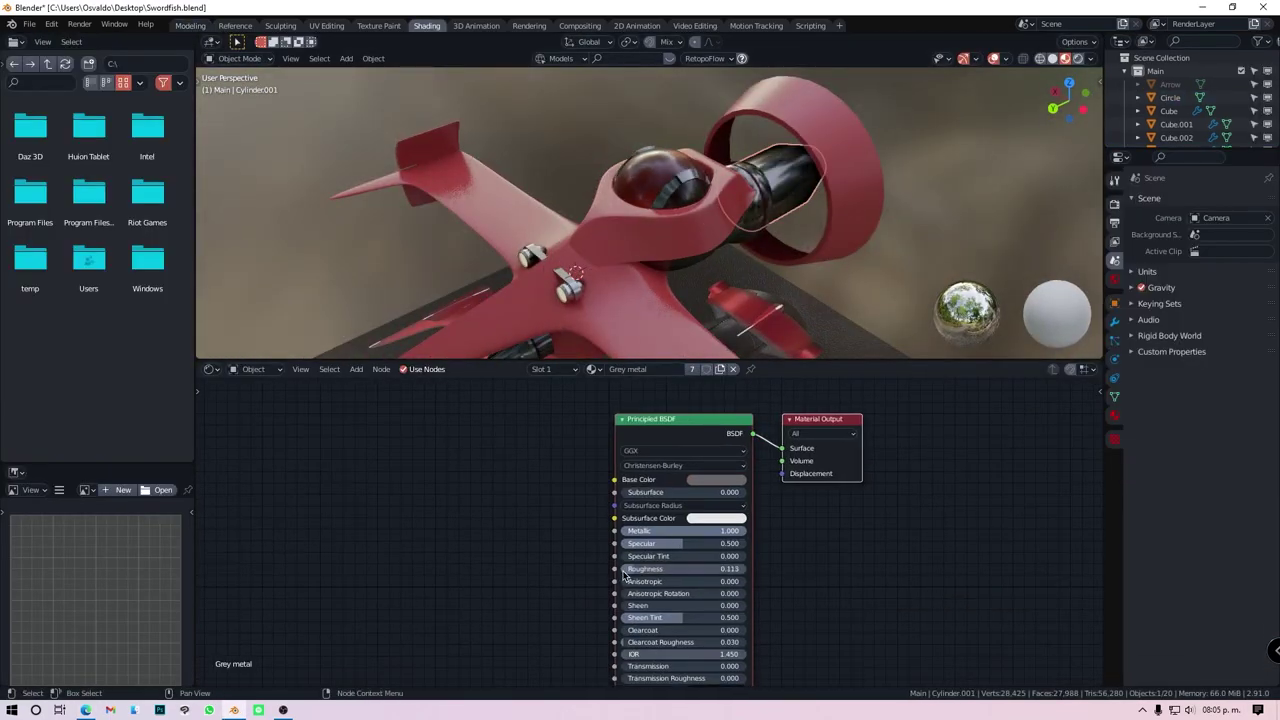
pyautogui.moveTo(600, 300); pyautogui.dragTo(637, 259, button='middle')
pyautogui.click(637, 259)
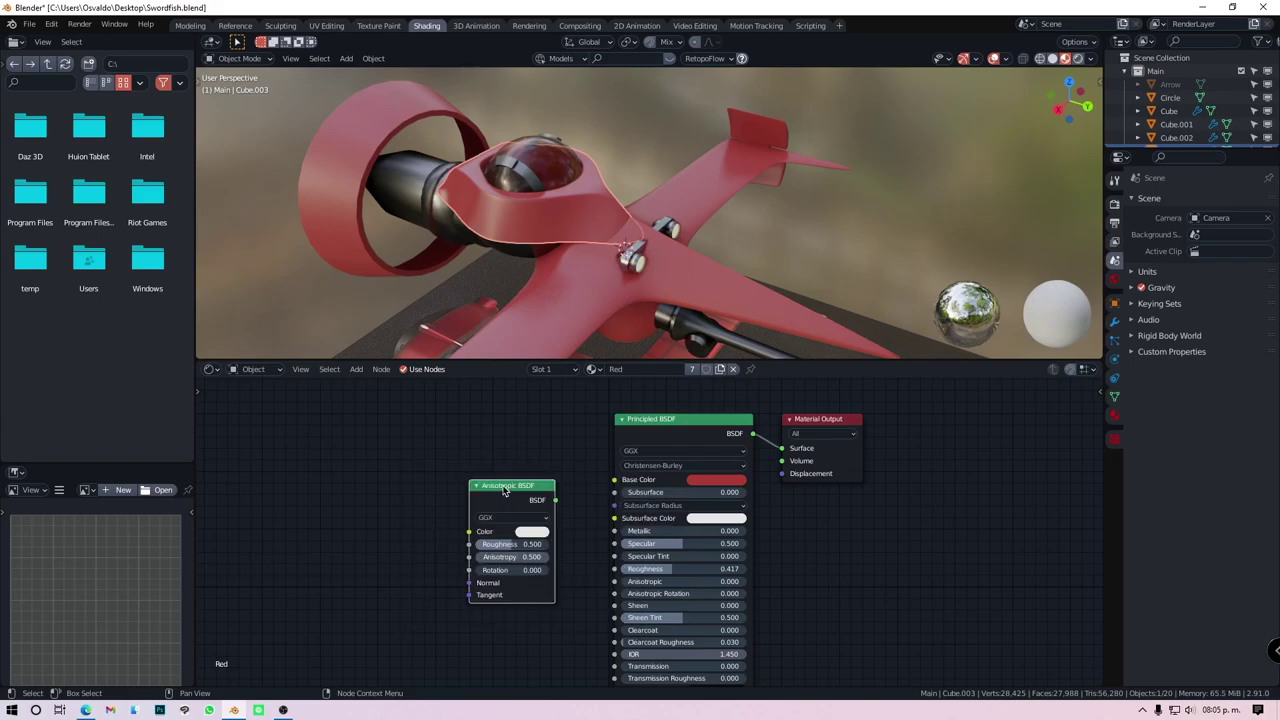
pyautogui.click(470, 433)
pyautogui.moveTo(424, 608); pyautogui.dragTo(436, 568, button='middle')
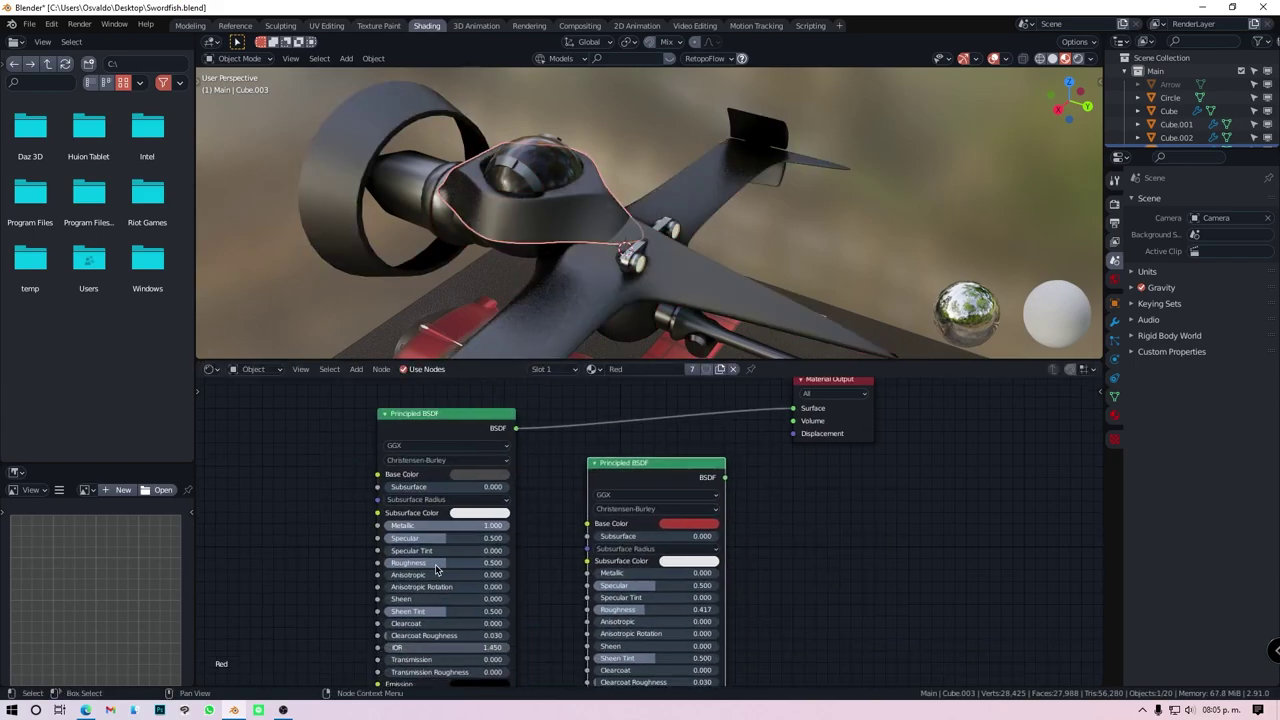
pyautogui.press('h')
pyautogui.scroll(-2, 619, 548)
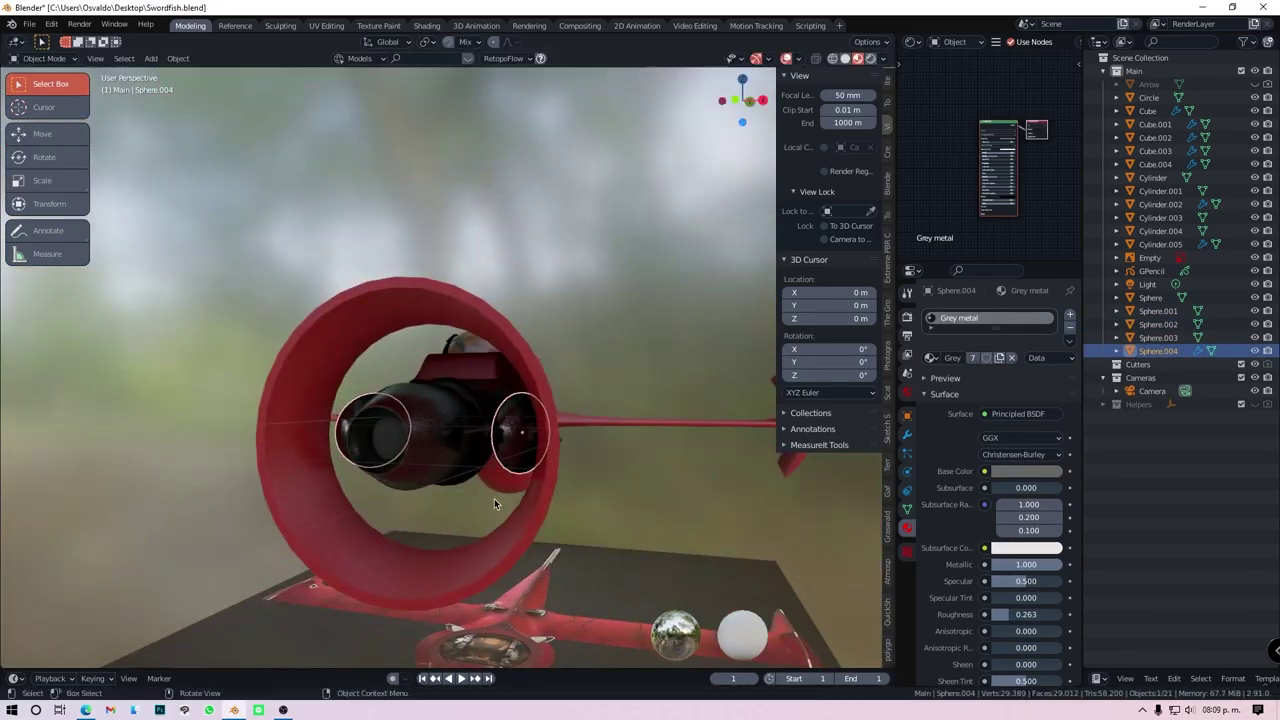
# Duplicate the grey metal sphere and place the copy behind the cockpit
pyautogui.moveTo(494, 498)
pyautogui.mouseDown(button='middle')
pyautogui.moveTo(358, 504)
pyautogui.moveTo(256, 440)
pyautogui.moveTo(463, 472)
pyautogui.mouseUp(button='middle')
pyautogui.hotkey('shift', 'd')
pyautogui.click(549, 534)
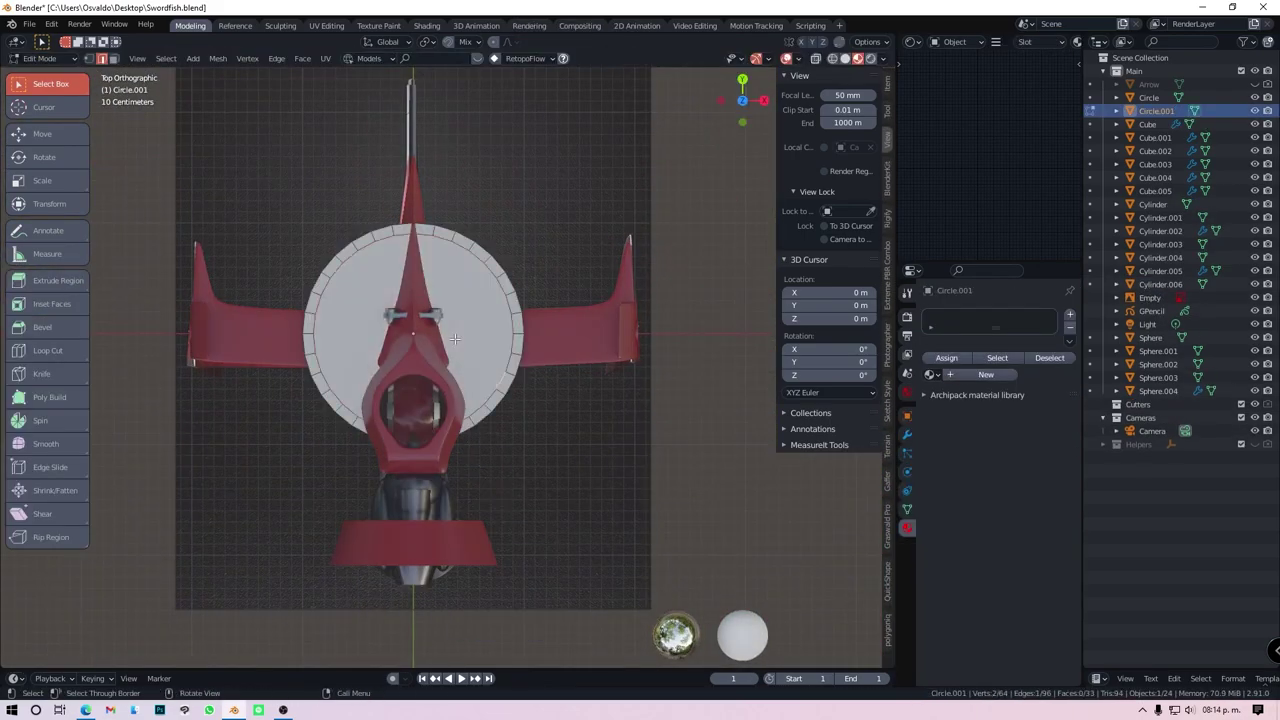
# Keep the ring Circle.001 flattened and raise it along Z behind the cockpit
pyautogui.moveTo(455, 339)
pyautogui.mouseDown(button='middle')
pyautogui.moveTo(483, 350)
pyautogui.moveTo(410, 454)
pyautogui.mouseUp(button='middle')
pyautogui.press('Tab')
pyautogui.press('Escape')
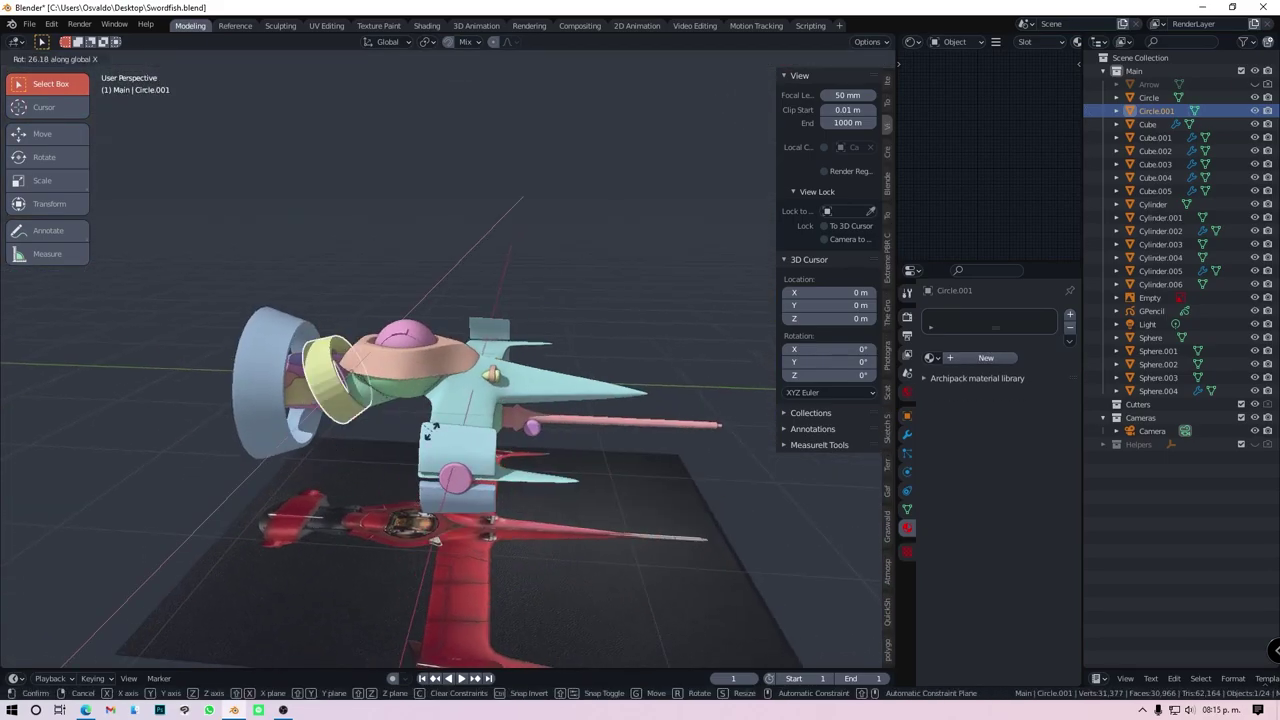
pyautogui.moveTo(548, 447)
pyautogui.mouseDown(button='middle')
pyautogui.moveTo(482, 450)
pyautogui.moveTo(613, 447)
pyautogui.mouseUp(button='middle')
pyautogui.press('g')
pyautogui.press('z')
pyautogui.click(482, 450)
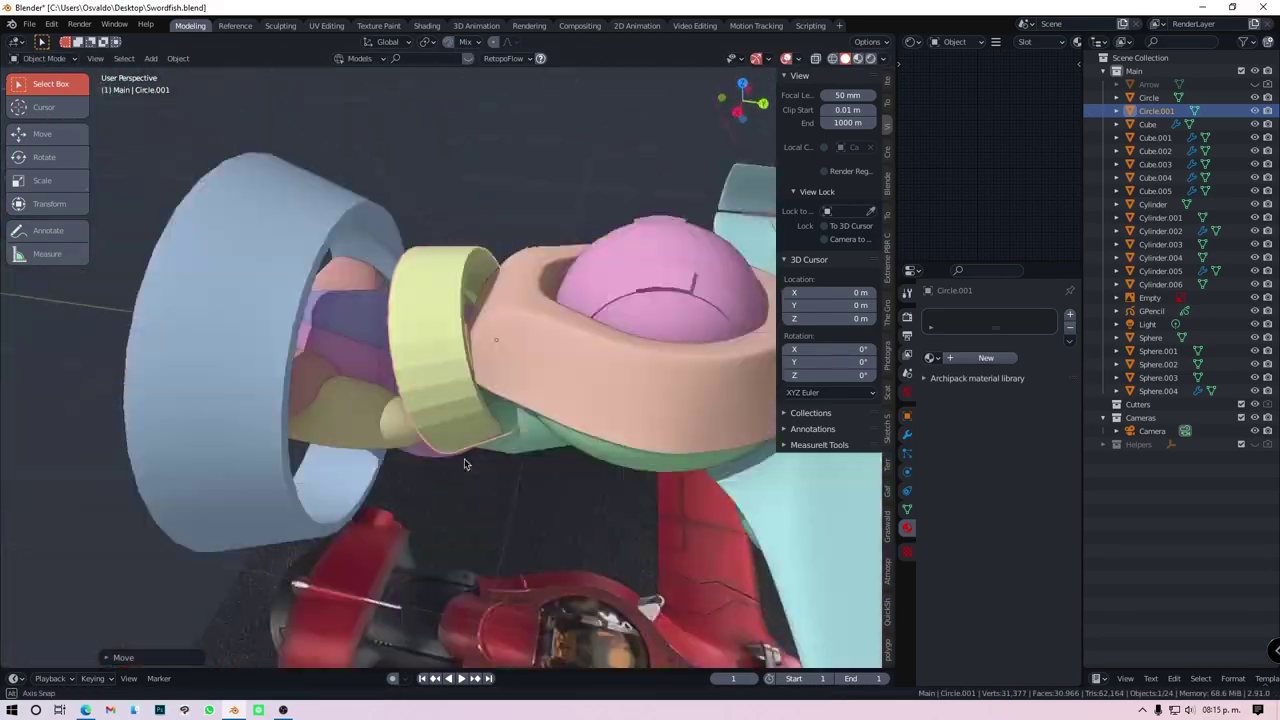
# Tilt the ring from the right-side view
pyautogui.press('KP_3')
pyautogui.press('r')
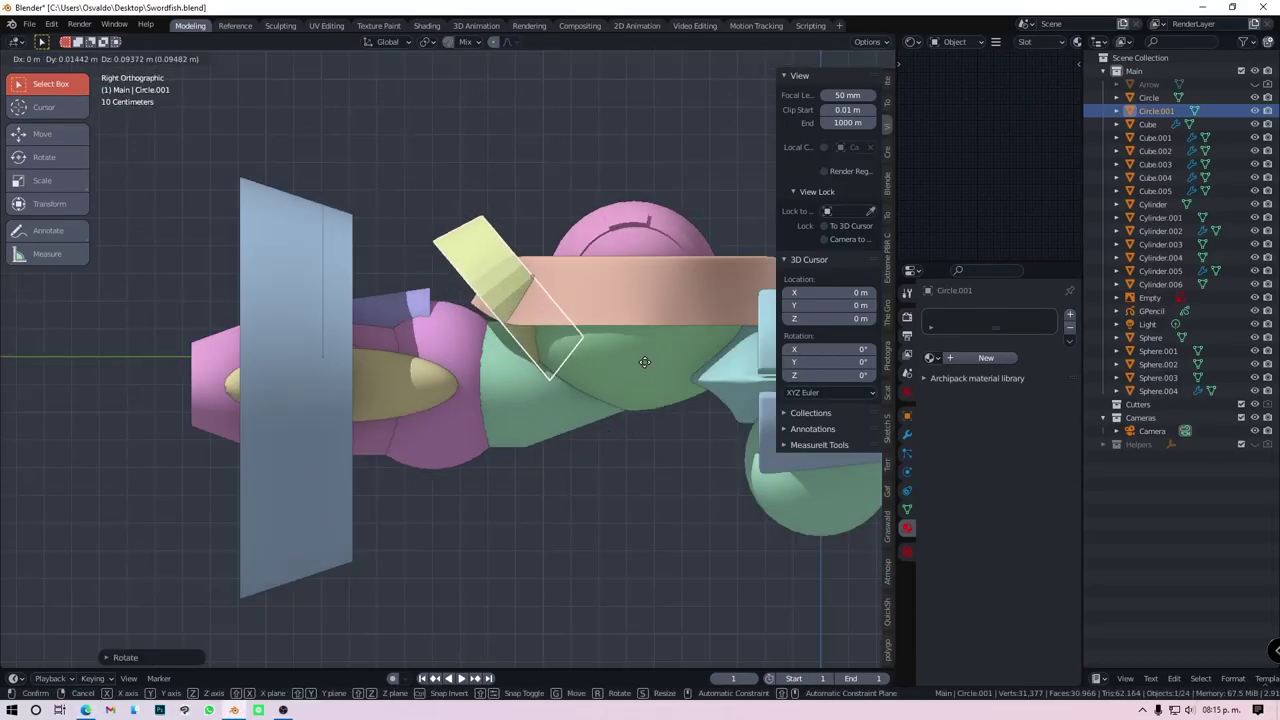
pyautogui.click(645, 362)
pyautogui.press('Tab')
pyautogui.moveTo(645, 362)
pyautogui.mouseDown(button='middle')
pyautogui.moveTo(540, 363)
pyautogui.moveTo(433, 295)
pyautogui.mouseUp(button='middle')
pyautogui.press('Tab')
# Add a cylinder collar, rotate it 90° on X and place it beside the ring
pyautogui.hotkey('shift', 'a')
pyautogui.click(500, 340)
pyautogui.press('r')
pyautogui.press('x')
pyautogui.press('9')
pyautogui.press('0')
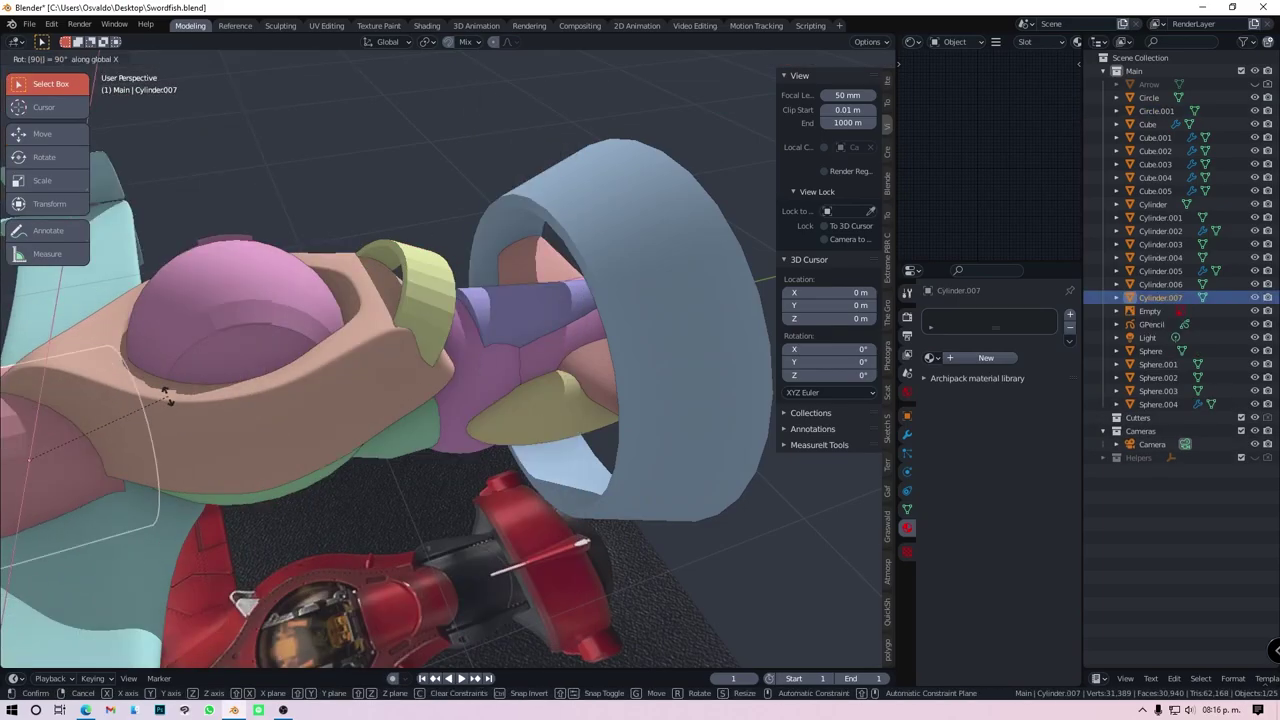
pyautogui.press('Return')
pyautogui.moveTo(168, 398)
pyautogui.mouseDown(button='middle')
pyautogui.moveTo(551, 414)
pyautogui.moveTo(410, 365)
pyautogui.mouseUp(button='middle')
pyautogui.click(568, 427)
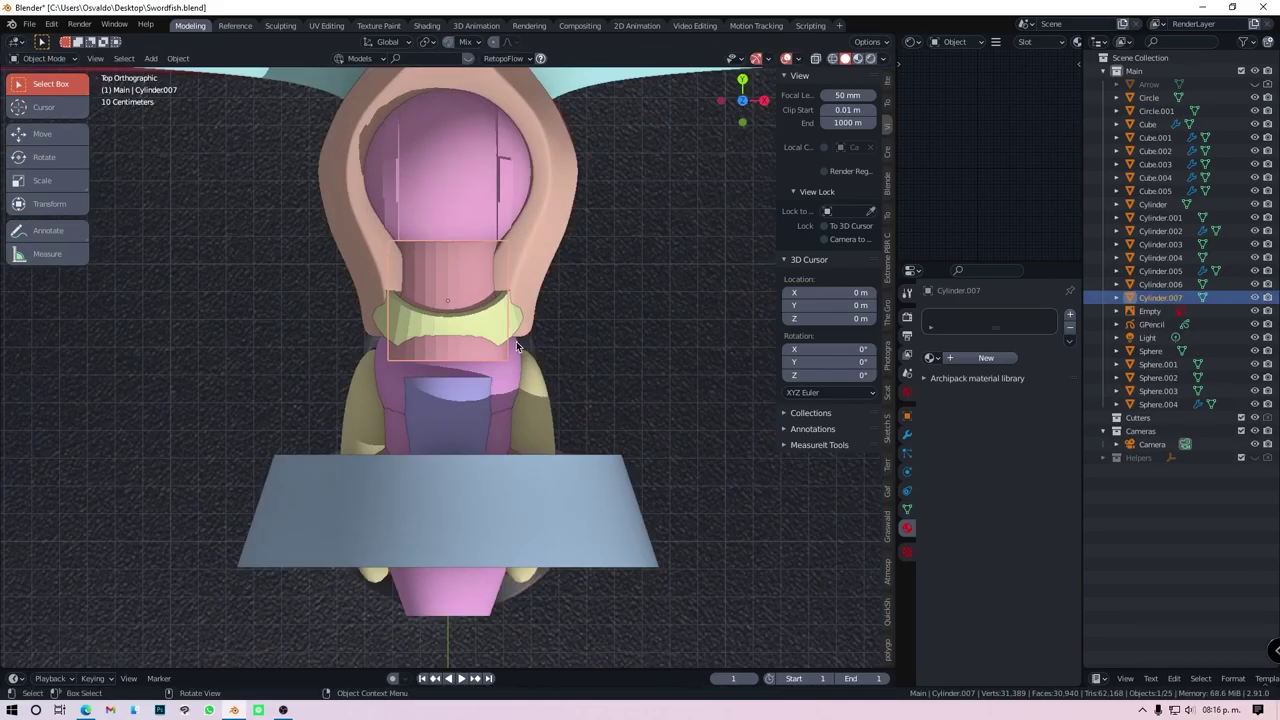
pyautogui.moveTo(568, 427); pyautogui.dragTo(462, 411, button='middle')
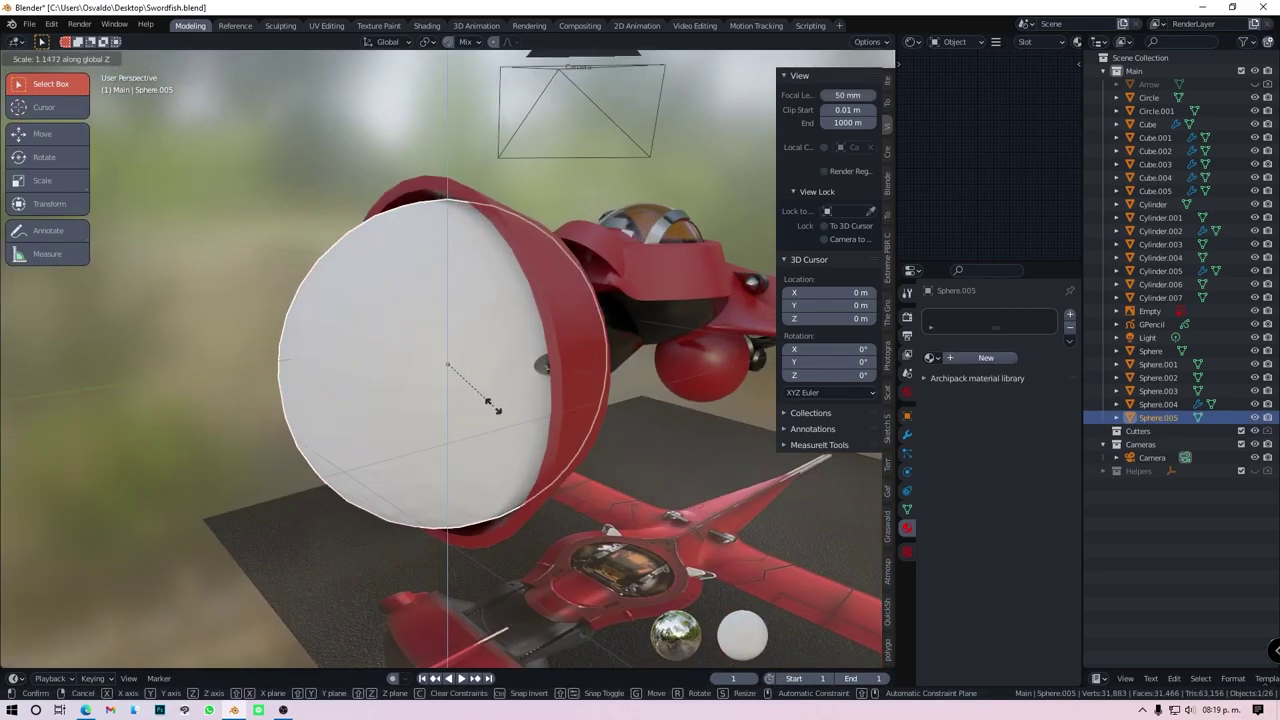
# Scale Sphere.005 along X into the engine housing and shrink the cylinder mesh from top view
pyautogui.press('x')
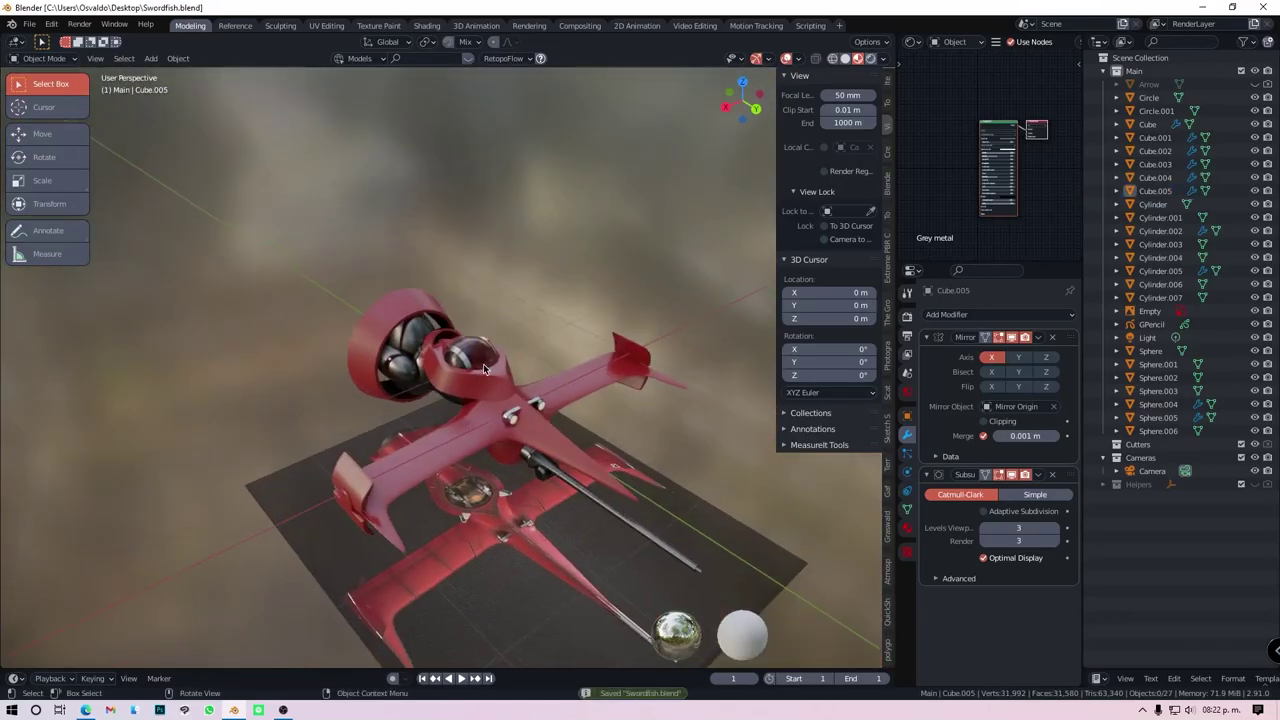
pyautogui.press('Tab')
pyautogui.press('KP_7')
pyautogui.press('s')
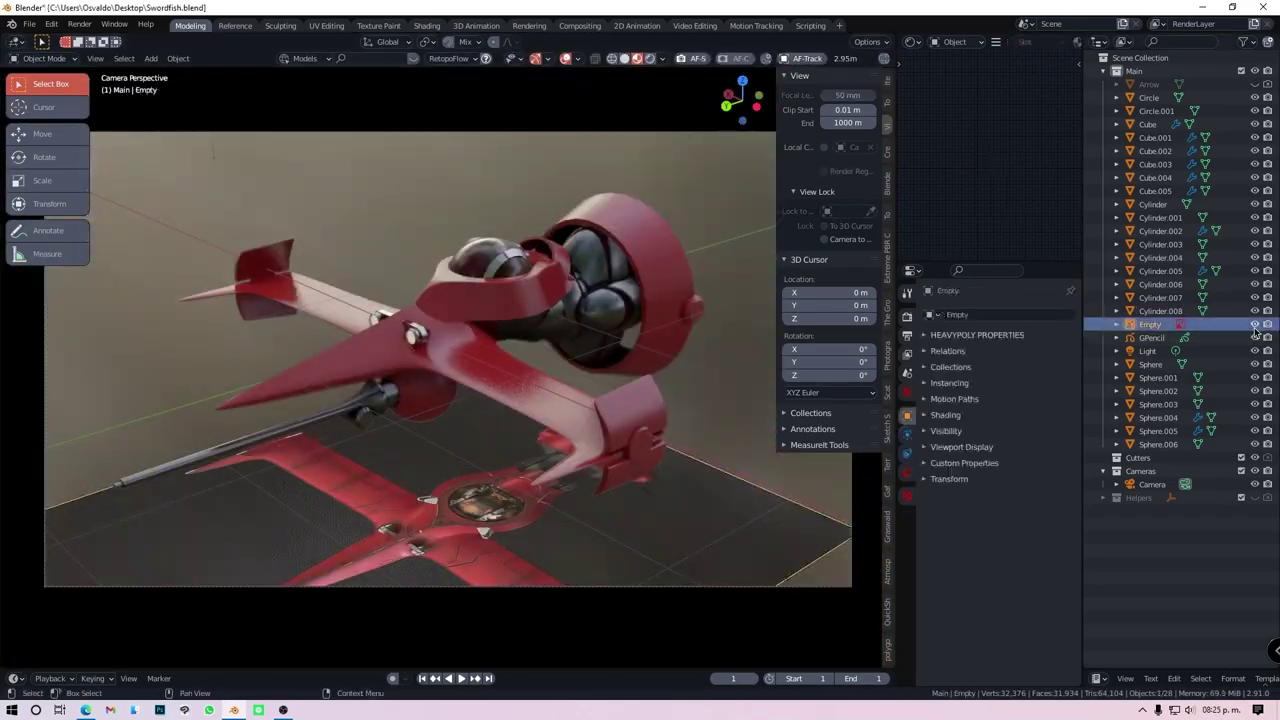
# Hide the Empty, set the area light to 800 W and load an environment image
pyautogui.click(1255, 324)
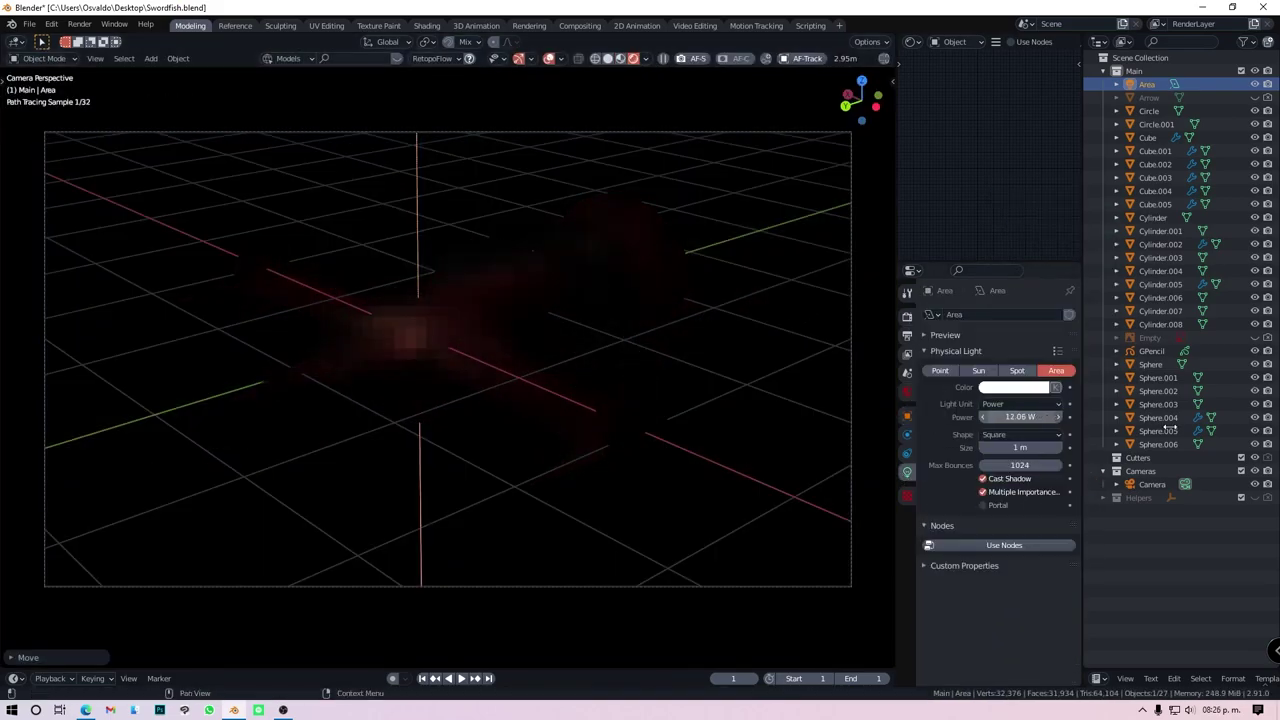
pyautogui.moveTo(1015, 416); pyautogui.dragTo(990, 416)
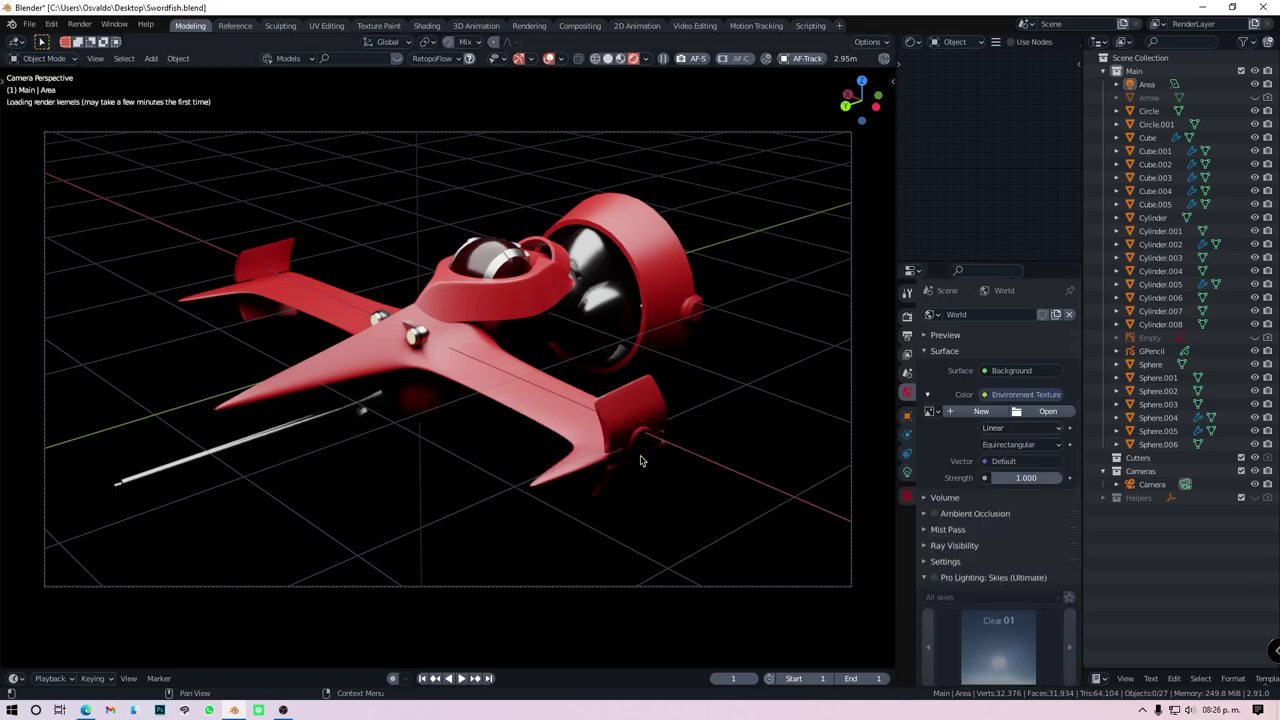
pyautogui.click(1045, 411)
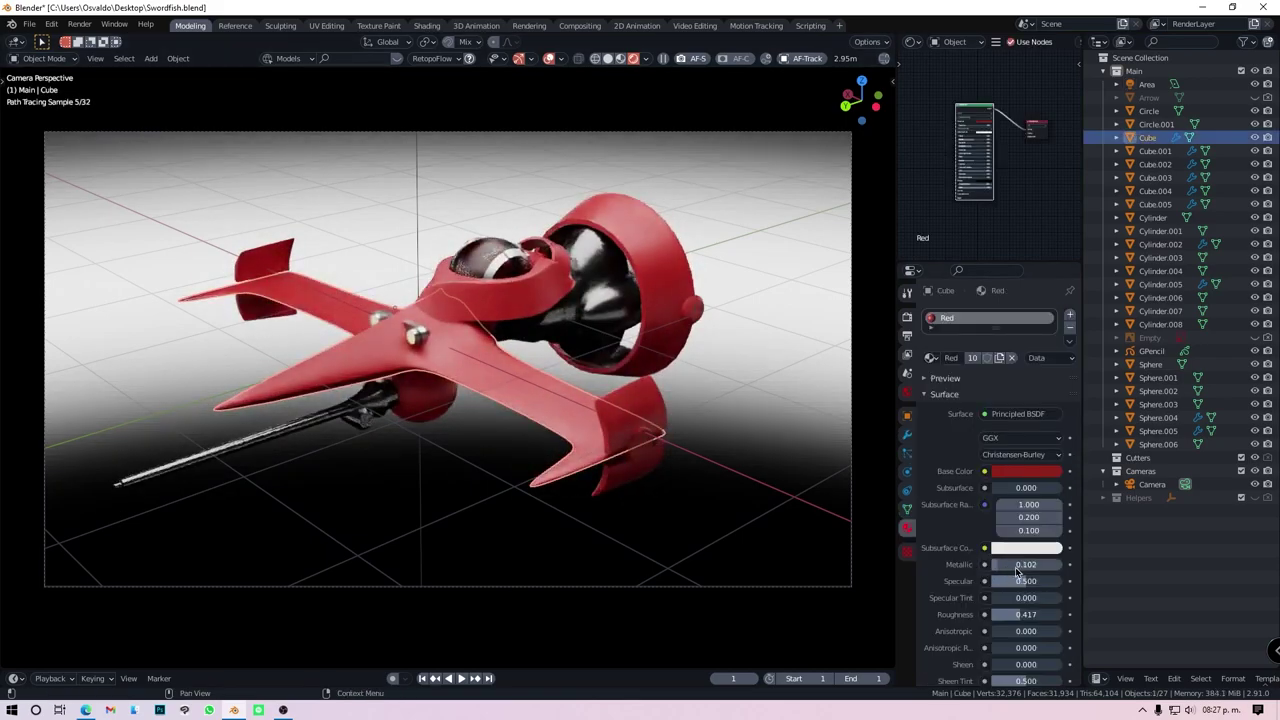
# Raise the Red material's Metallic to 0.398 and enable Pro Lighting Studio's vehicle preset
pyautogui.moveTo(1015, 570); pyautogui.dragTo(1039, 569)
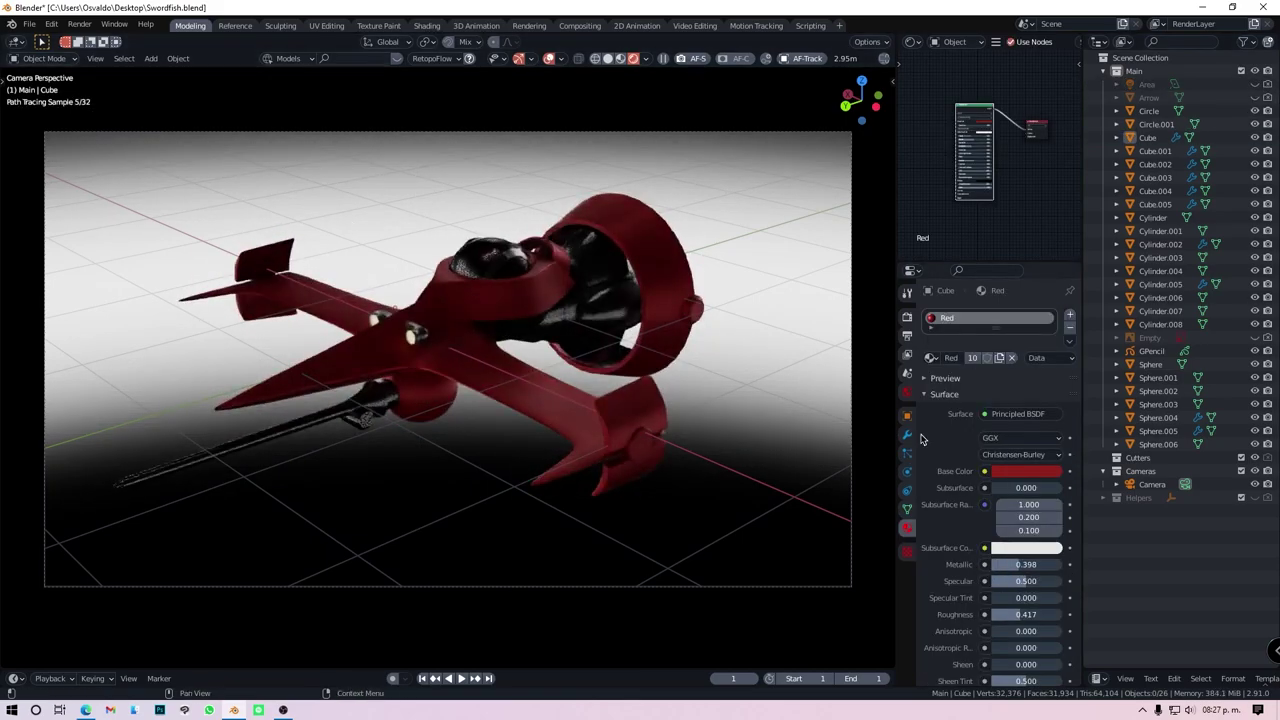
pyautogui.click(936, 616)
pyautogui.scroll(-5, 990, 500)
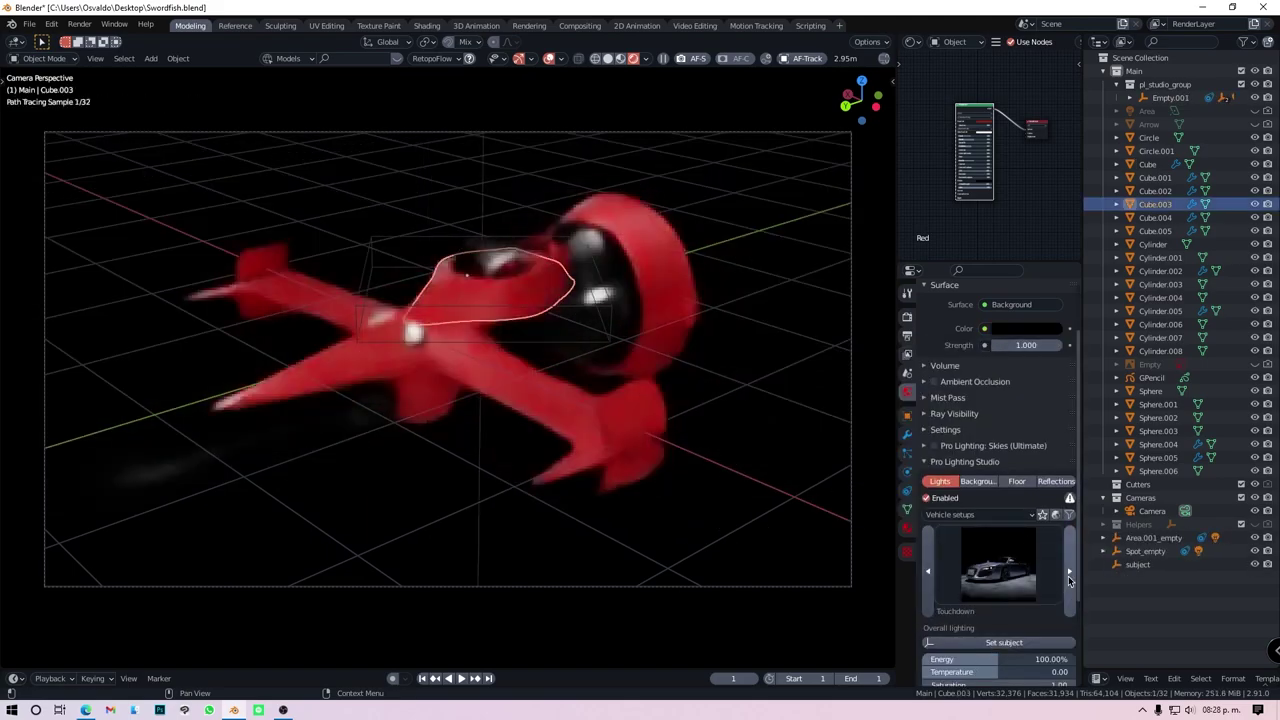
pyautogui.click(1069, 573)
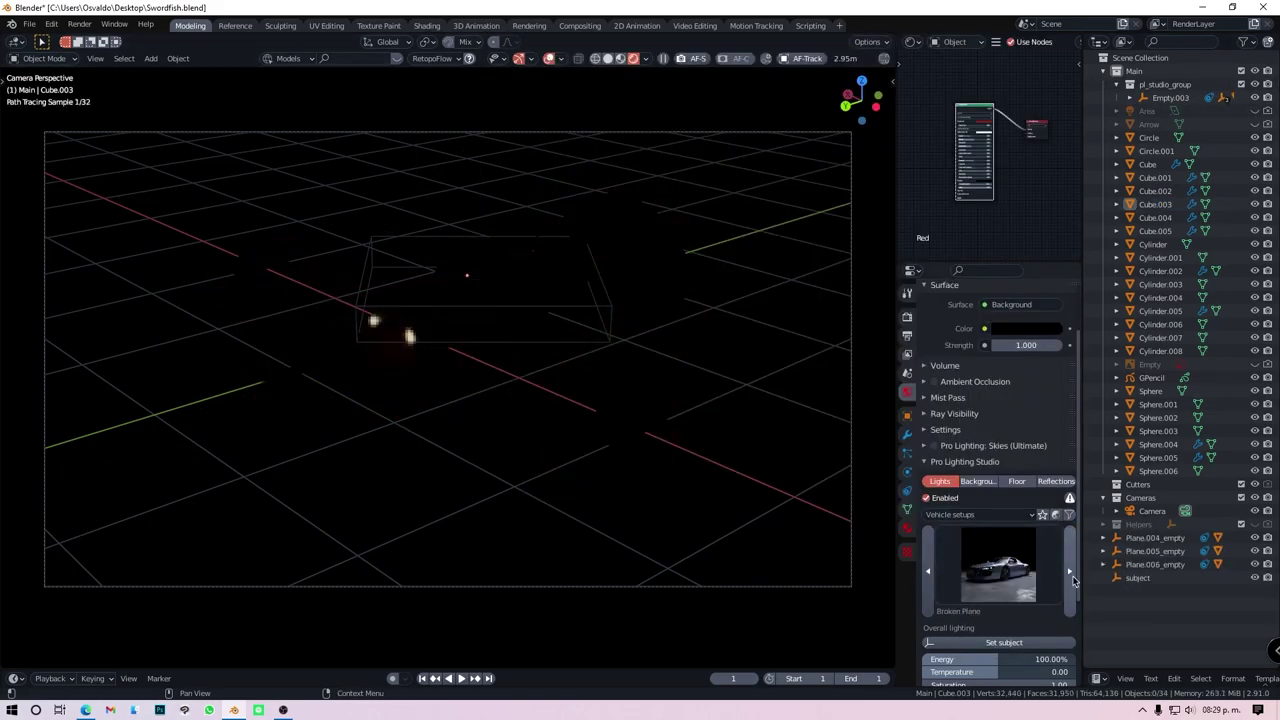
# Leave the camera view and undo the area light move
pyautogui.moveTo(779, 474); pyautogui.dragTo(525, 436, button='middle')
pyautogui.hotkey('shift', 'a')
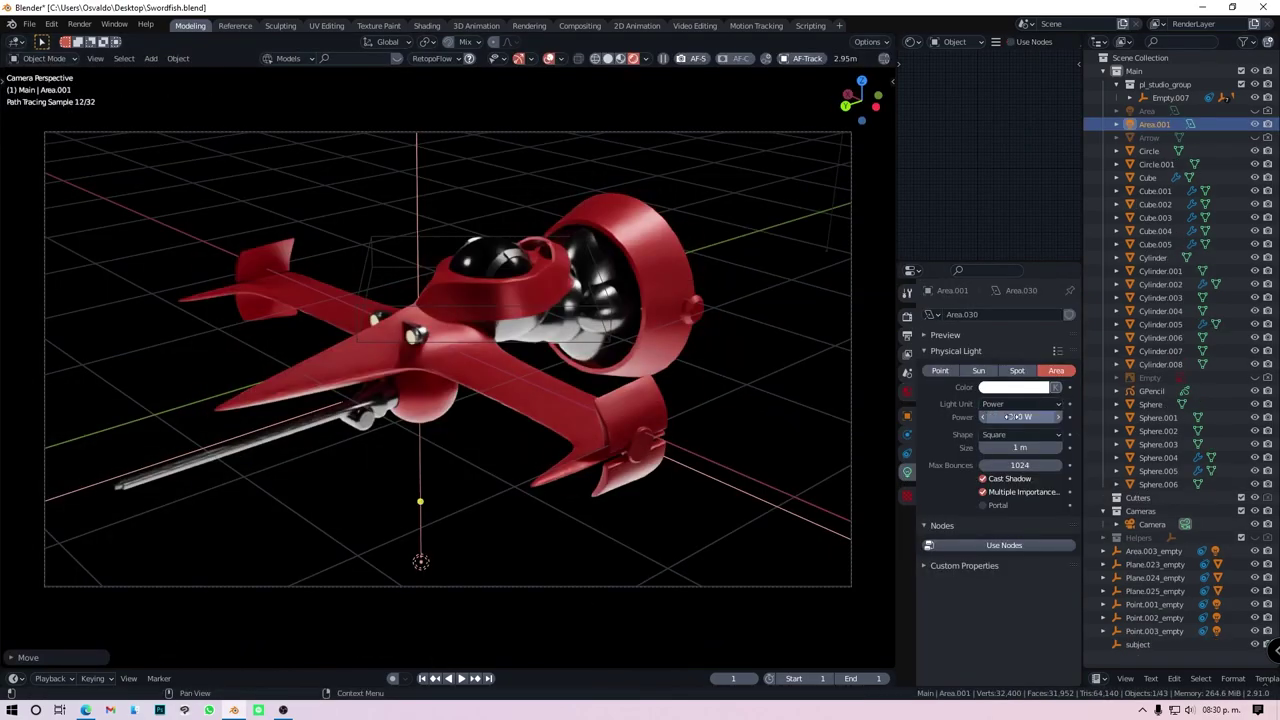
pyautogui.hotkey('ctrl', 'z')
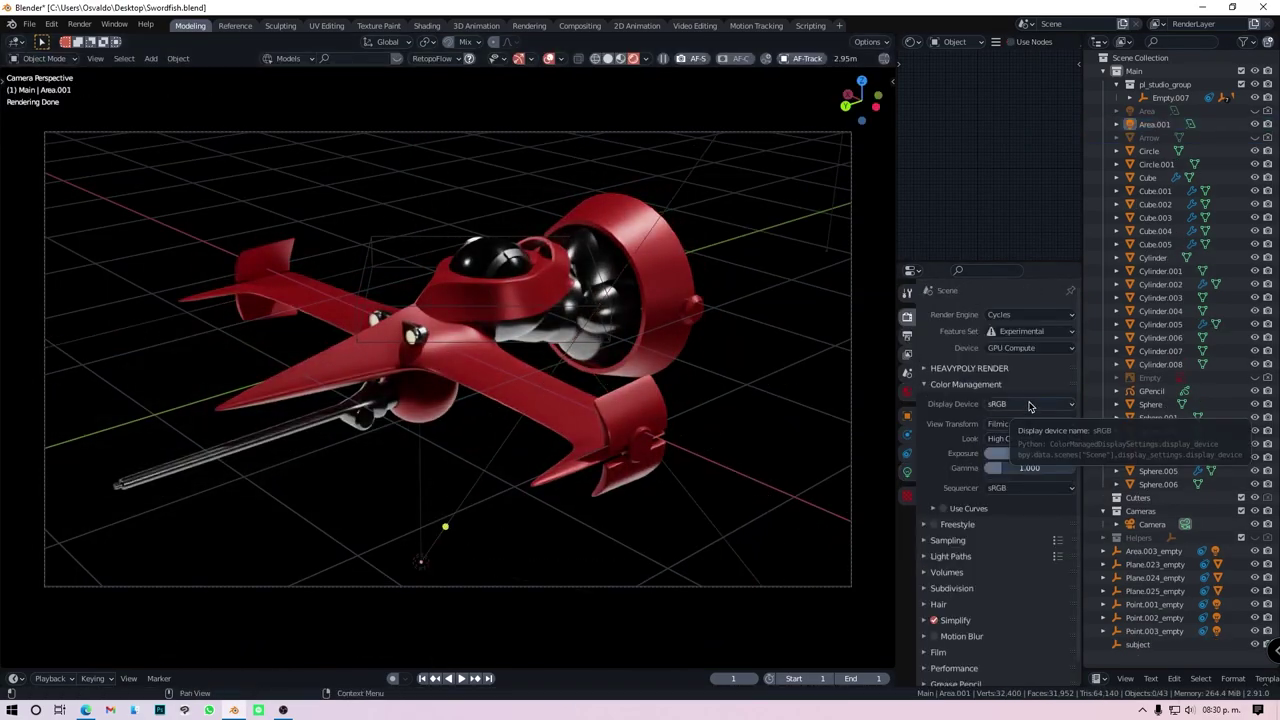
# Make the world a blue Nishita sky with Ozone 10, Strength 0.1, sun intensity 0.6
pyautogui.moveTo(1003, 300); pyautogui.dragTo(1043, 298)
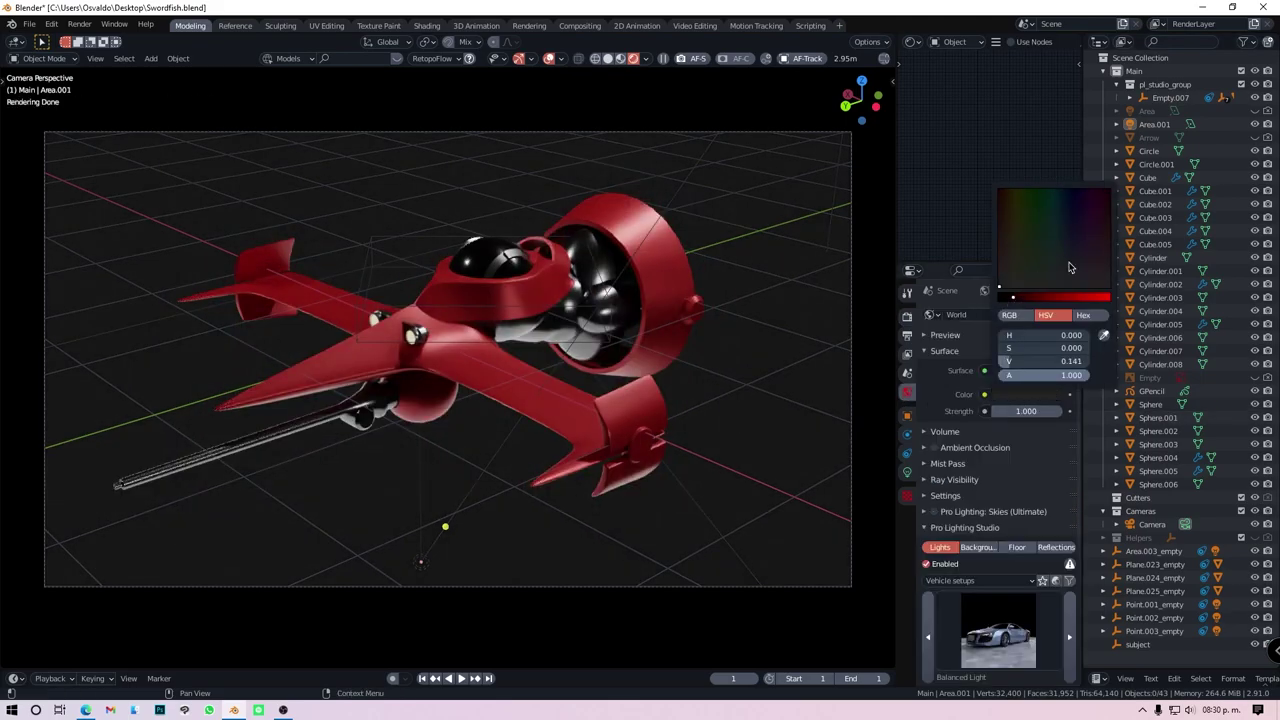
pyautogui.click(1069, 249)
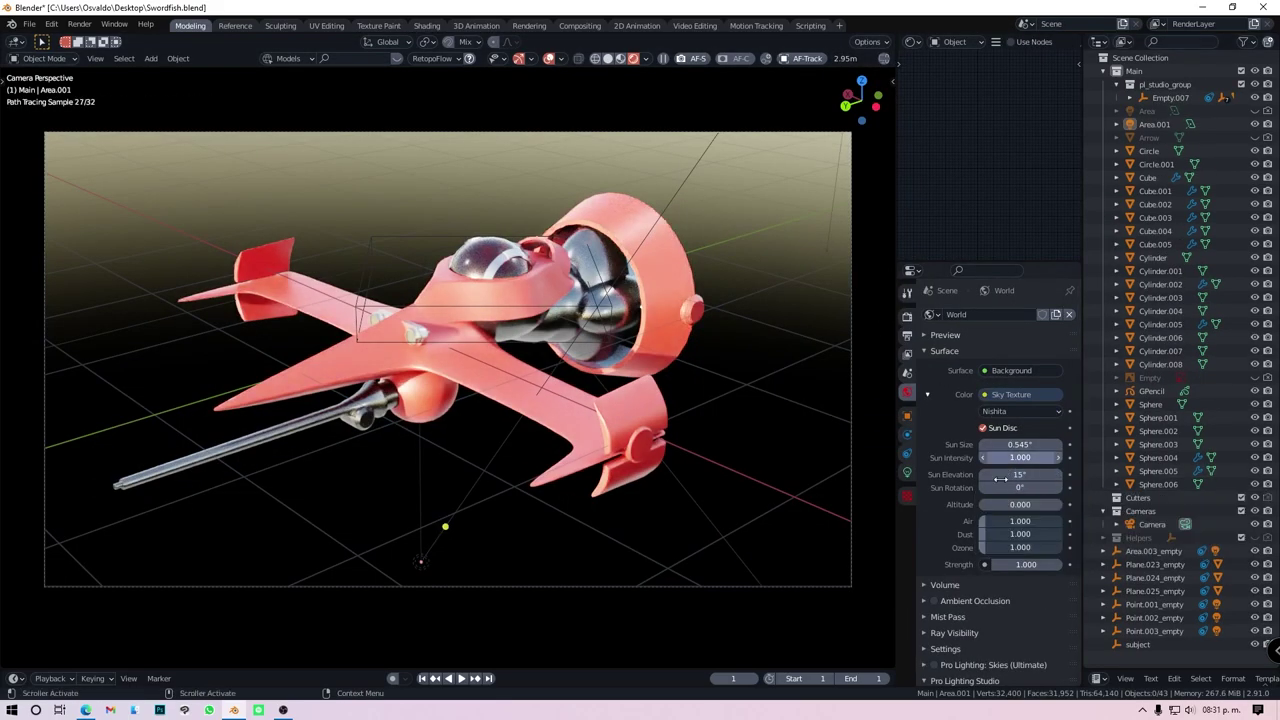
pyautogui.moveTo(1007, 560); pyautogui.dragTo(1045, 548)
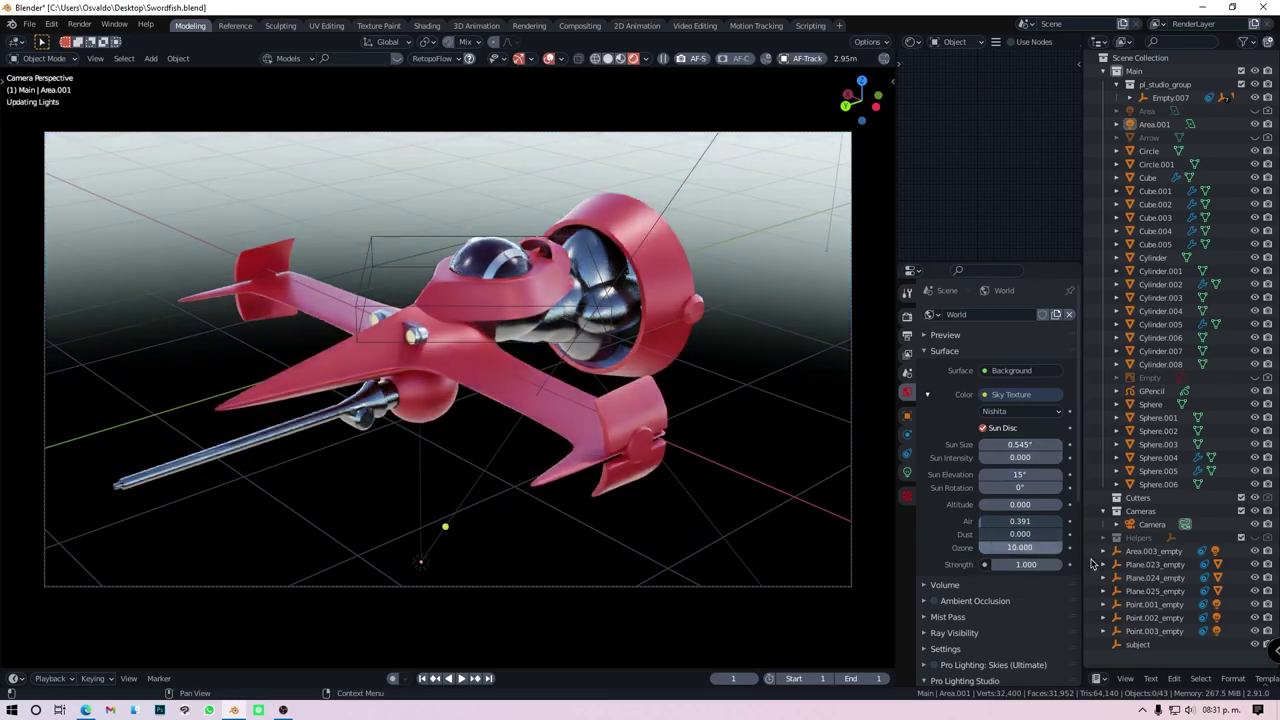
pyautogui.doubleClick(1022, 564)
pyautogui.write('0.1')
pyautogui.press('Return')
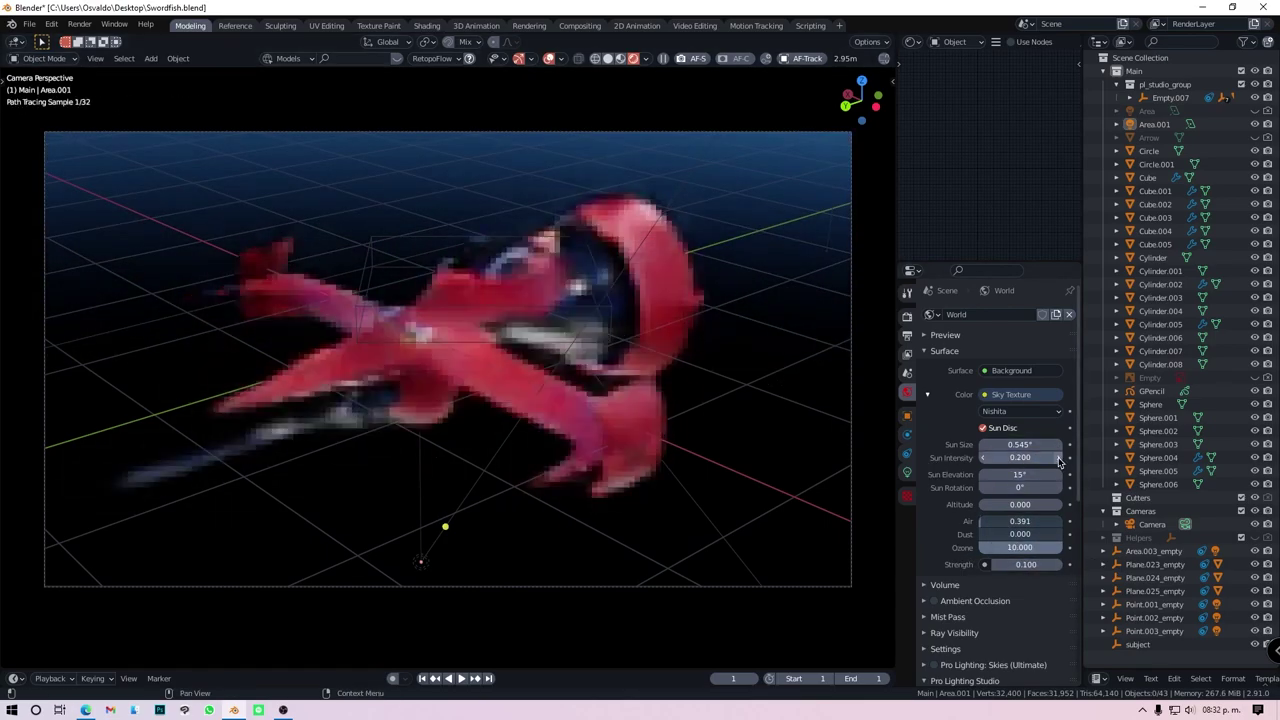
pyautogui.click(1060, 458)
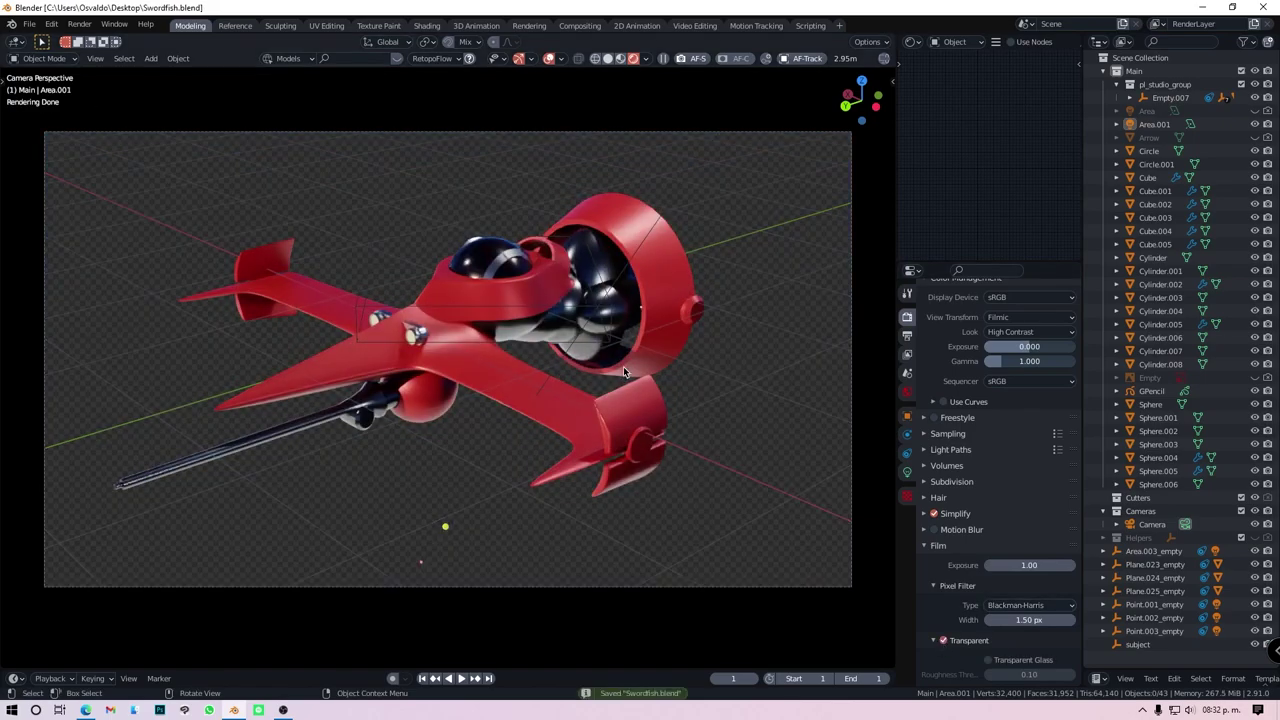
# Add a 112.2 mW point light for the cockpit and render the frame
pyautogui.click(566, 342)
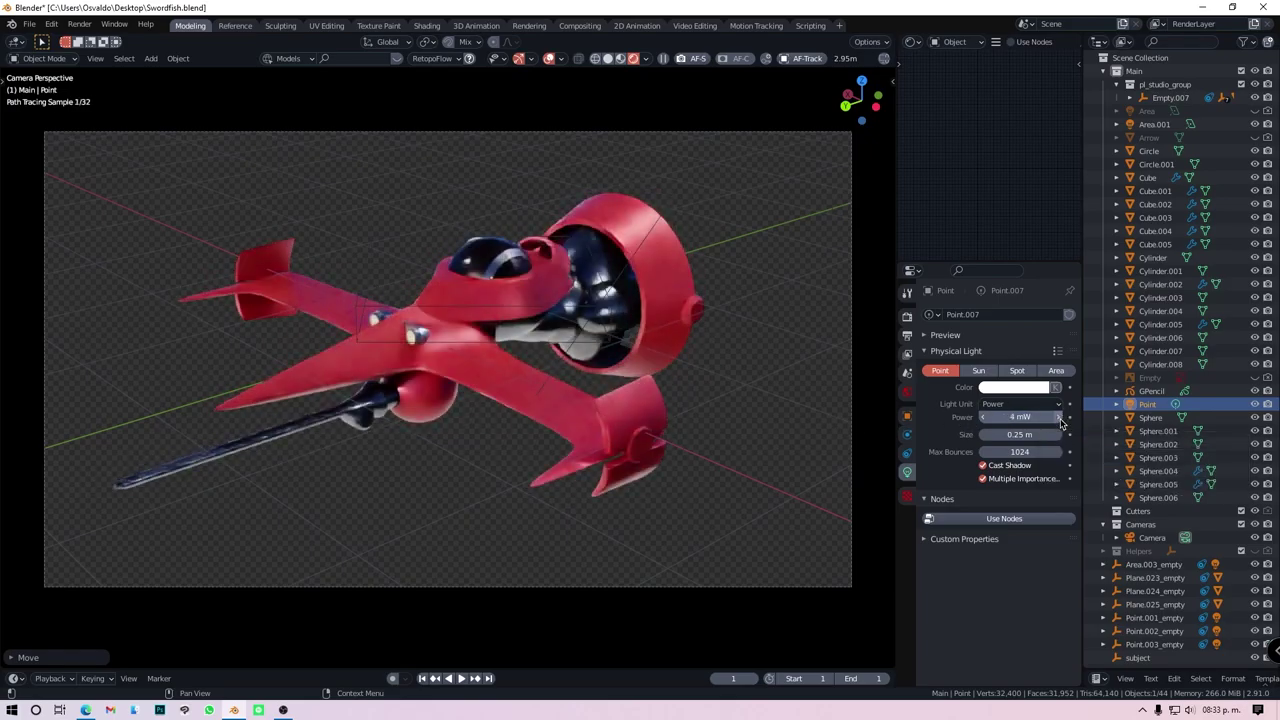
pyautogui.moveTo(1062, 420); pyautogui.dragTo(1096, 428)
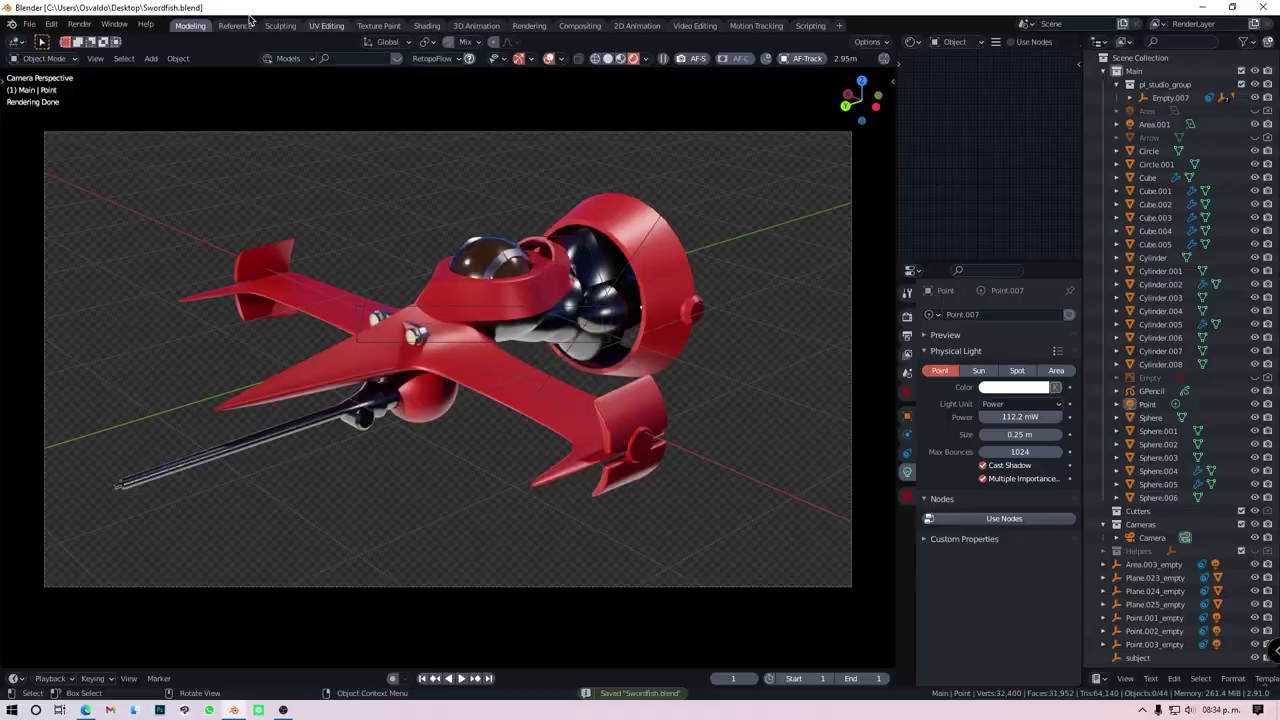
pyautogui.click(79, 23)
pyautogui.click(105, 40)
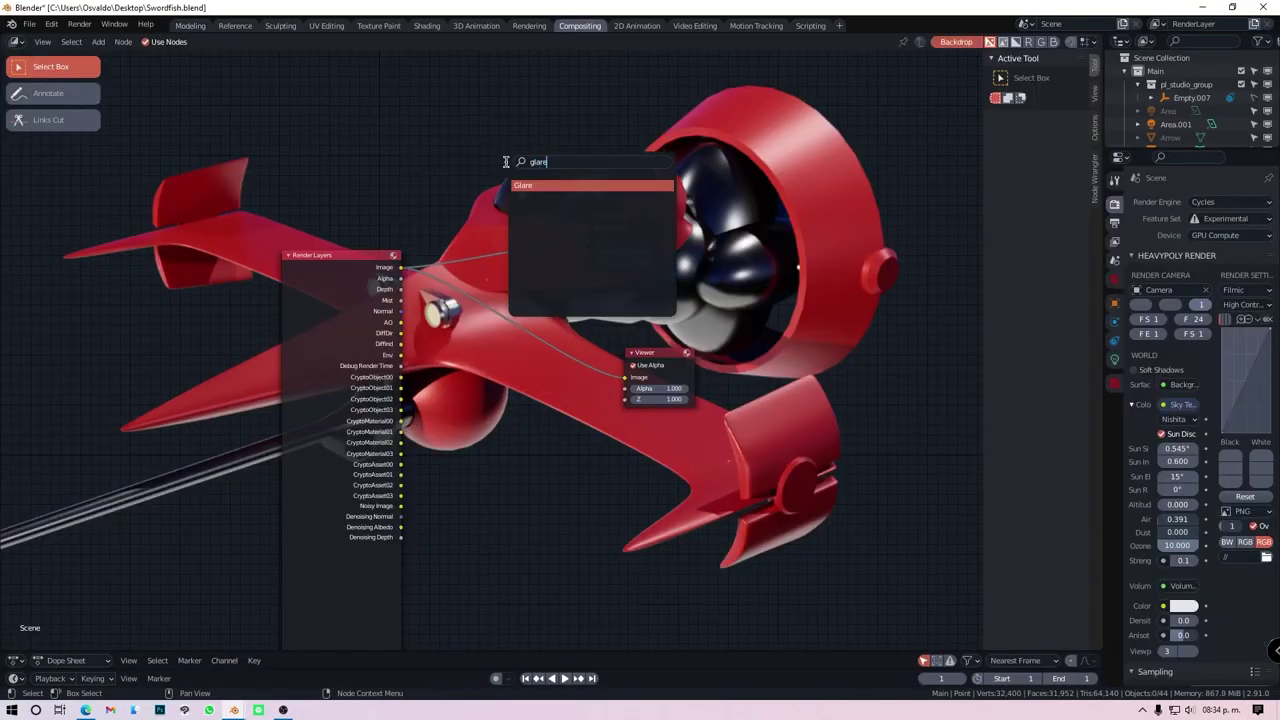
# Set the Fog Glow Glare threshold to 0.1, show the render and save it as an image
pyautogui.scroll(3, 547, 155)
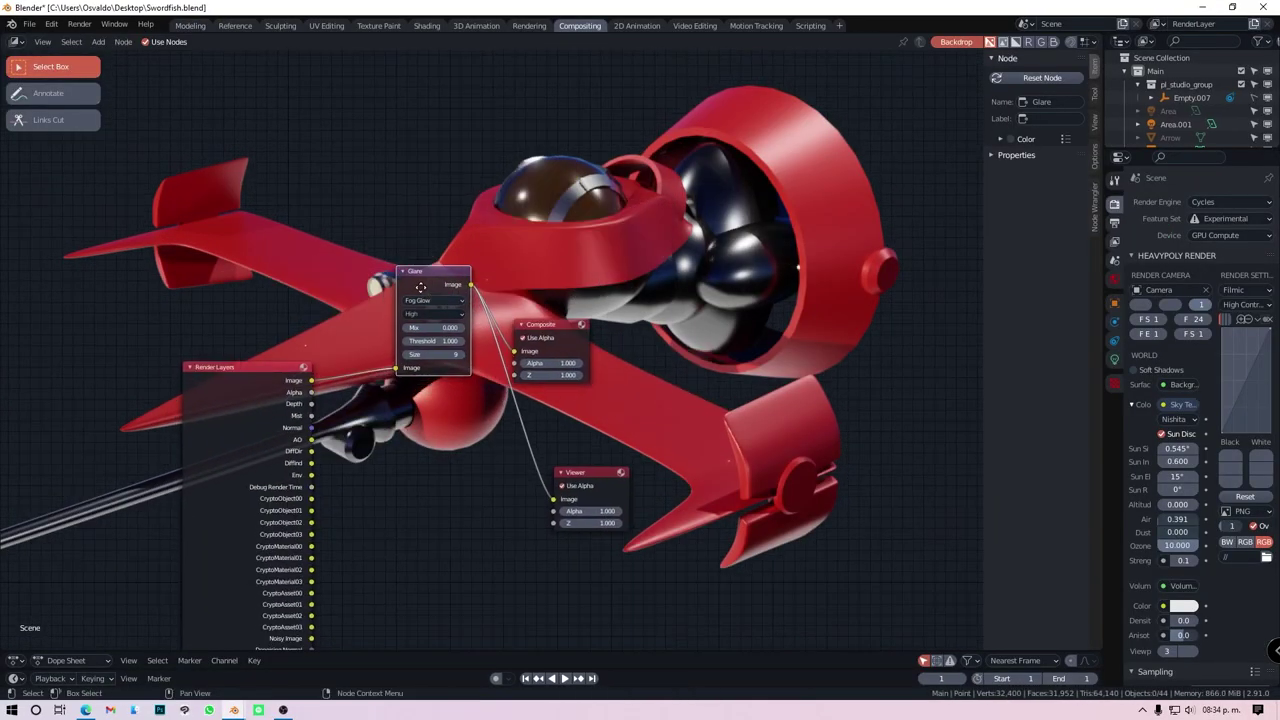
pyautogui.doubleClick(400, 288)
pyautogui.write('0.1')
pyautogui.press('Return')
pyautogui.scroll(-3, 434, 292)
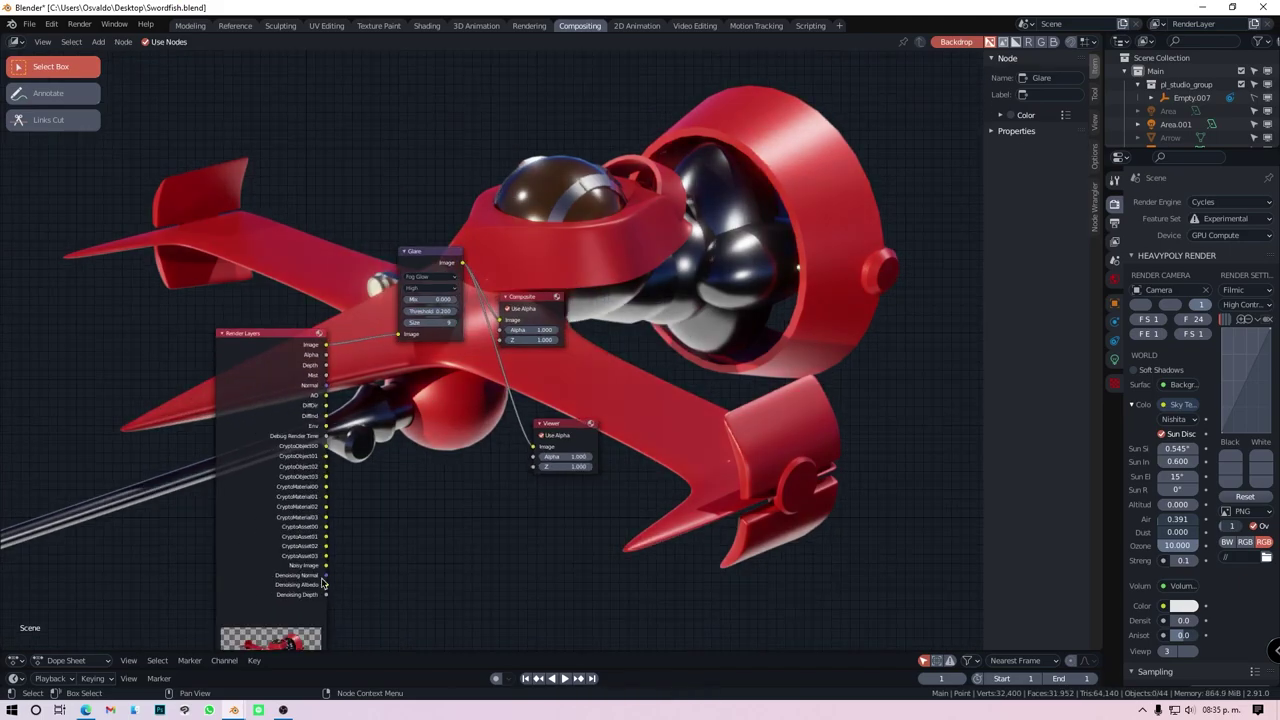
pyautogui.press('F11')
pyautogui.hotkey('shift', 'alt', 's')
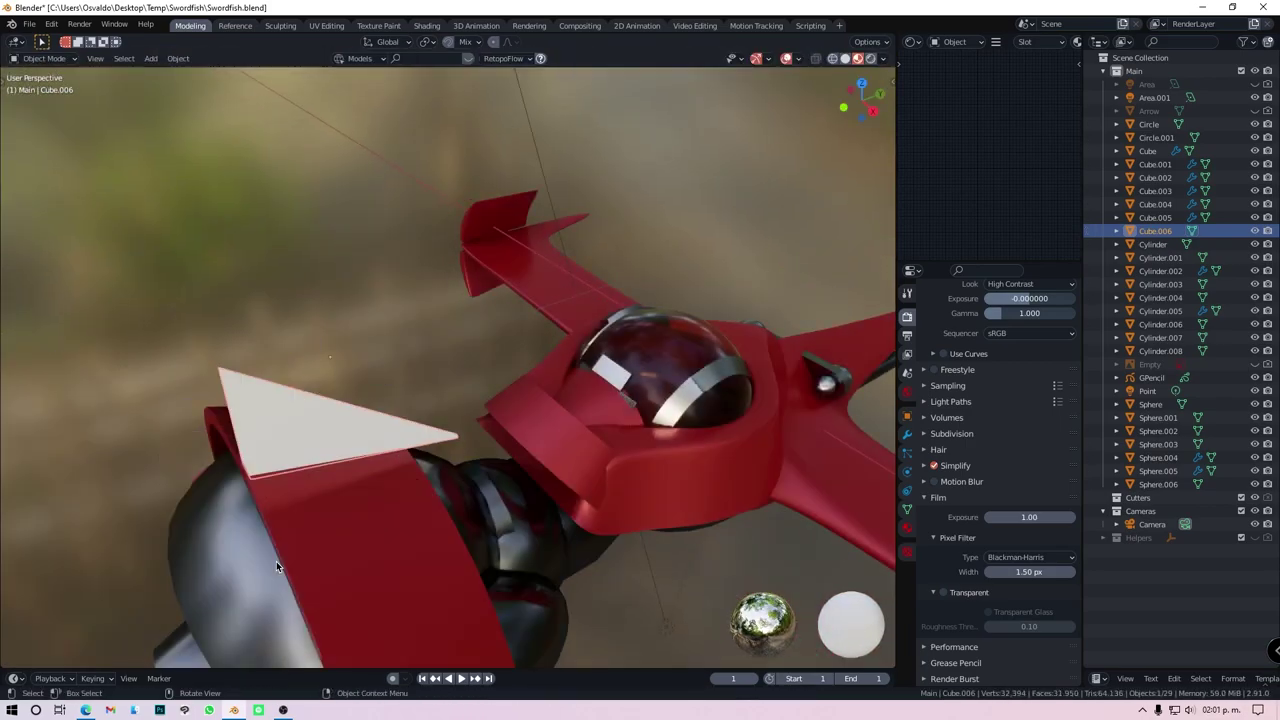
# Move the ship's parts into a new Archive collection
pyautogui.hotkey('shift', 's')
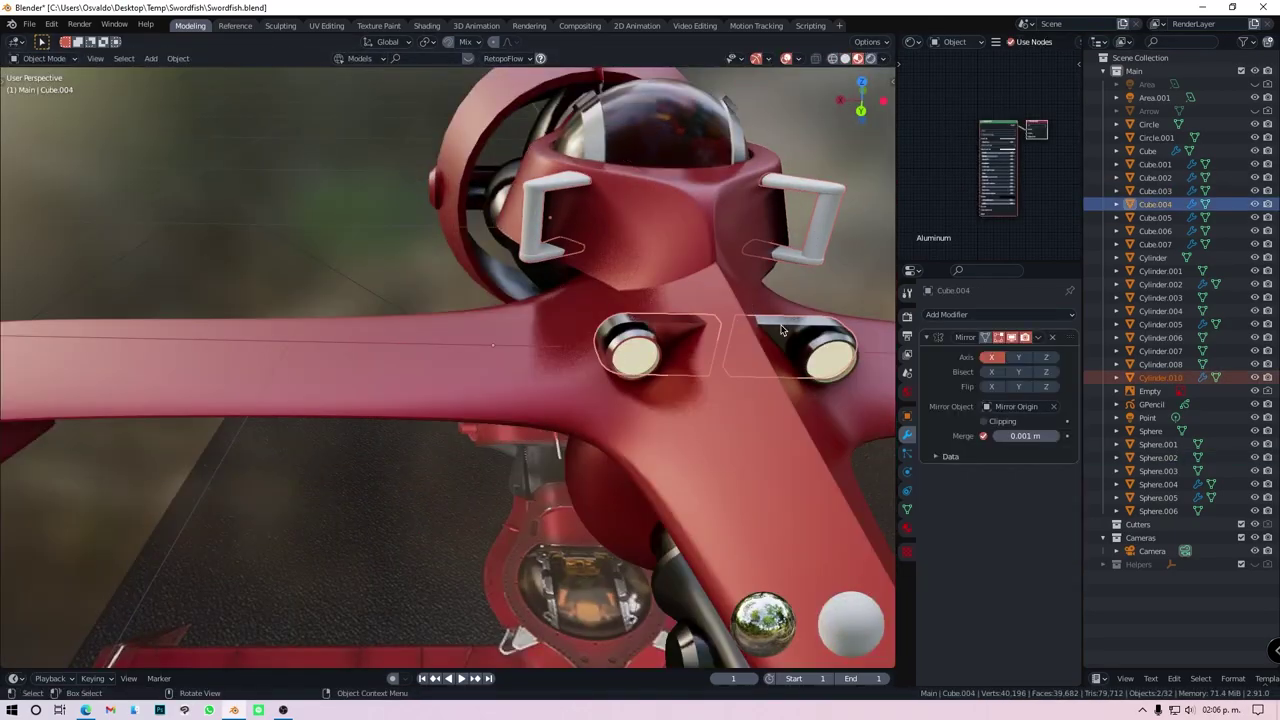
pyautogui.moveTo(785, 332); pyautogui.dragTo(349, 361, button='middle')
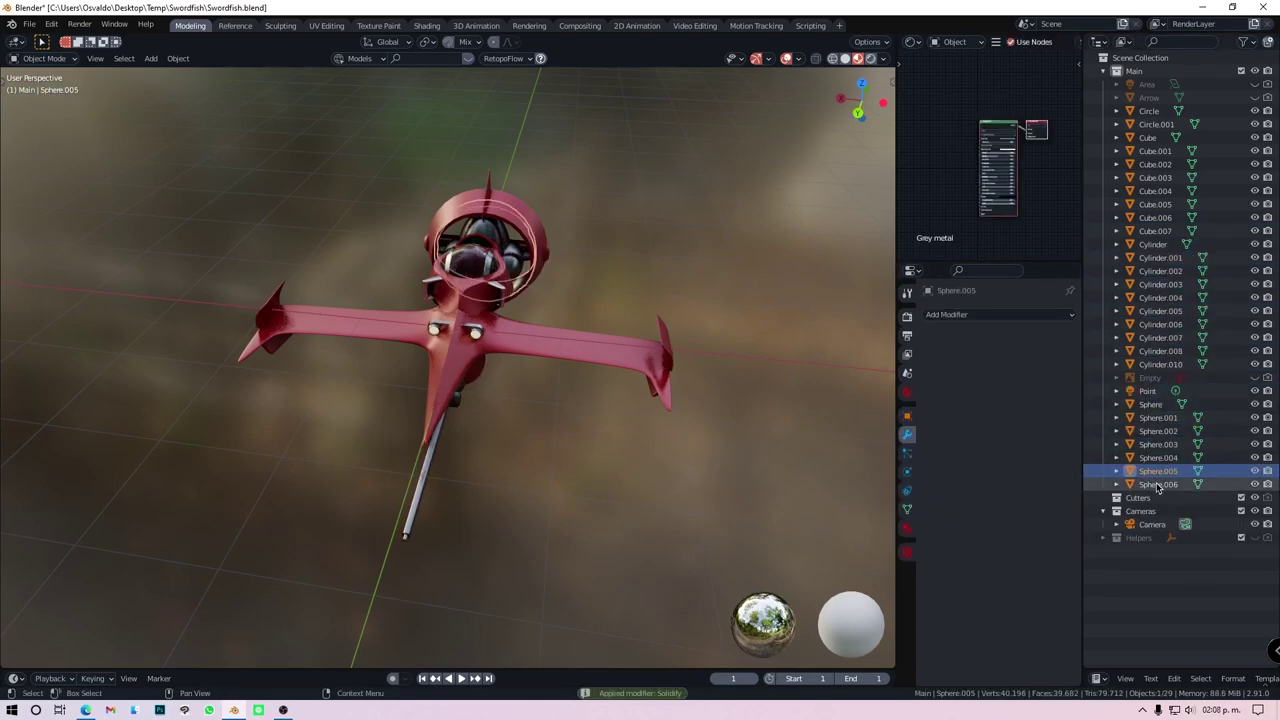
pyautogui.press('Return')
pyautogui.click(1255, 177)
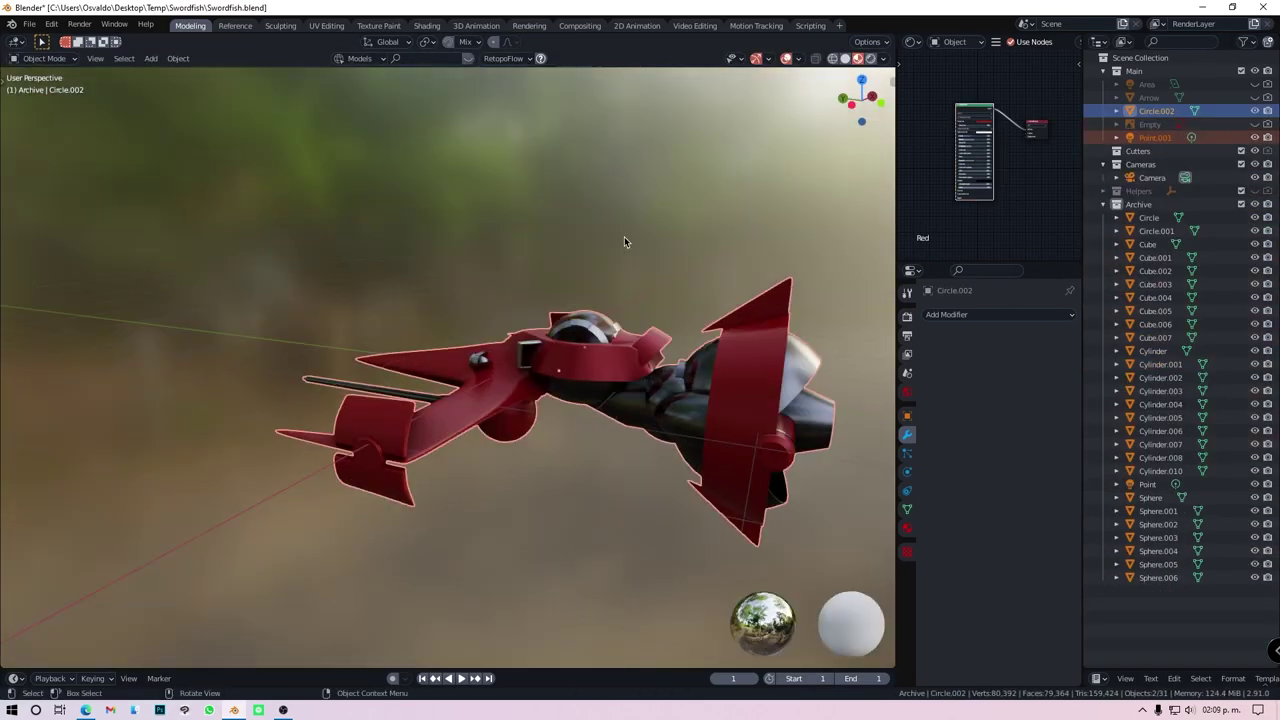
# Save the blend file and add a ground plane
pyautogui.hotkey('ctrl', 's')
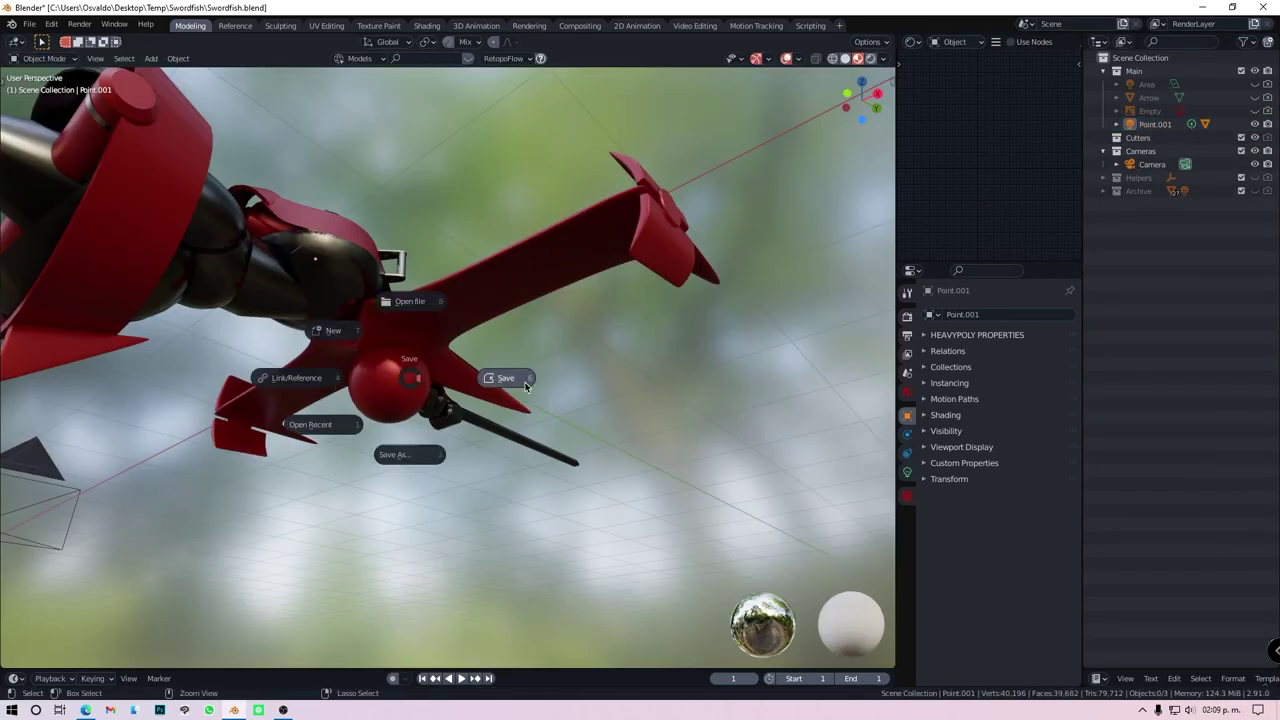
pyautogui.hotkey('shift', 'a')
pyautogui.click(385, 404)
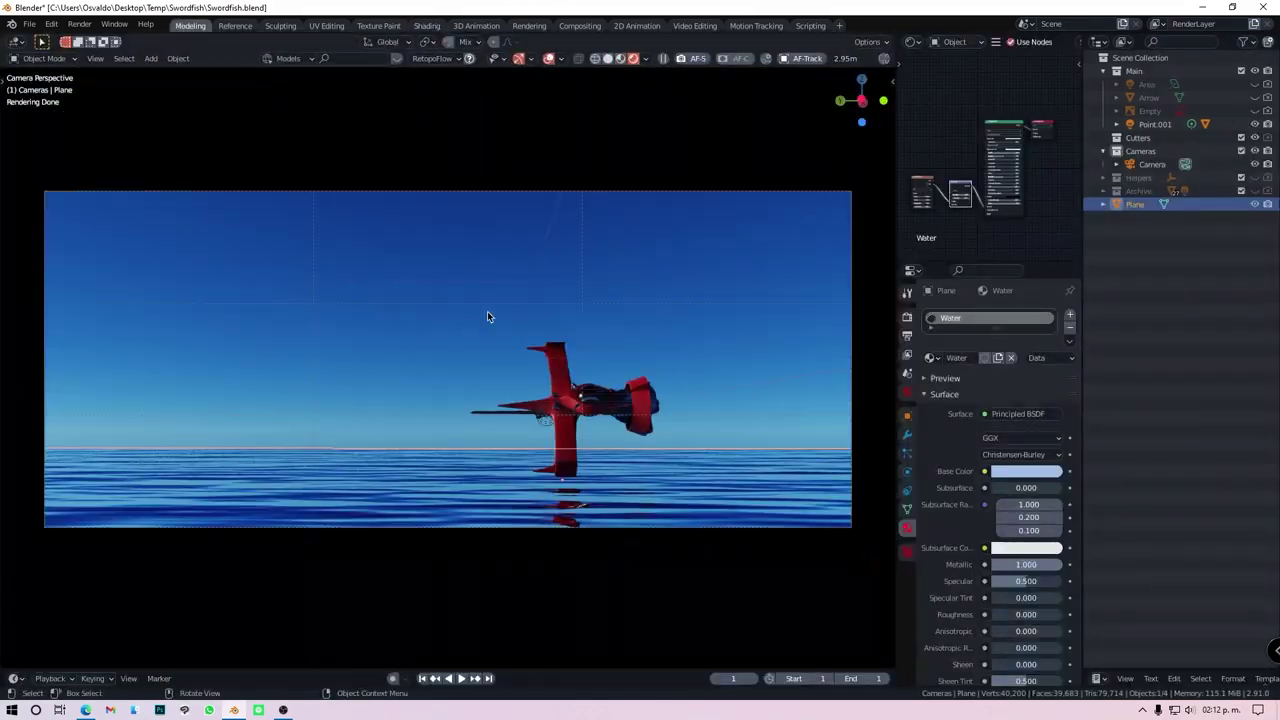
# Swing the sky's sun rotation to 82.2°, adjust the camera colour temperature, and nudge the ship
pyautogui.click(907, 395)
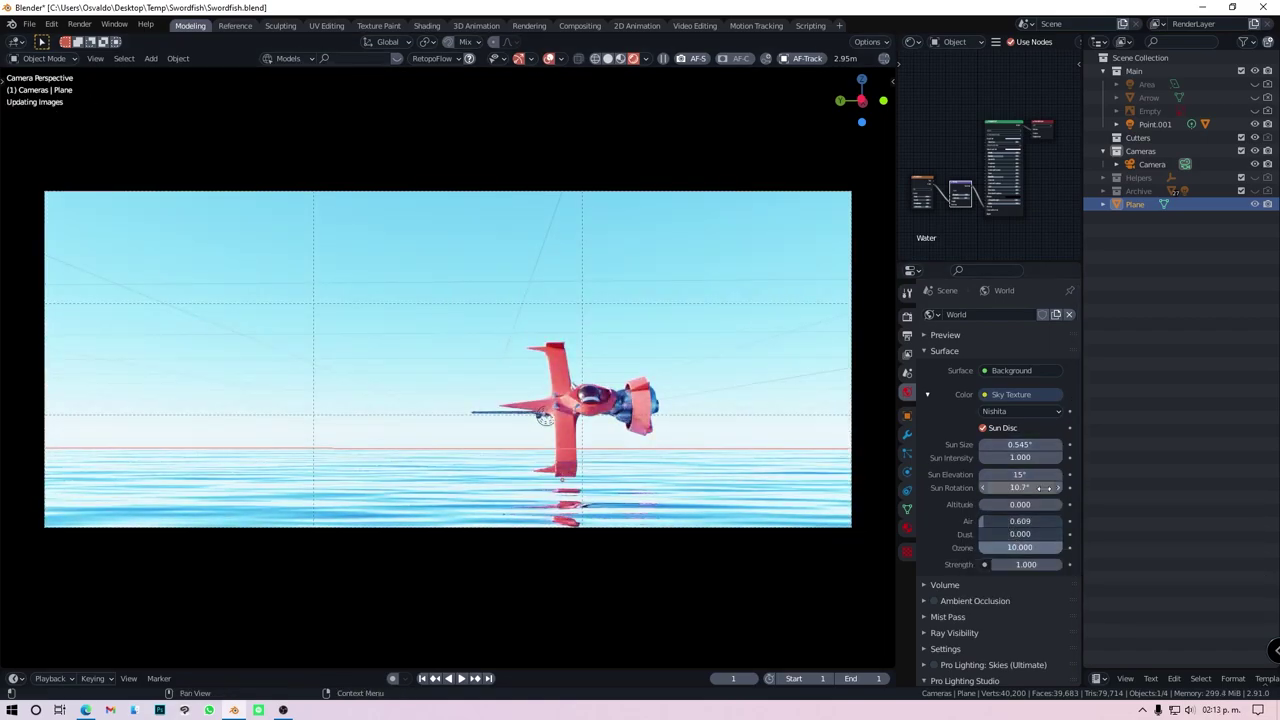
pyautogui.moveTo(1045, 487); pyautogui.dragTo(1093, 500)
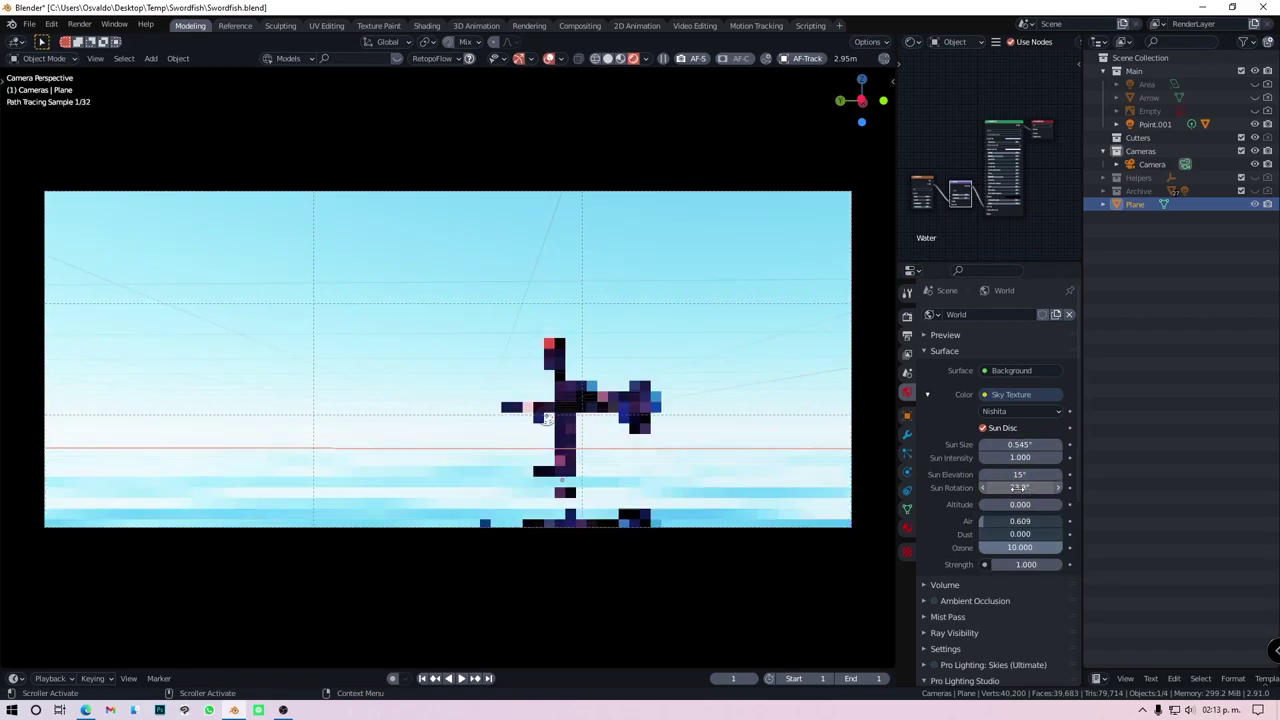
pyautogui.click(427, 25)
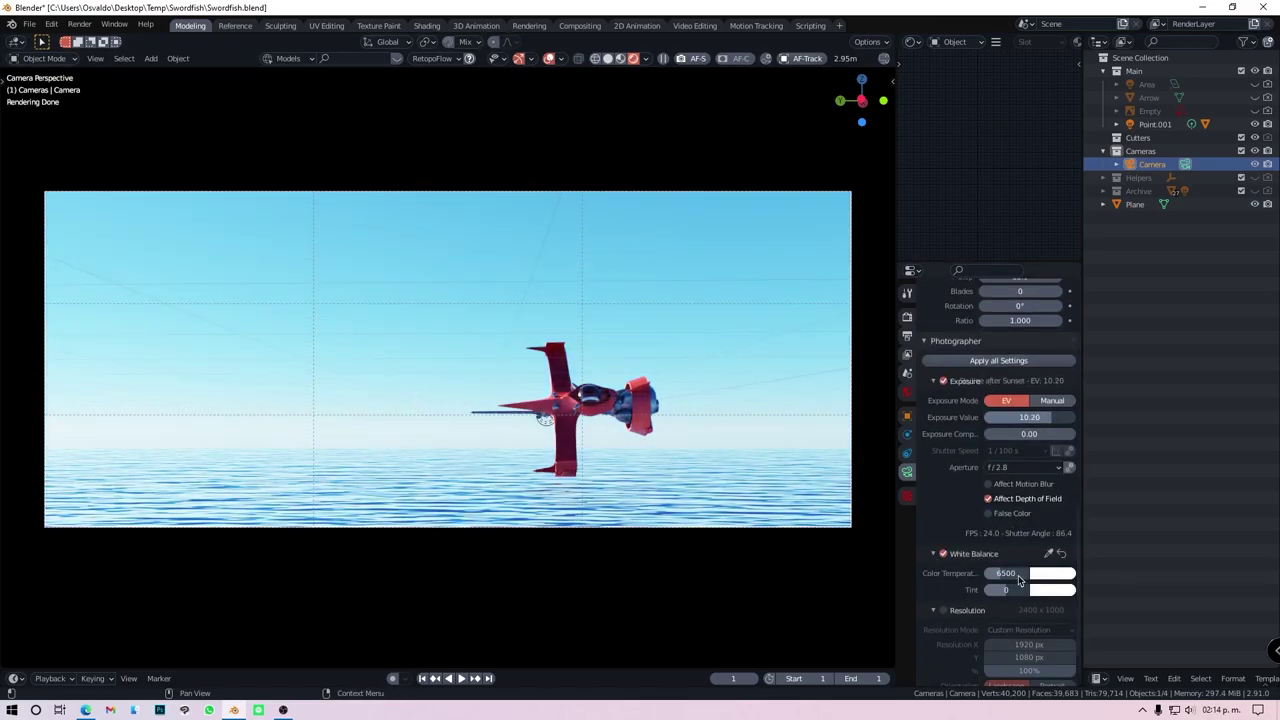
pyautogui.moveTo(1019, 579); pyautogui.dragTo(1005, 580)
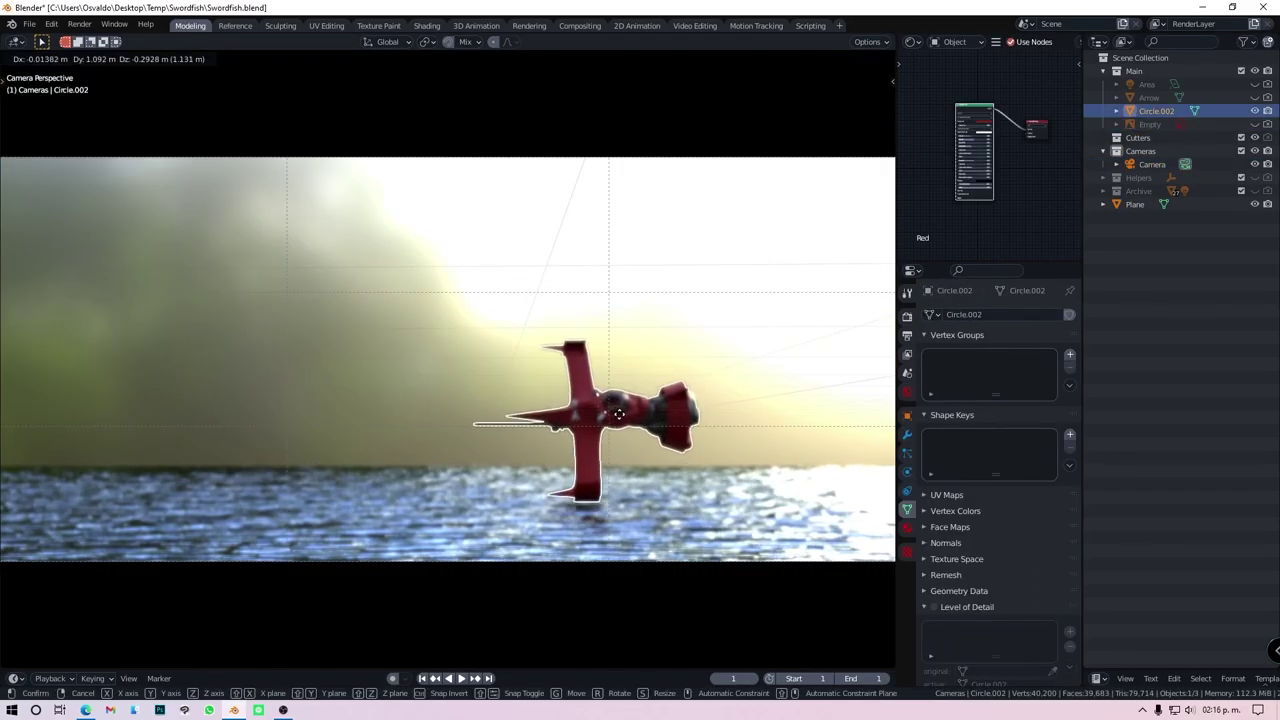
pyautogui.click(622, 410)
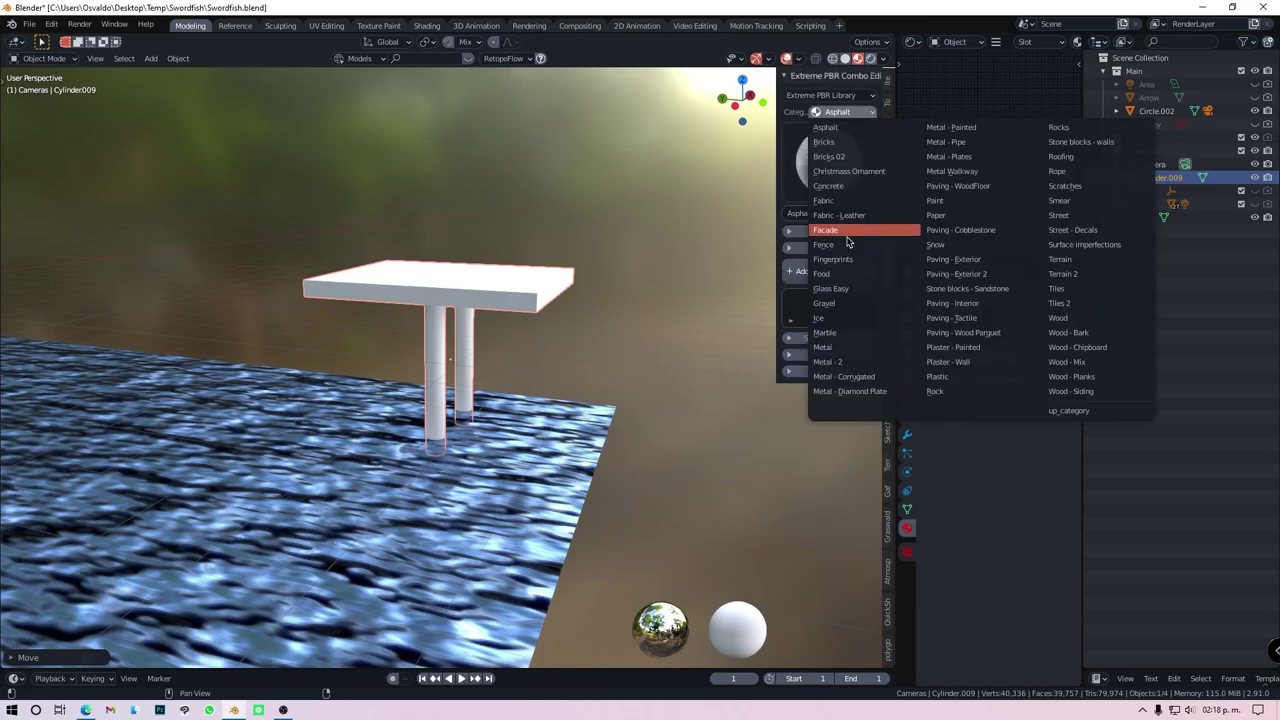
# Apply the Concrete17 material to the cylinder
pyautogui.click(845, 231)
pyautogui.click(826, 165)
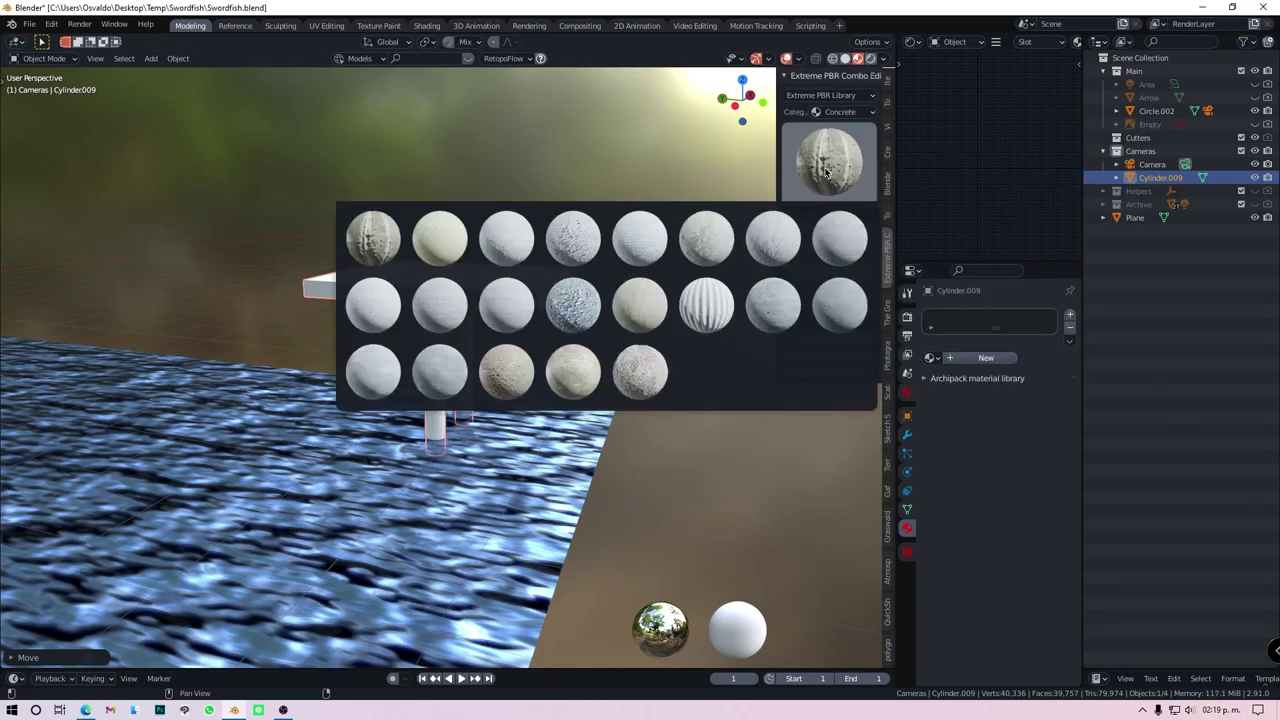
pyautogui.click(825, 240)
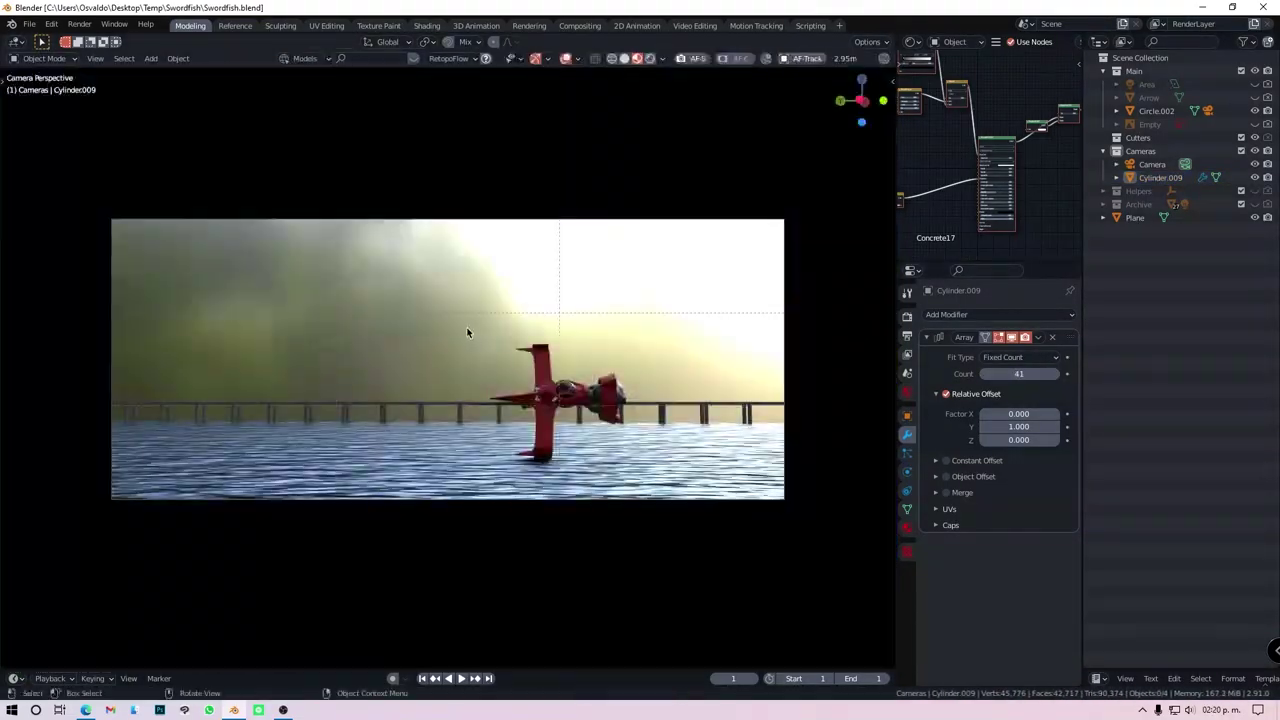
# Select the camera and turn on its white balance
pyautogui.click(784, 404)
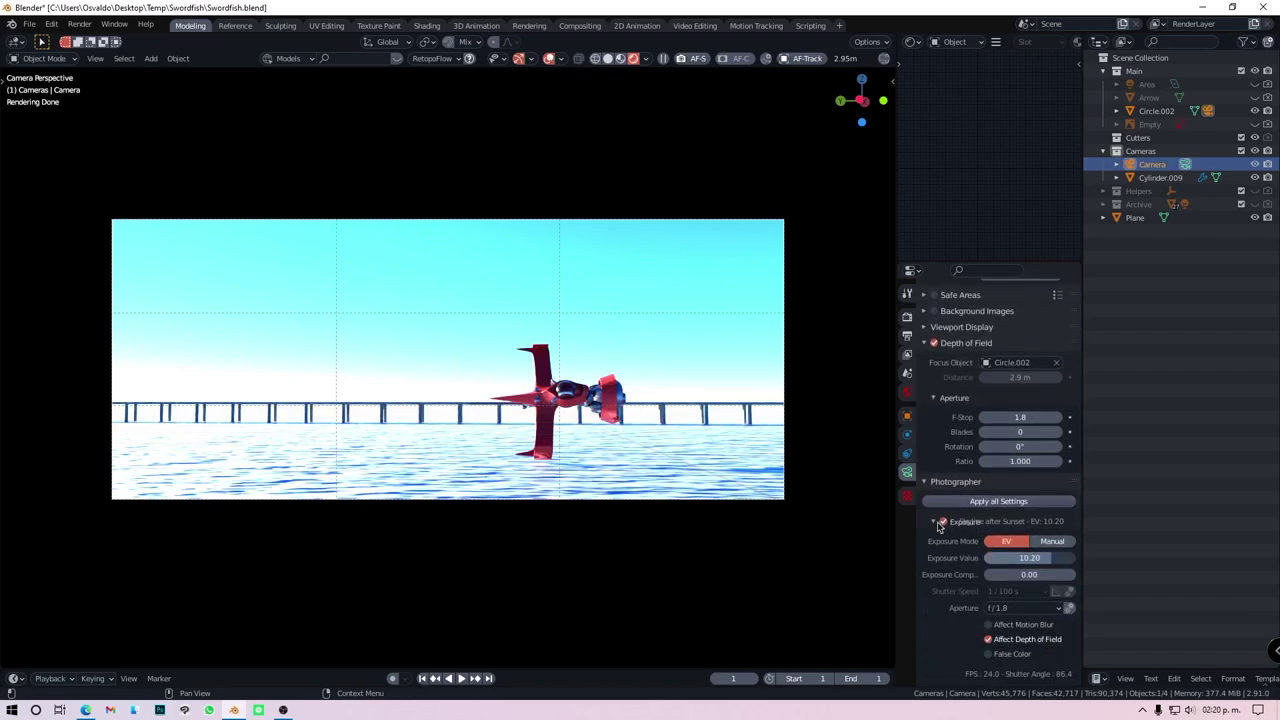
pyautogui.scroll(-1, 945, 524)
pyautogui.click(937, 578)
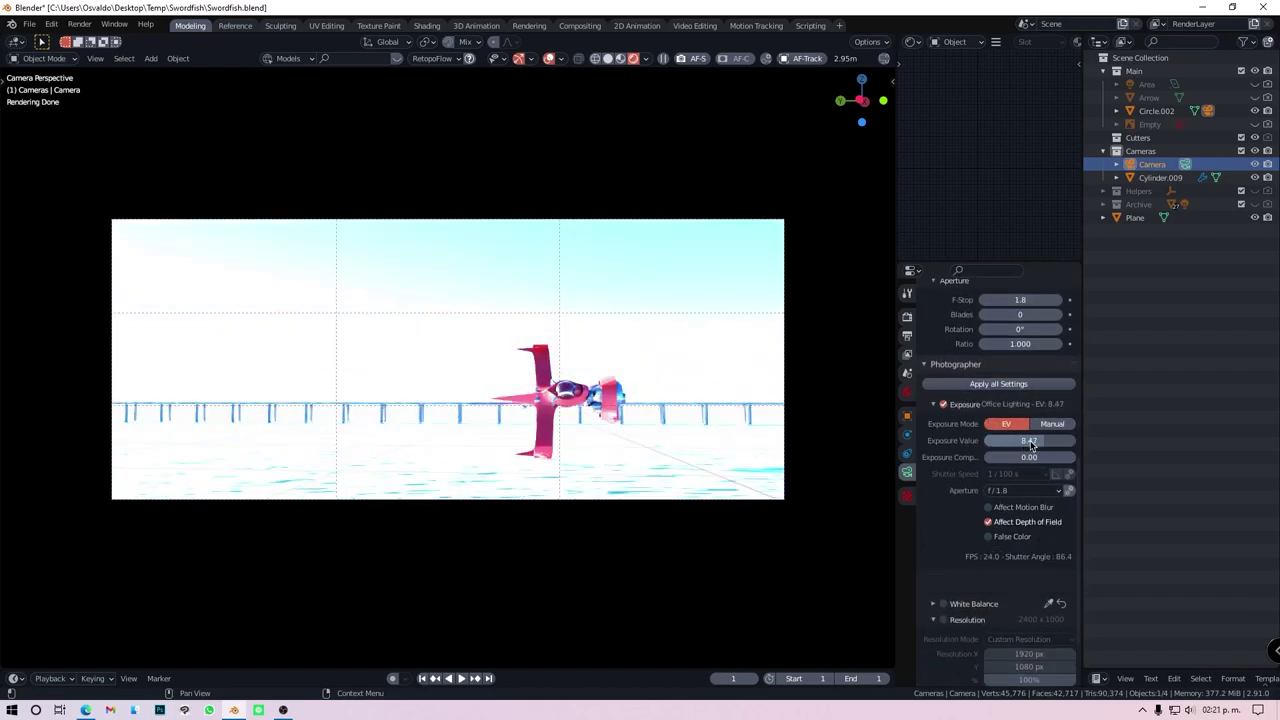
# Disconnect the Sky Texture from the world colour
pyautogui.click(907, 393)
pyautogui.click(984, 394)
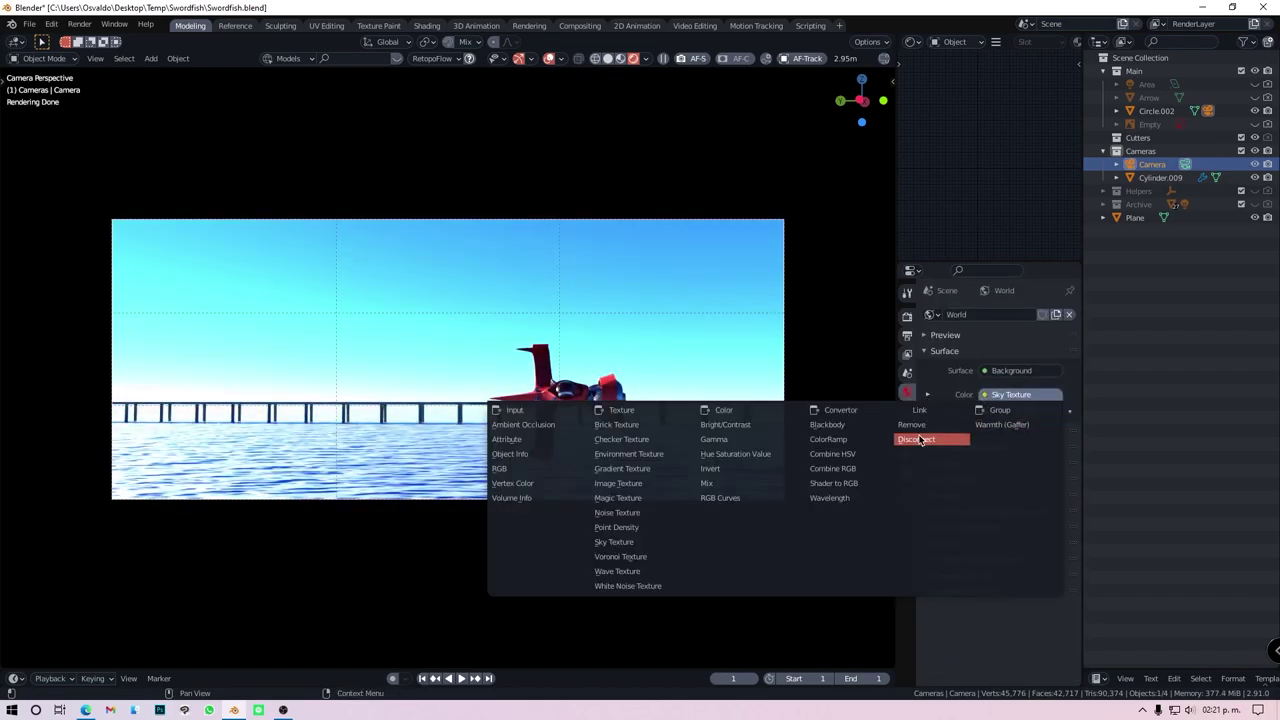
pyautogui.click(915, 434)
# Add a sun with lowered elevation and show the camera's exposure settings at EV 14.74
pyautogui.press('n')
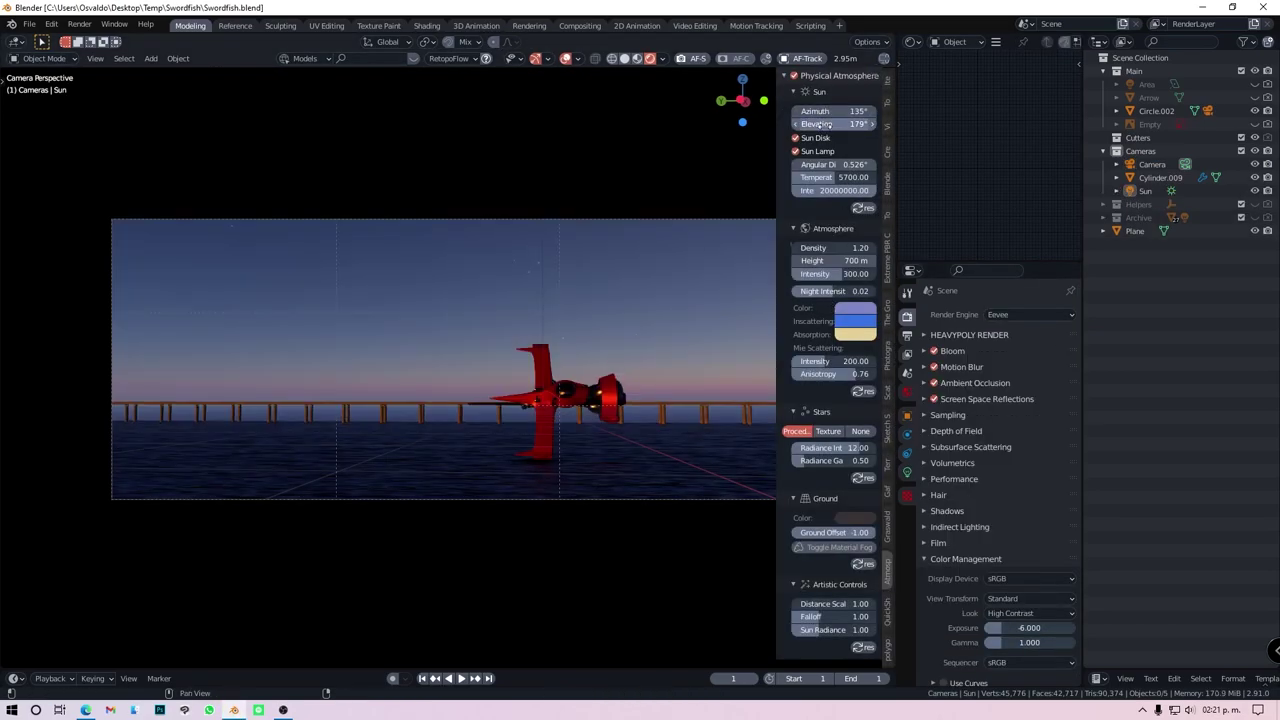
pyautogui.moveTo(826, 124); pyautogui.dragTo(768, 135)
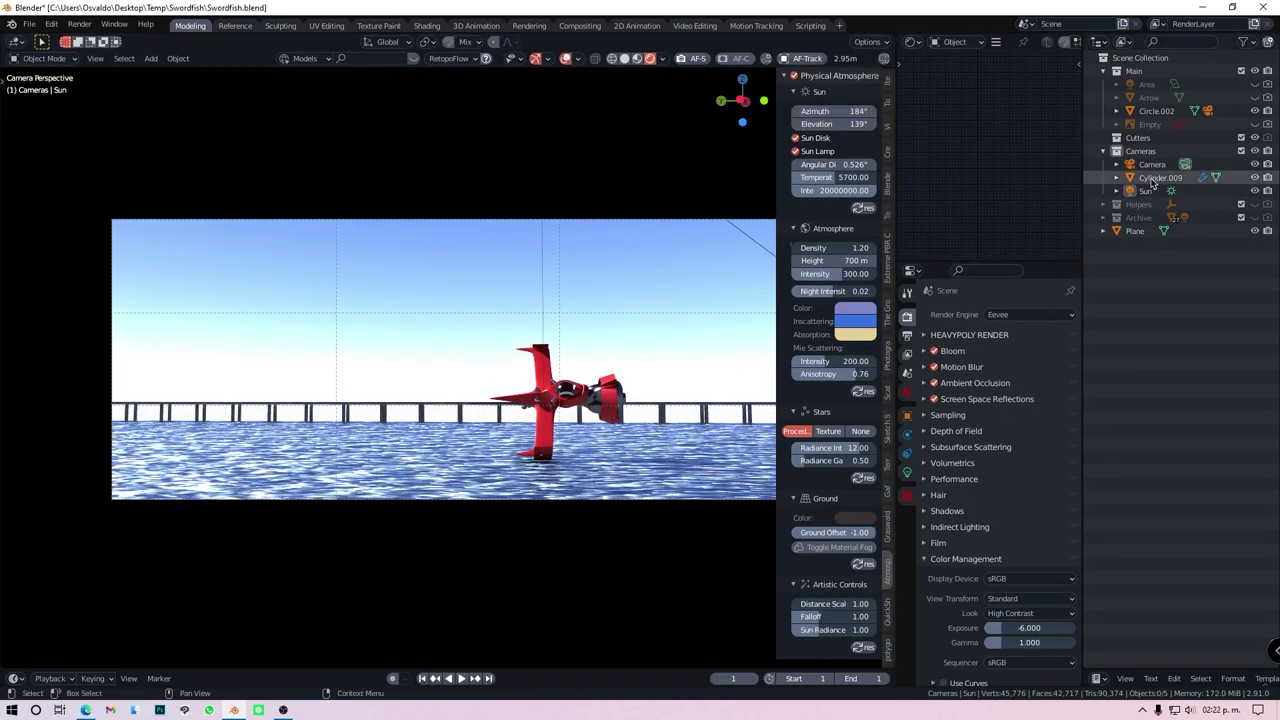
pyautogui.click(1018, 588)
pyautogui.click(1028, 551)
pyautogui.click(907, 472)
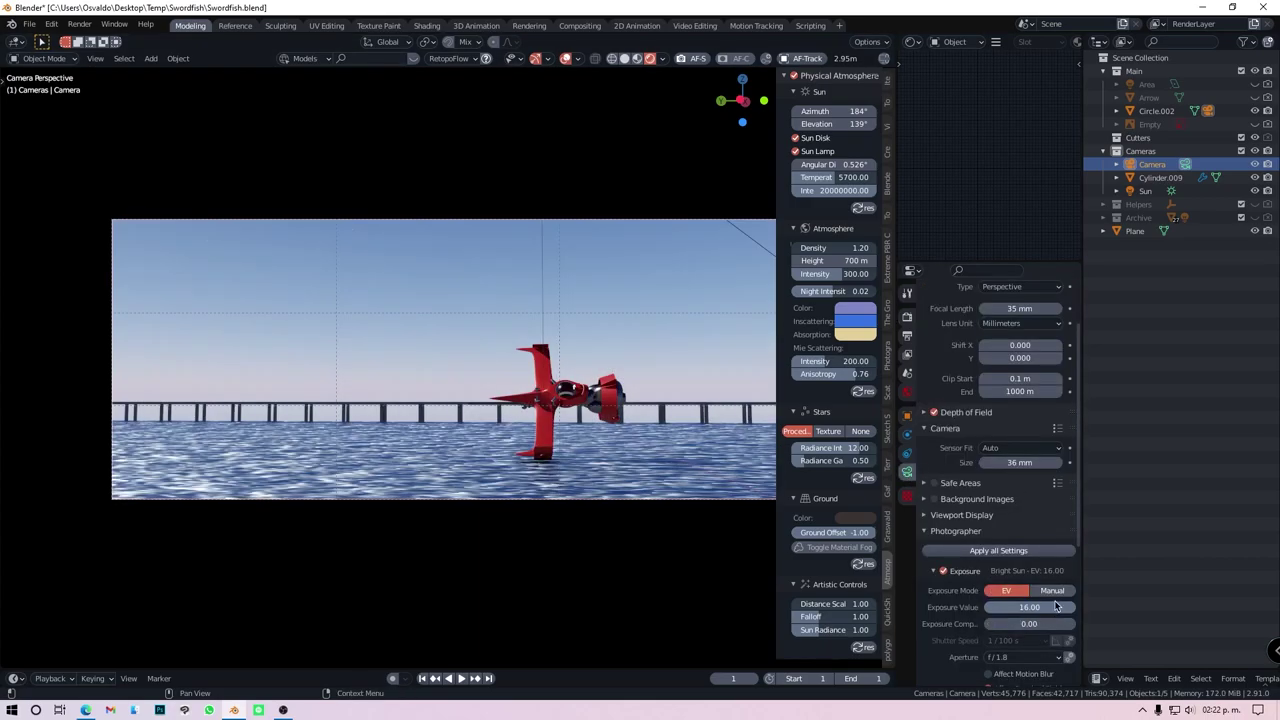
# Set the atmosphere to density 0.43, height 2203 m, Mie intensity 0, then bring up save options
pyautogui.moveTo(830, 273)
pyautogui.mouseDown()
pyautogui.moveTo(850, 273)
pyautogui.moveTo(800, 250)
pyautogui.moveTo(1183, 292)
pyautogui.mouseUp()
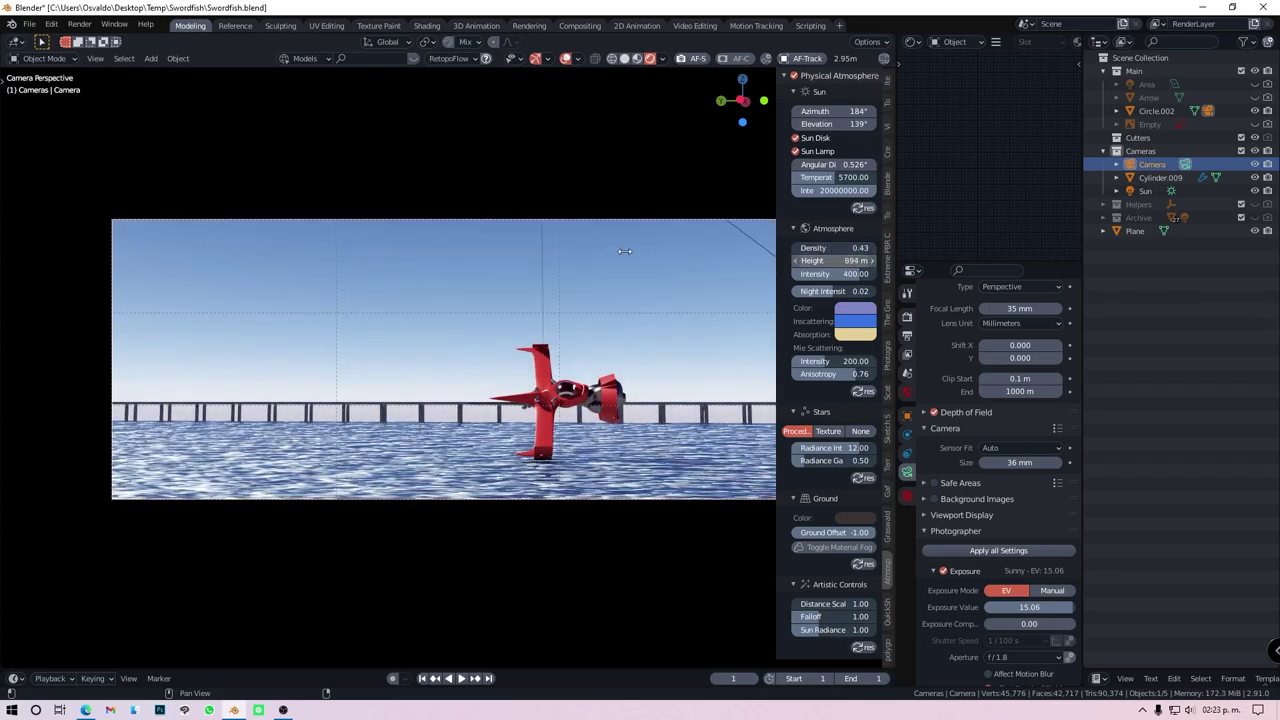
pyautogui.moveTo(624, 251); pyautogui.dragTo(700, 251)
pyautogui.moveTo(830, 361); pyautogui.dragTo(780, 365)
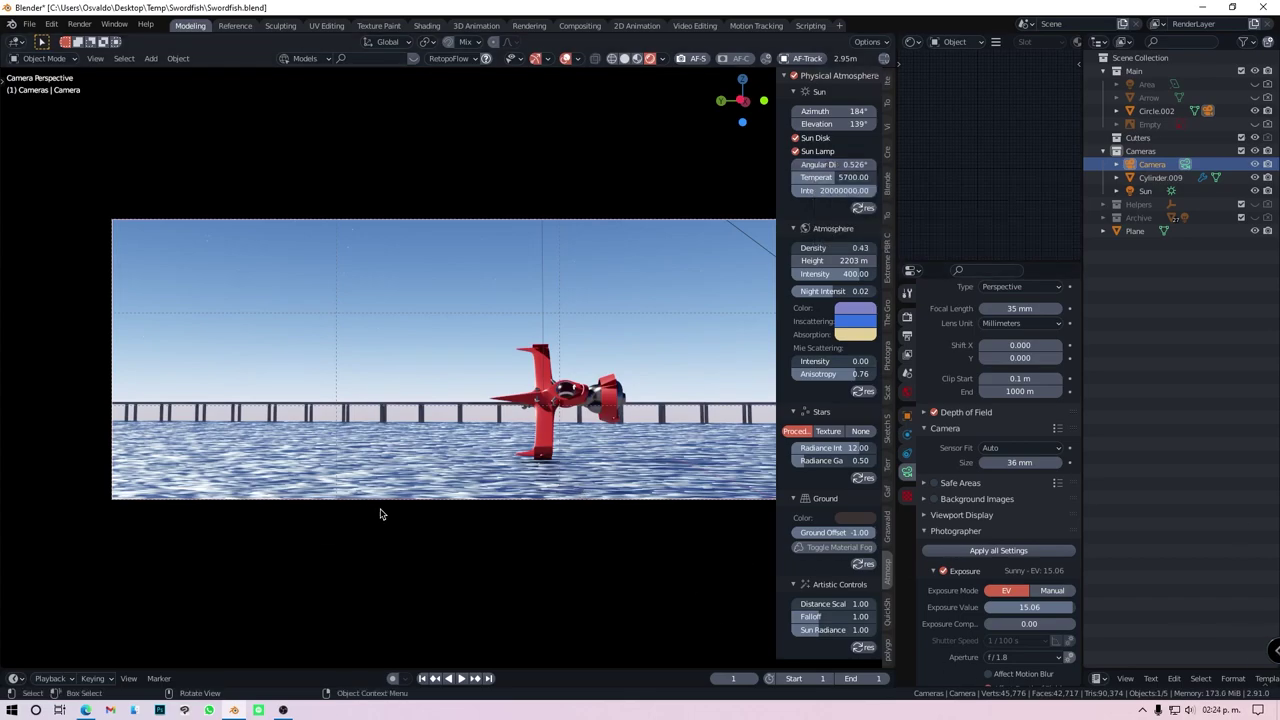
pyautogui.scroll(-1, 1021, 493)
pyautogui.press('n')
pyautogui.hotkey('ctrl', 's')
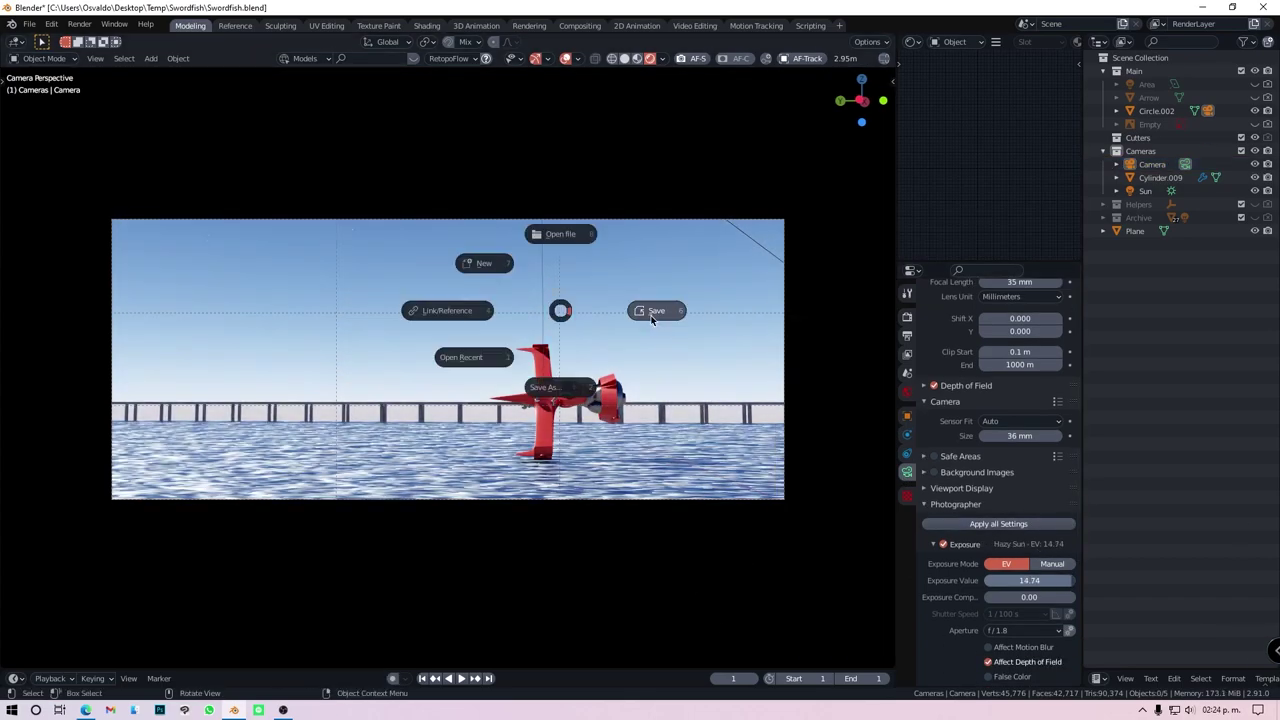
# Set bloom intensity to about 0.090 and move the sun to 11° elevation, 9.11° rotation
pyautogui.moveTo(1016, 431); pyautogui.dragTo(1040, 431)
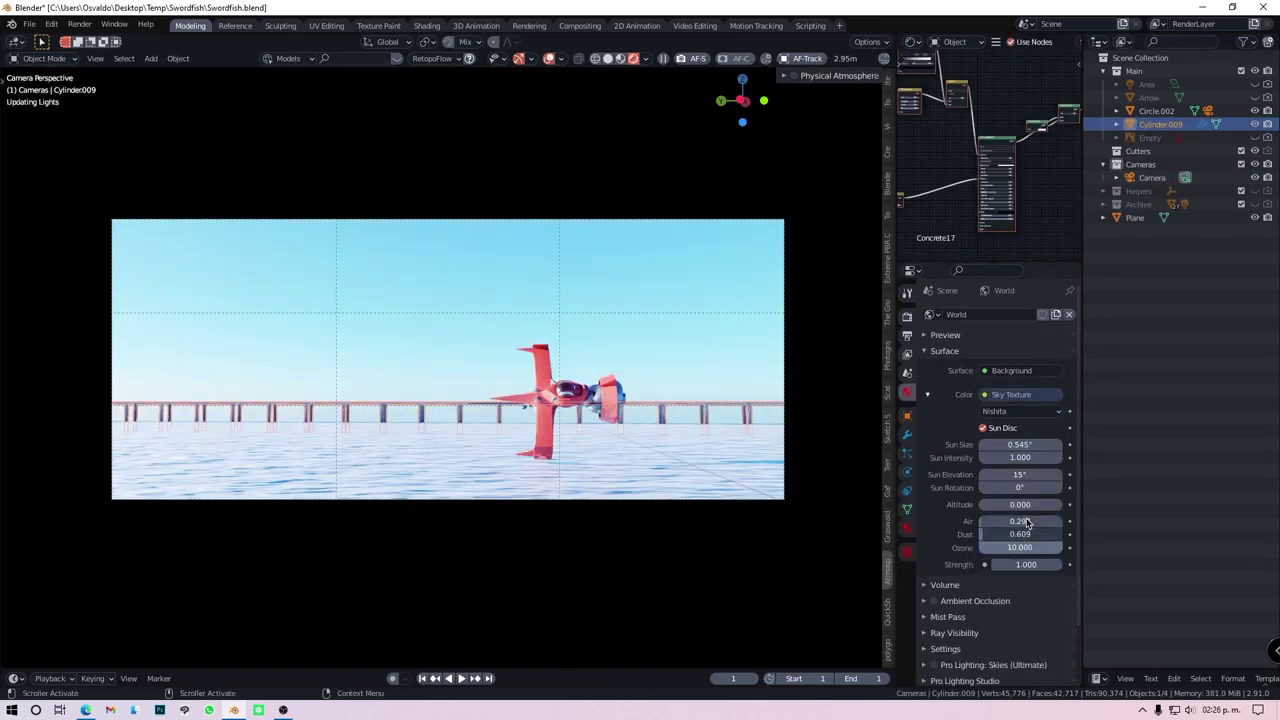
pyautogui.moveTo(1098, 488)
pyautogui.mouseDown()
pyautogui.moveTo(926, 487)
pyautogui.moveTo(997, 486)
pyautogui.mouseUp()
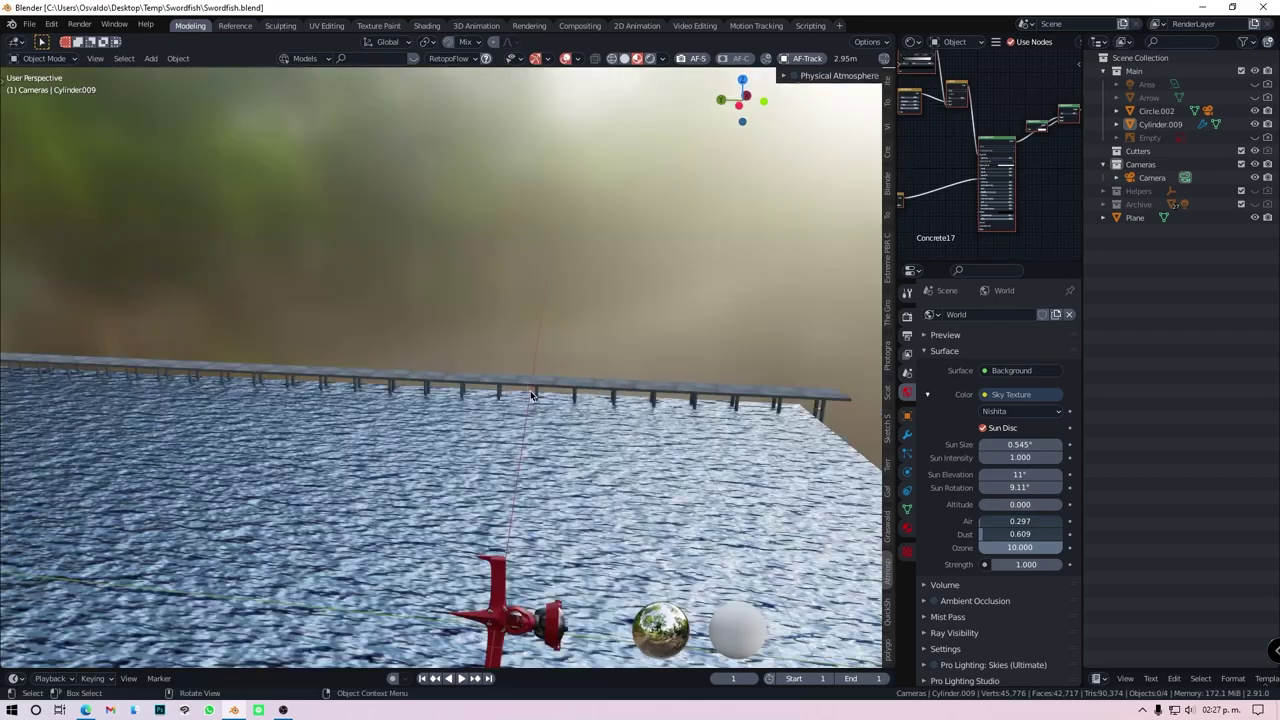
pyautogui.moveTo(291, 433); pyautogui.dragTo(496, 388, button='middle')
# Stretch a new cube into a tall tower, make two copies along X, and join them
pyautogui.press('s')
pyautogui.press('z')
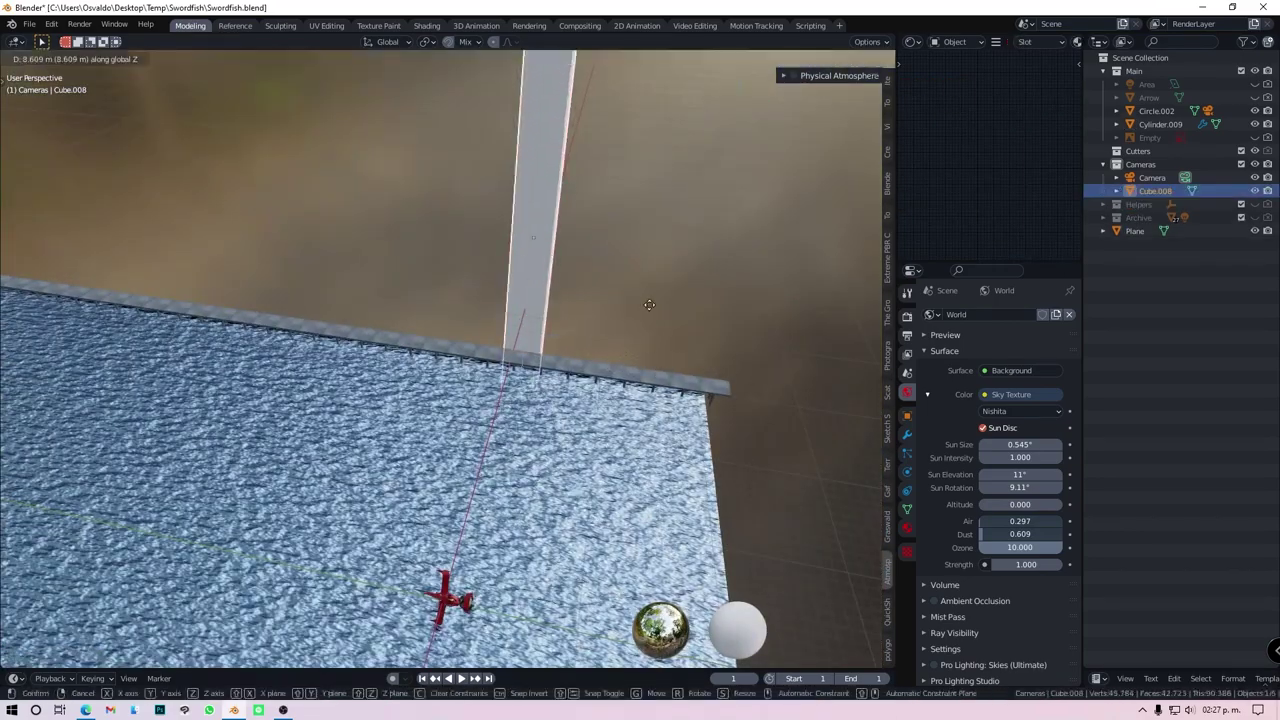
pyautogui.click(649, 304)
pyautogui.press('ctrl+KP_3')
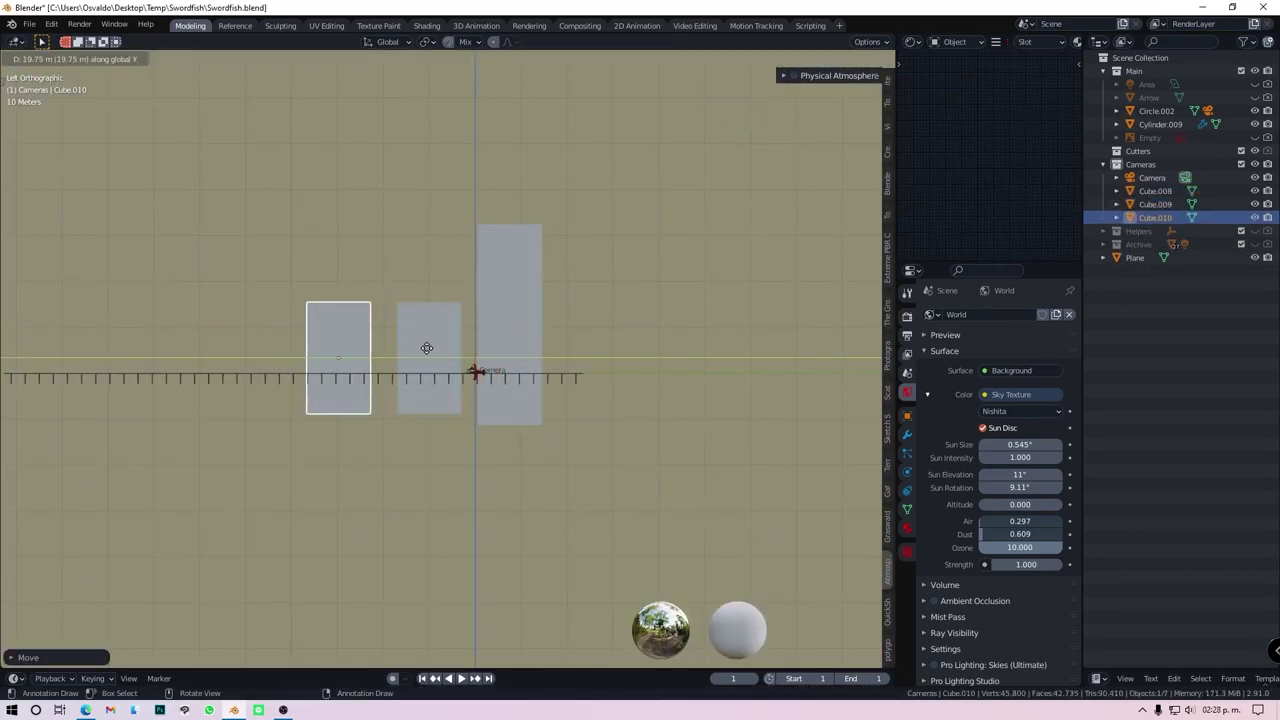
pyautogui.hotkey('shift', 'd')
pyautogui.press('x')
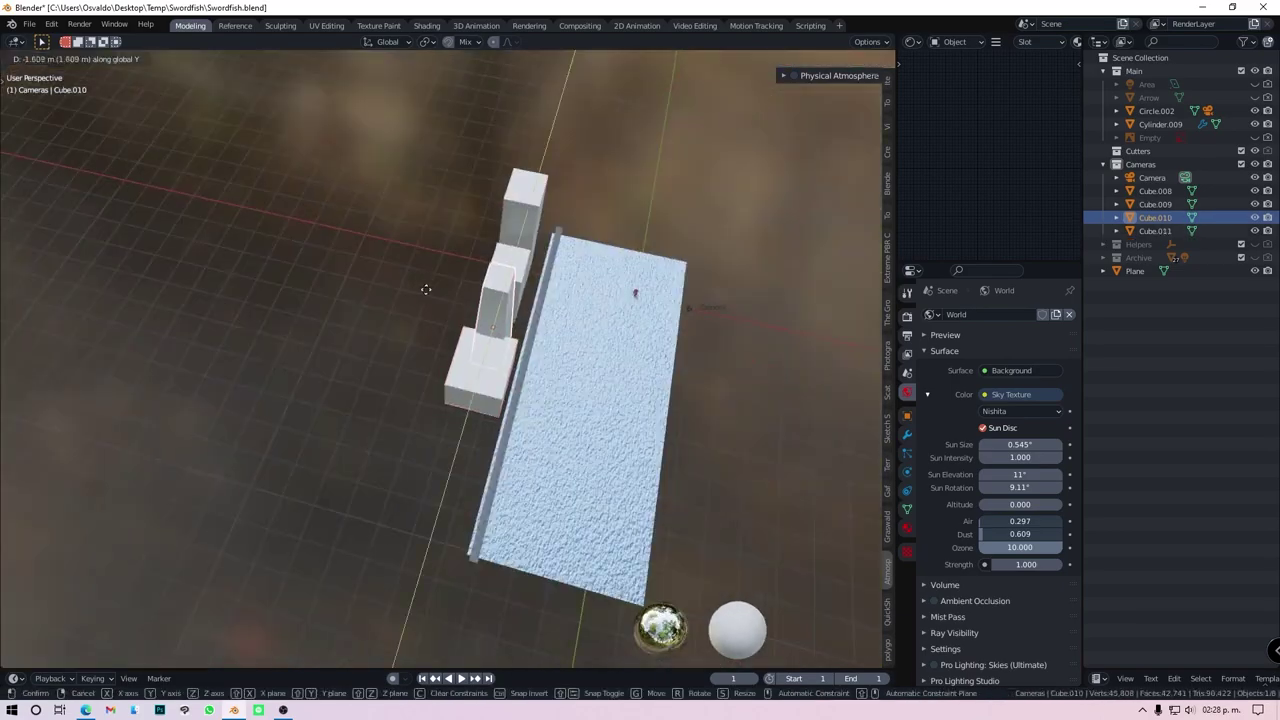
pyautogui.moveTo(475, 372)
pyautogui.mouseDown(button='middle')
pyautogui.moveTo(321, 245)
pyautogui.moveTo(403, 373)
pyautogui.mouseUp(button='middle')
pyautogui.hotkey('shift', 'd')
pyautogui.press('x')
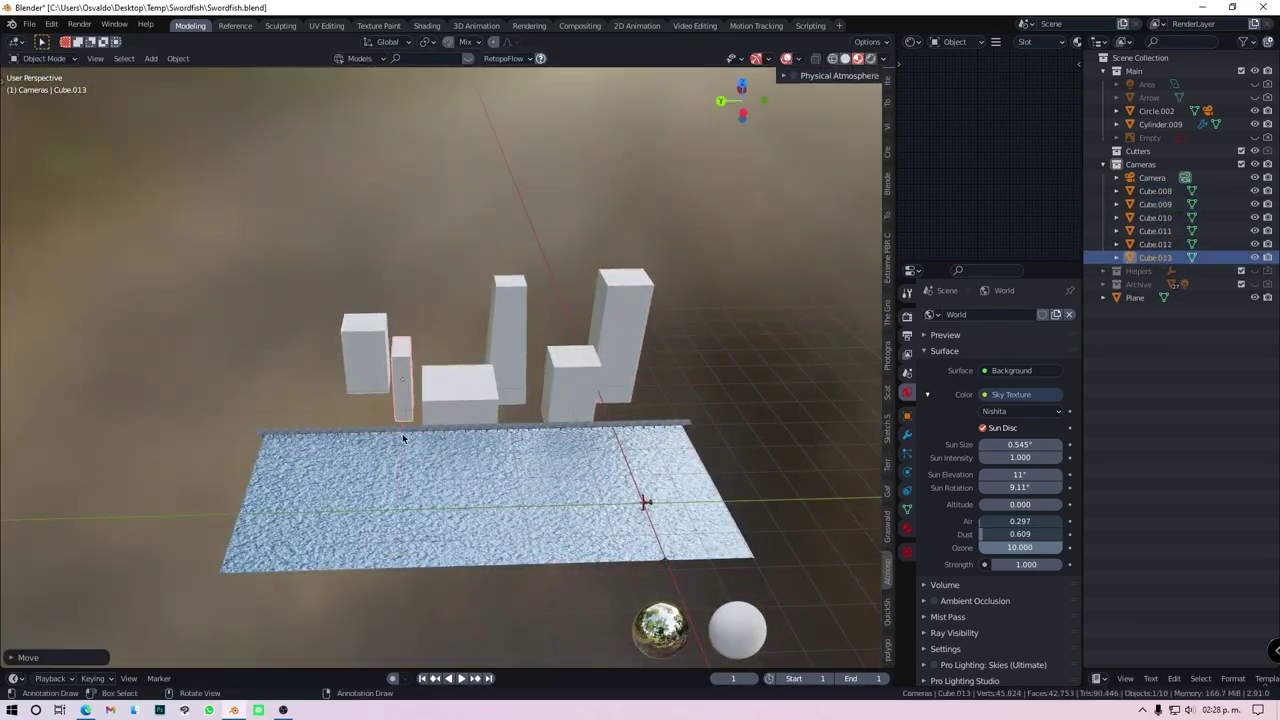
pyautogui.moveTo(403, 437); pyautogui.dragTo(674, 472, button='middle')
pyautogui.hotkey('ctrl', 'j')
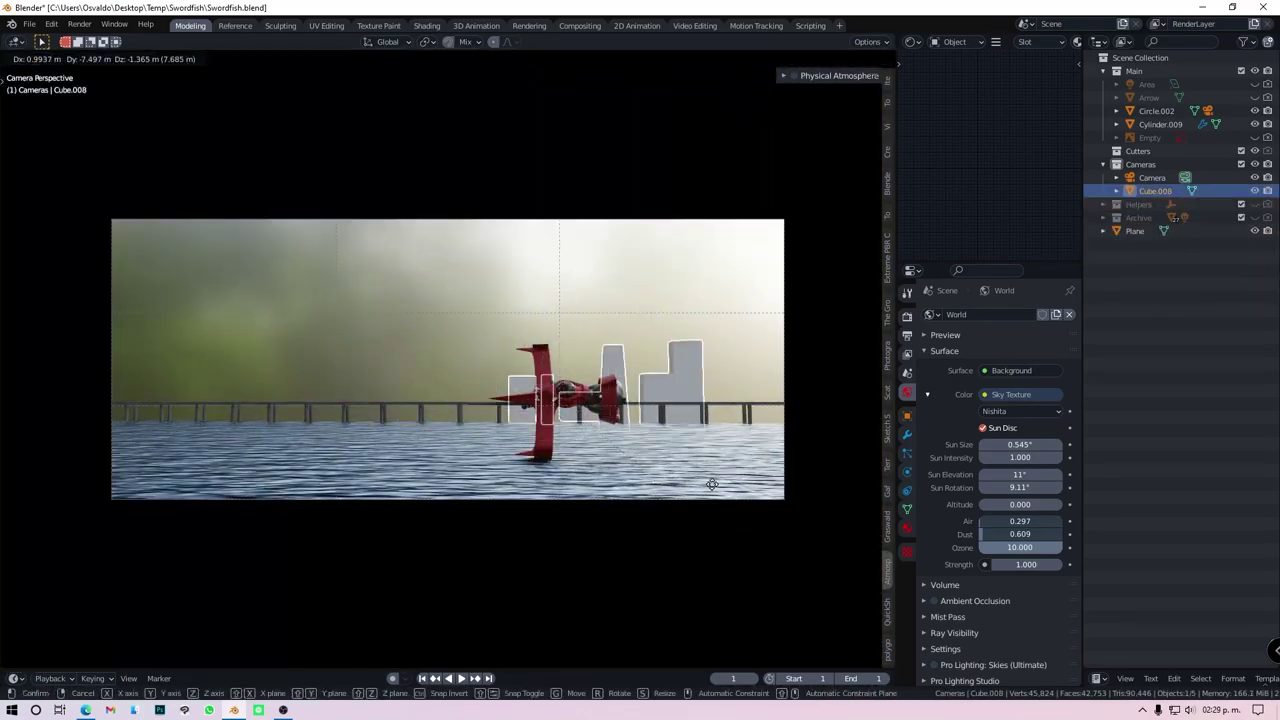
pyautogui.click(711, 484)
# Add a ground plane, place it behind the water, and scale it up
pyautogui.press('Tab')
pyautogui.moveTo(735, 447); pyautogui.dragTo(334, 323, button='middle')
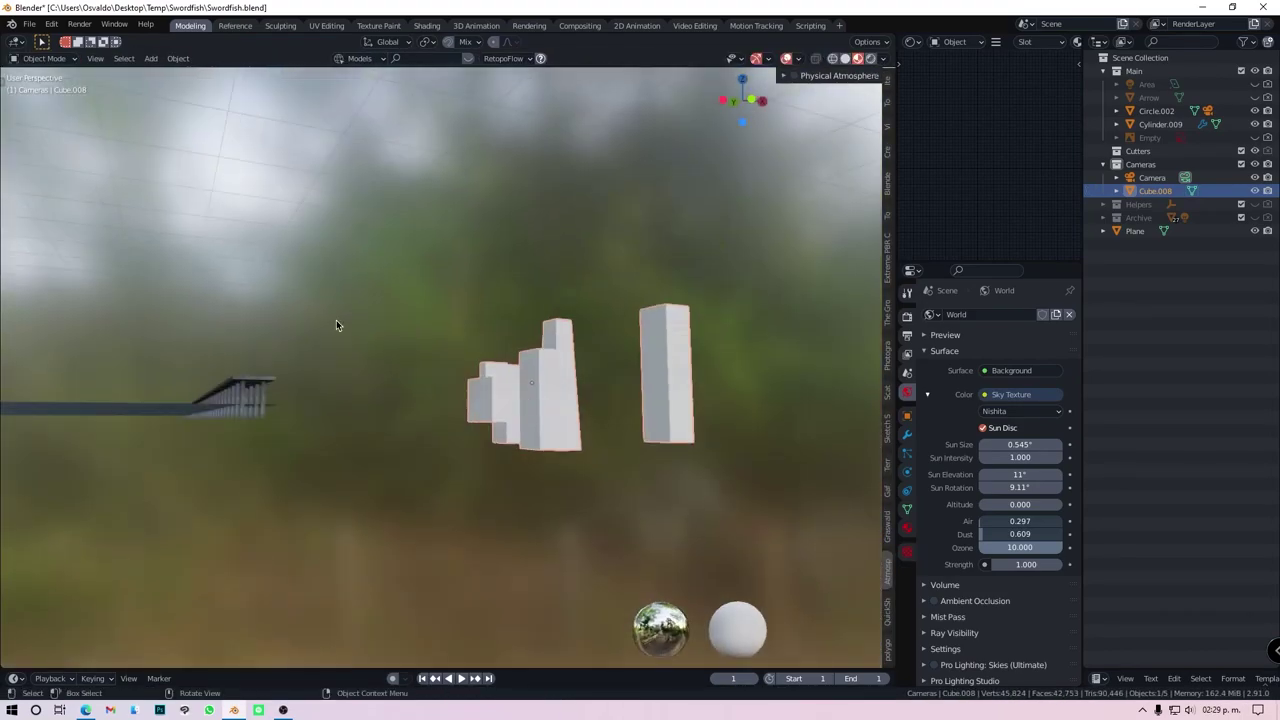
pyautogui.hotkey('shift', 'a')
pyautogui.click(365, 459)
pyautogui.press('g')
pyautogui.click(365, 459)
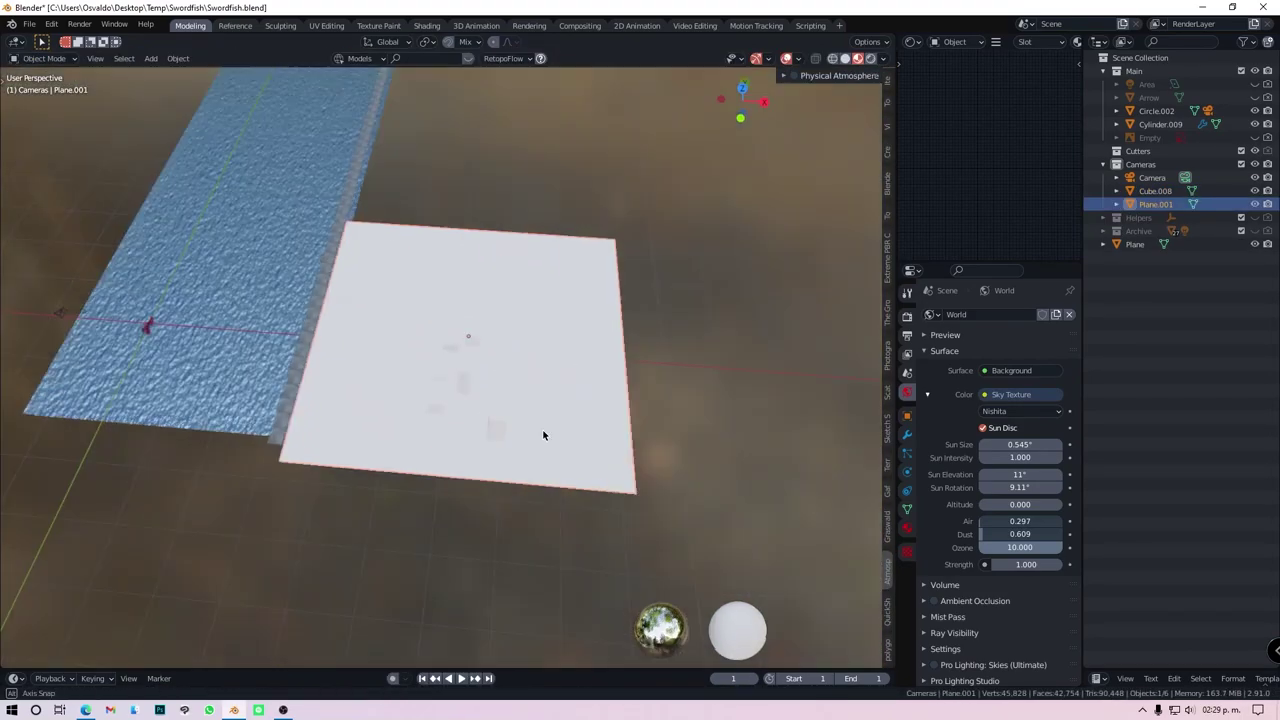
pyautogui.moveTo(543, 434); pyautogui.dragTo(490, 593, button='middle')
# Level the tower blocks' bottom faces and set the Buildings object onto the ground plane
pyautogui.press('KP_1')
pyautogui.click(457, 280)
pyautogui.press('Tab')
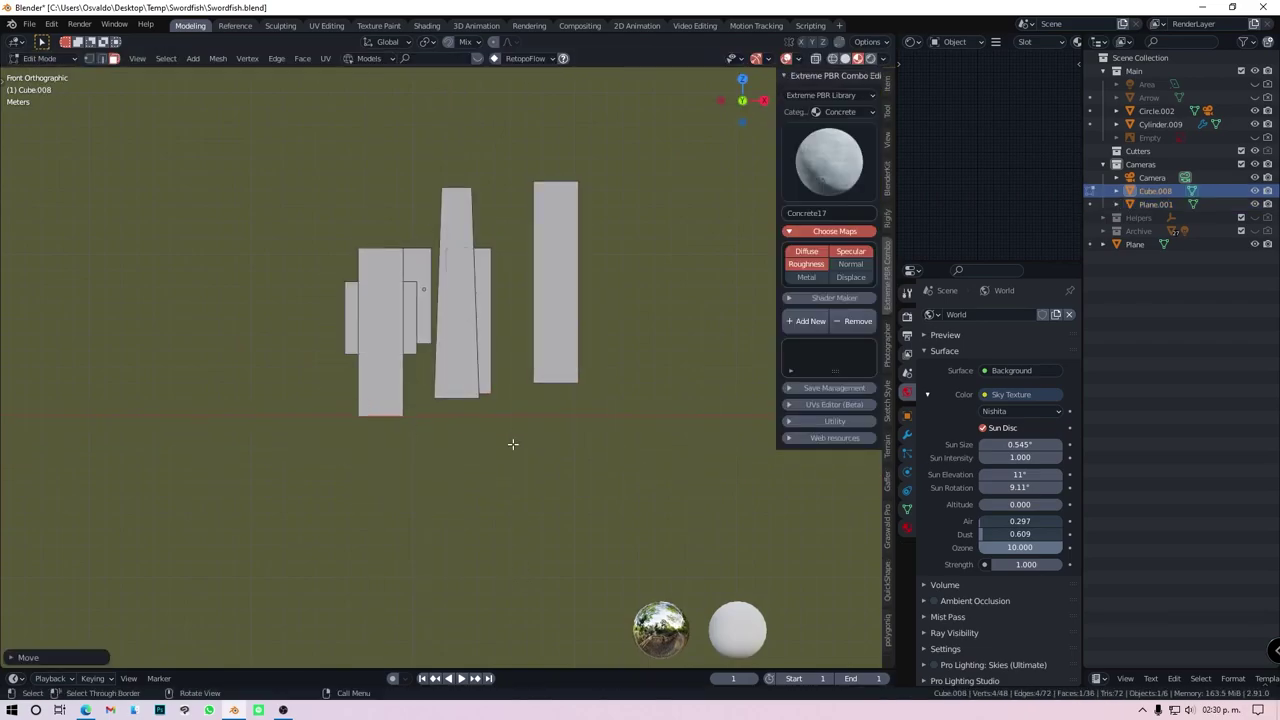
pyautogui.moveTo(416, 340)
pyautogui.mouseDown(button='middle')
pyautogui.moveTo(489, 461)
pyautogui.moveTo(443, 500)
pyautogui.moveTo(371, 400)
pyautogui.moveTo(420, 330)
pyautogui.mouseUp(button='middle')
pyautogui.press('a')
pyautogui.press('s')
pyautogui.hotkey('ctrl', 'z')
pyautogui.press('KP_3')
pyautogui.click(526, 481)
pyautogui.scroll(-5, 443, 500)
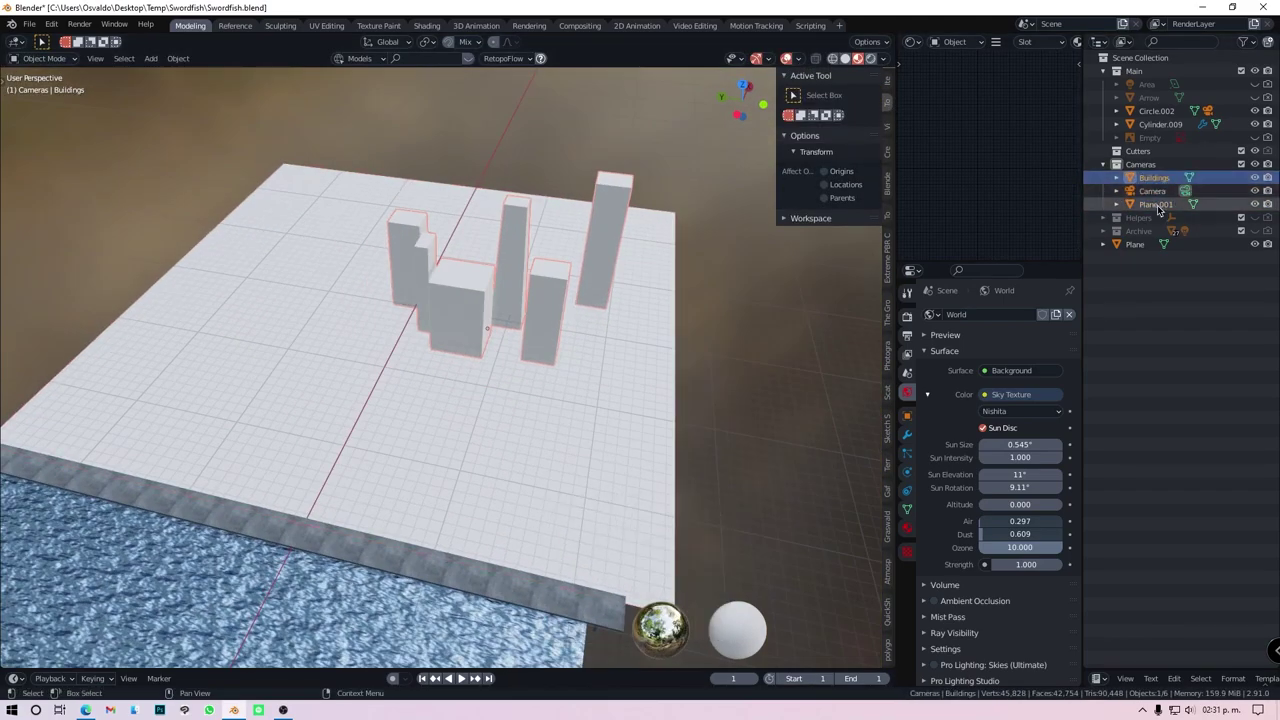
# Project the Buildings UVs from the left side view and scale them over the houses.jpg city photo
pyautogui.press('KP_3')
pyautogui.press('ctrl+KP_3')
pyautogui.press('Tab')
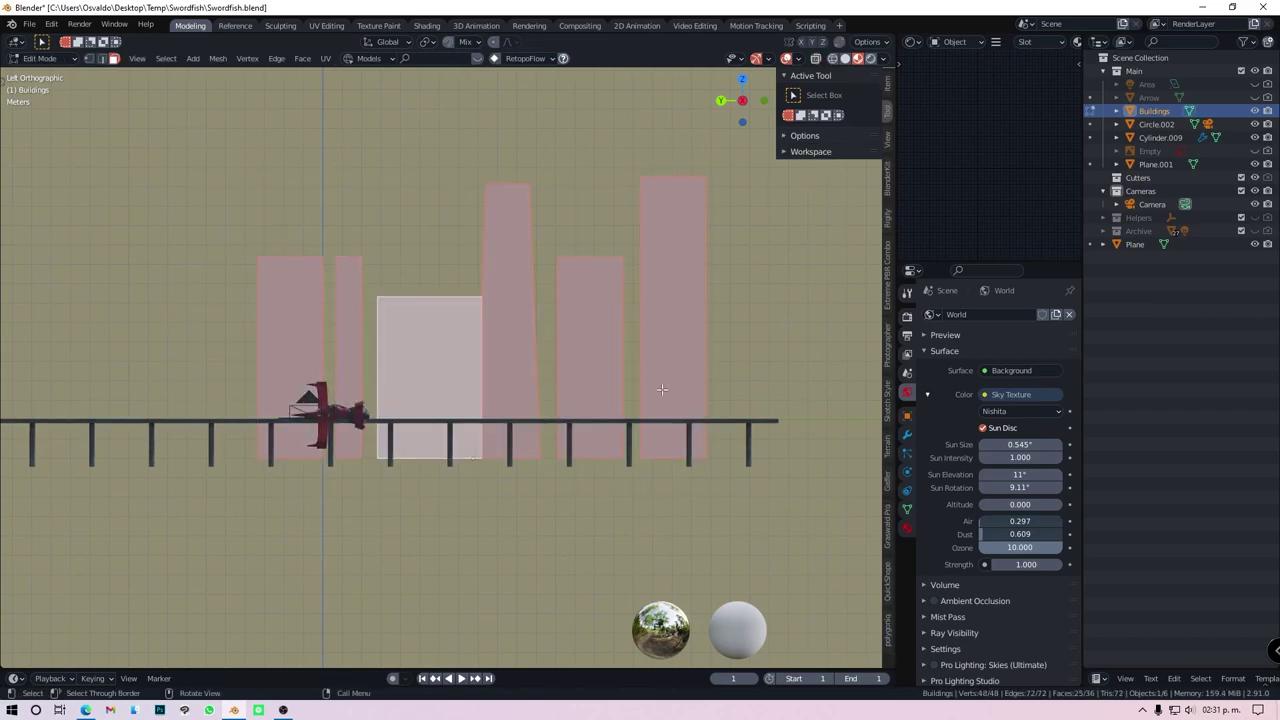
pyautogui.press('u')
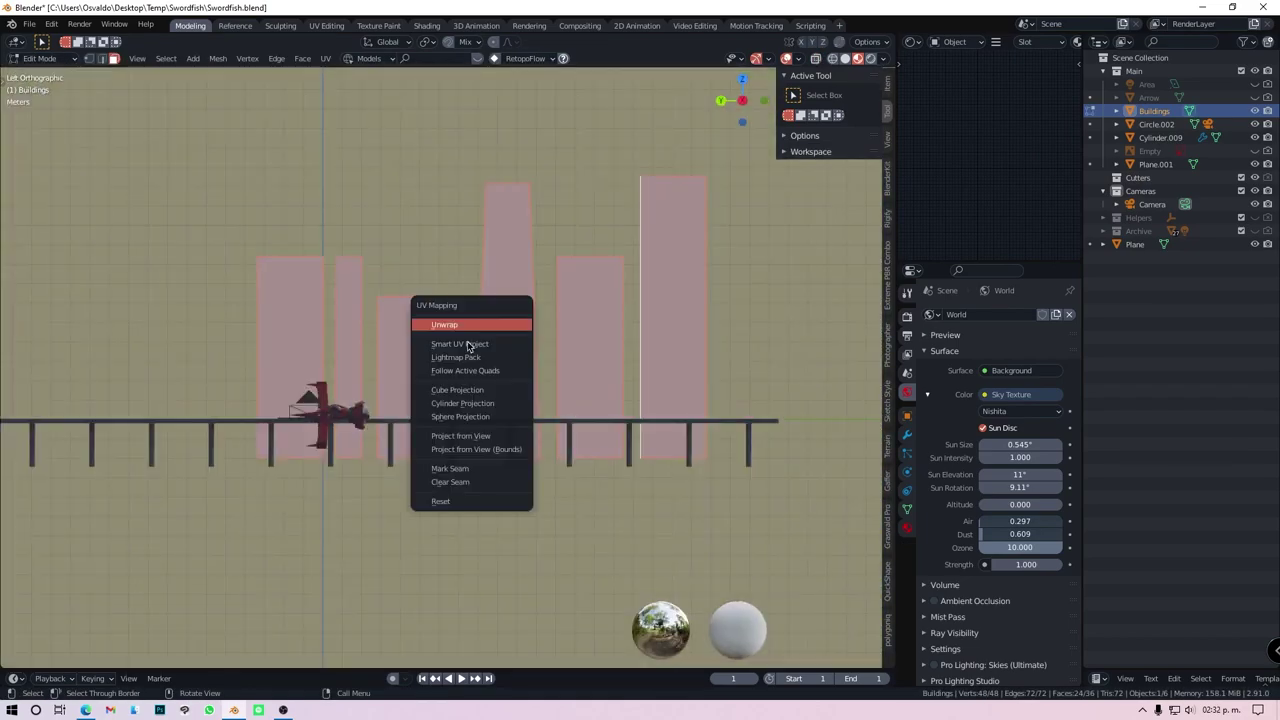
pyautogui.click(477, 437)
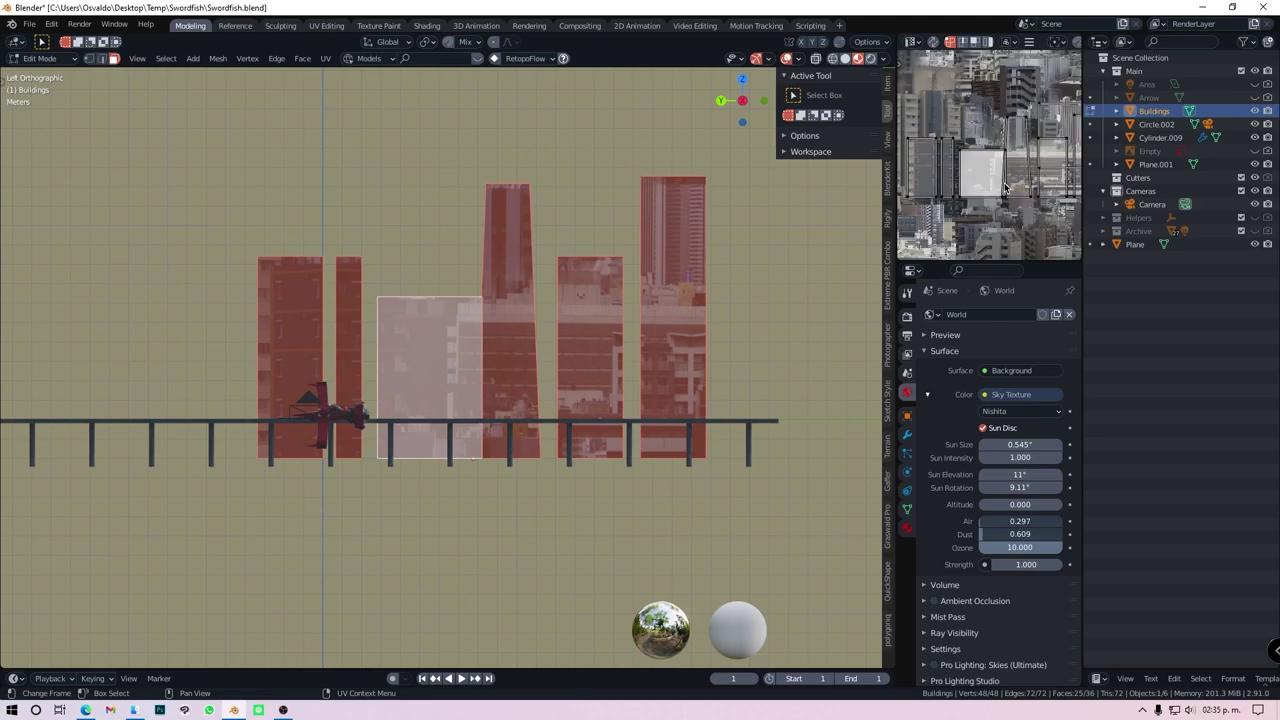
pyautogui.press('s')
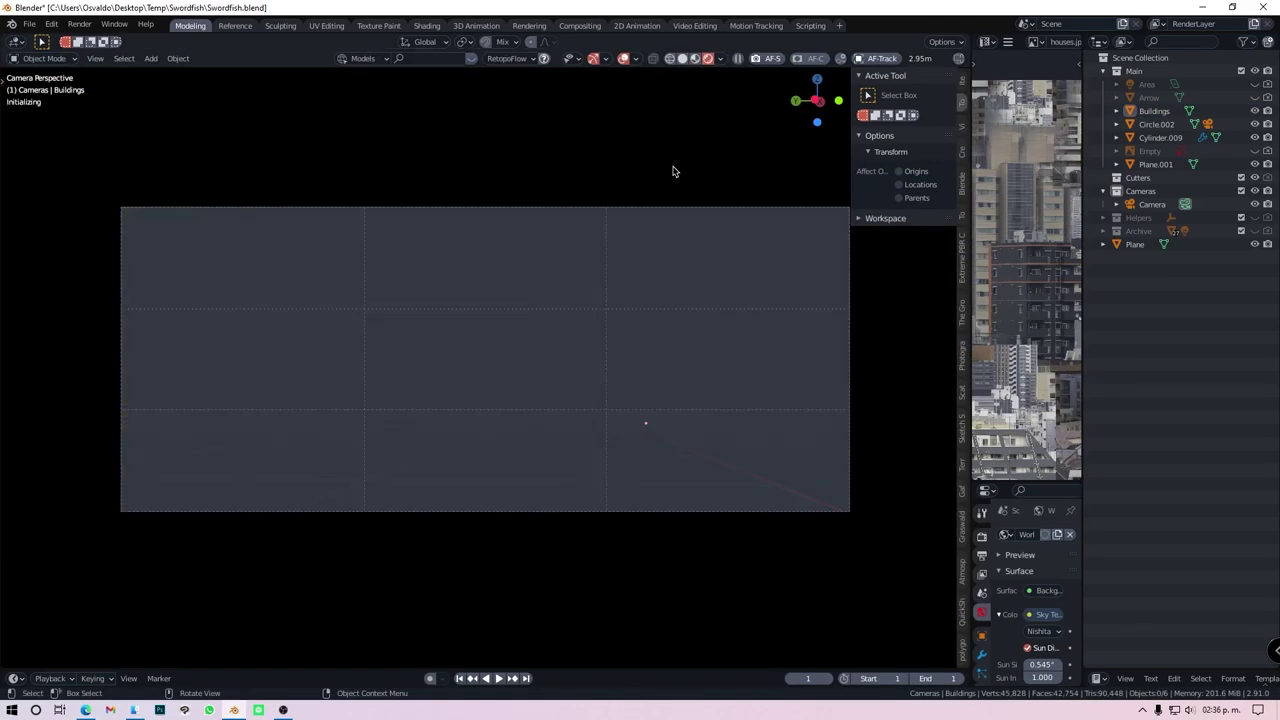
# Reproject all Buildings faces' UVs from the front orthographic view
pyautogui.hotkey('shift', 'F3')
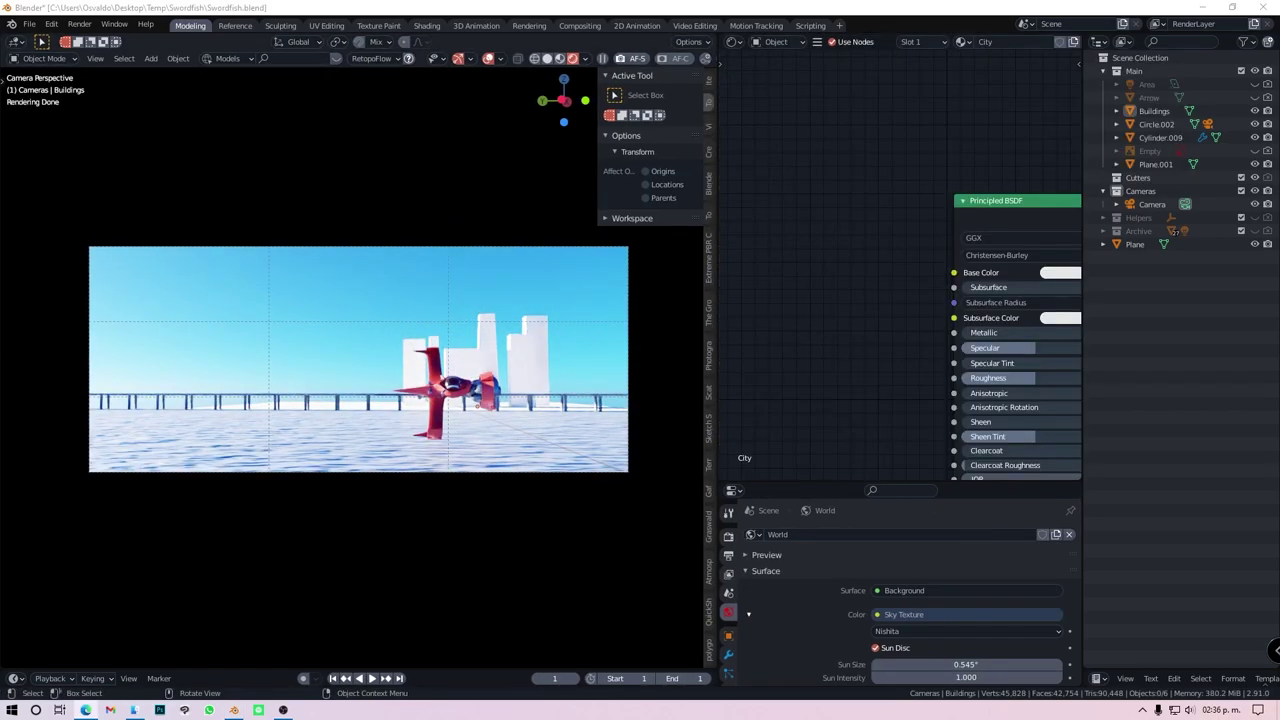
pyautogui.scroll(-8, 841, 296)
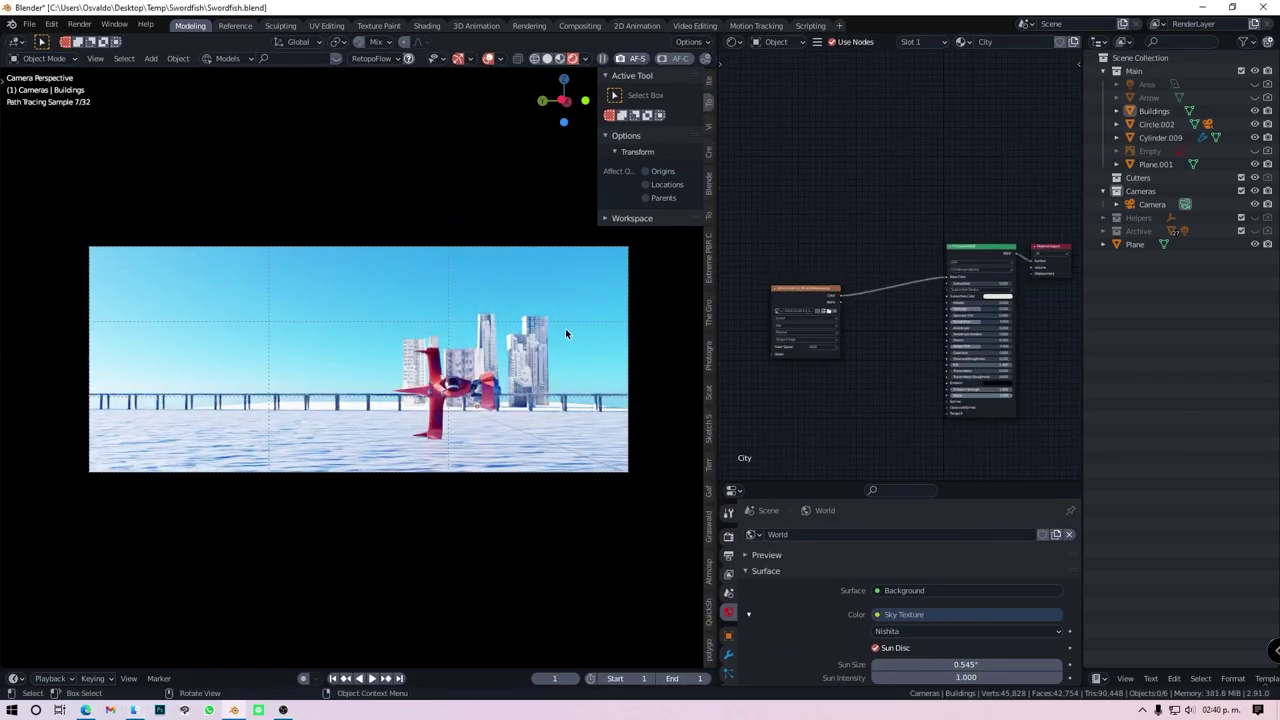
pyautogui.press('KP_Decimal')
pyautogui.press('KP_1')
pyautogui.press('Tab')
pyautogui.press('u')
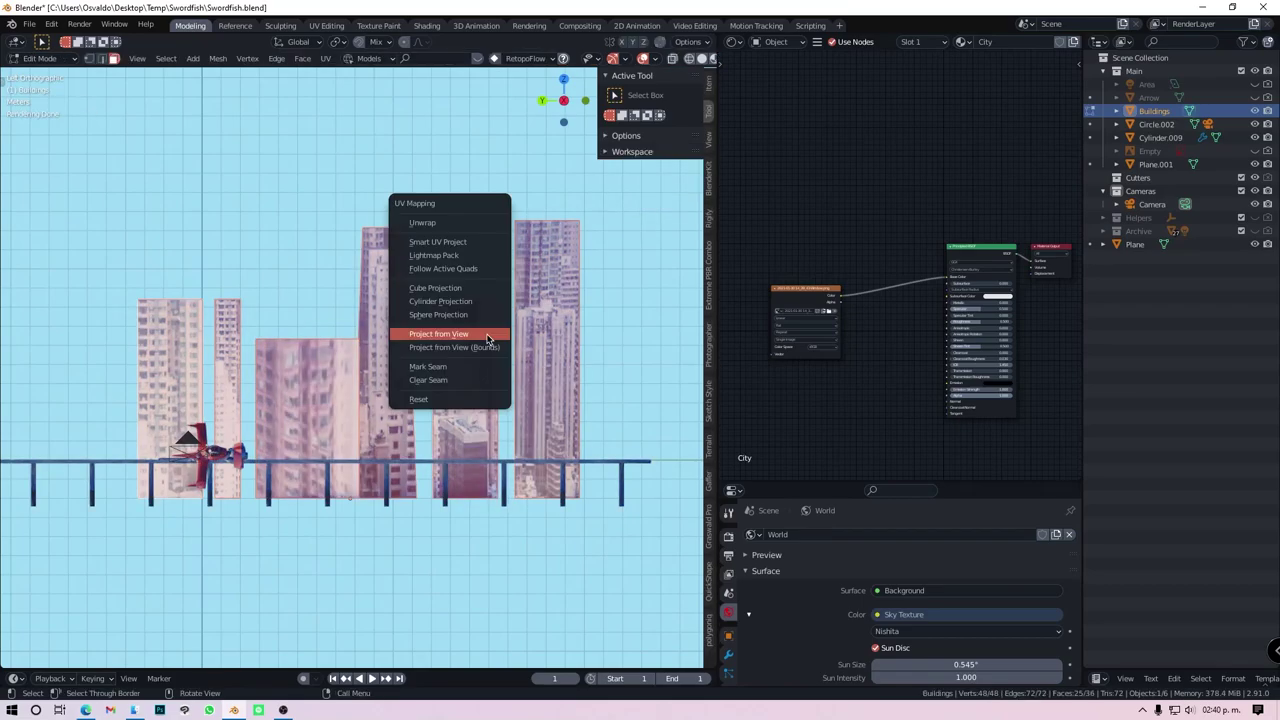
pyautogui.click(487, 334)
pyautogui.press('Tab')
pyautogui.press('KP_0')
# Scale and reposition the Buildings UVs over the high-rise city photo in the image editor
pyautogui.hotkey('shift', 'F10')
pyautogui.hotkey('ctrl', 'Tab')
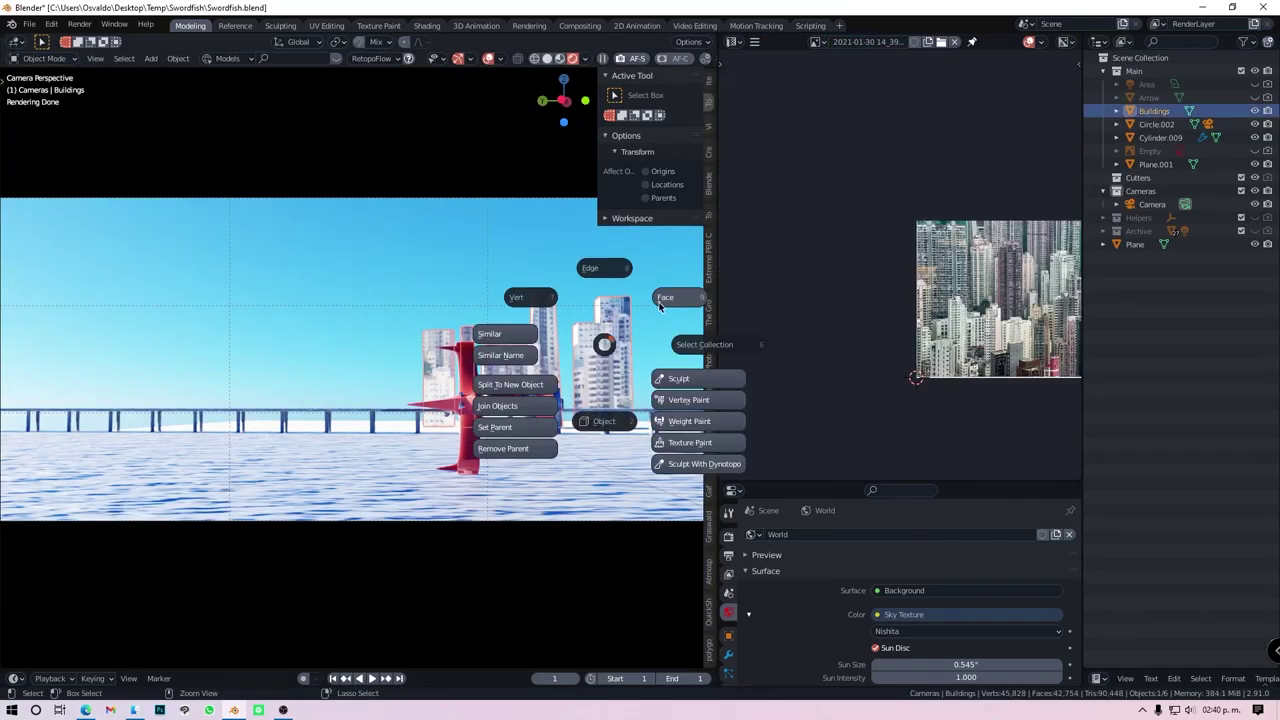
pyautogui.click(663, 298)
pyautogui.press('s')
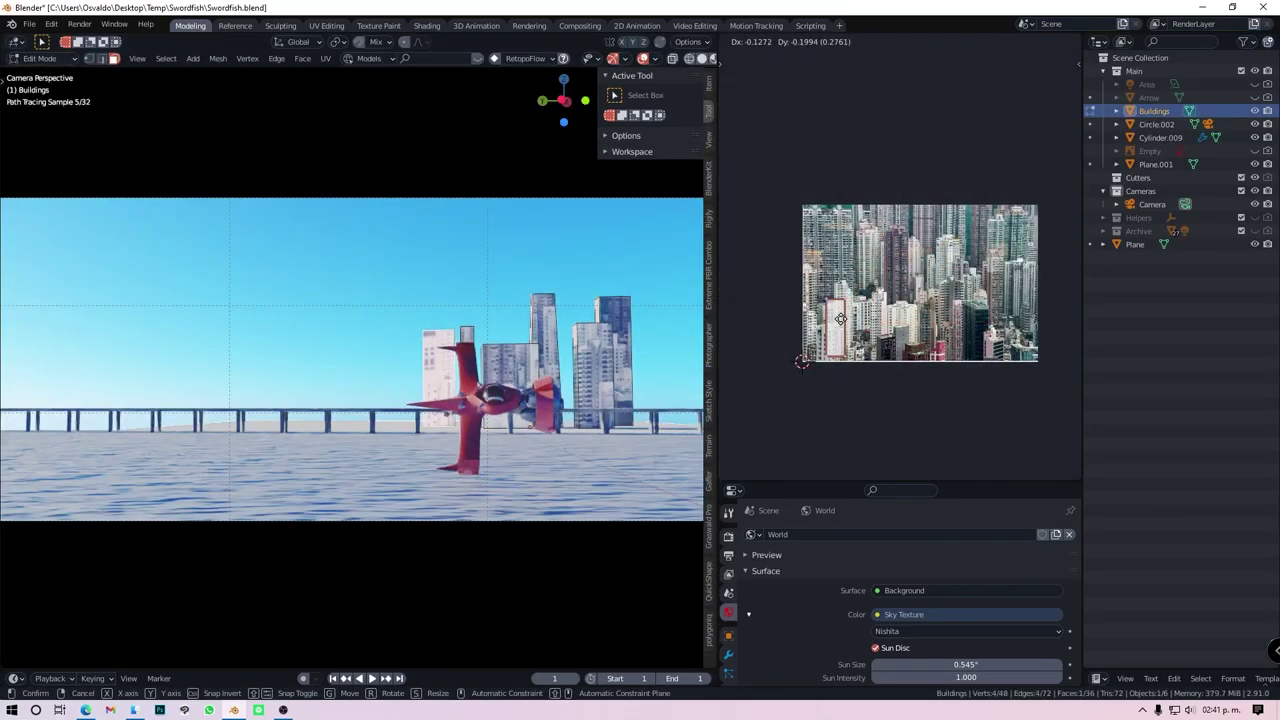
pyautogui.click(835, 258)
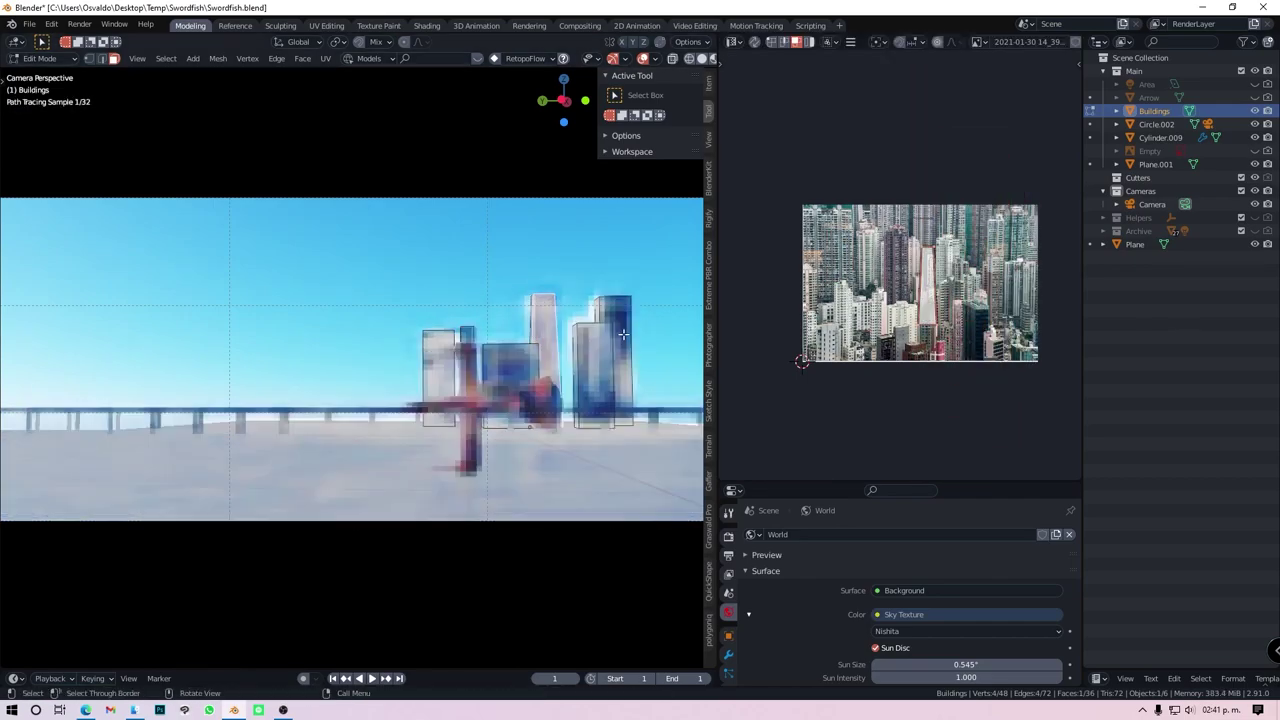
pyautogui.press('Tab')
# Select the Plane.001 ground and widen the scatter panel targeting it
pyautogui.moveTo(623, 334); pyautogui.dragTo(311, 462, button='middle')
pyautogui.click(311, 462)
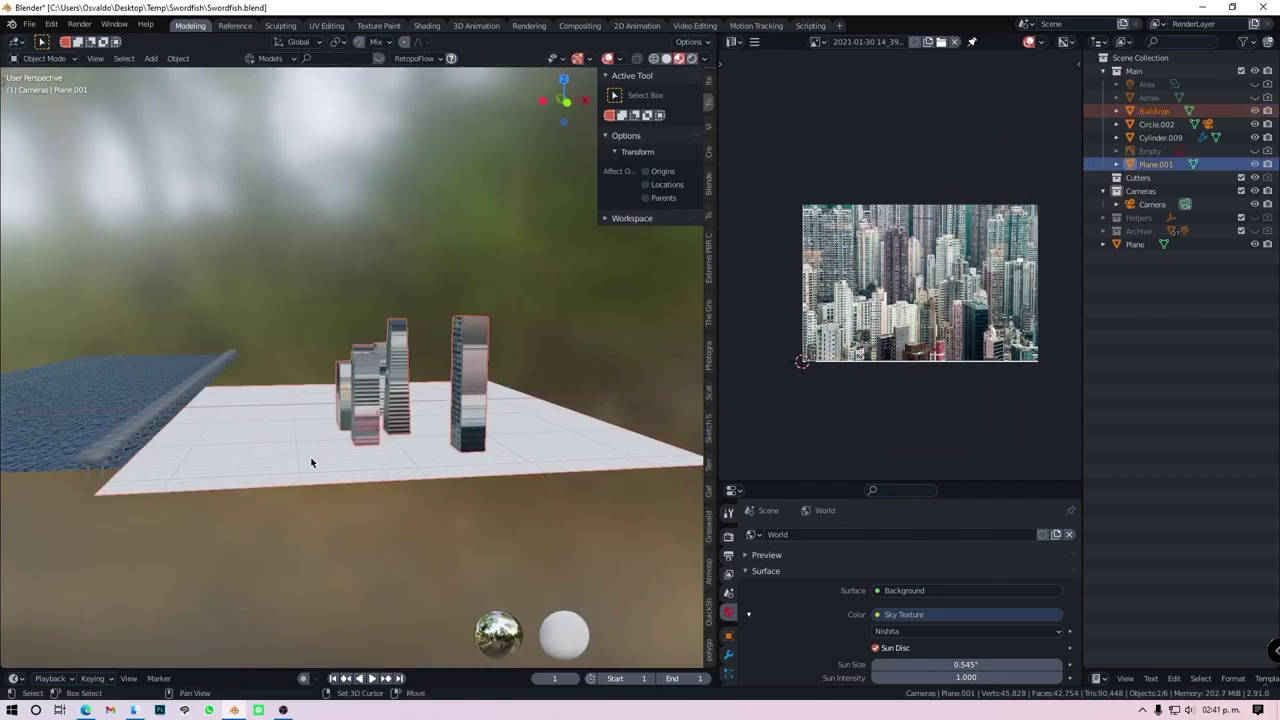
pyautogui.press('KP_0')
pyautogui.moveTo(346, 321); pyautogui.dragTo(360, 475, button='middle')
pyautogui.press('Tab')
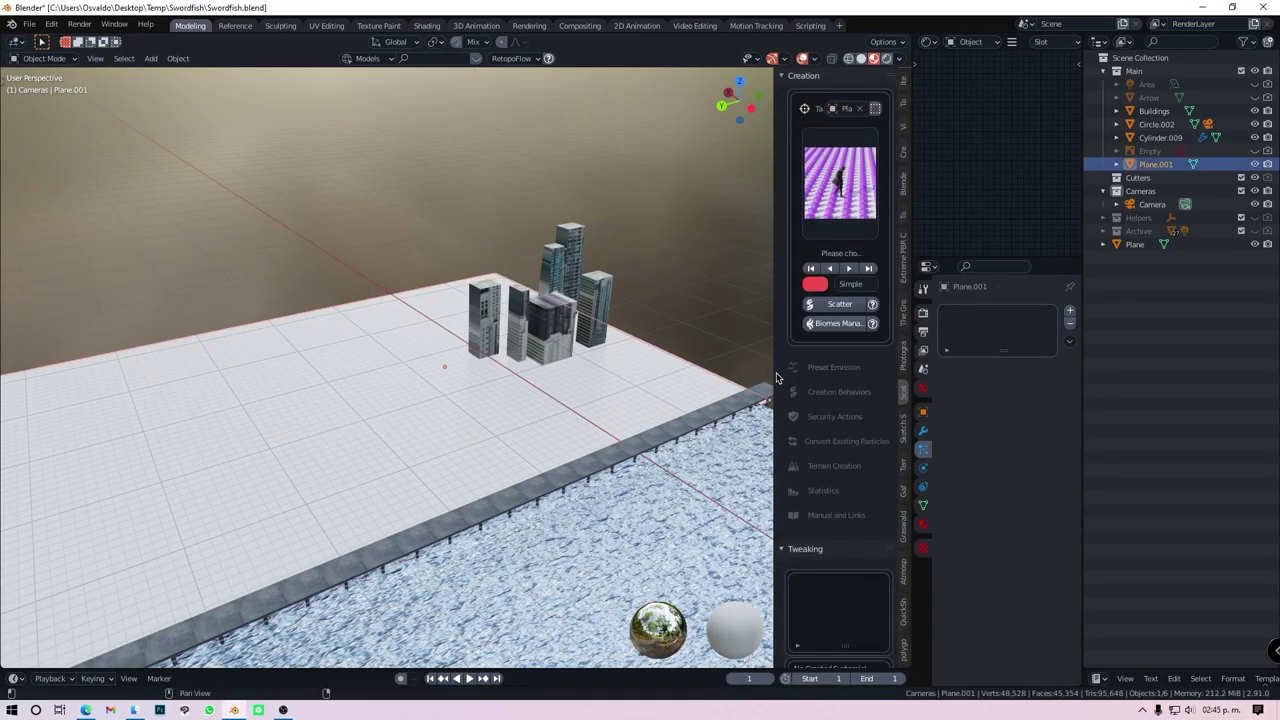
pyautogui.moveTo(776, 378); pyautogui.dragTo(741, 370)
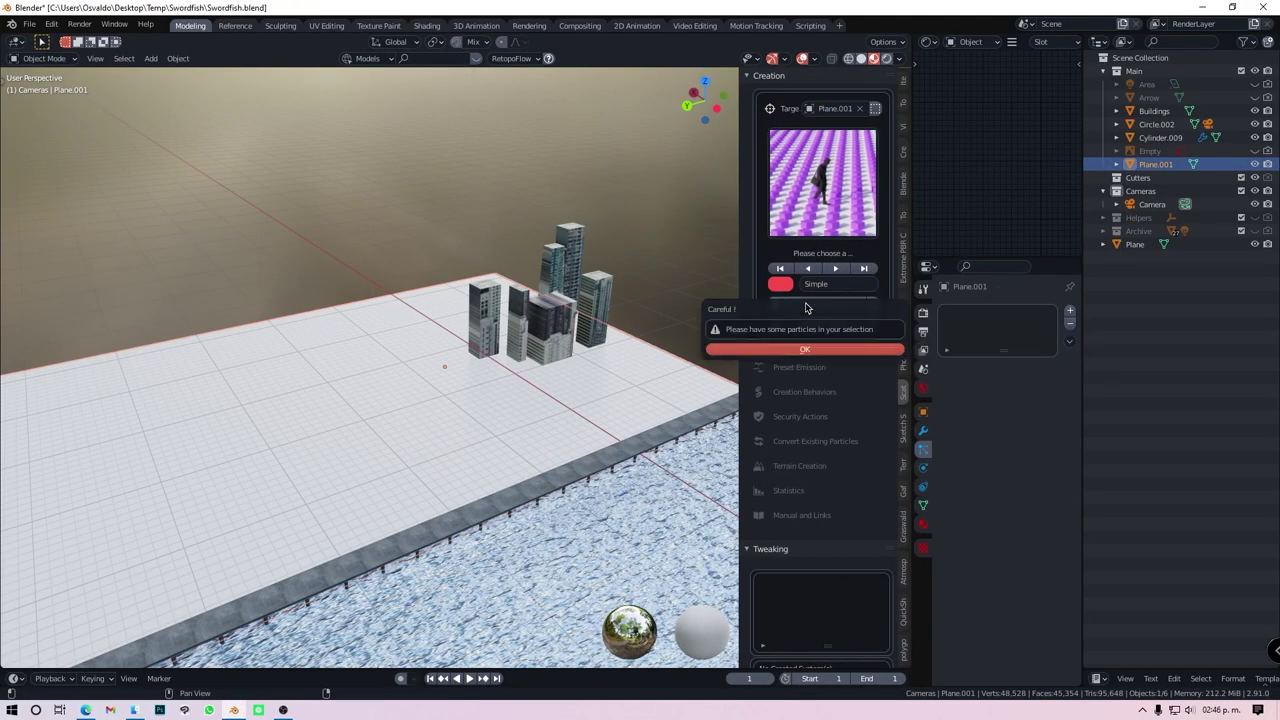
# Scatter the buildings across the ground with the Cluster Plant Simple preset instead of Array Face Z
pyautogui.click(822, 183)
pyautogui.click(643, 274)
pyautogui.click(822, 303)
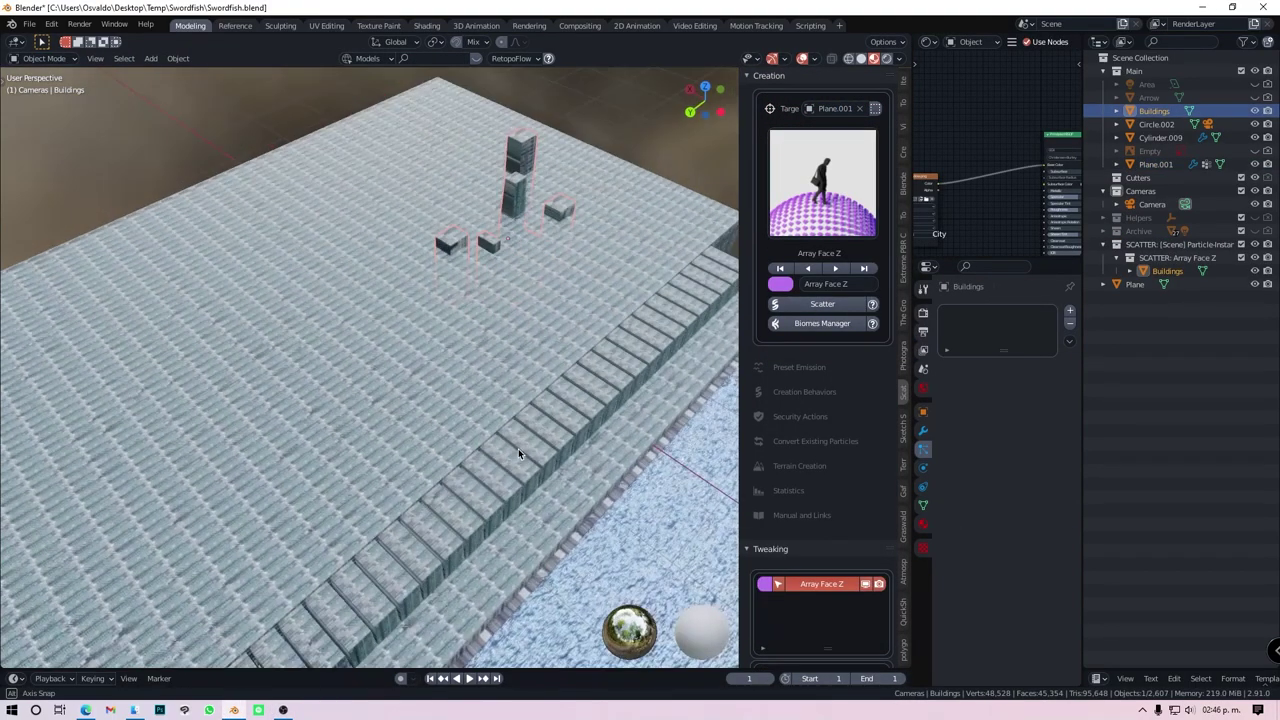
pyautogui.hotkey('ctrl', 'z')
pyautogui.scroll(-3, 844, 308)
pyautogui.hotkey('ctrl', 'z')
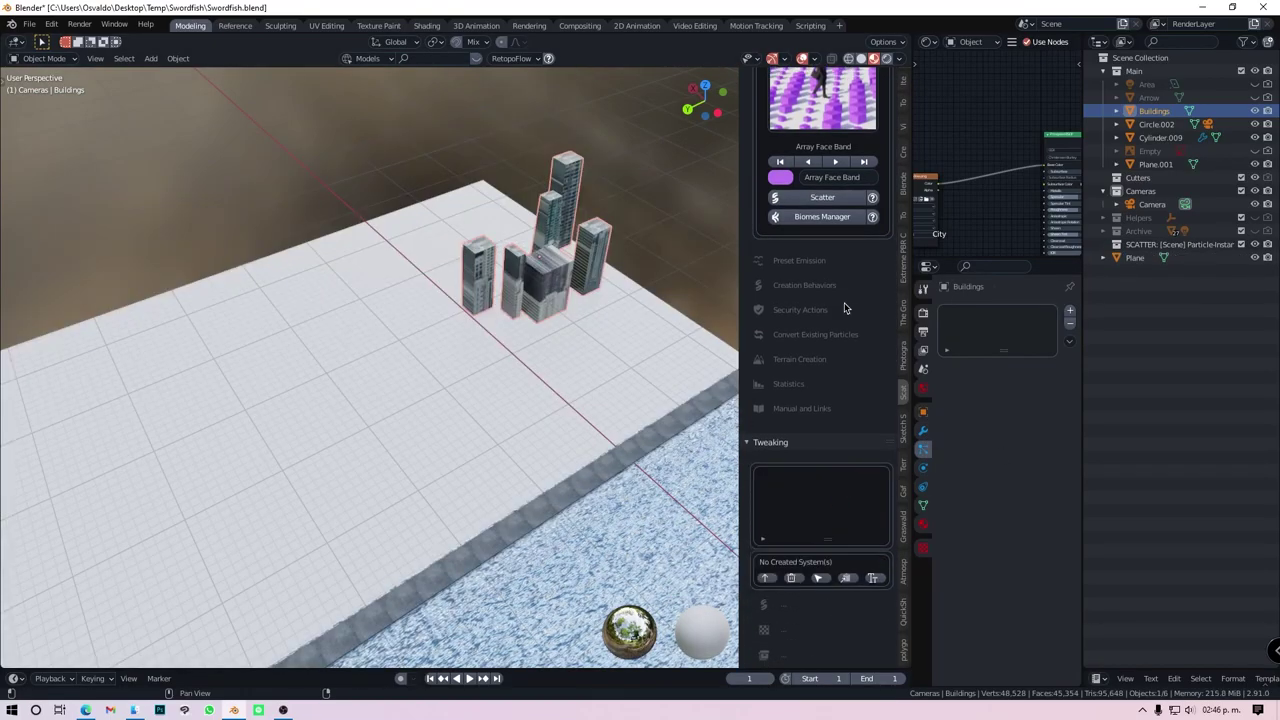
pyautogui.click(836, 161)
pyautogui.click(822, 197)
pyautogui.scroll(-3, 815, 498)
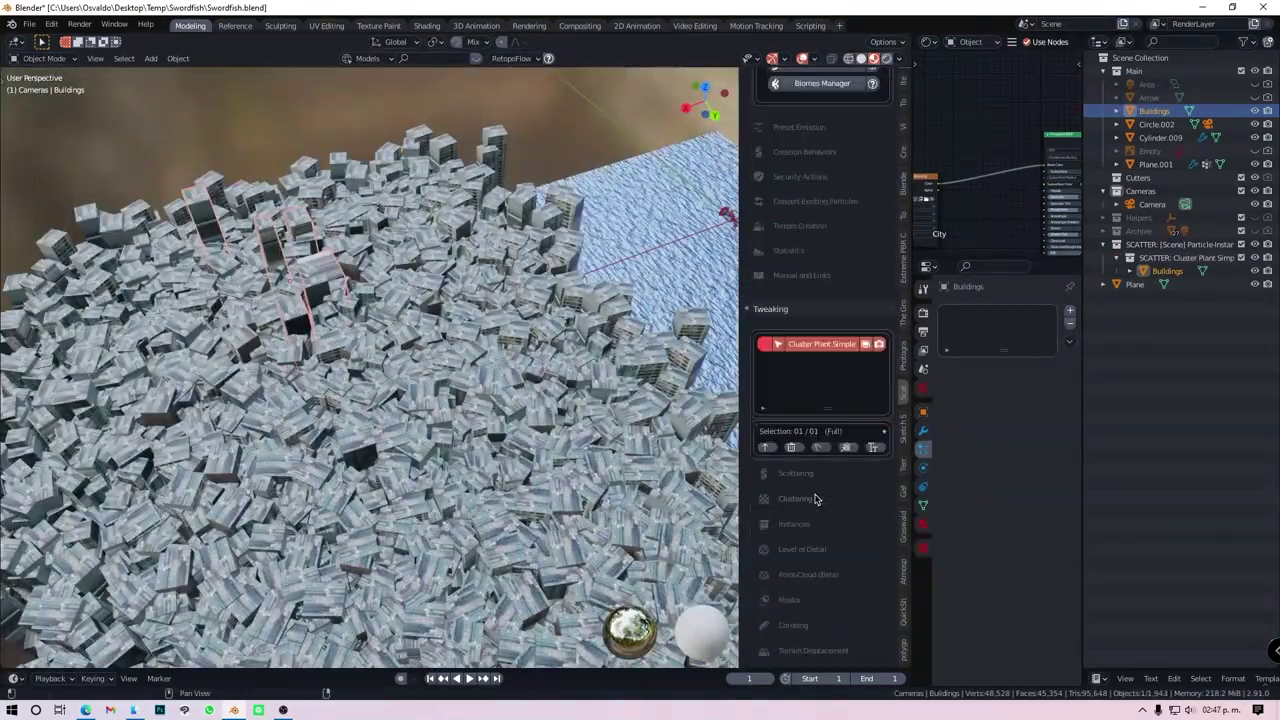
pyautogui.click(795, 473)
# Re-fit the Buildings UVs from the front view over the city photo
pyautogui.press('KP_0')
pyautogui.moveTo(247, 383); pyautogui.dragTo(397, 405, button='middle')
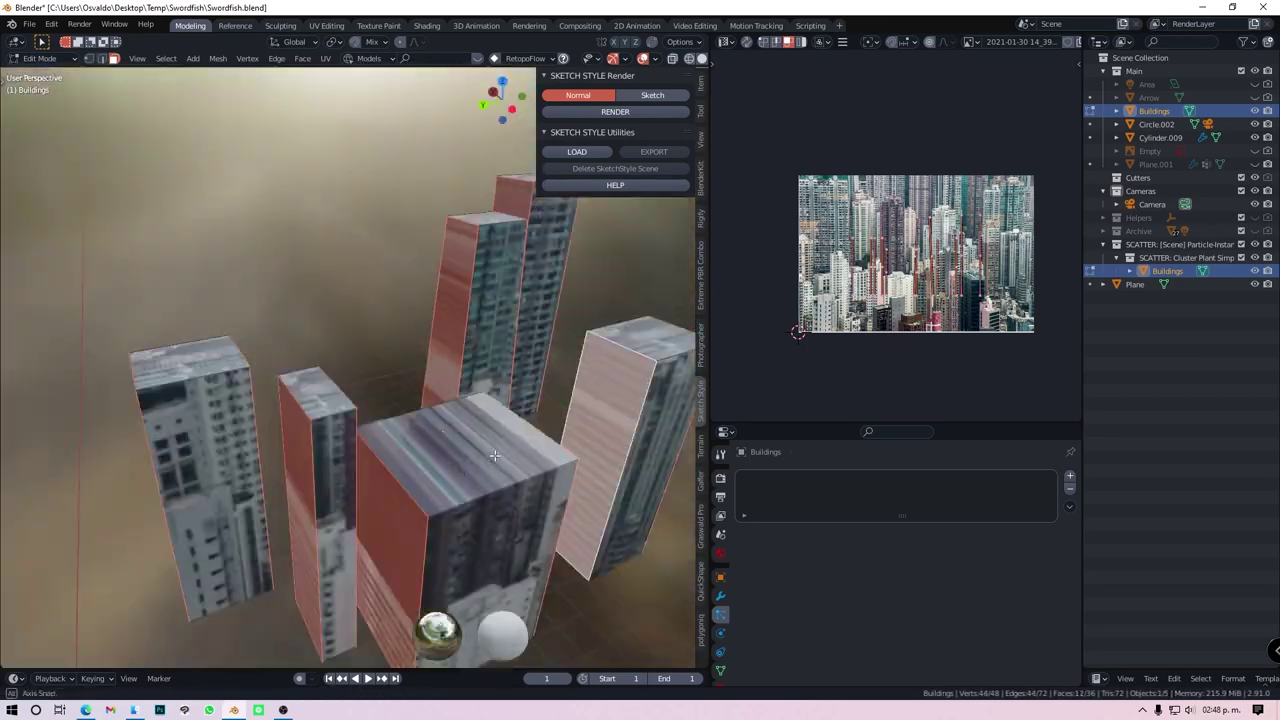
pyautogui.press('KP_1')
pyautogui.press('u')
pyautogui.scroll(2, 942, 203)
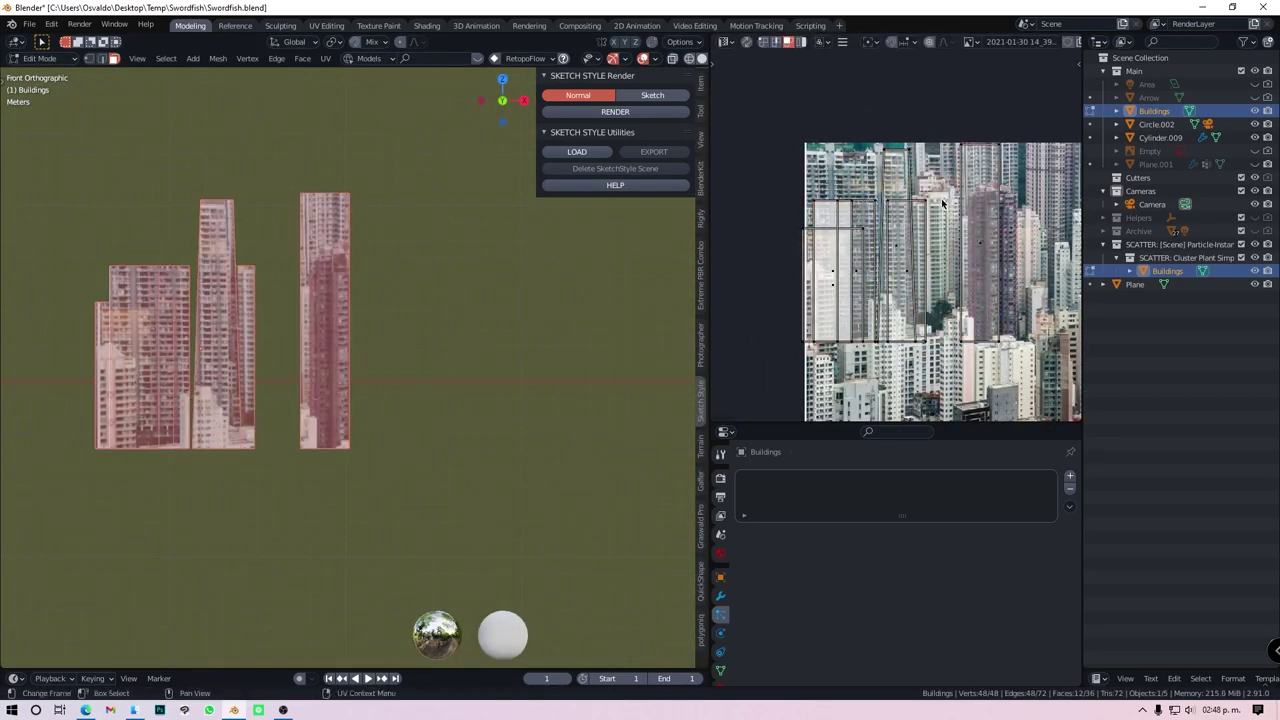
pyautogui.scroll(-2, 942, 203)
pyautogui.press('s')
pyautogui.click(1000, 270)
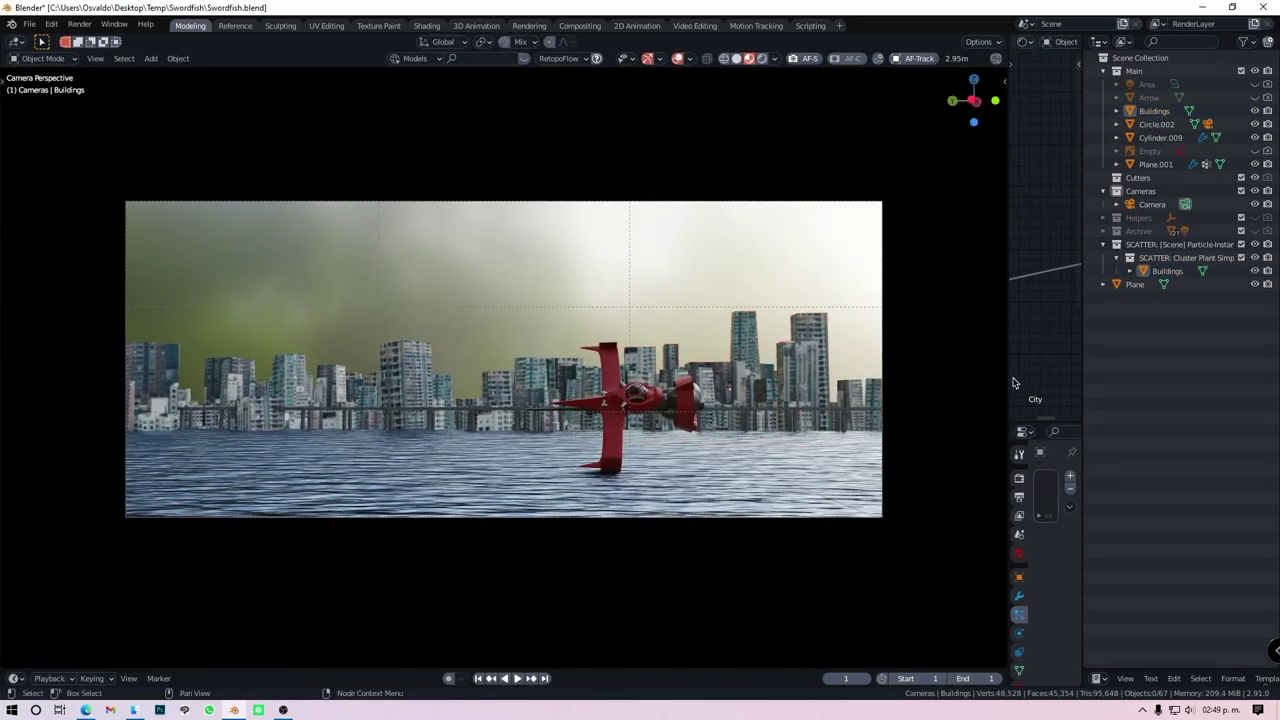
pyautogui.moveTo(1008, 177); pyautogui.dragTo(785, 177)
pyautogui.scroll(-8, 690, 450)
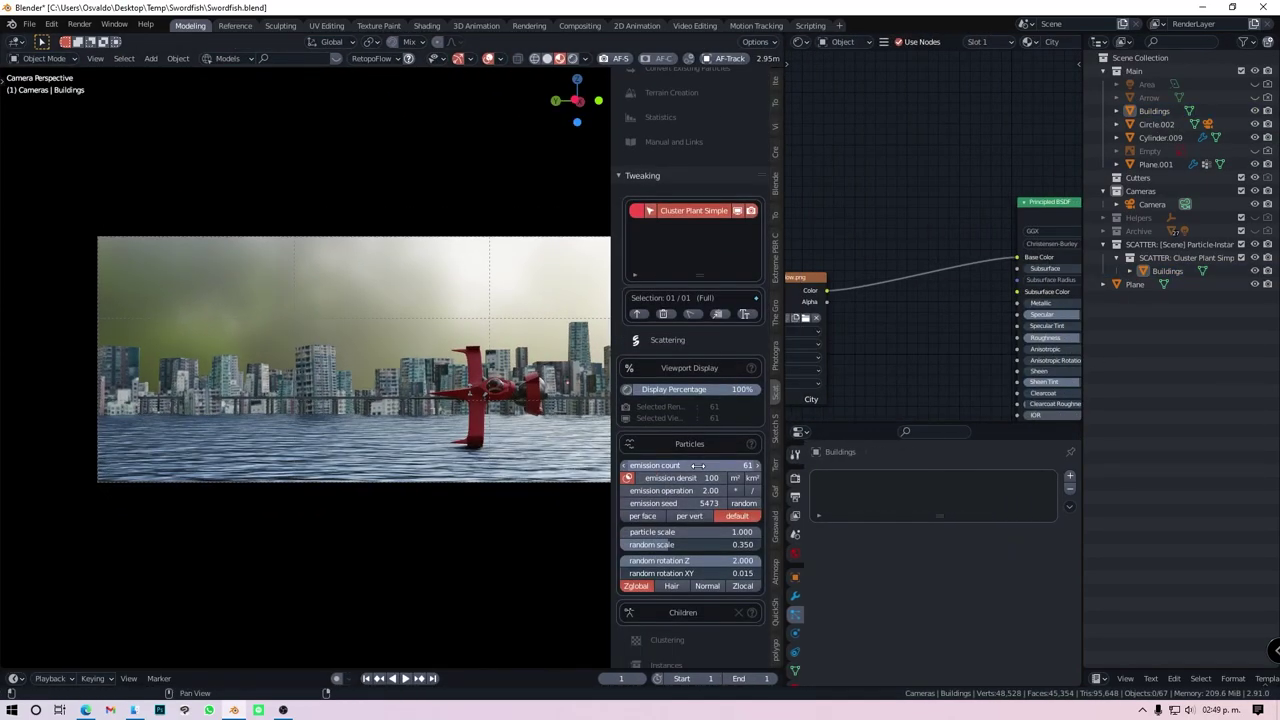
# Adjust the scatter's random scale and place three axis-locked building copies, Buildings.001–.003
pyautogui.click(742, 546)
pyautogui.hotkey('shift', 'd')
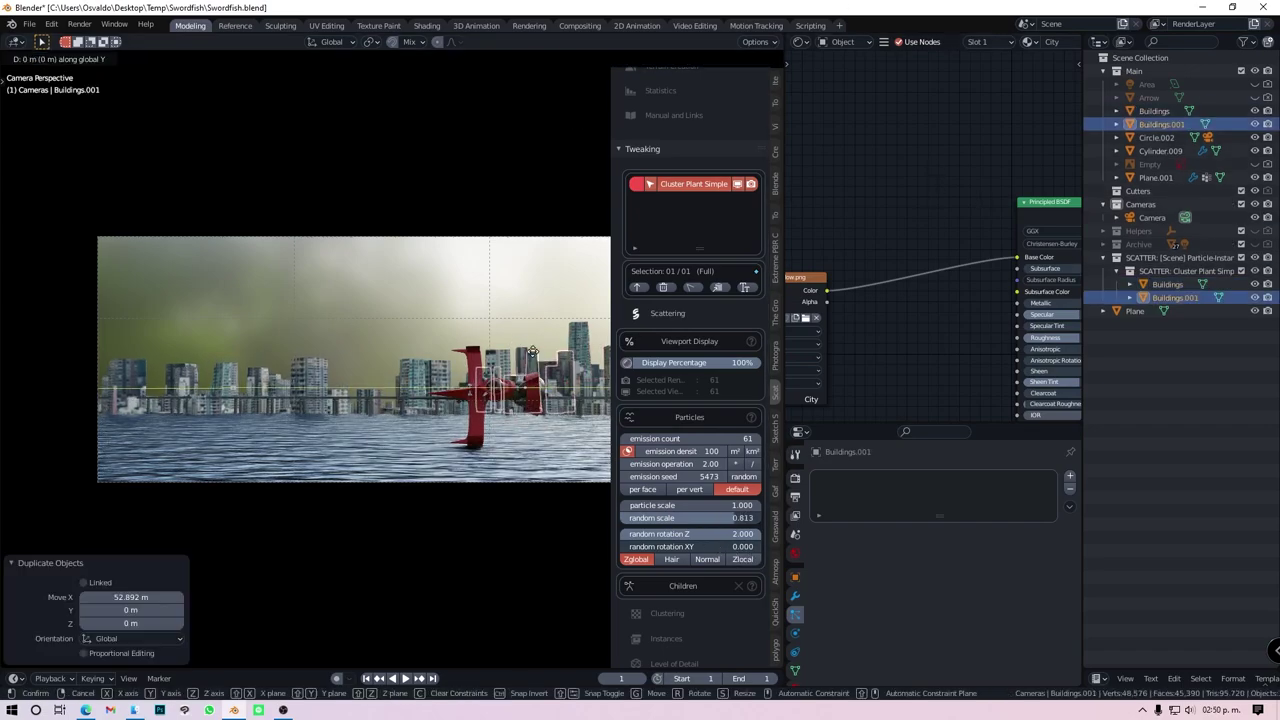
pyautogui.click(700, 350)
pyautogui.hotkey('shift', 'd')
pyautogui.click(720, 350)
pyautogui.press('n')
pyautogui.hotkey('shift', 'd')
pyautogui.press('x')
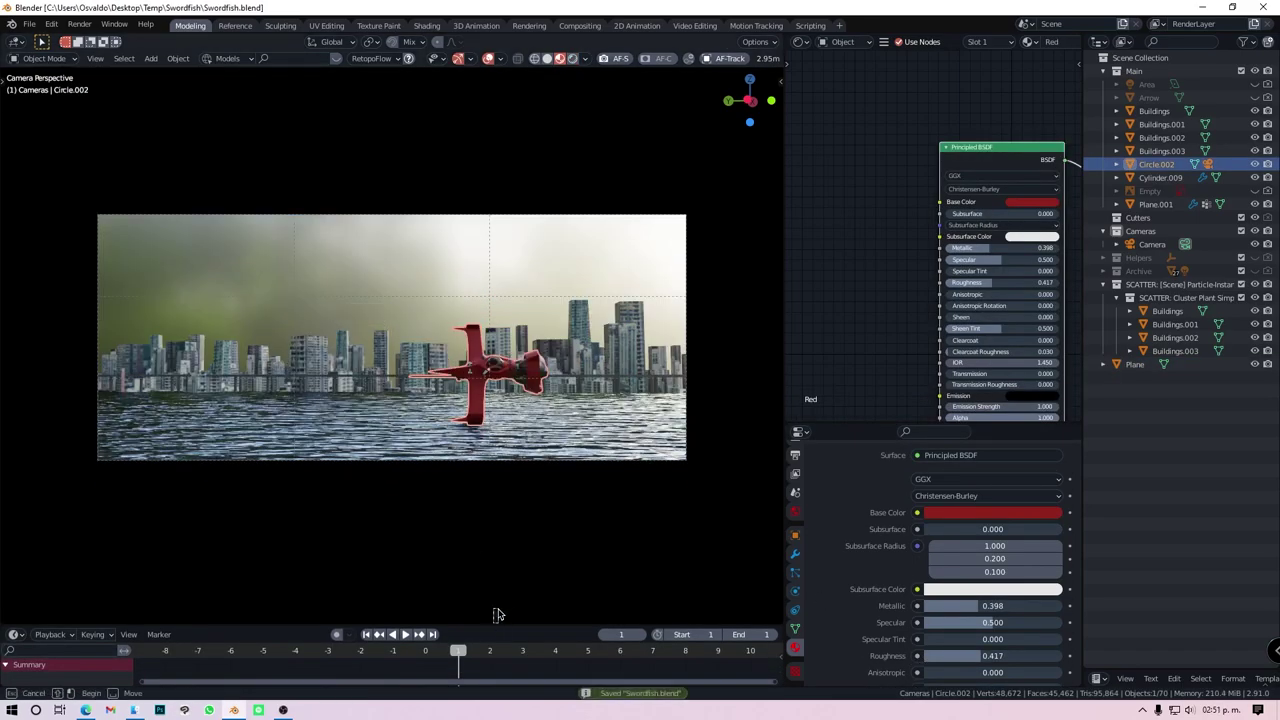
# Keyframe the ship's transforms at frame 1 and again at frame 5
pyautogui.moveTo(497, 614); pyautogui.dragTo(497, 561)
pyautogui.press('i')
pyautogui.click(457, 277)
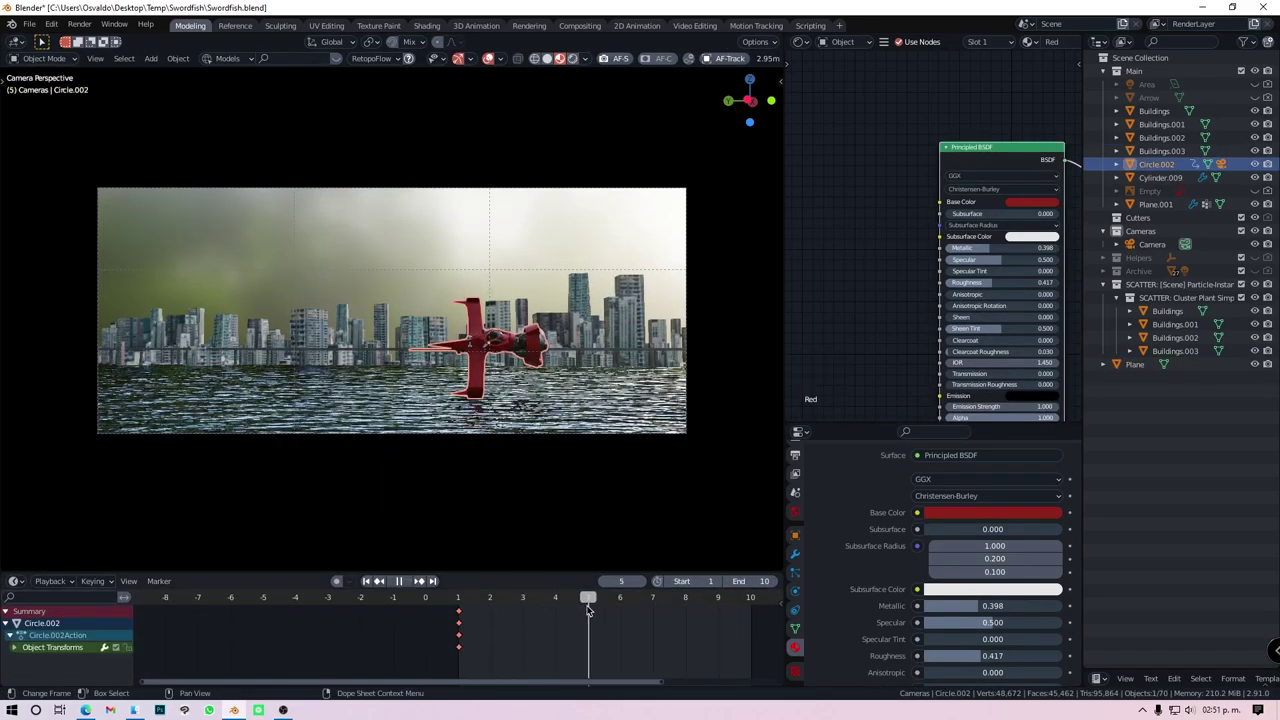
pyautogui.press('i')
pyautogui.press('Escape')
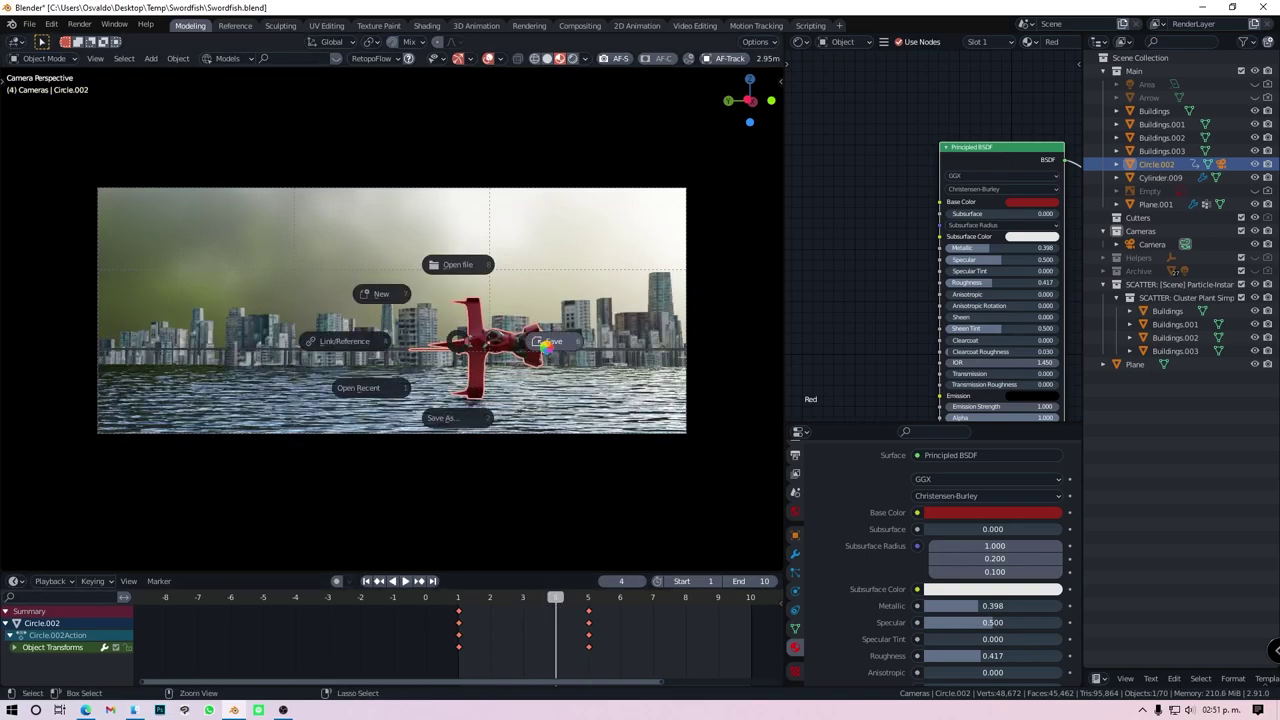
# Save Swordfish.blend and render the frame, cancelling the not-responding report
pyautogui.click(545, 342)
pyautogui.click(795, 478)
pyautogui.scroll(2, 845, 581)
pyautogui.click(781, 494)
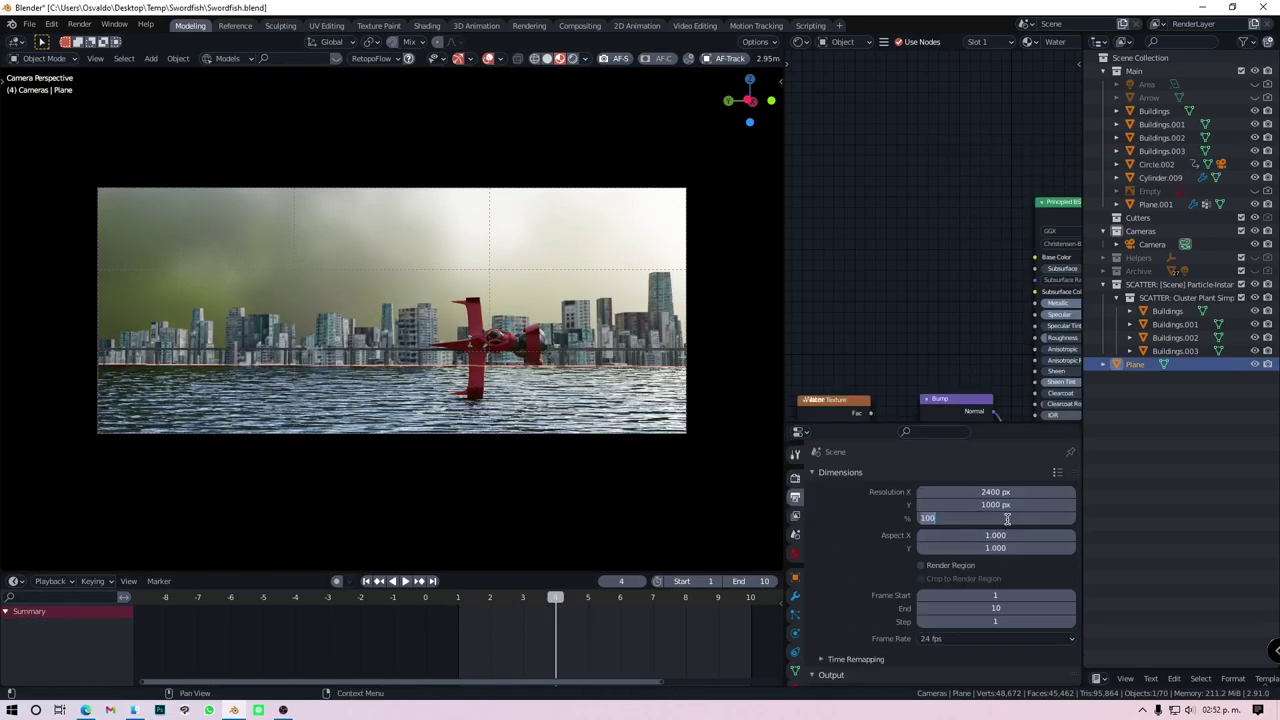
pyautogui.press('F12')
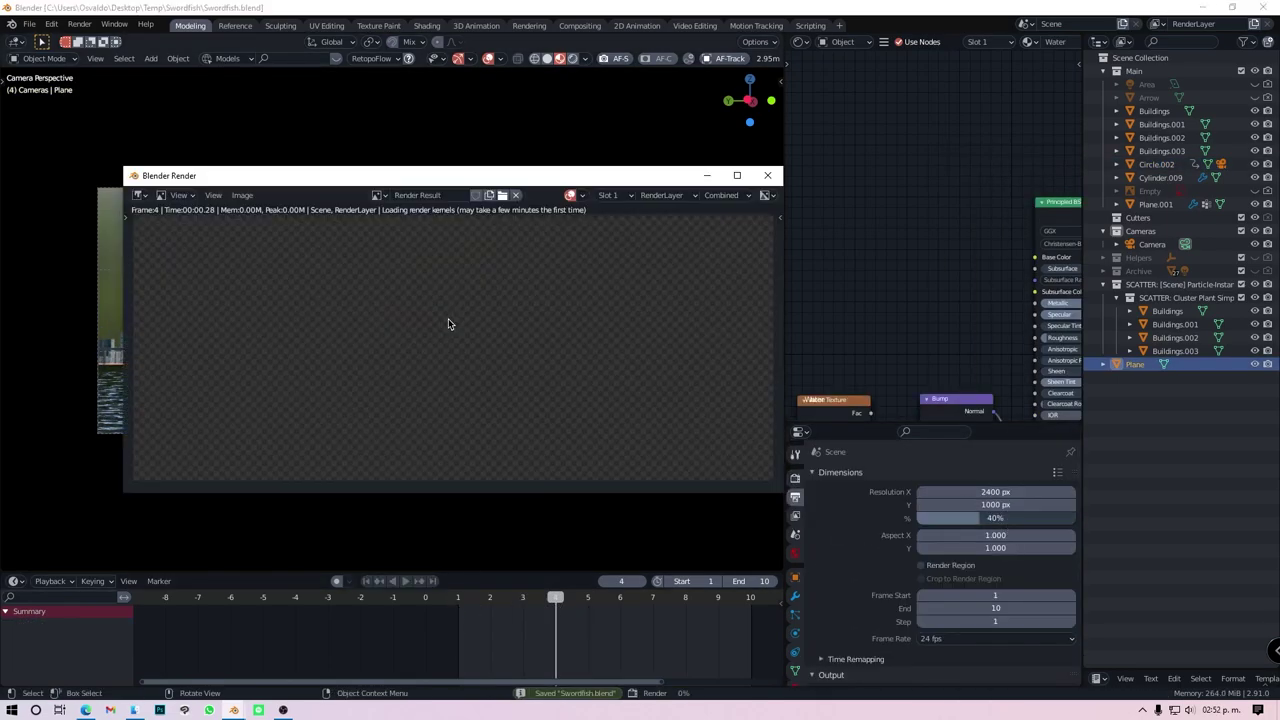
pyautogui.moveTo(491, 177); pyautogui.dragTo(578, 267)
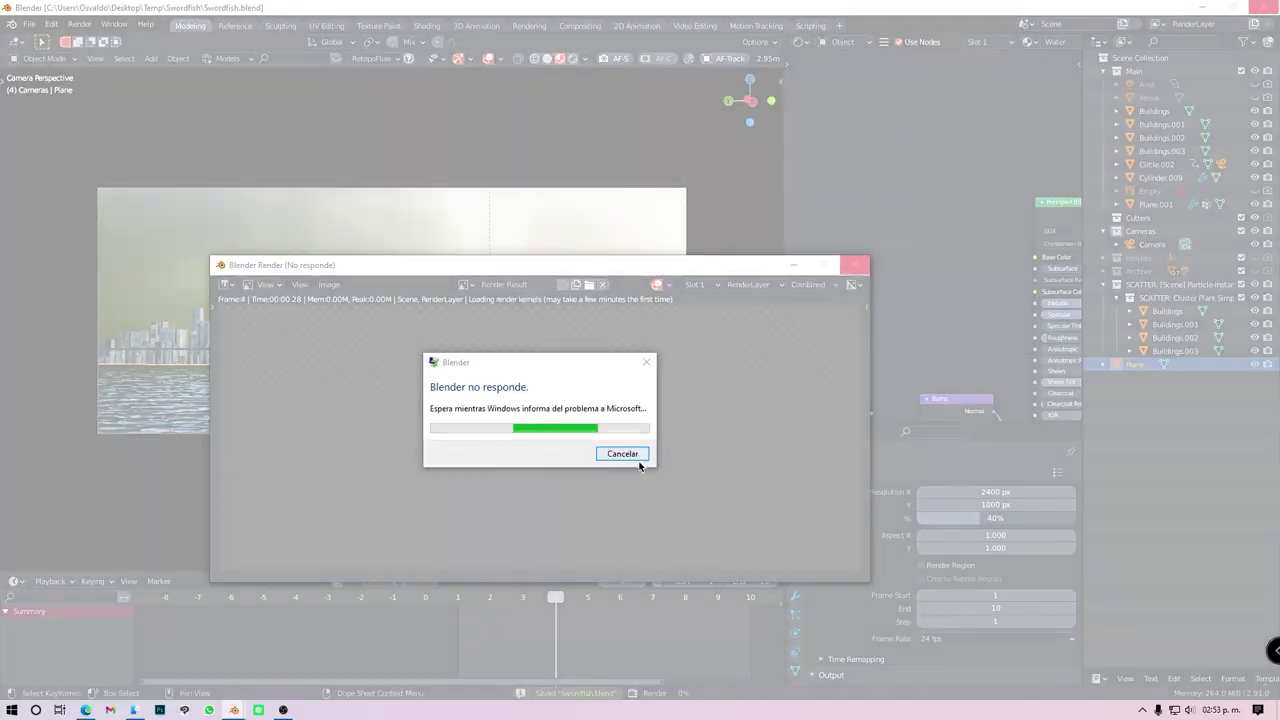
pyautogui.click(622, 452)
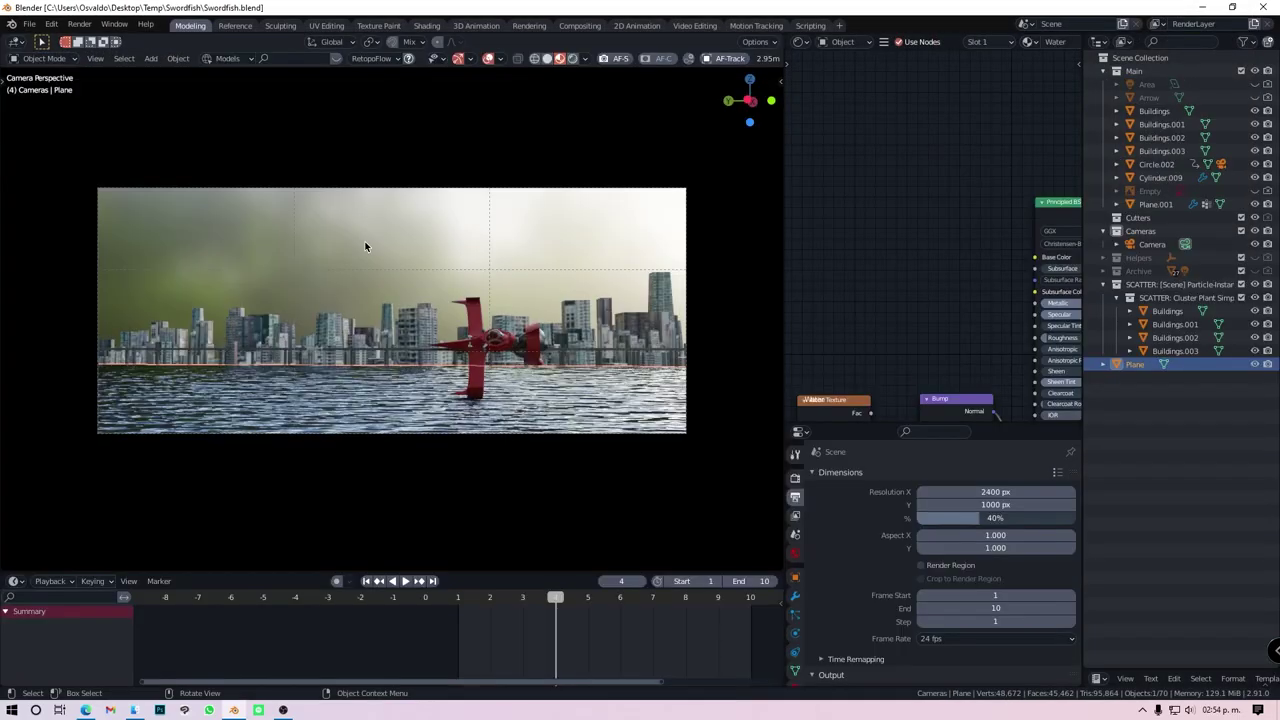
# Switch to rendered shading and bring up the render output settings for 40% resolution
pyautogui.click(572, 58)
pyautogui.click(1152, 244)
pyautogui.moveTo(785, 432)
pyautogui.mouseDown()
pyautogui.moveTo(785, 259)
pyautogui.moveTo(830, 259)
pyautogui.mouseUp()
pyautogui.click(840, 304)
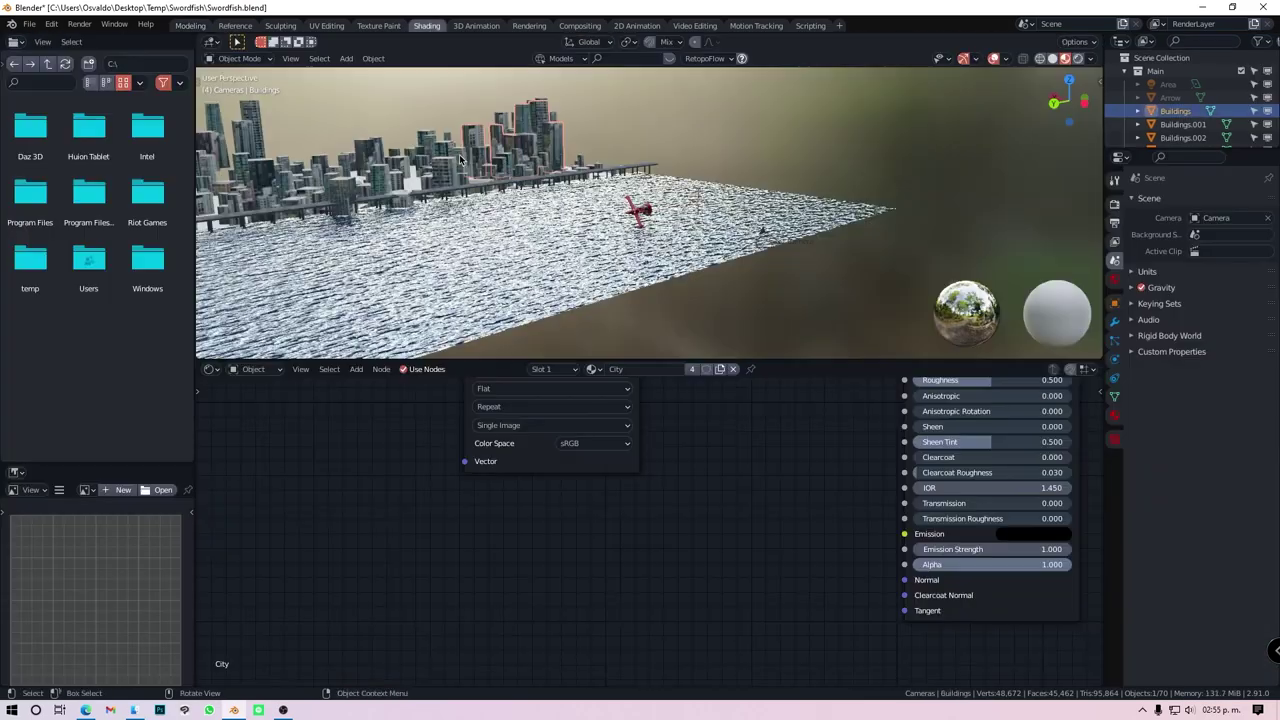
# Drive roughness from the window texture colour through a ColorRamp with its black stop moved inward
pyautogui.moveTo(668, 518); pyautogui.dragTo(795, 501)
pyautogui.scroll(5, 523, 207)
pyautogui.hotkey('shift', 'a')
pyautogui.write('GRA')
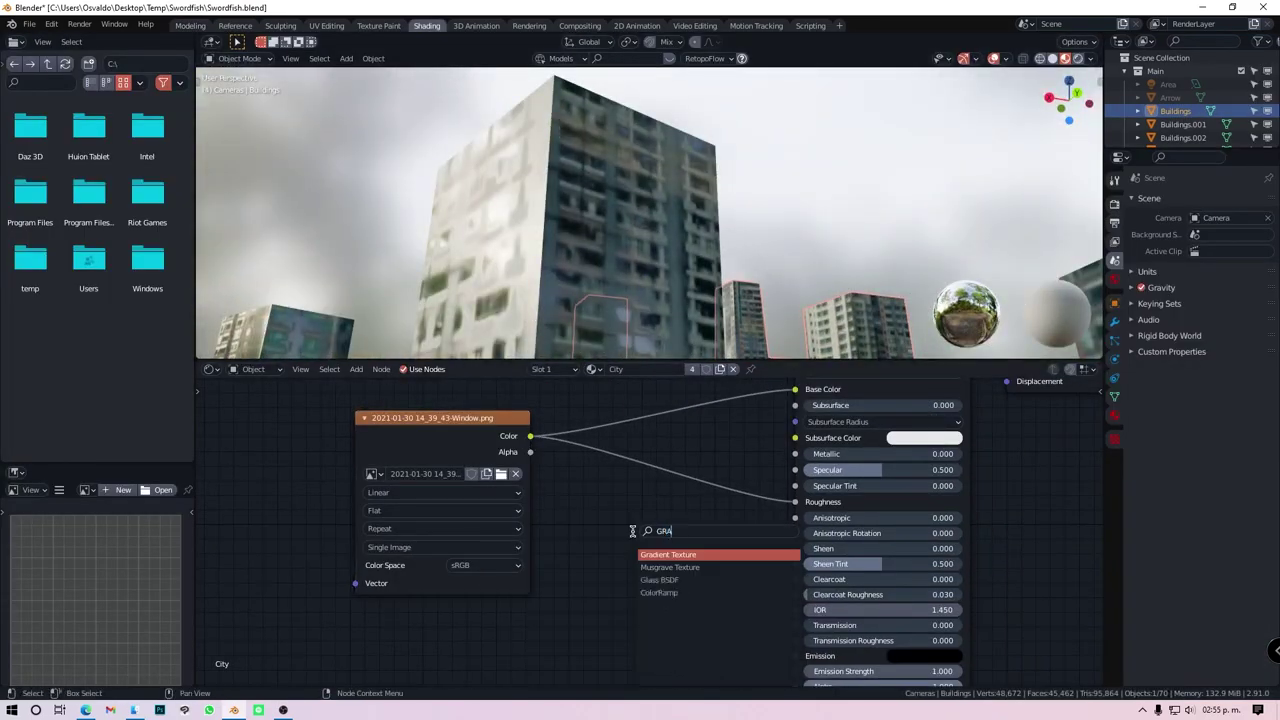
pyautogui.click(658, 457)
pyautogui.moveTo(670, 546); pyautogui.dragTo(723, 546)
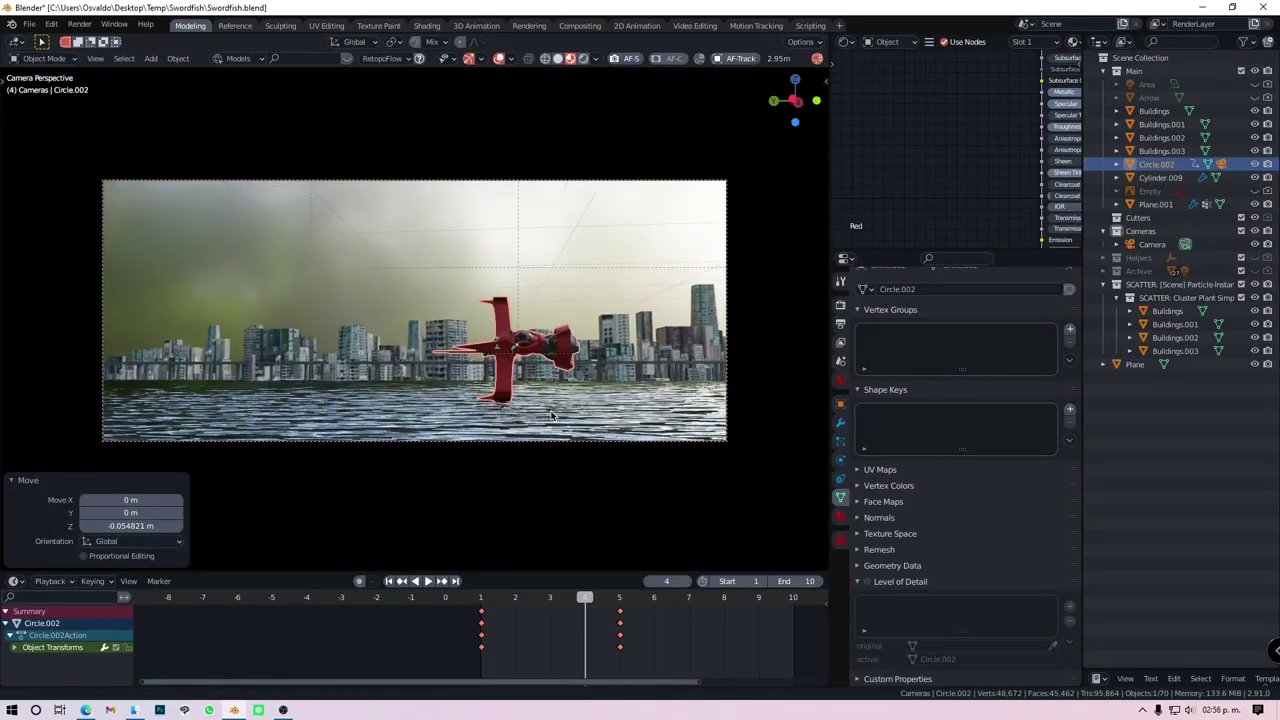
# Deselect the ship, save the file, and render the current frame
pyautogui.click(551, 415)
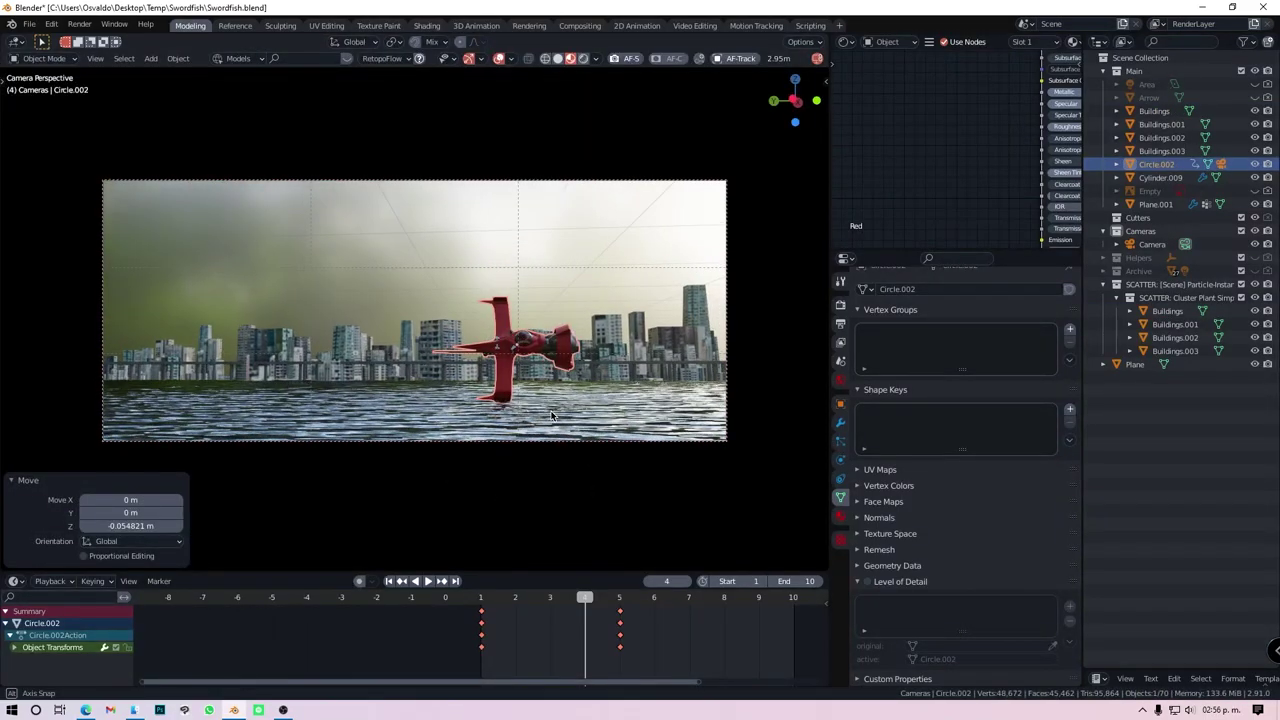
pyautogui.hotkey('ctrl', 's')
pyautogui.press('F12')
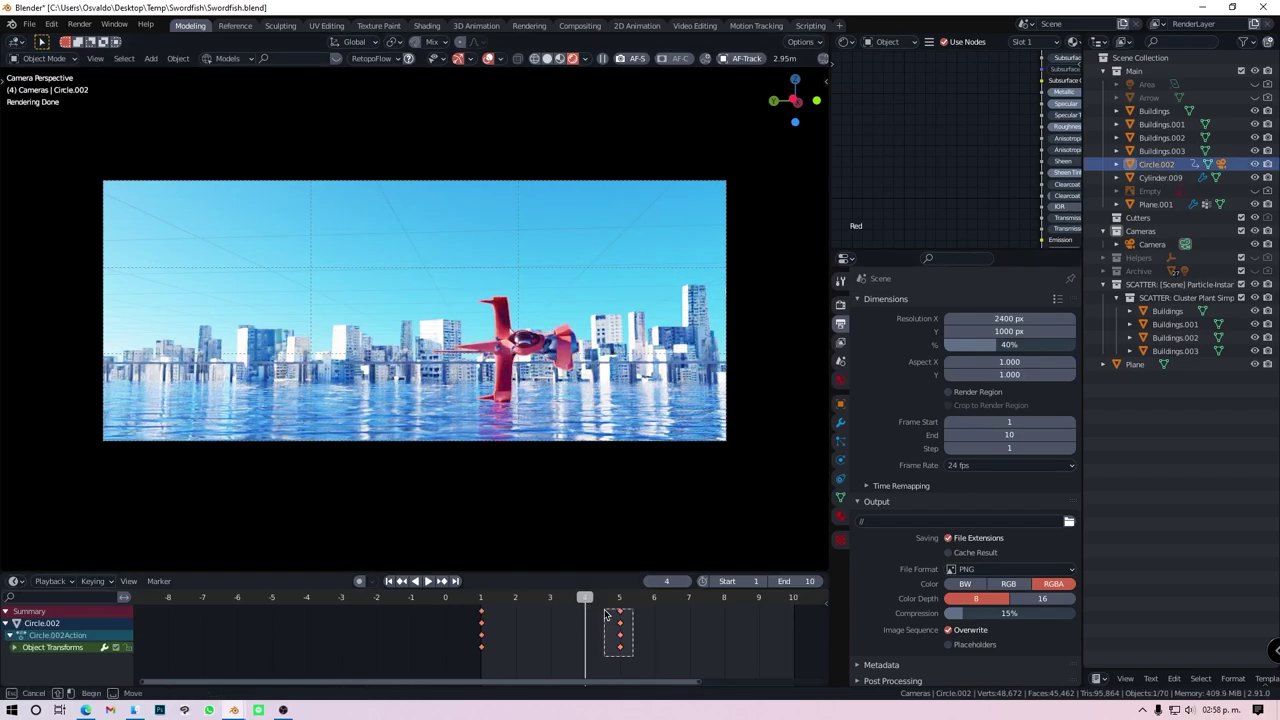
# Add a ship keyframe at frame 3, save, and render frame 3
pyautogui.moveTo(605, 614); pyautogui.dragTo(605, 614)
pyautogui.press('Right')
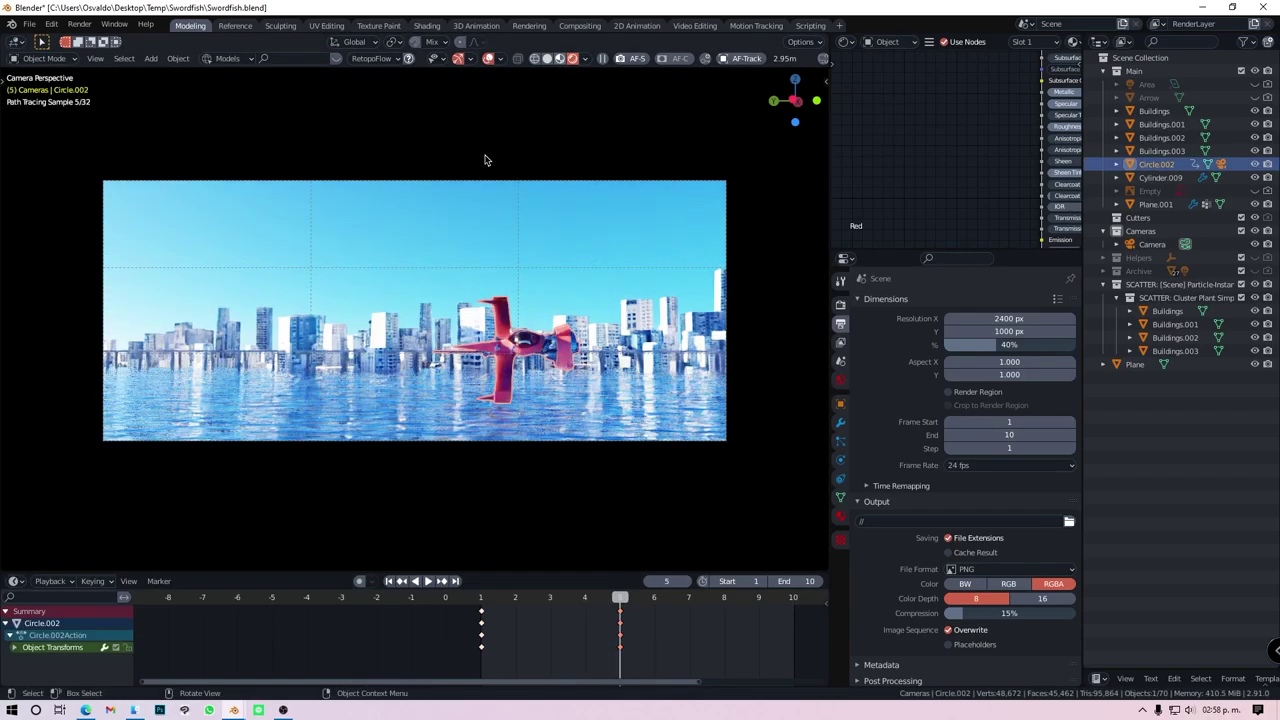
pyautogui.hotkey('ctrl', 'v')
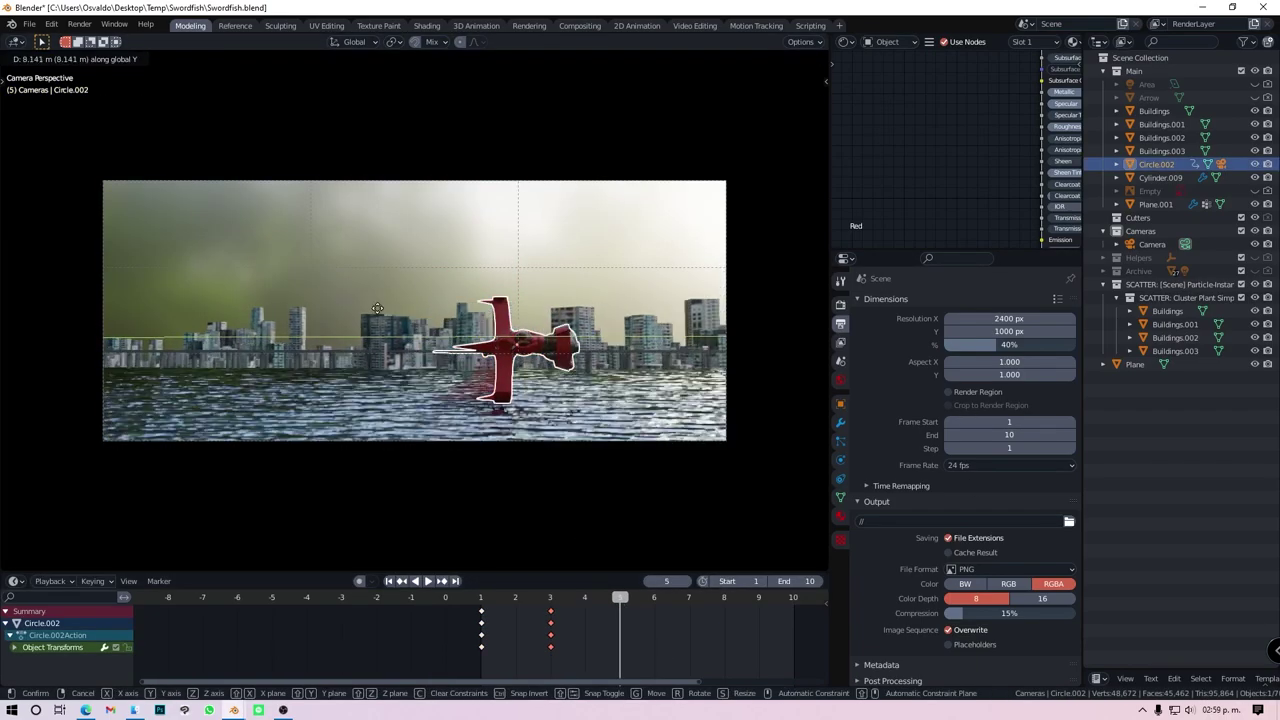
pyautogui.press('Left')
pyautogui.press('Left')
pyautogui.hotkey('ctrl', 's')
pyautogui.press('F12')
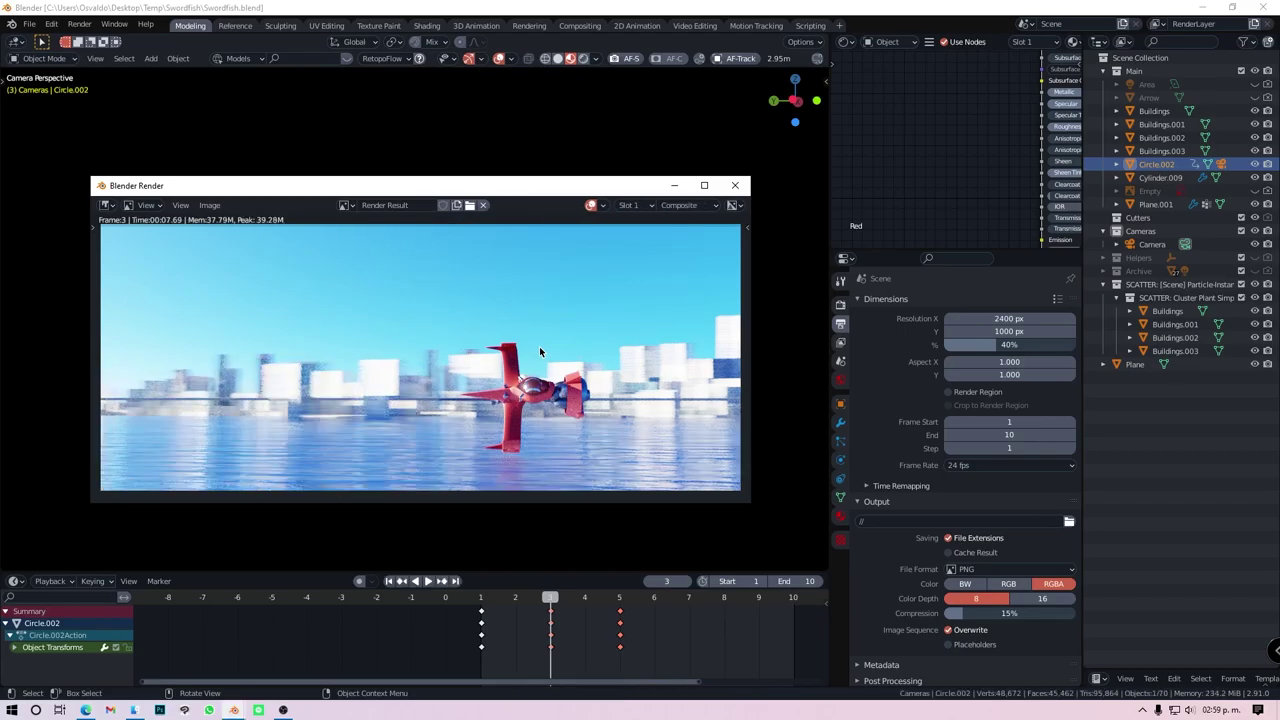
# Render frame 2, select Plane.001 to view its material, and save
pyautogui.press('Escape')
pyautogui.press('Left')
pyautogui.press('F12')
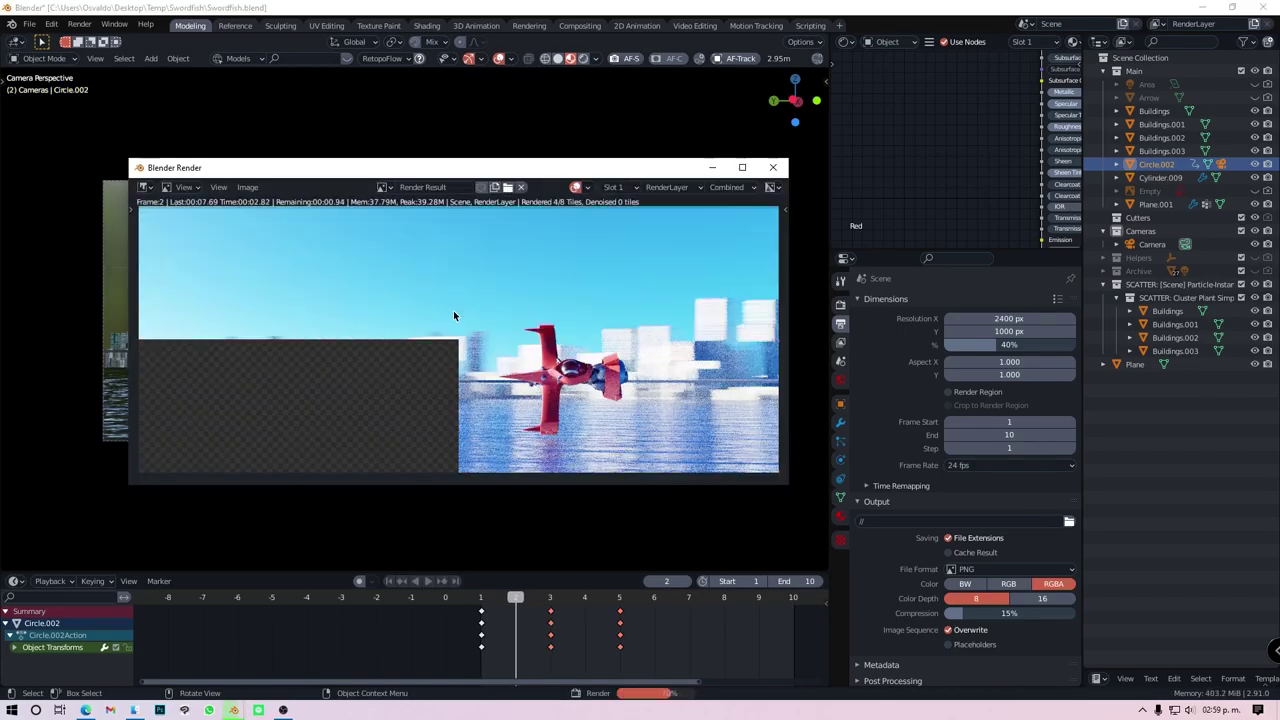
pyautogui.click(776, 168)
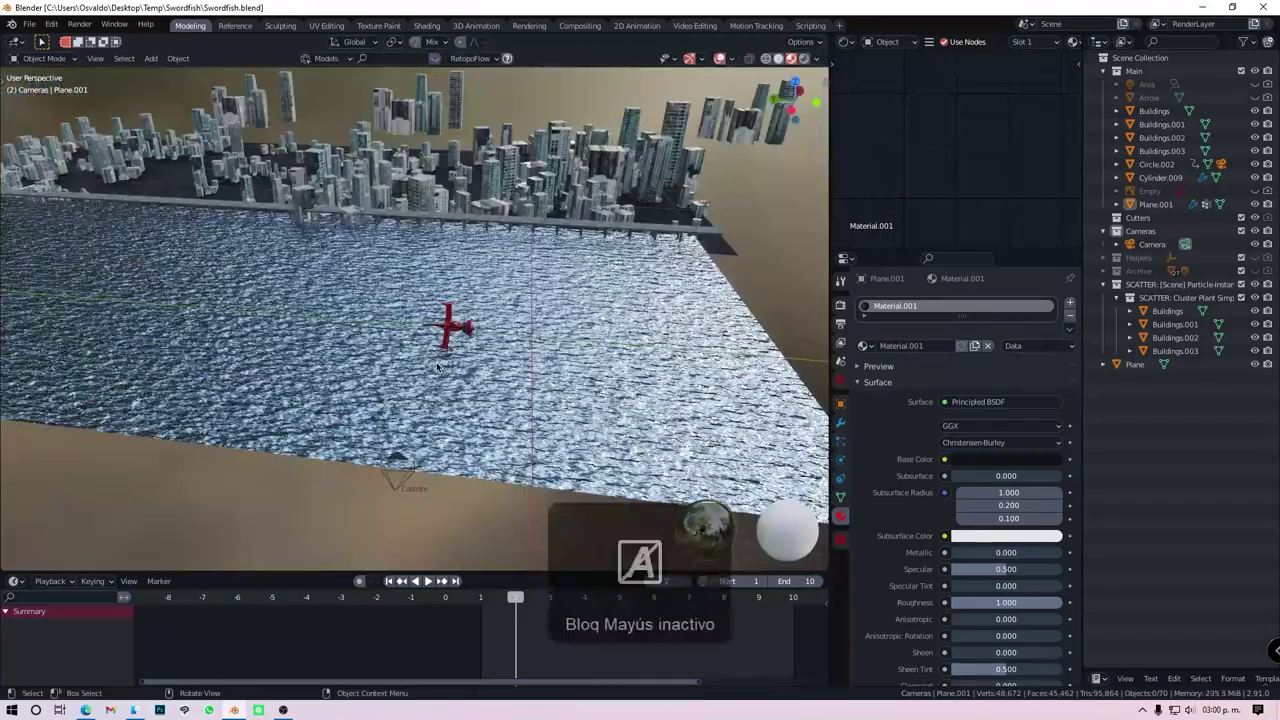
pyautogui.hotkey('ctrl', 's')
# Set the world mist pass depth to 161 m with Quadratic falloff
pyautogui.click(840, 380)
pyautogui.scroll(-5, 960, 450)
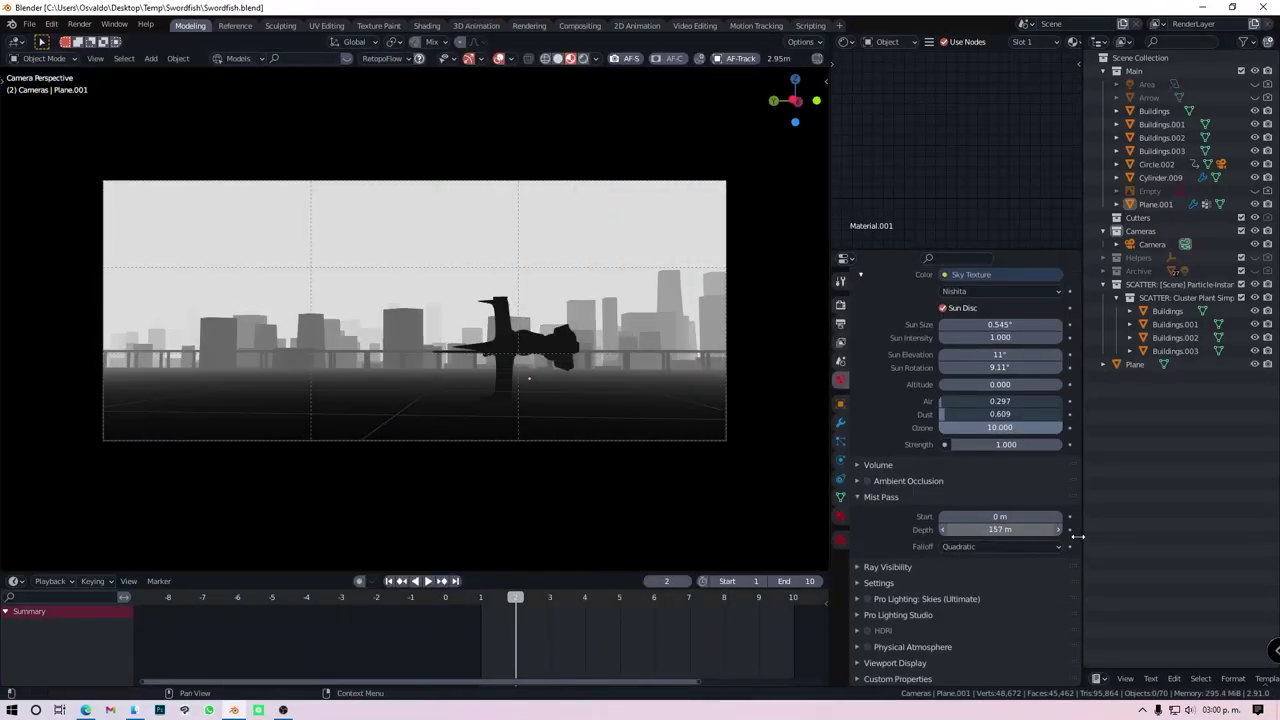
pyautogui.moveTo(1000, 530); pyautogui.dragTo(1060, 530)
pyautogui.click(1000, 546)
pyautogui.click(990, 562)
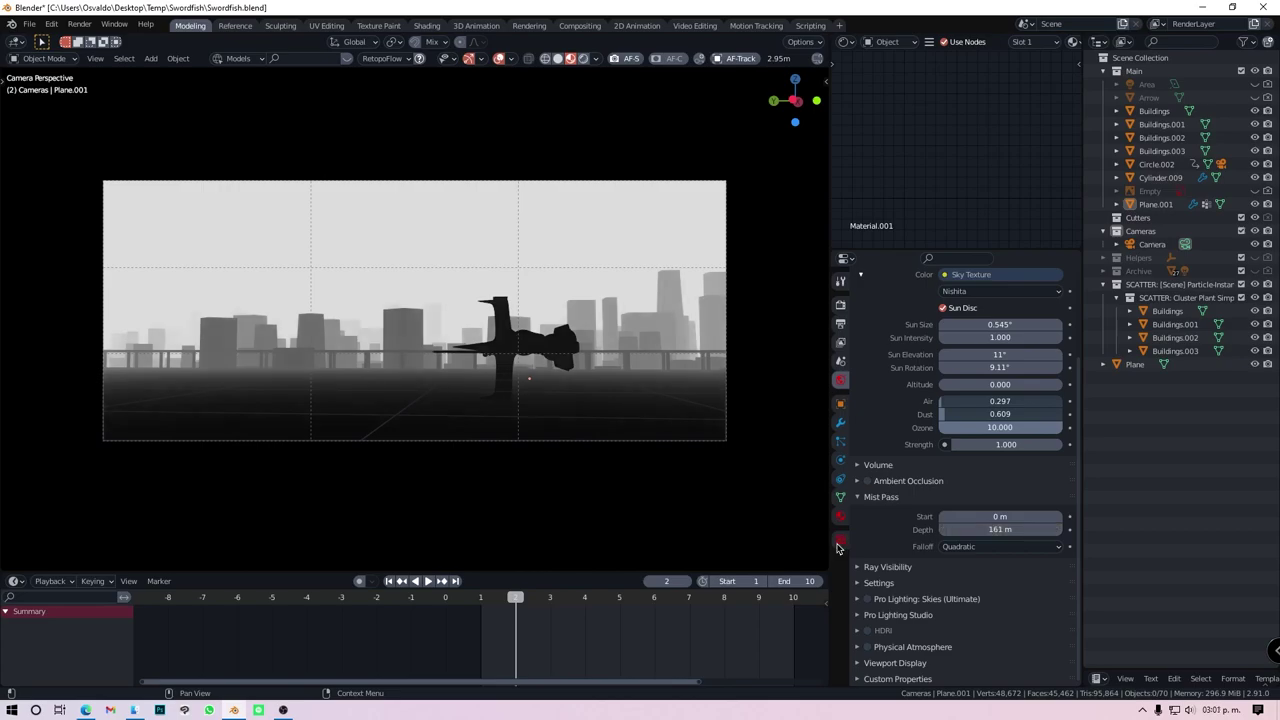
# Duplicate a building block as Buildings.004, move it behind the skyline, stretch it taller, and rotate it
pyautogui.click(560, 340)
pyautogui.hotkey('shift', 'd')
pyautogui.press('y')
pyautogui.click(640, 300)
pyautogui.press('s')
pyautogui.press('z')
pyautogui.click(410, 358)
pyautogui.press('z')
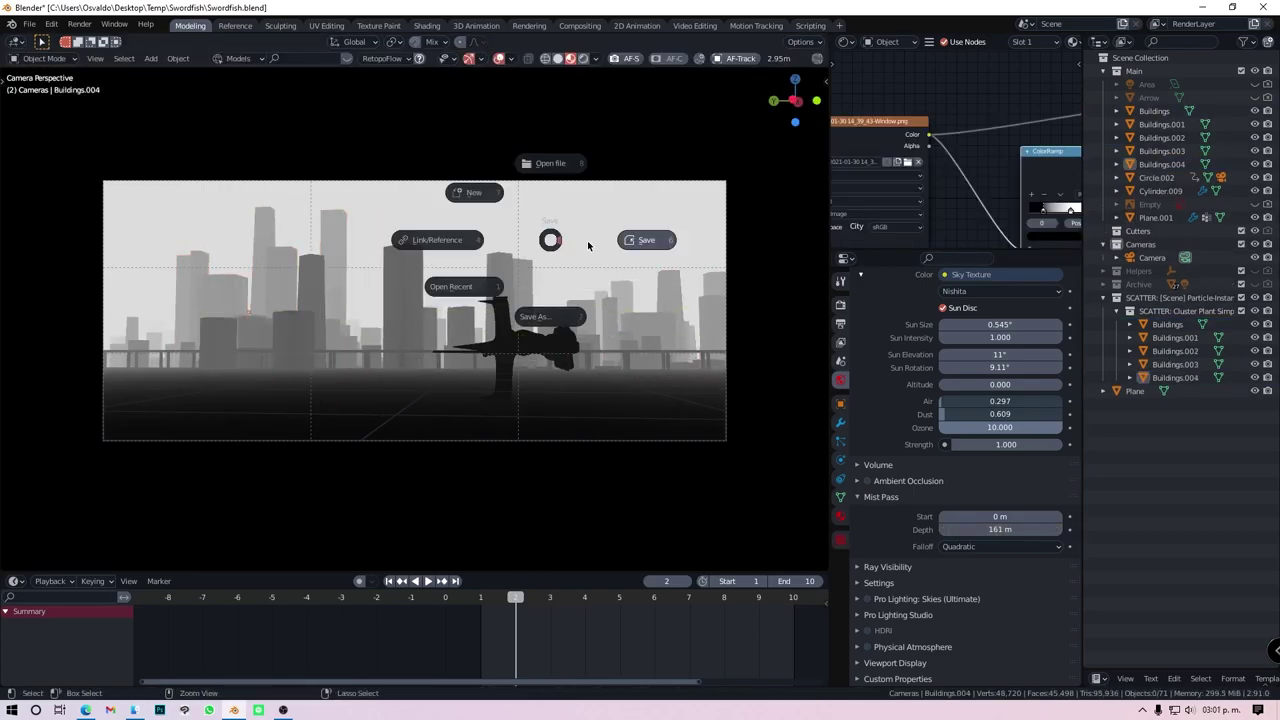
pyautogui.click(551, 160)
pyautogui.press('r')
pyautogui.press('z')
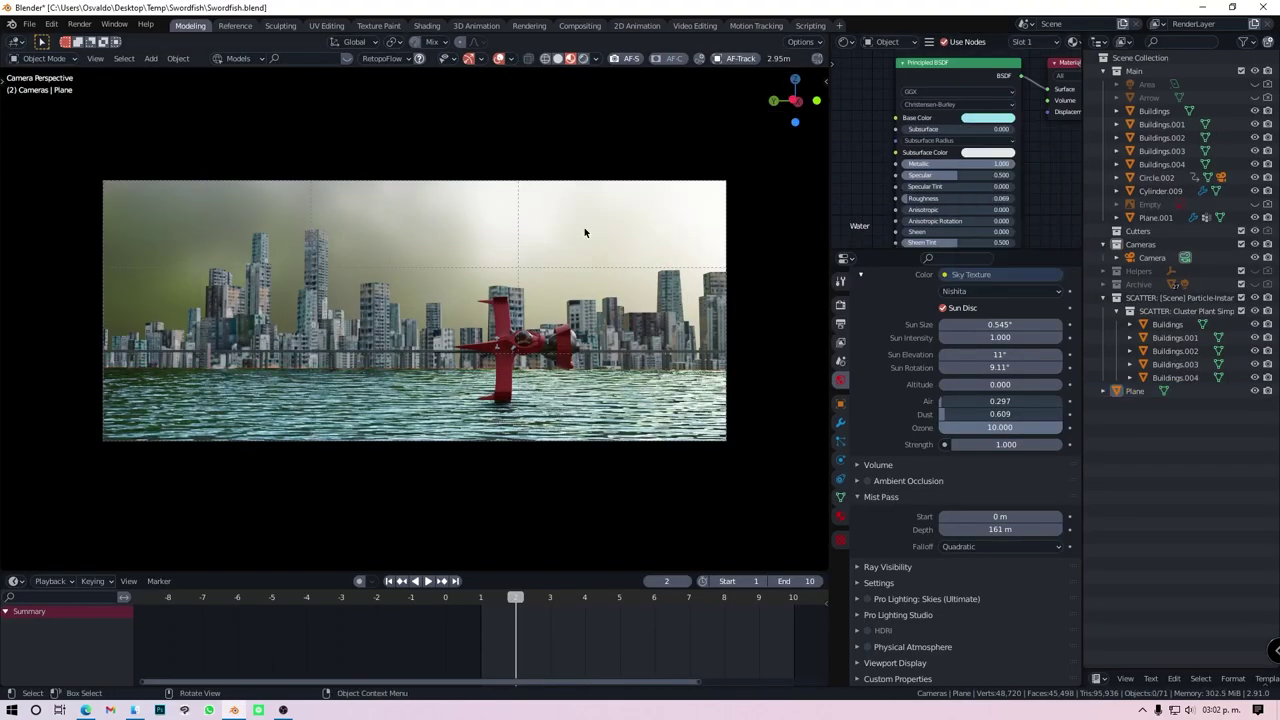
# Render the frame and move on to the Compositing workspace
pyautogui.press('F12')
pyautogui.press('Escape')
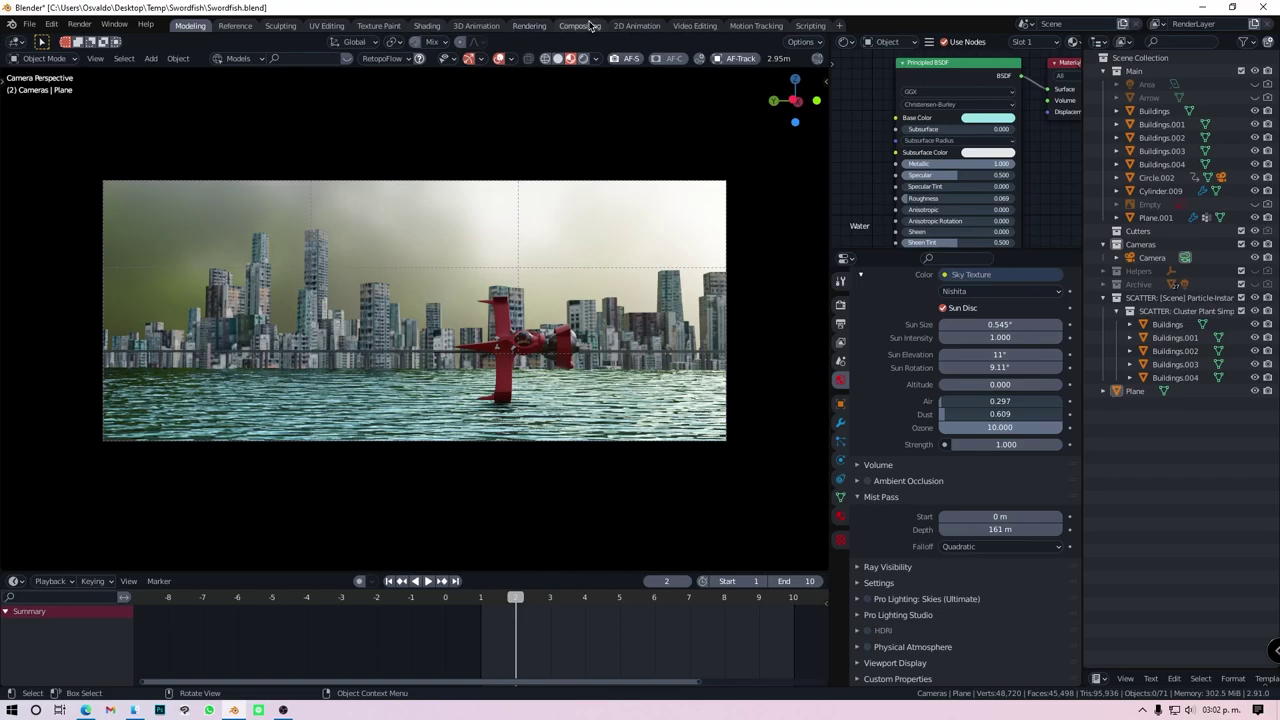
pyautogui.click(590, 25)
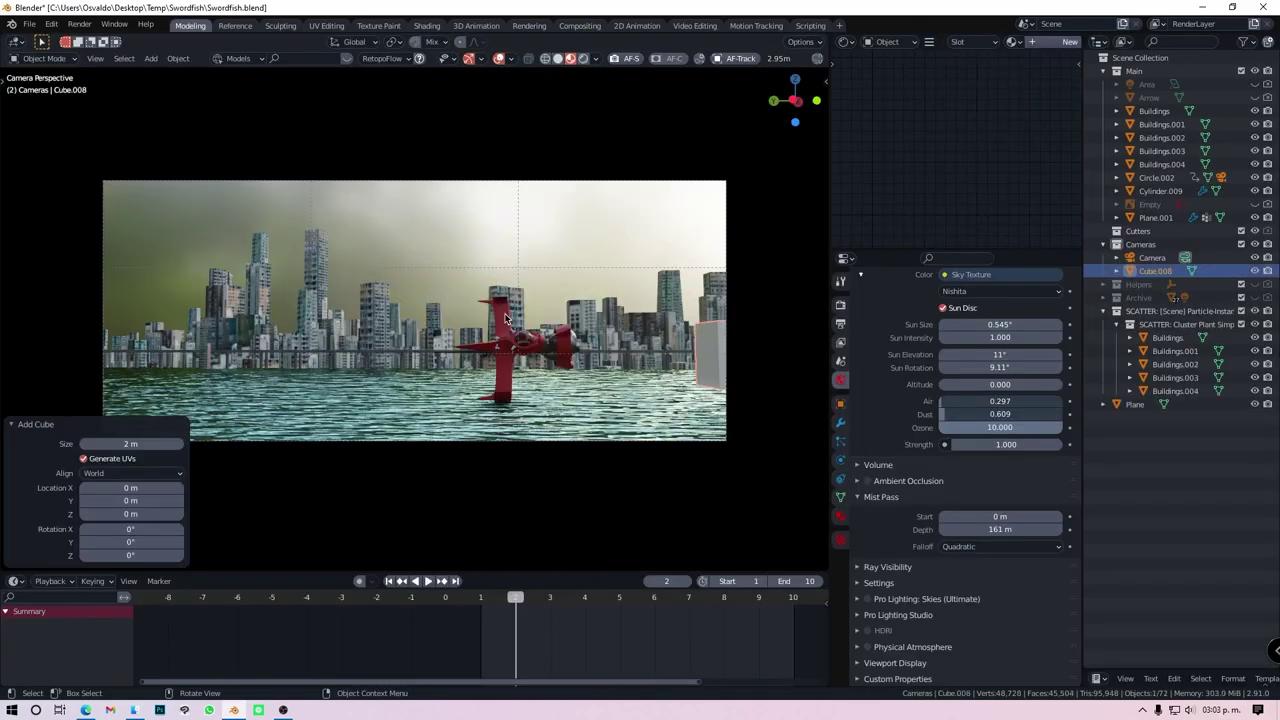
# Position the trial fog cube over the city, then delete it
pyautogui.press('y')
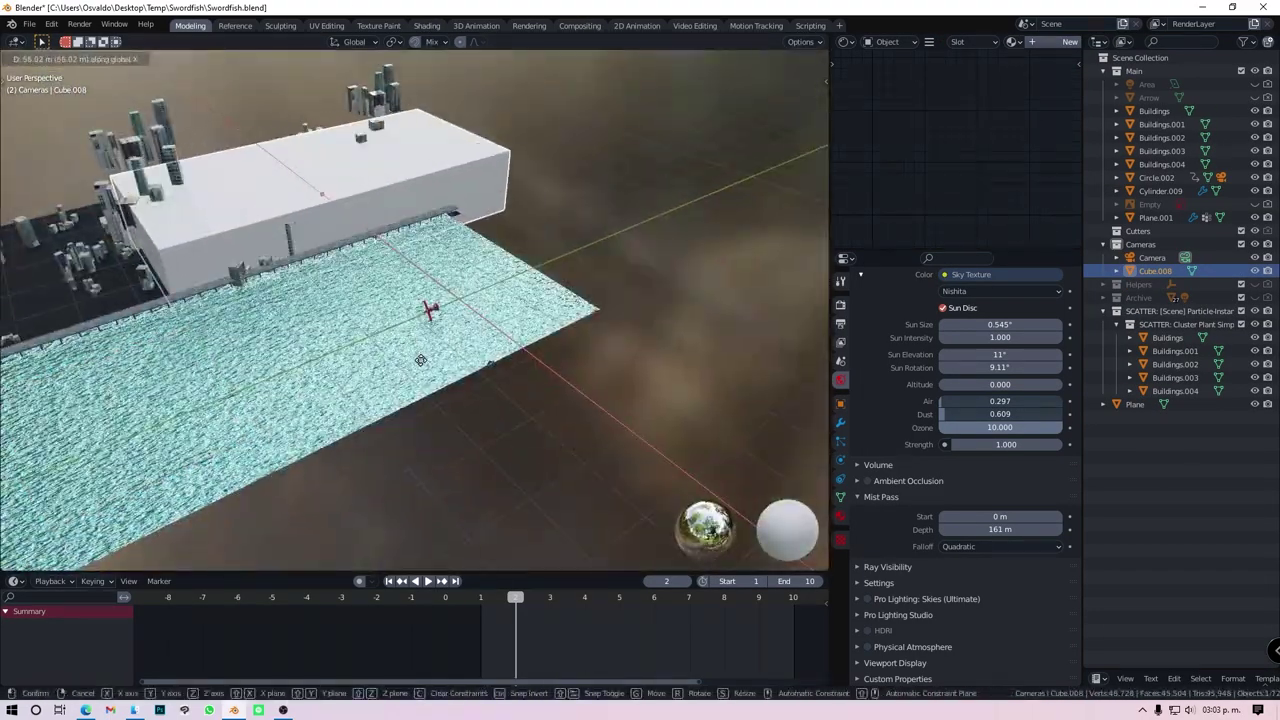
pyautogui.click(470, 264)
pyautogui.press('g')
pyautogui.press('z')
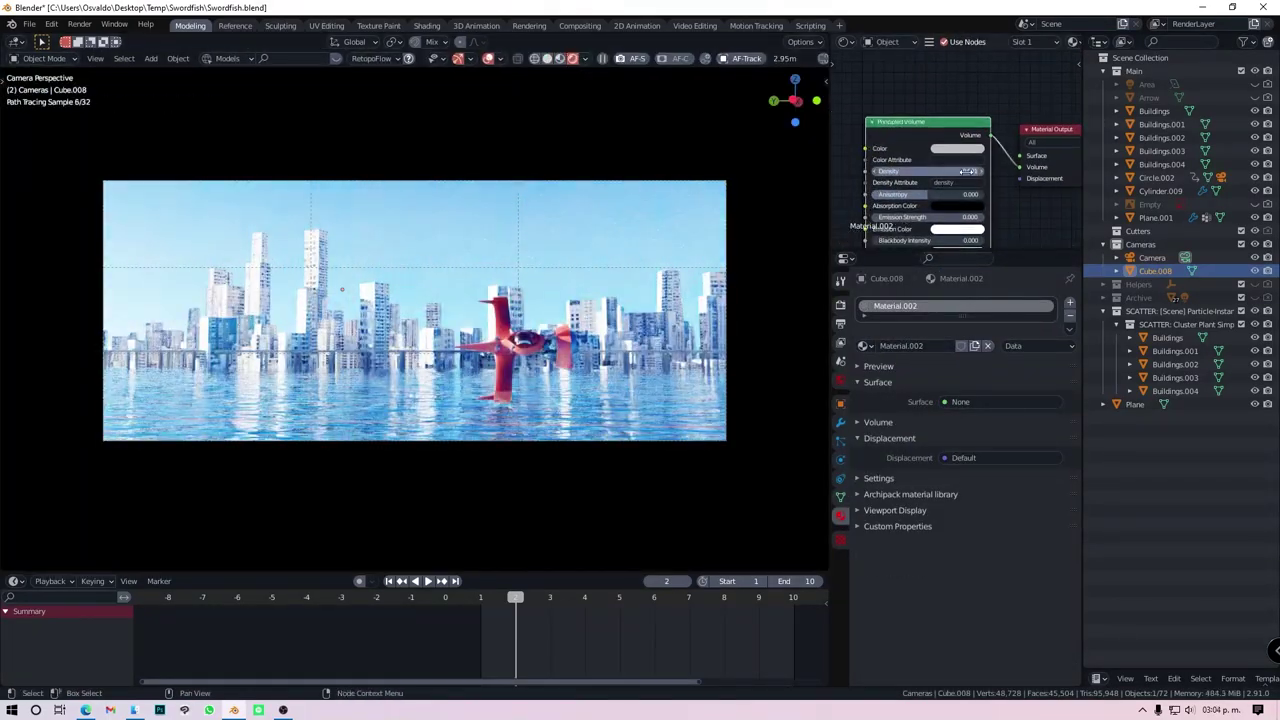
pyautogui.press('Delete')
# Save the file and render frame 3 at 120% resolution
pyautogui.hotkey('ctrl', 's')
pyautogui.click(545, 60)
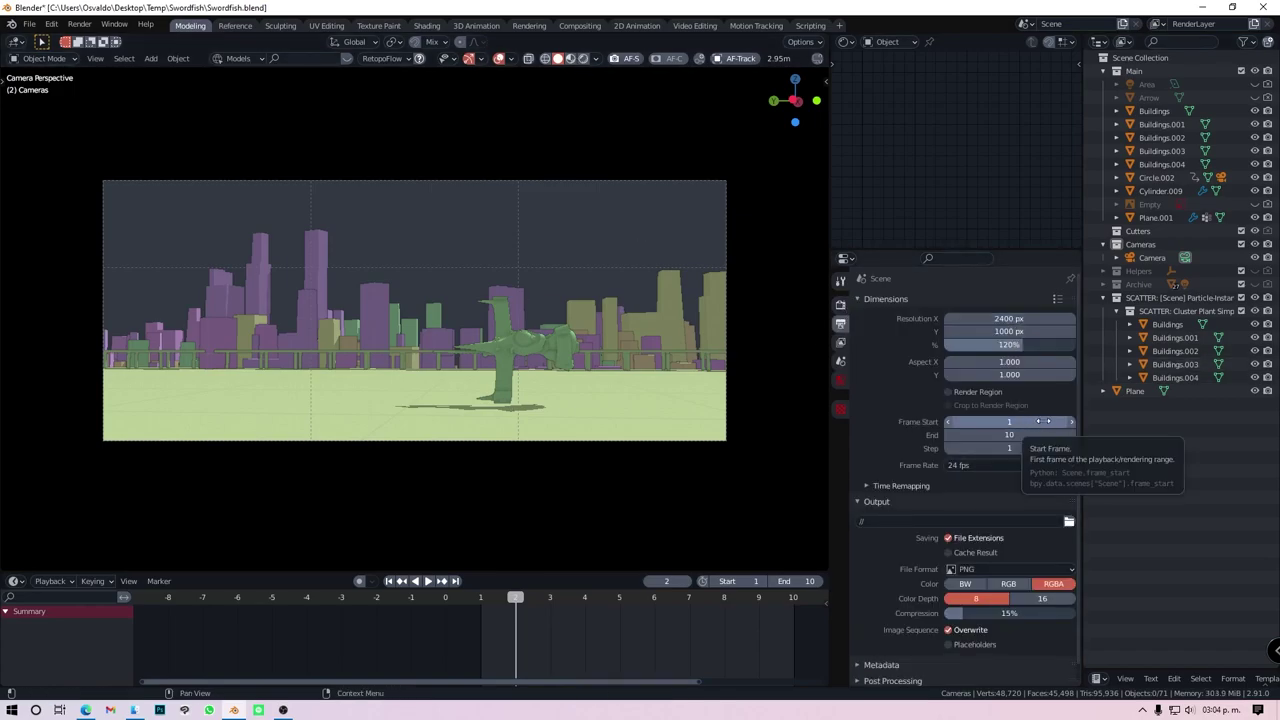
pyautogui.press('F12')
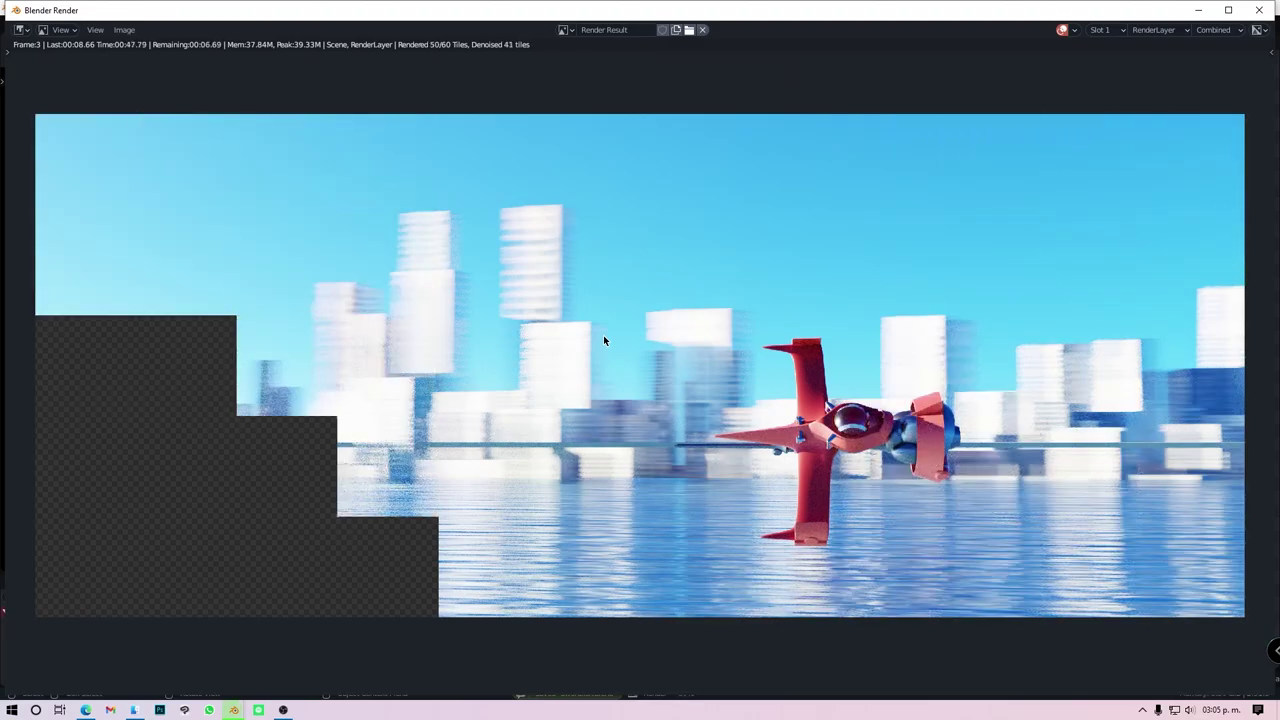
# Save the finished frame-3 render as an image file
pyautogui.scroll(-1, 603, 340)
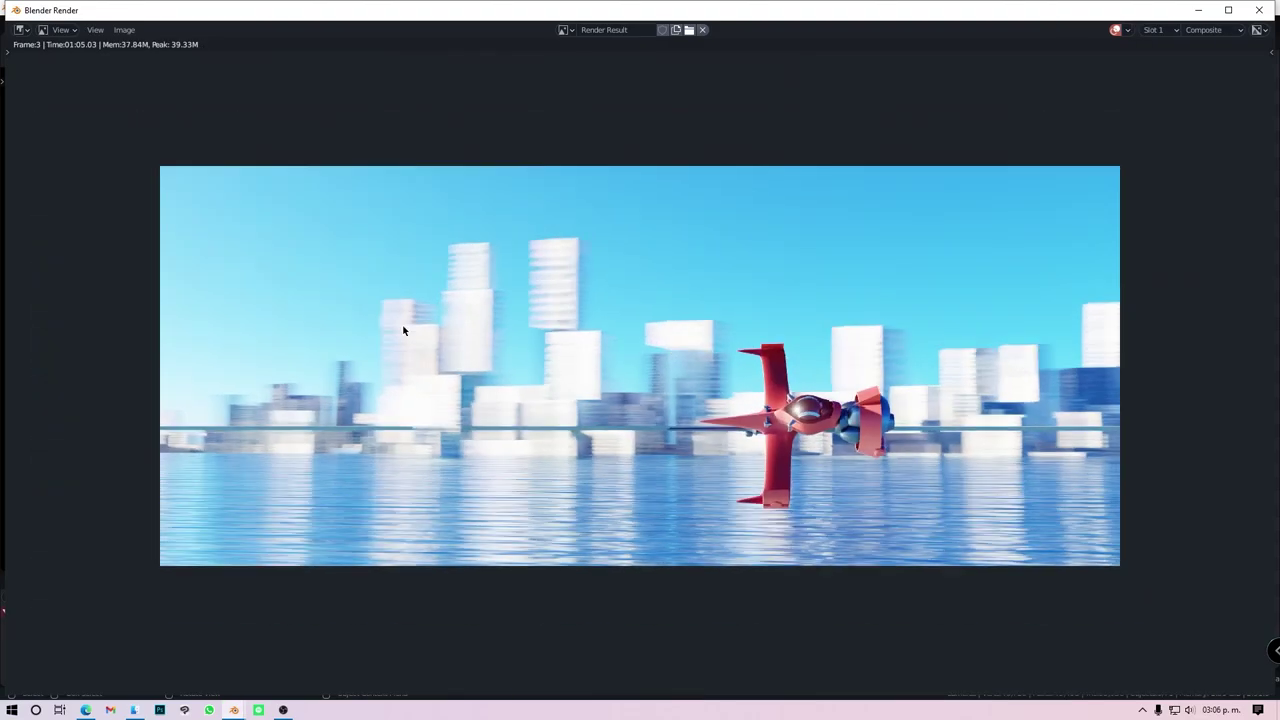
pyautogui.hotkey('shift', 'alt', 's')
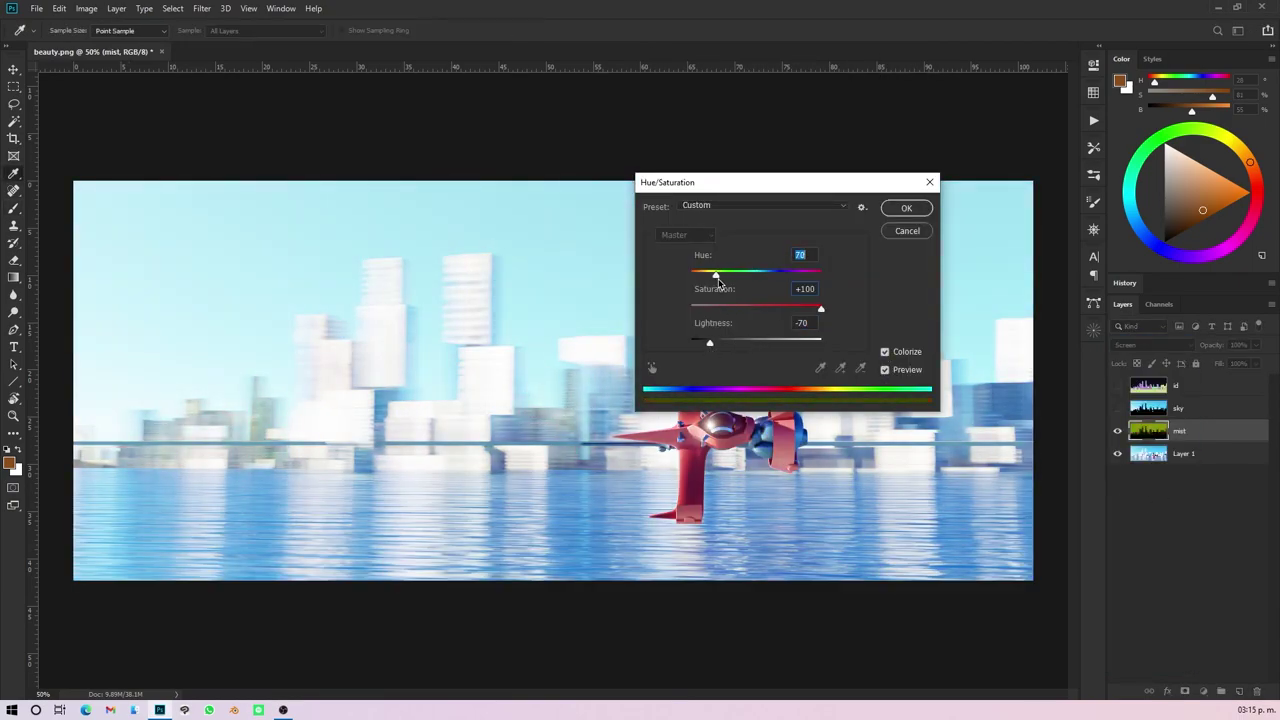
# Colorize the mist layer with a cyan-blue hue in Normal blend mode
pyautogui.moveTo(717, 283); pyautogui.dragTo(776, 293)
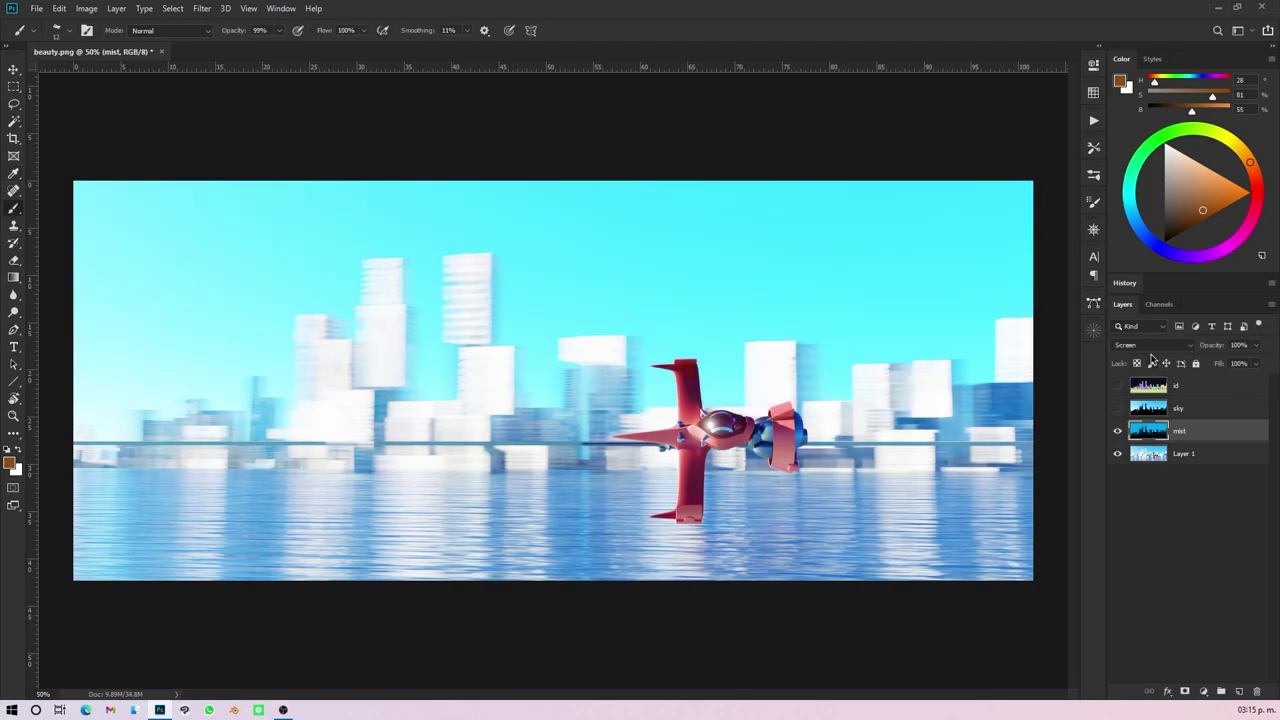
pyautogui.hotkey('alt', 'shift', 'n')
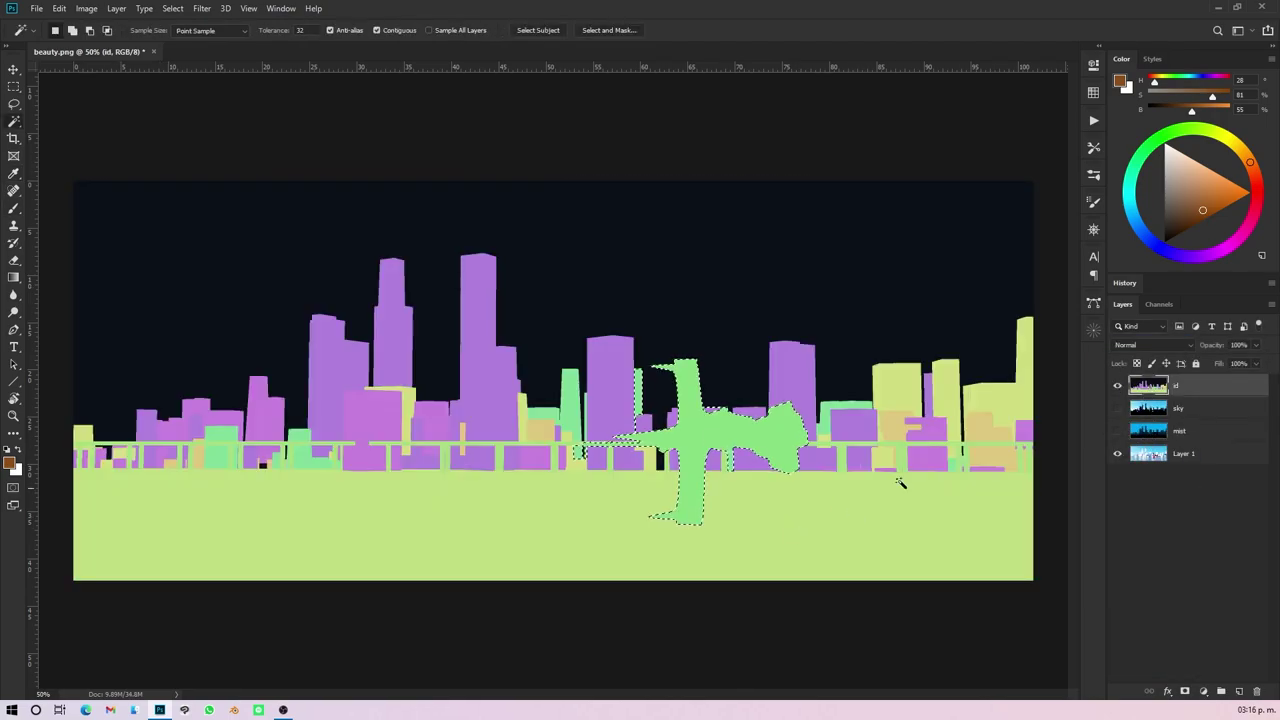
# Hide the id pass and fill a backing layer with magenta to check the cutout
pyautogui.click(1118, 386)
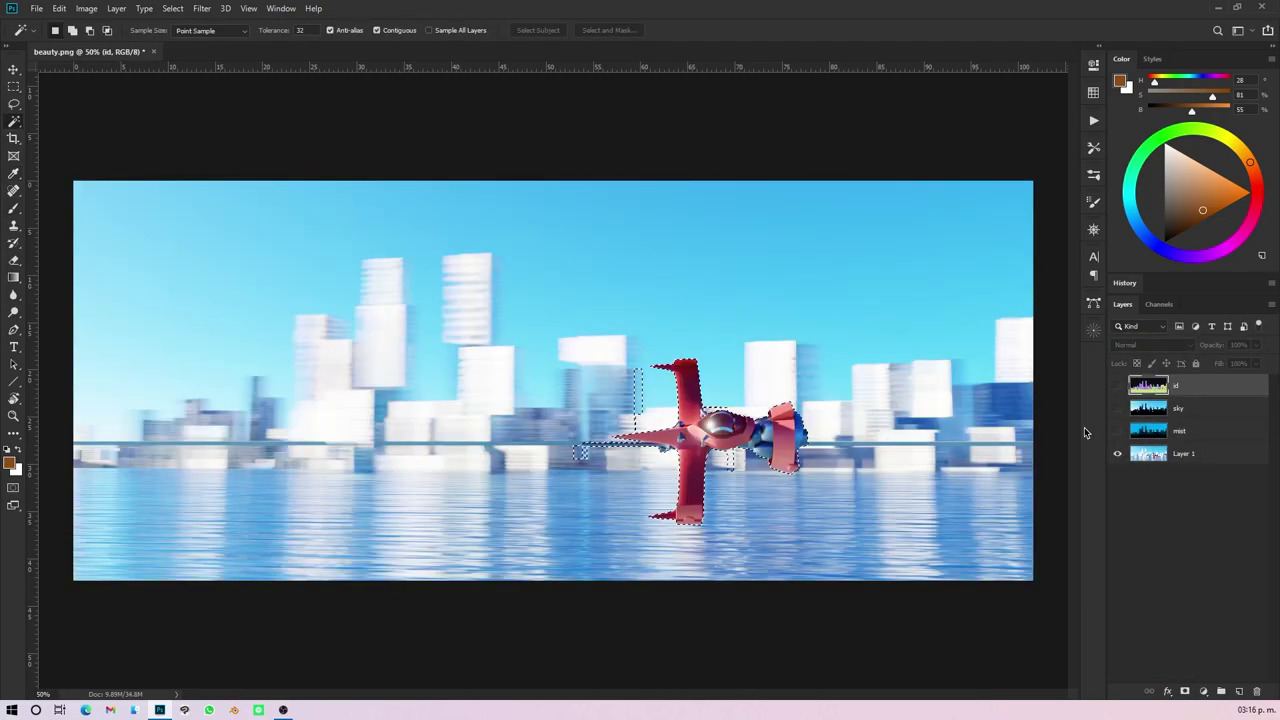
pyautogui.hotkey('alt', 'BackSpace')
pyautogui.press('e')
pyautogui.hotkey('ctrl', '+')
pyautogui.hotkey('ctrl', '+')
# Erase stray edge pixels from the ship cutout on Layer 2 and clear the selection
pyautogui.click(1163, 457)
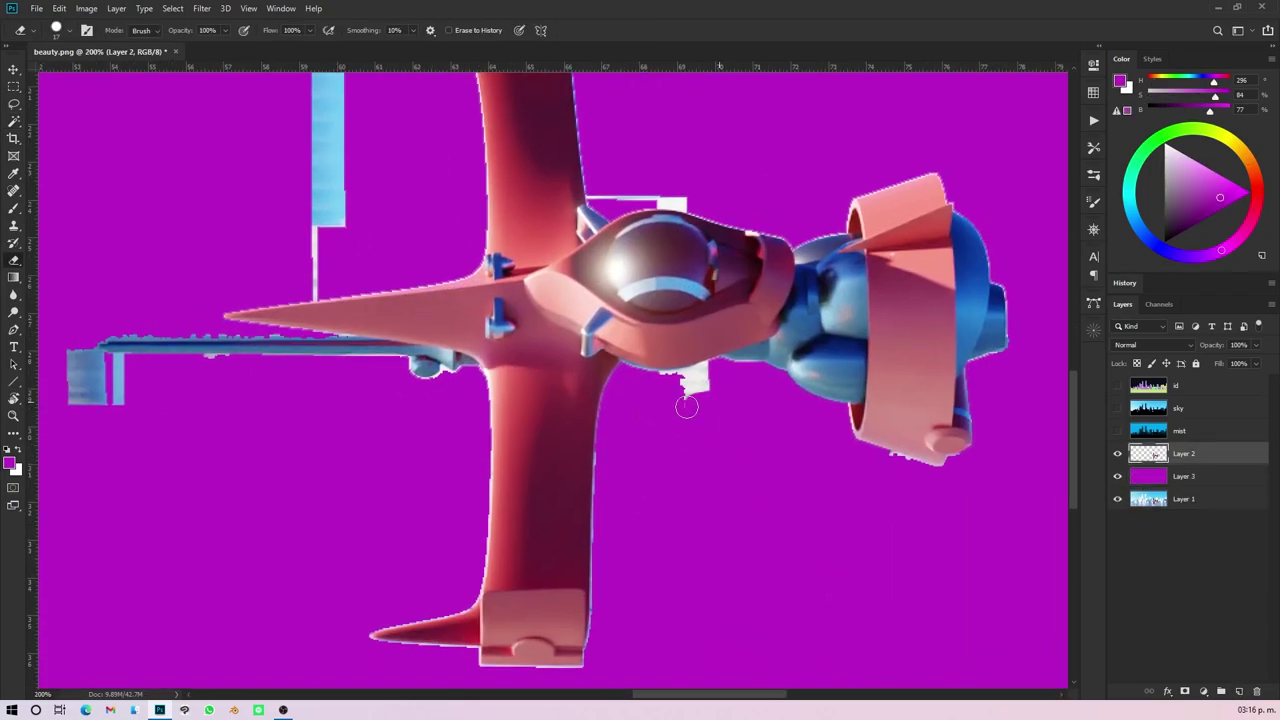
pyautogui.hotkey('ctrl', 'z')
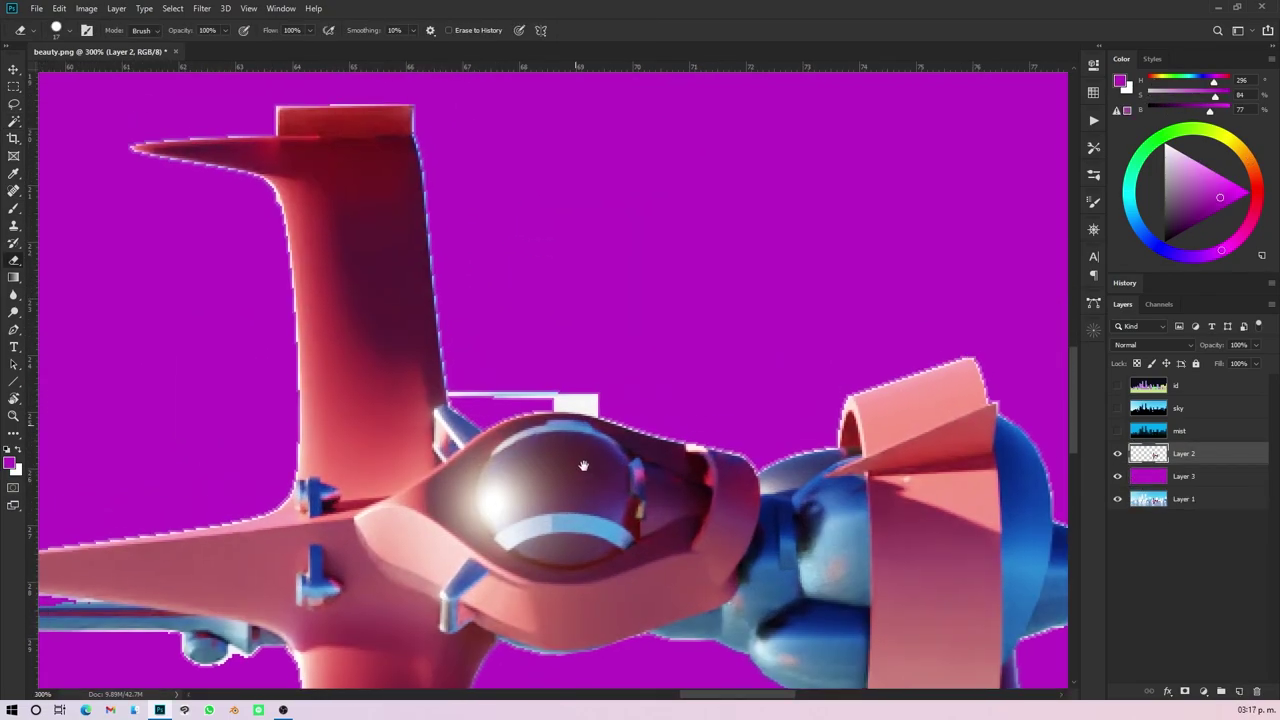
pyautogui.keyDown('alt'); pyautogui.scroll(-2, 714, 306); pyautogui.keyUp('alt')
pyautogui.keyDown('alt'); pyautogui.scroll(-2, 461, 391); pyautogui.keyUp('alt')
pyautogui.keyDown('alt'); pyautogui.scroll(2, 461, 391); pyautogui.keyUp('alt')
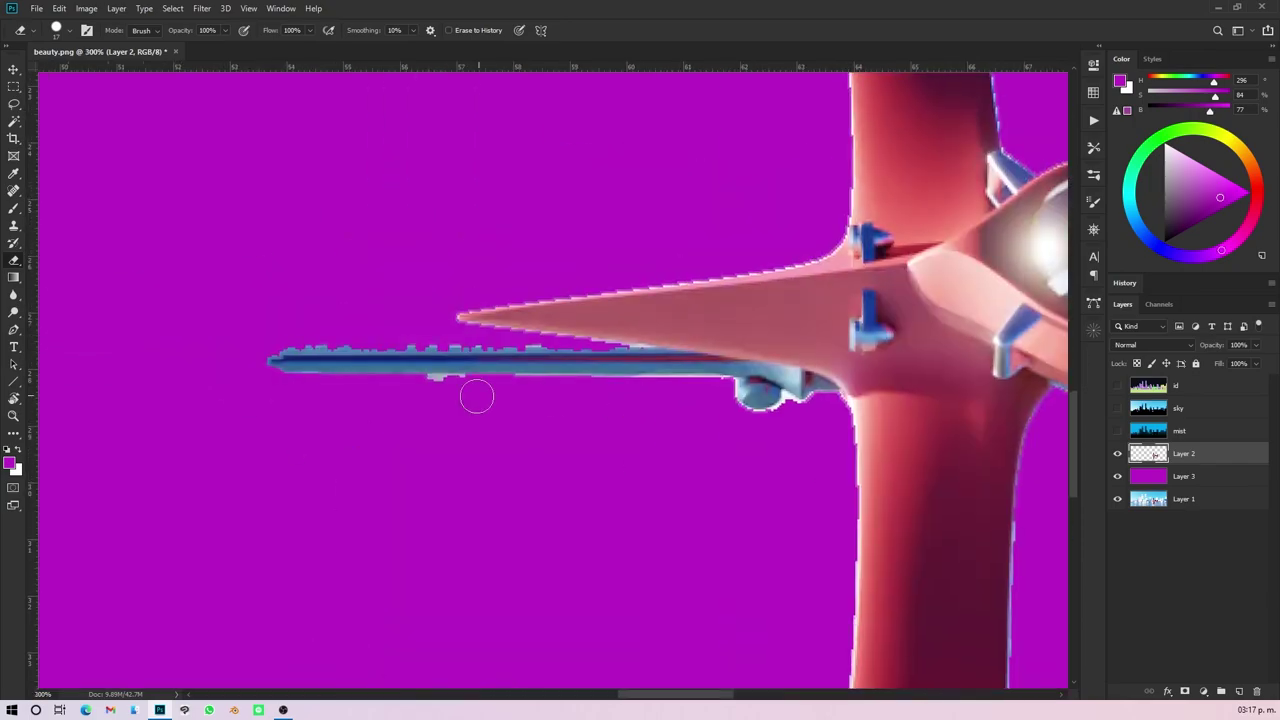
pyautogui.keyDown('alt'); pyautogui.scroll(-2, 461, 391); pyautogui.keyUp('alt')
pyautogui.hotkey('ctrl', 'd')
pyautogui.click(116, 8)
pyautogui.press('Escape')
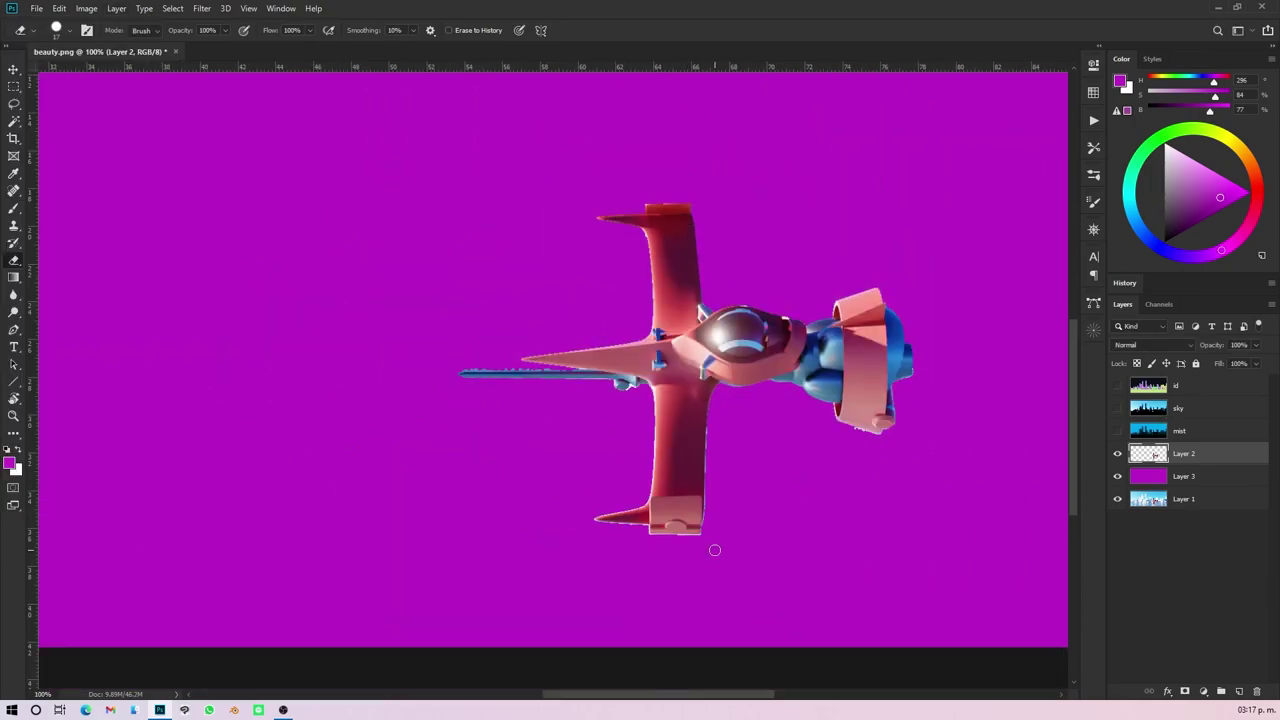
# Add an empty Layer 4 and hide the magenta backing layer
pyautogui.hotkey('ctrl', 'shift', 'n')
pyautogui.press('Return')
pyautogui.hotkey('ctrl', '-')
pyautogui.click(1117, 476)
# Paint soft pale haze over the city and water on a Screen-mode layer
pyautogui.press('b')
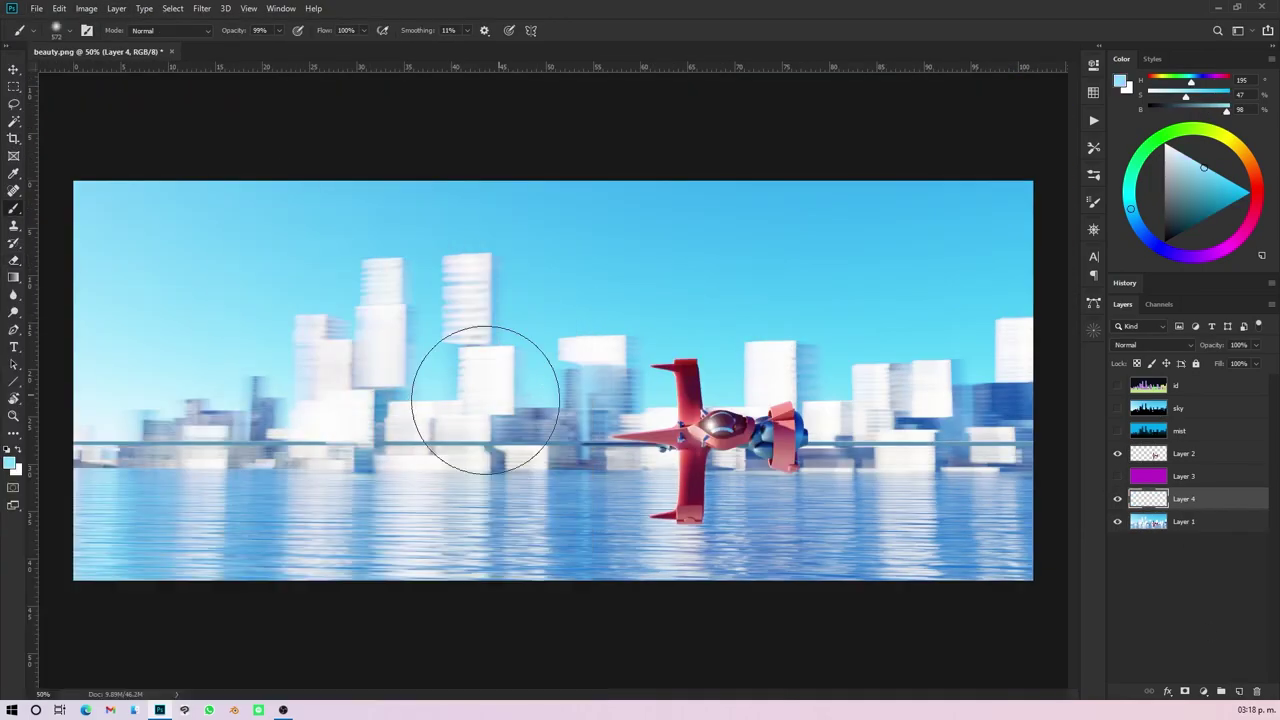
pyautogui.hotkey('alt', 'shift', 's')
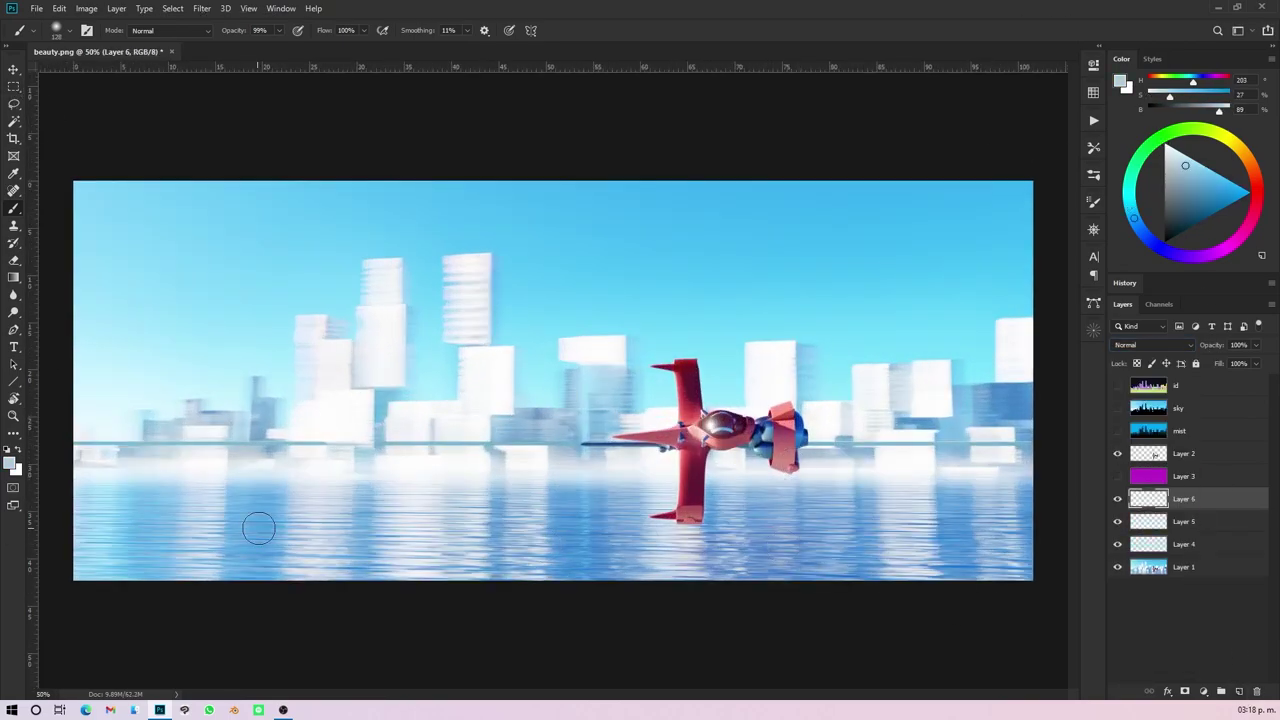
pyautogui.hotkey('ctrl', '-')
pyautogui.hotkey('ctrl', '-')
# Brighten Layer 2's ship highlights with Levels and add a layer for background shapes
pyautogui.hotkey('ctrl', '+')
pyautogui.hotkey('ctrl', '+')
pyautogui.click(1183, 453)
pyautogui.hotkey('ctrl', 'l')
pyautogui.moveTo(837, 213); pyautogui.dragTo(813, 218)
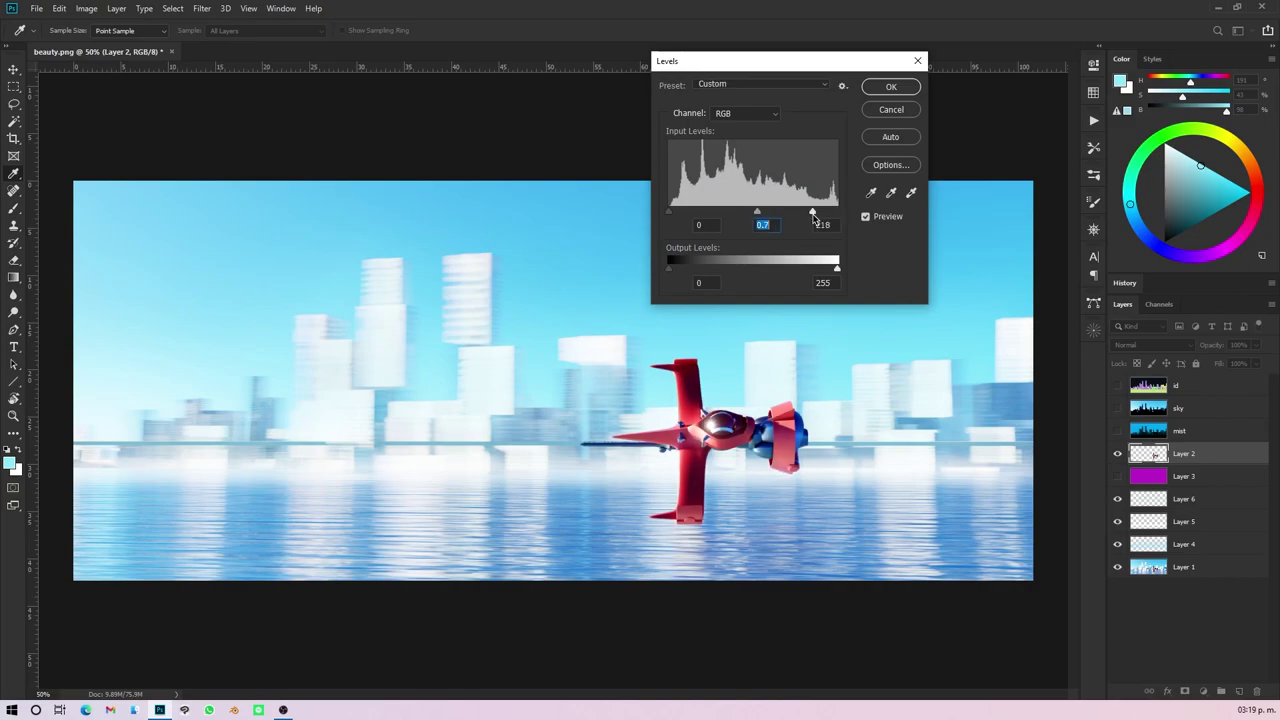
pyautogui.press('Return')
pyautogui.hotkey('ctrl', 'shift', 'alt', 'n')
pyautogui.press('b')
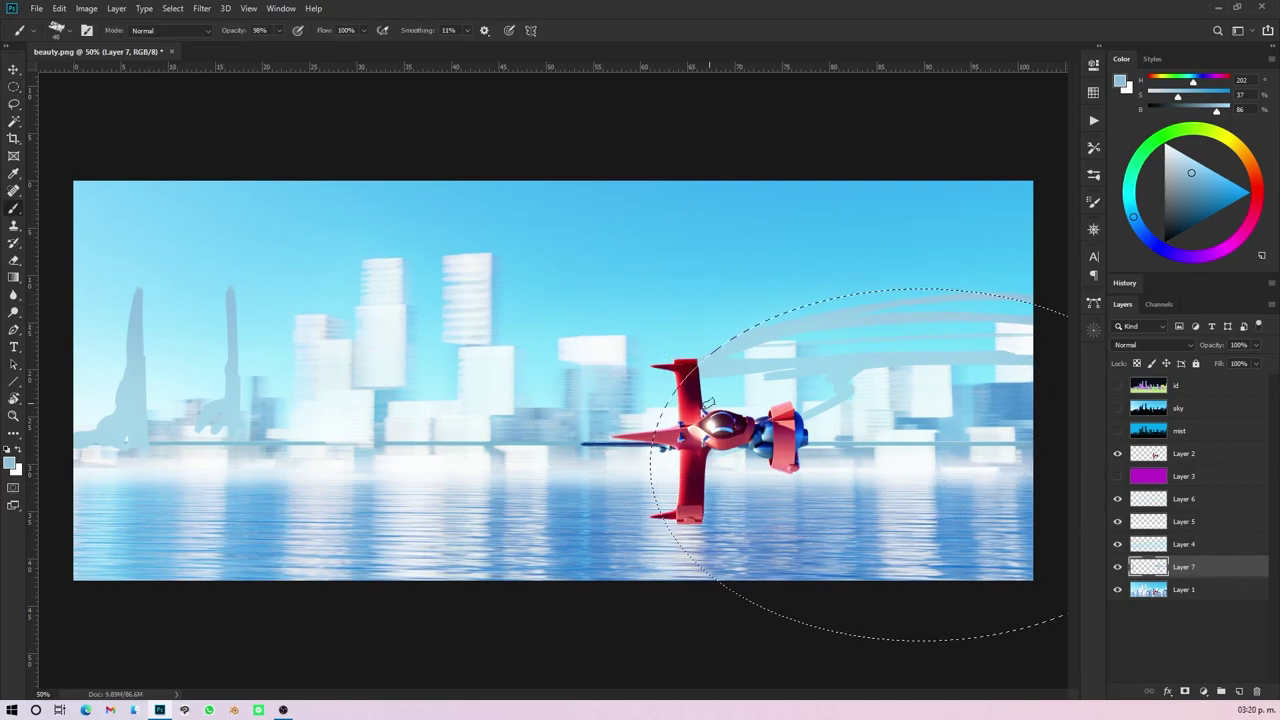
# Paint a pale blue dome with horizontal bands on Layer 7
pyautogui.moveTo(708, 400); pyautogui.dragTo(591, 417)
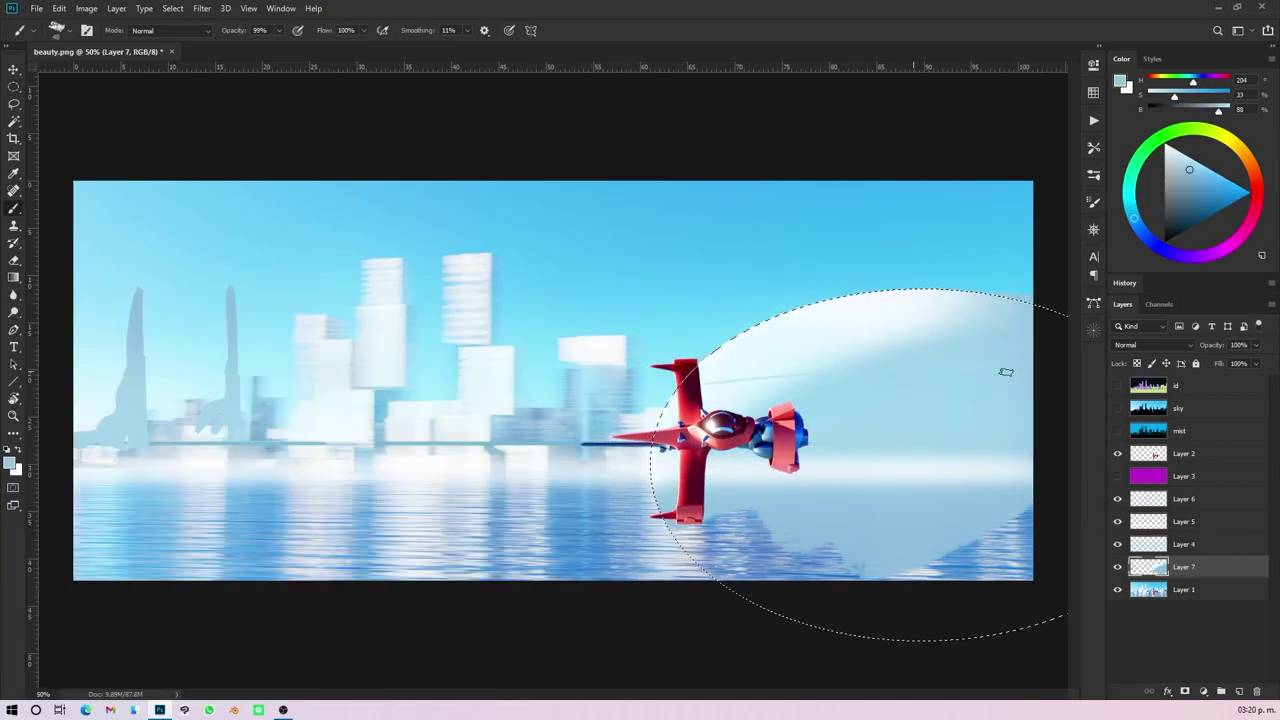
pyautogui.moveTo(1006, 372); pyautogui.dragTo(716, 330)
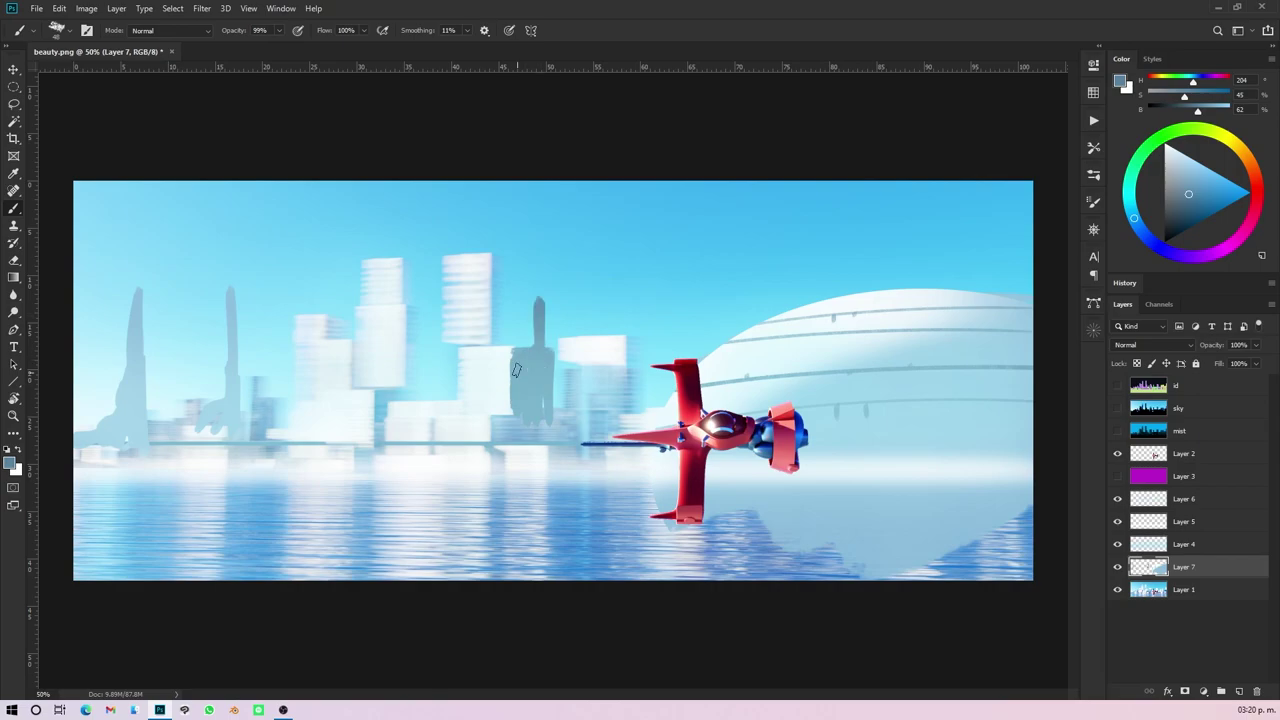
pyautogui.hotkey('ctrl', '-')
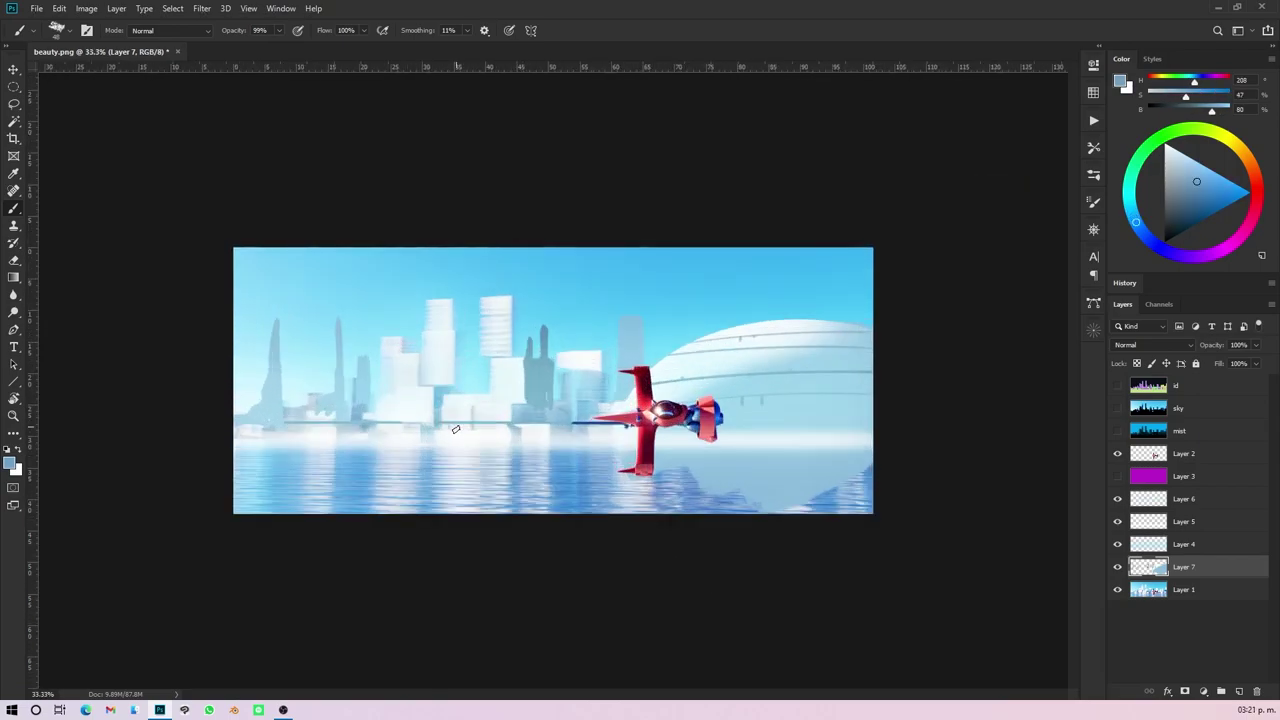
# Apply a 61 px Motion Blur to the background shapes and reveal the sky pass
pyautogui.click(202, 8)
pyautogui.click(110, 18)
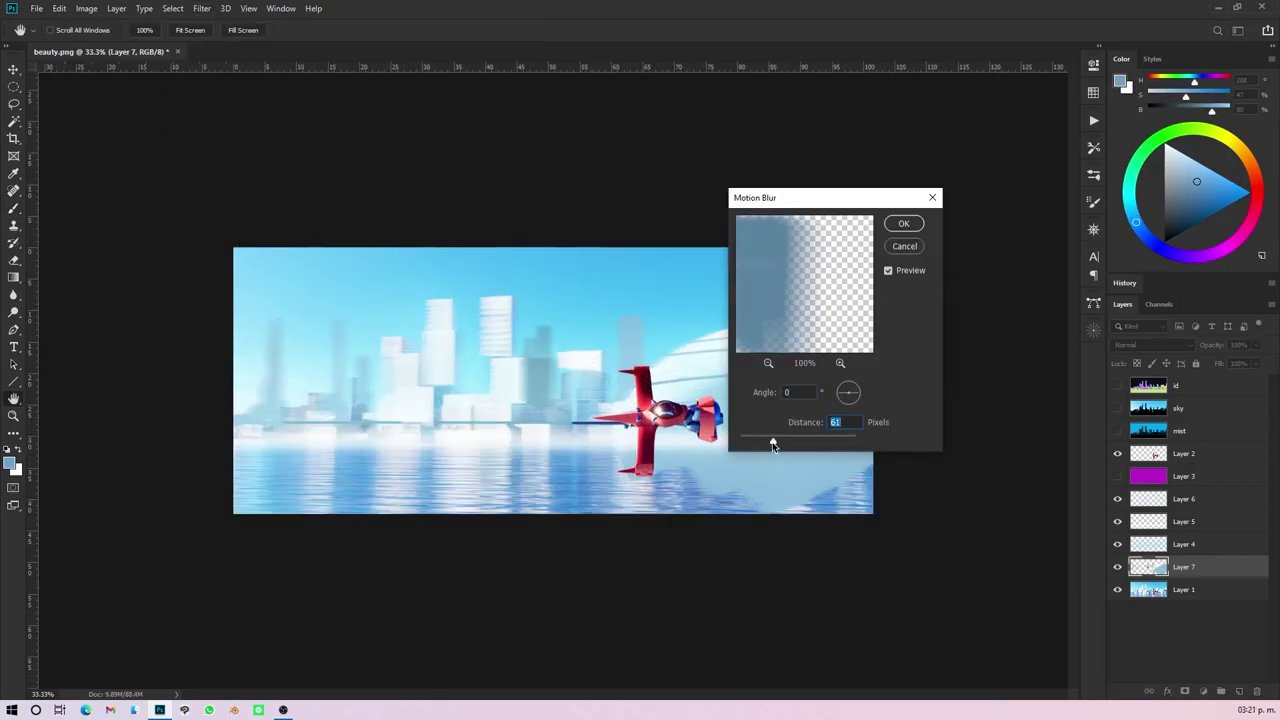
pyautogui.moveTo(880, 197); pyautogui.dragTo(1031, 380)
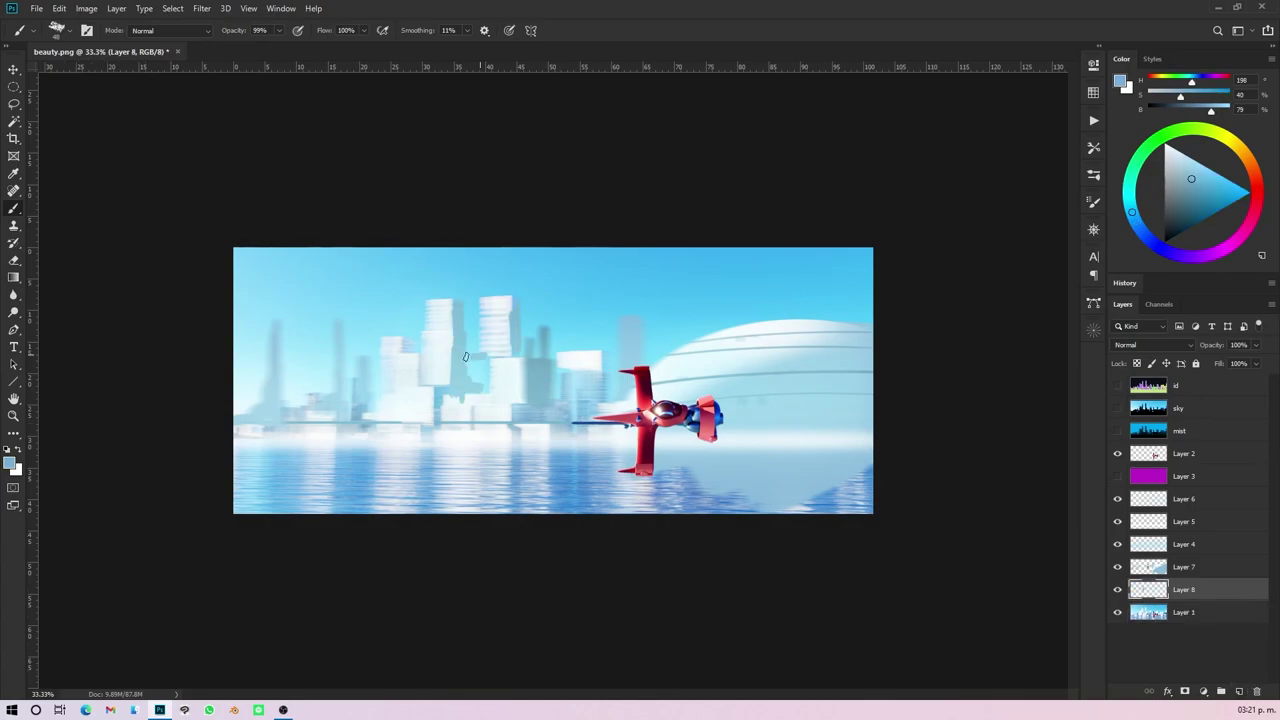
pyautogui.hotkey('ctrl', ']')
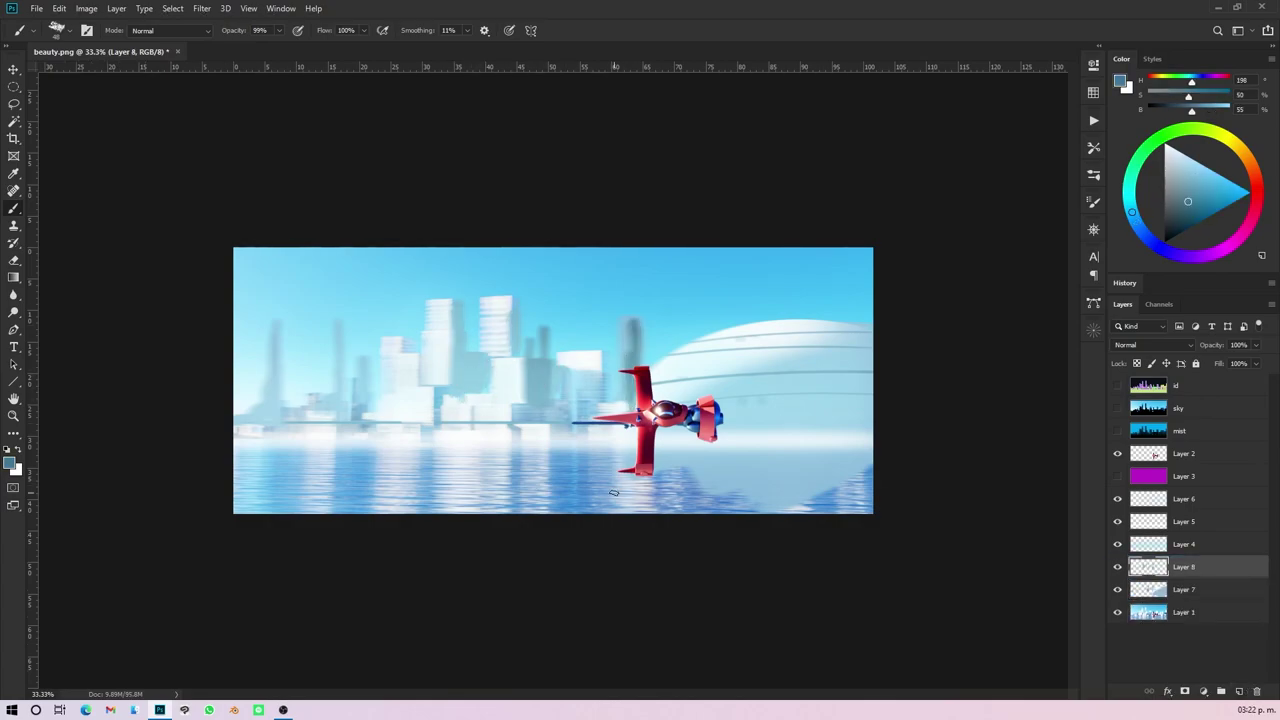
pyautogui.click(1117, 408)
# Select the skyline from the sky pass and mask Layer 7 behind the city
pyautogui.press('w')
pyautogui.click(1117, 408)
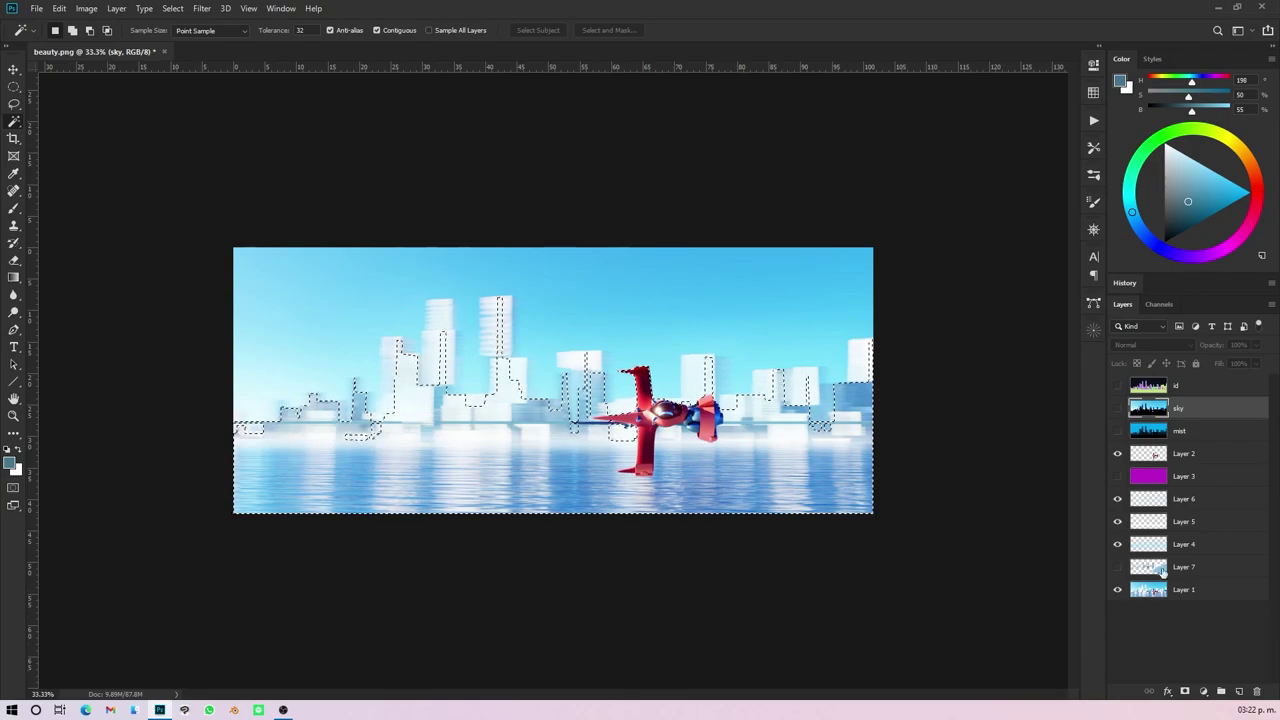
pyautogui.click(1203, 691)
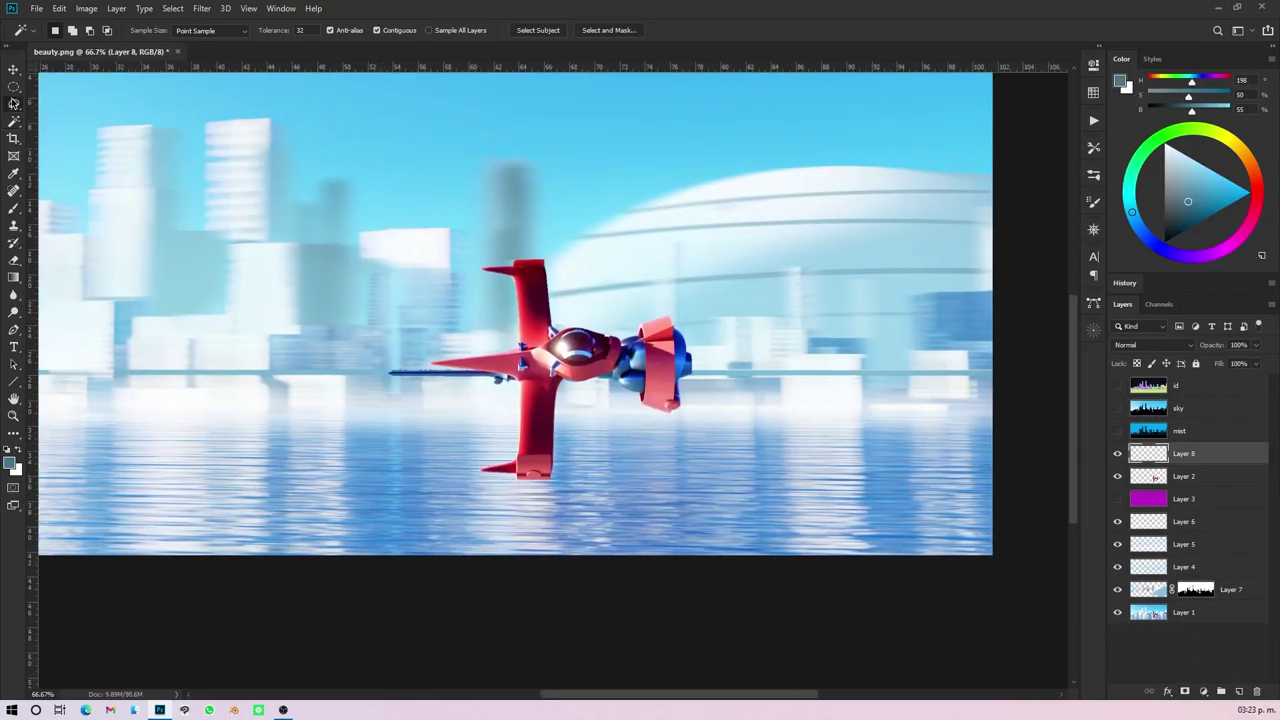
# Paint a white spray wake fanning diagonally from the ship, erasing excess spray
pyautogui.click(556, 484)
pyautogui.press('b')
pyautogui.rightClick(556, 484)
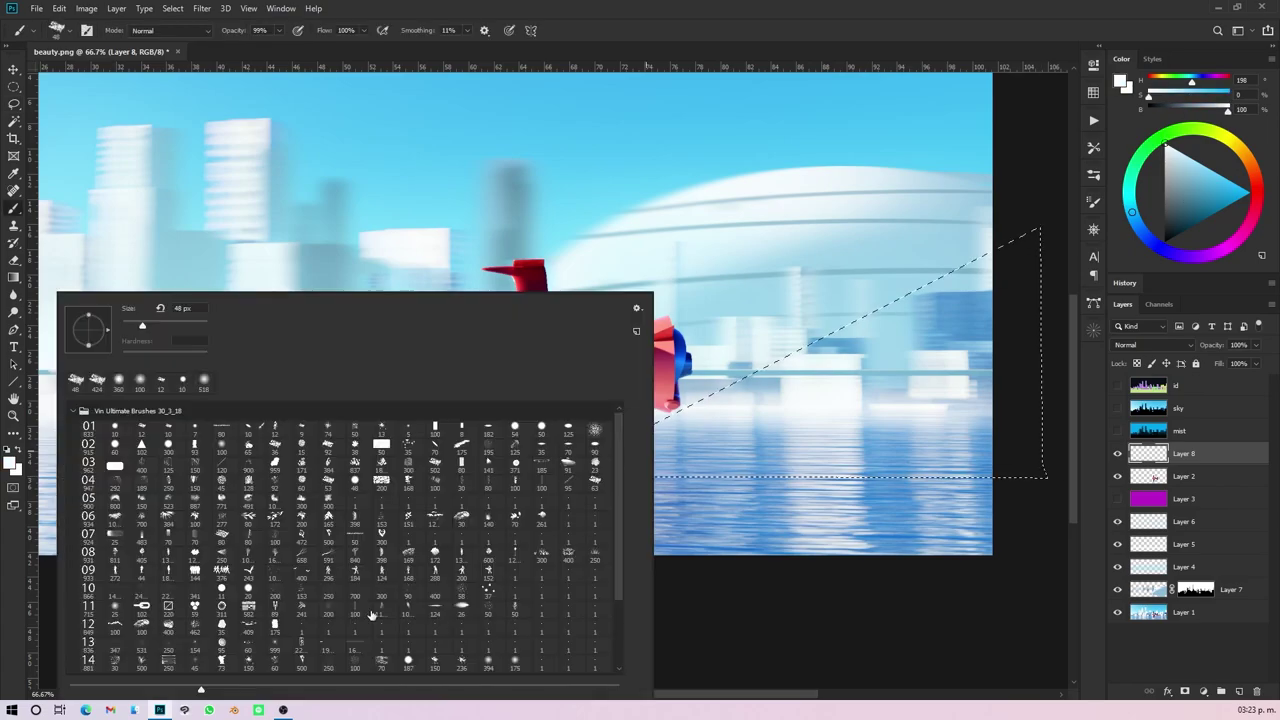
pyautogui.moveTo(580, 465); pyautogui.dragTo(950, 300)
pyautogui.moveTo(700, 450); pyautogui.dragTo(868, 448)
pyautogui.moveTo(560, 475); pyautogui.dragTo(958, 282)
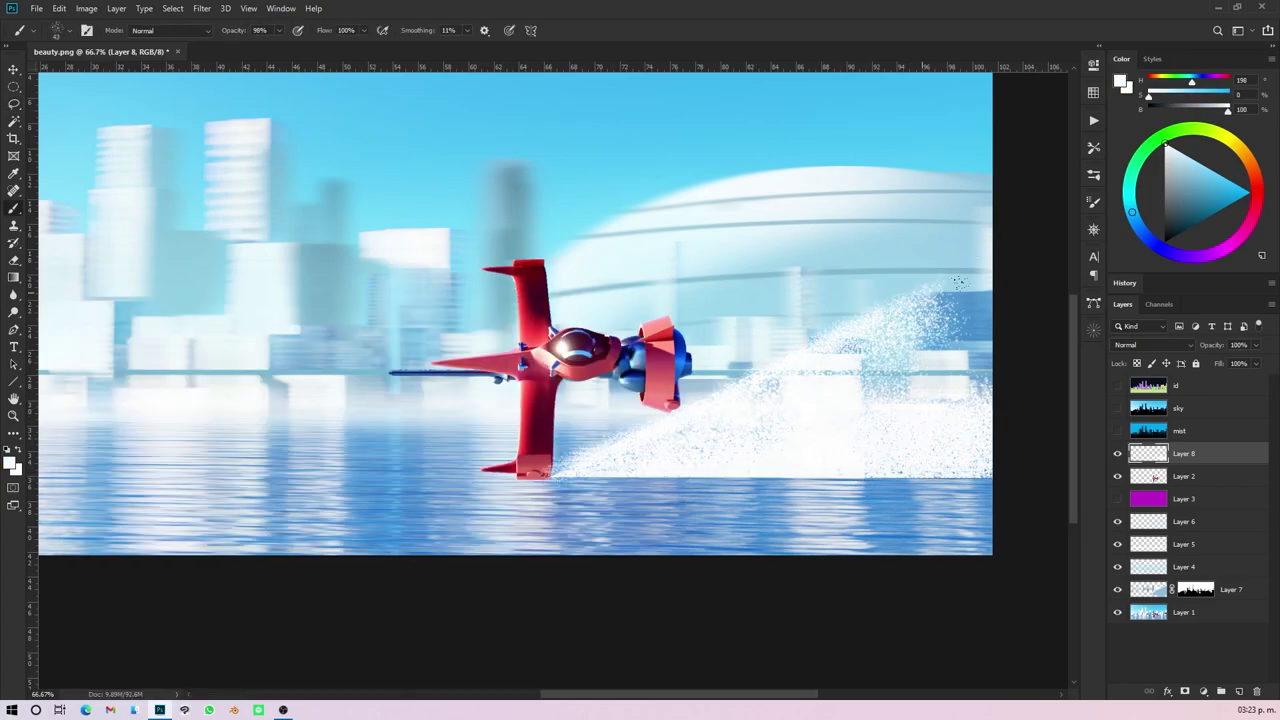
pyautogui.press('e')
pyautogui.moveTo(531, 470)
pyautogui.mouseDown()
pyautogui.moveTo(950, 485)
pyautogui.moveTo(440, 480)
pyautogui.mouseUp()
pyautogui.hotkey('ctrl', '-')
pyautogui.hotkey('ctrl', '-')
pyautogui.click(1178, 408)
# Add a Color Lookup adjustment layer with a chosen lookup table
pyautogui.click(1203, 691)
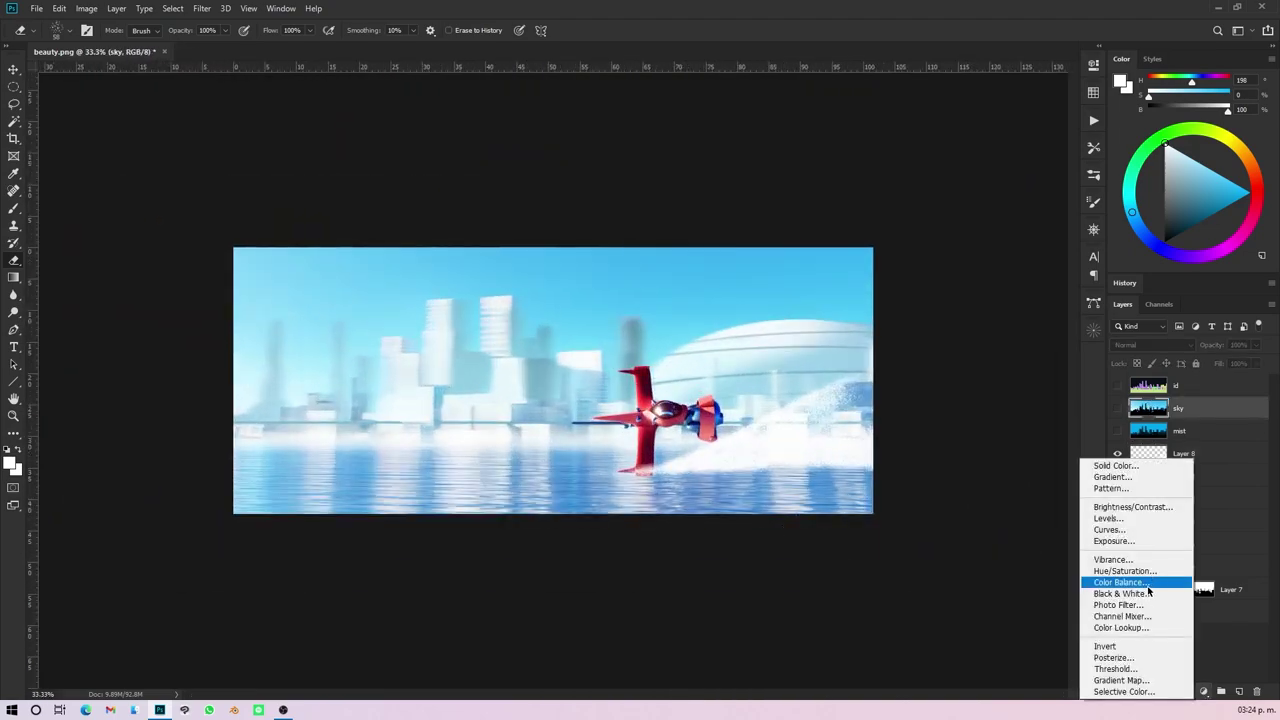
pyautogui.click(1120, 627)
pyautogui.click(1014, 100)
pyautogui.click(1014, 257)
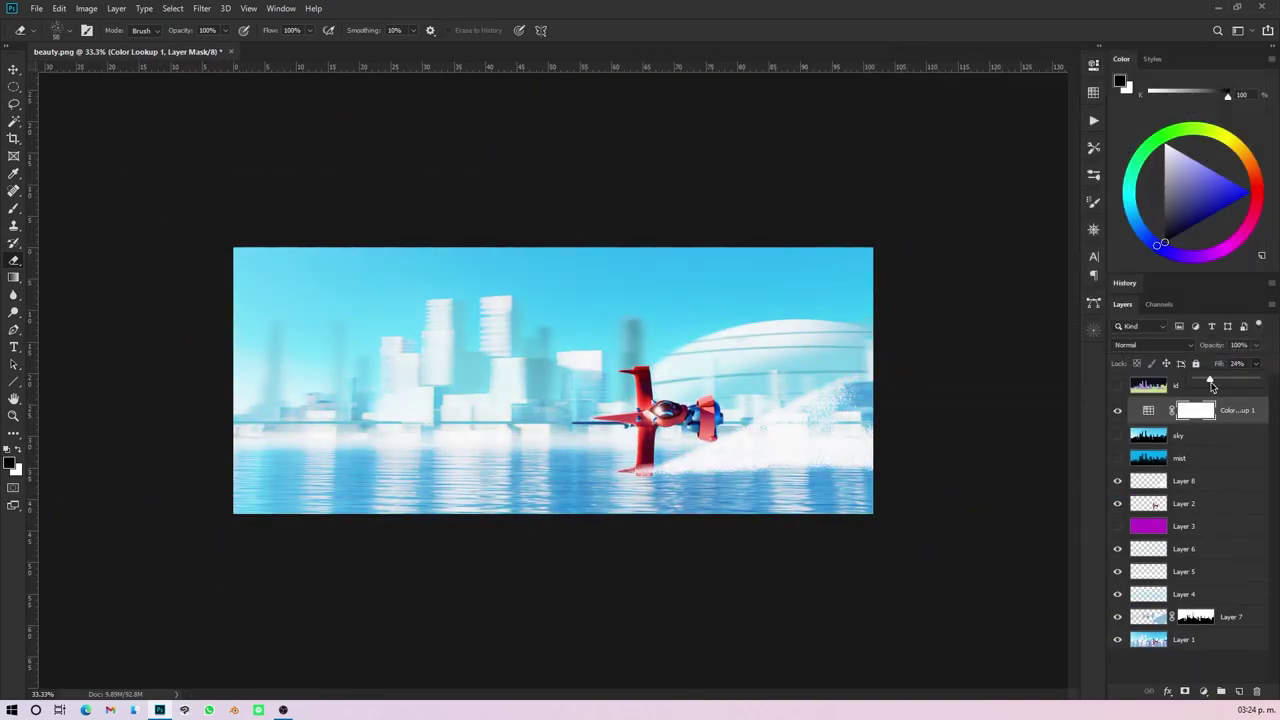
# Stamp all visible layers into Layer 9 and apply the Camera Raw Filter
pyautogui.press('v')
pyautogui.keyDown('ctrl'); pyautogui.click(777, 434); pyautogui.keyUp('ctrl')
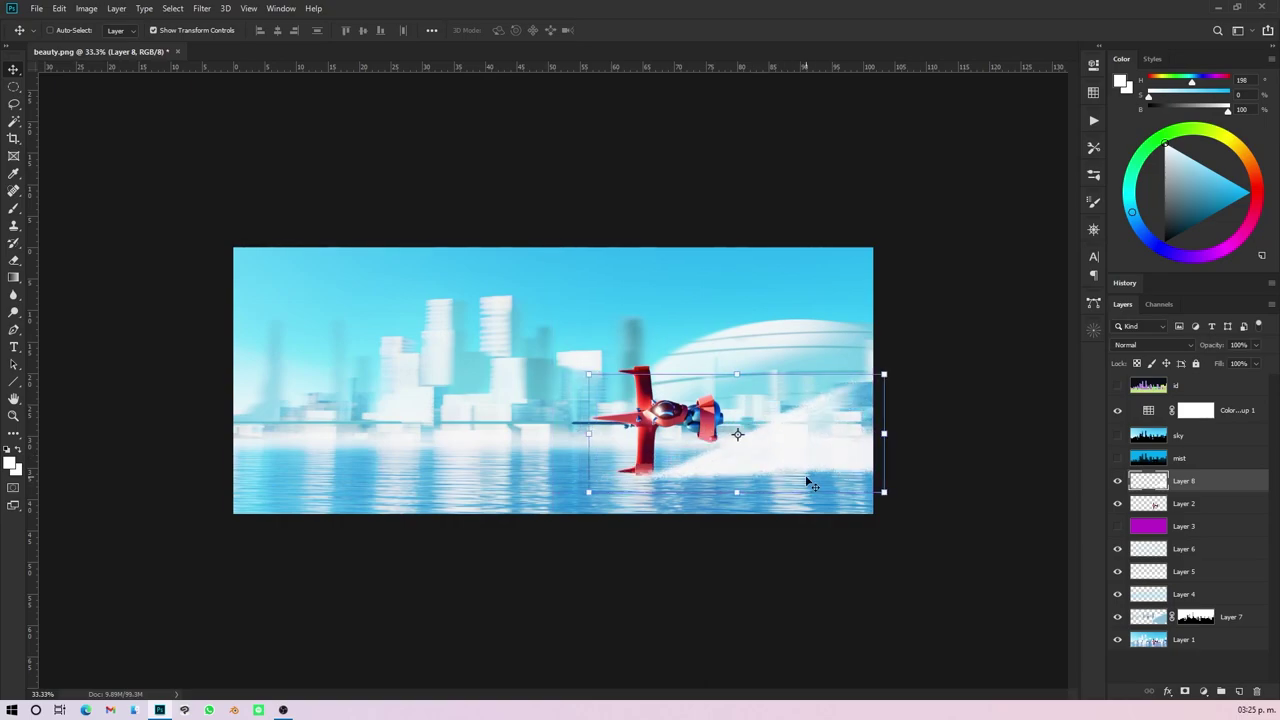
pyautogui.hotkey('ctrl', 'shift', 'alt', 'e')
pyautogui.click(202, 8)
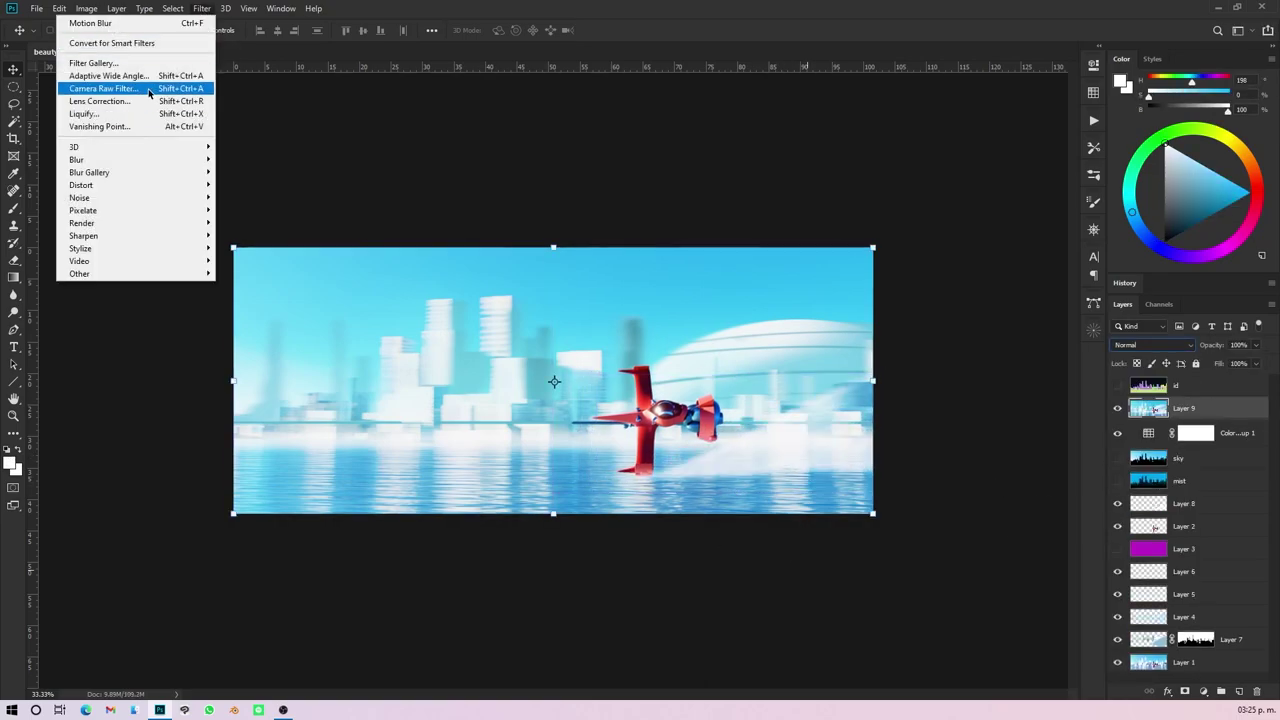
pyautogui.click(148, 89)
pyautogui.click(957, 674)
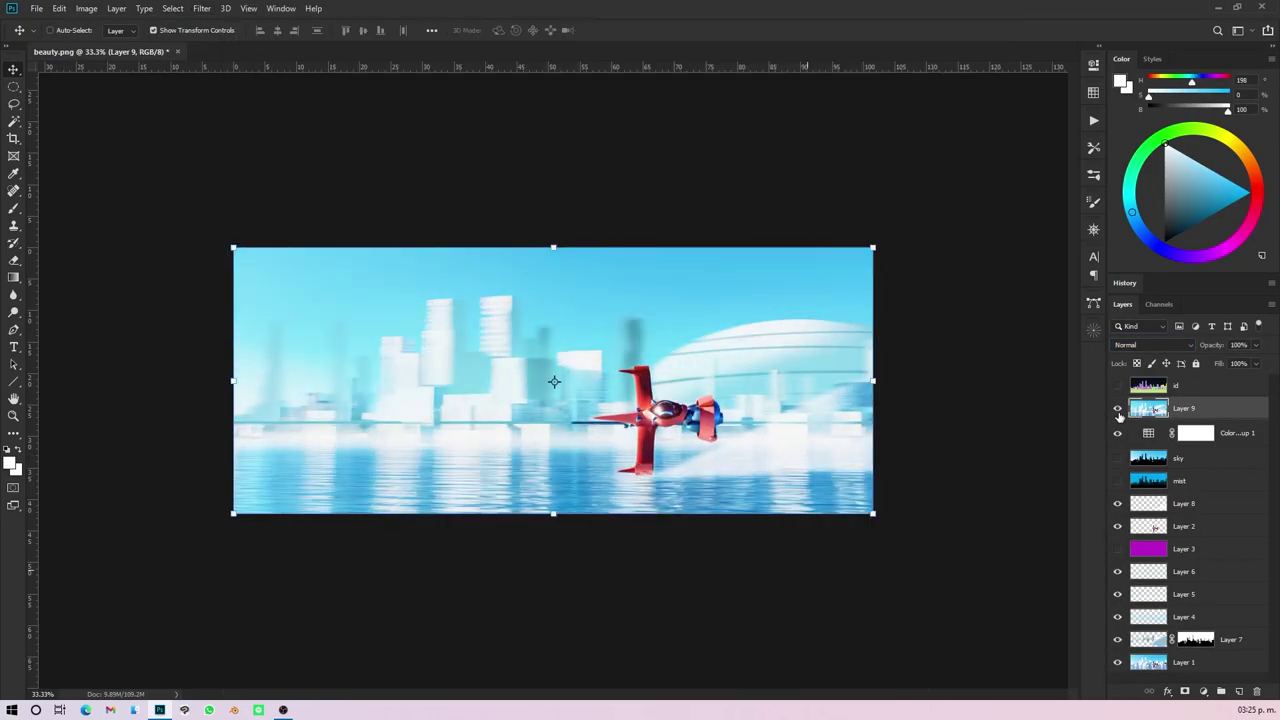
# Paint dark red shading on the ship on a new Multiply Layer 10
pyautogui.hotkey('ctrl', 'shift', 'alt', 'n')
pyautogui.keyDown('alt'); pyautogui.scroll(4, 638, 434); pyautogui.keyUp('alt')
pyautogui.press('b')
pyautogui.keyDown('alt'); pyautogui.click(676, 296); pyautogui.keyUp('alt')
pyautogui.rightClick(684, 293)
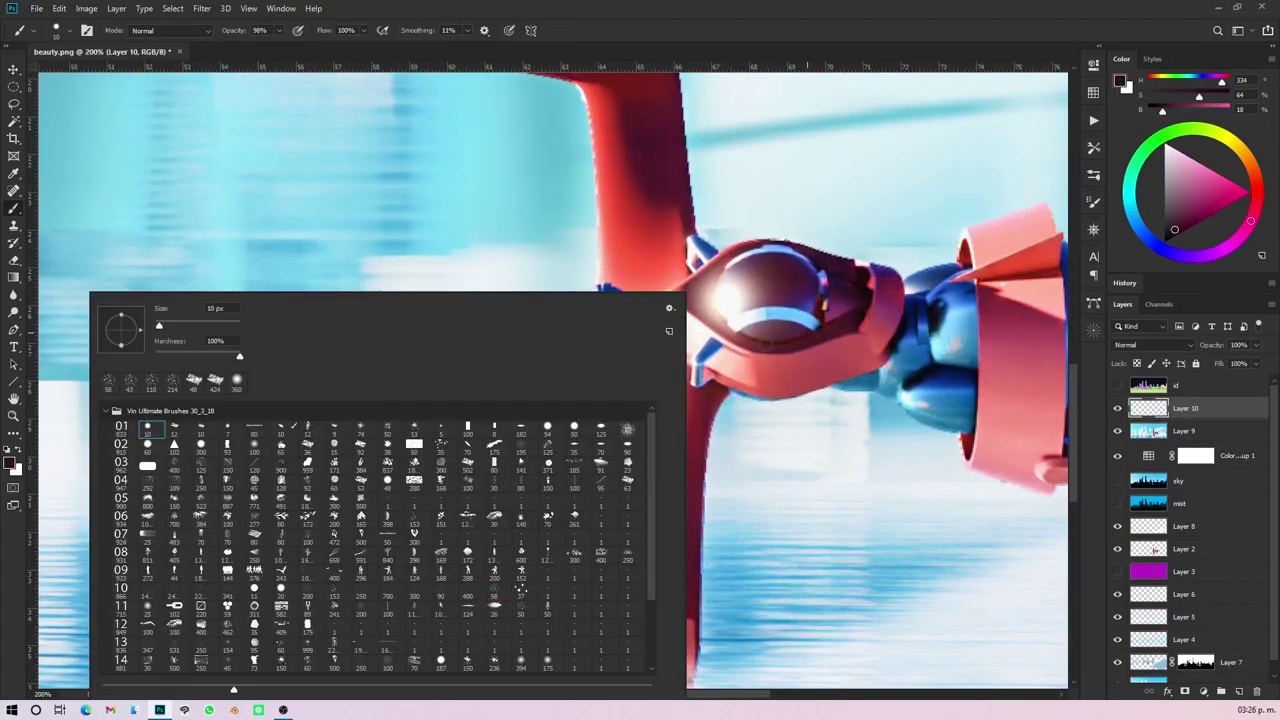
pyautogui.press('Escape')
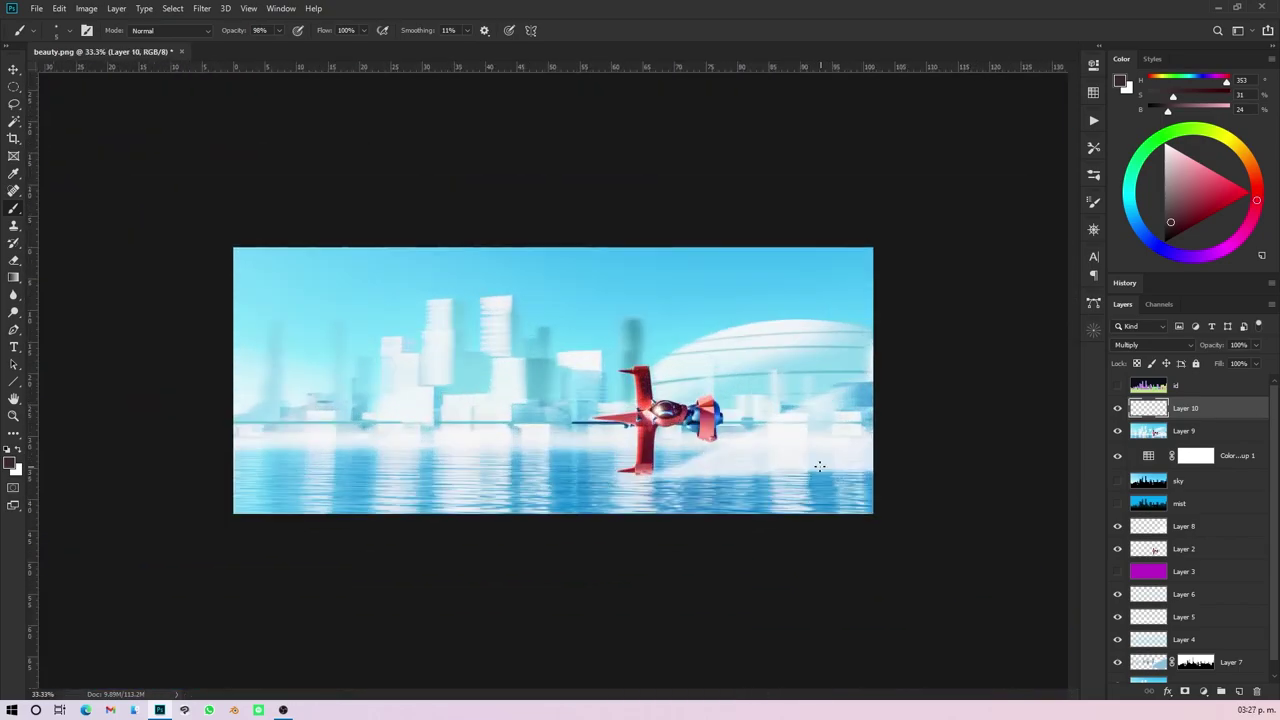
pyautogui.click(1203, 691)
# Add a Vibrance adjustment layer set to +46 with saturation 0
pyautogui.click(1114, 557)
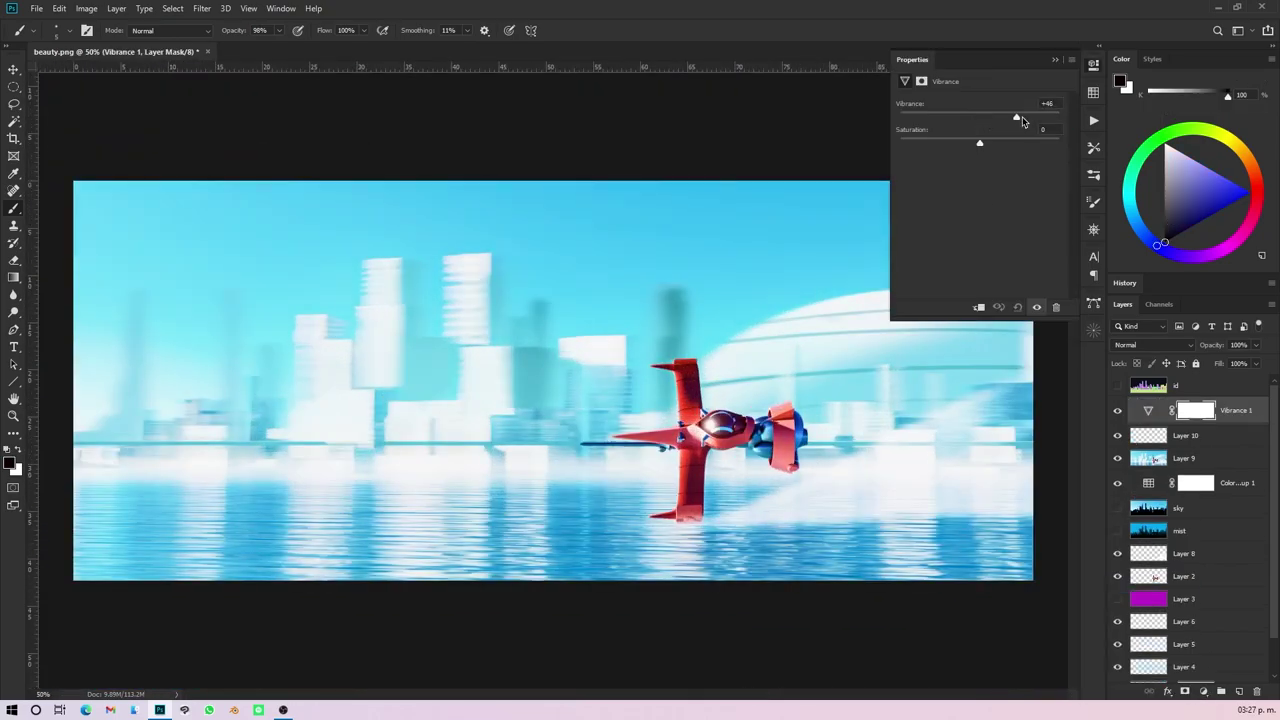